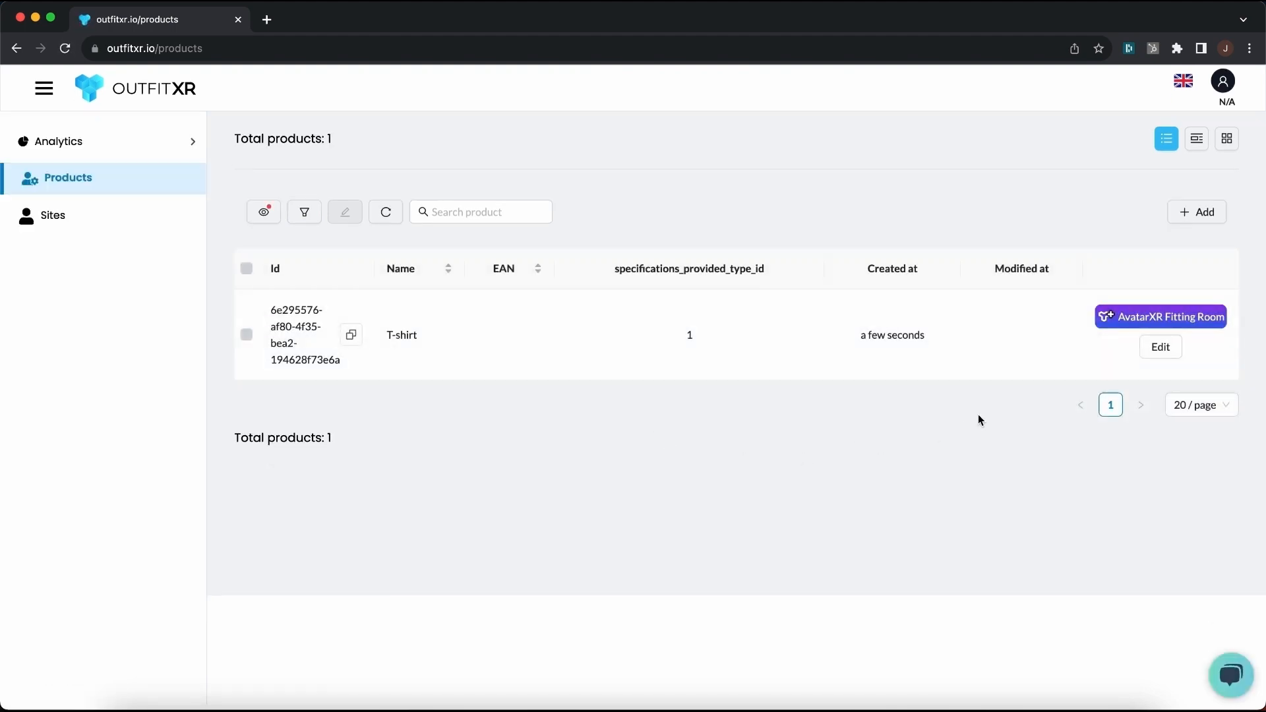
Step: Open the T-shirt product for editing and upload t-shirt.png as its specification file
left_click(1158, 348)
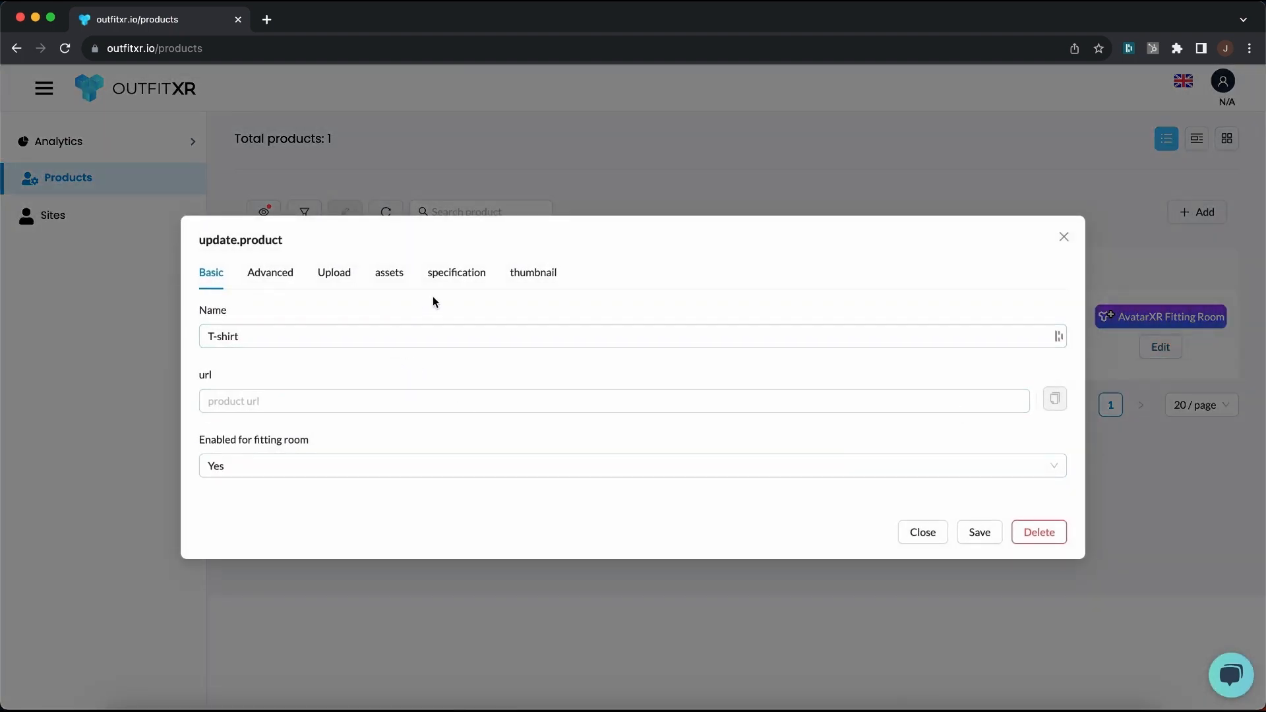
left_click(454, 274)
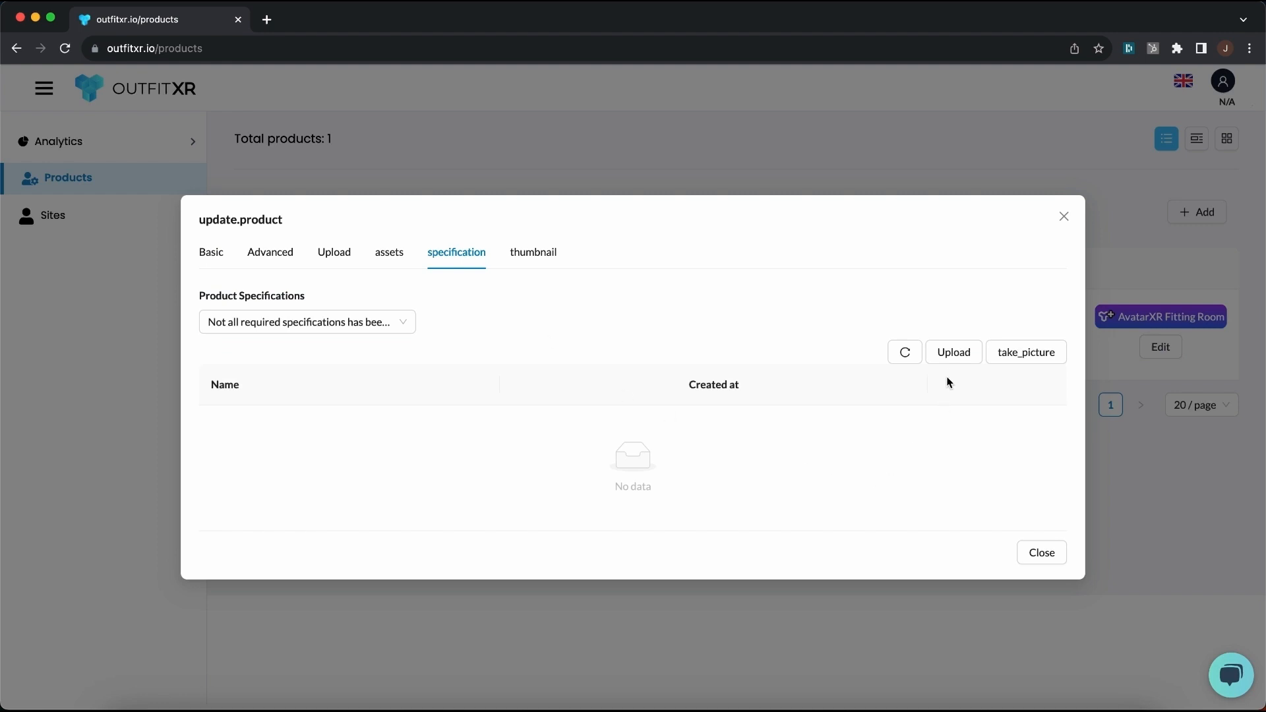
left_click(953, 354)
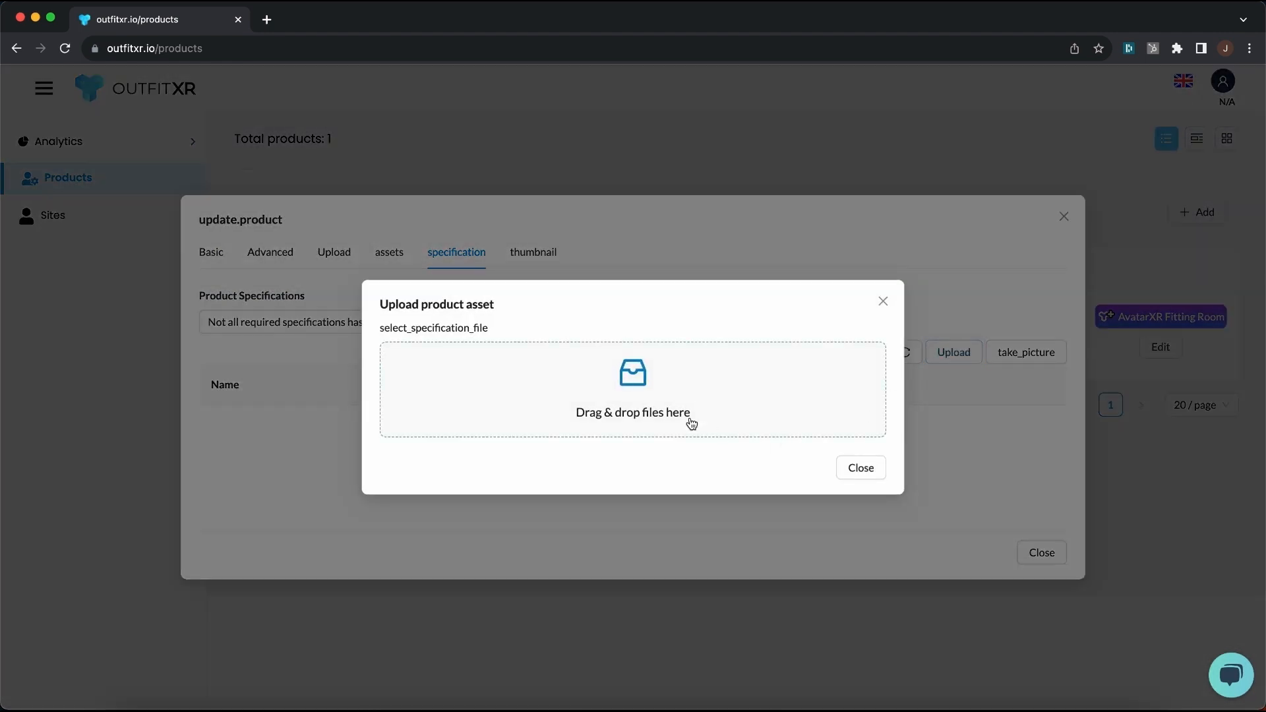
left_click(648, 400)
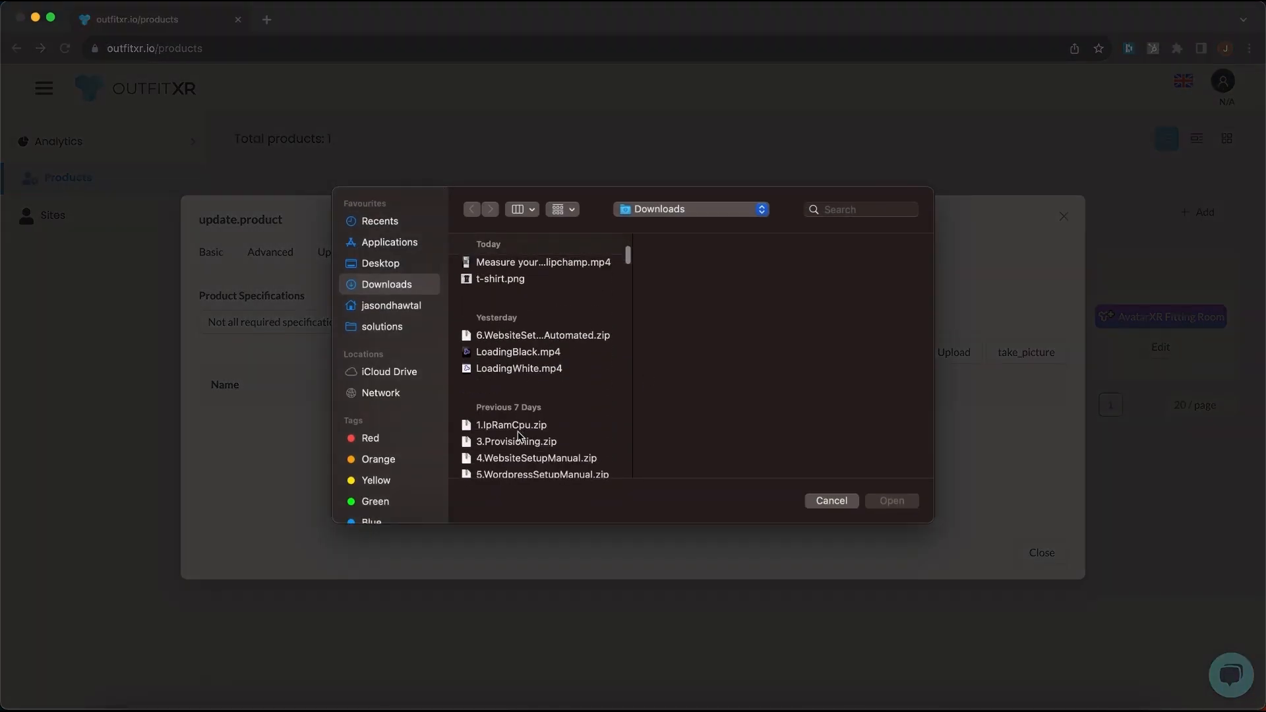
double_click(512, 306)
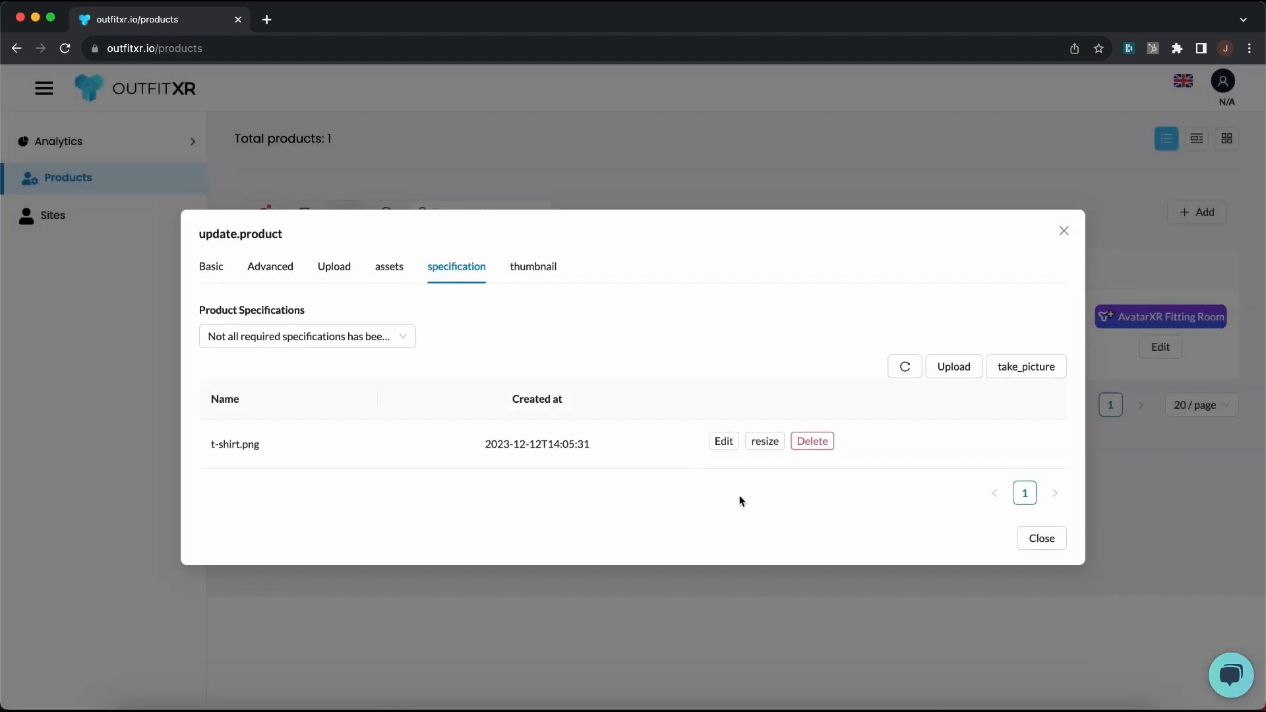
Step: Open the t-shirt.png specification for editing and draw a horizontal measurement line about 408 cm long across the shirt's chest
left_click(728, 446)
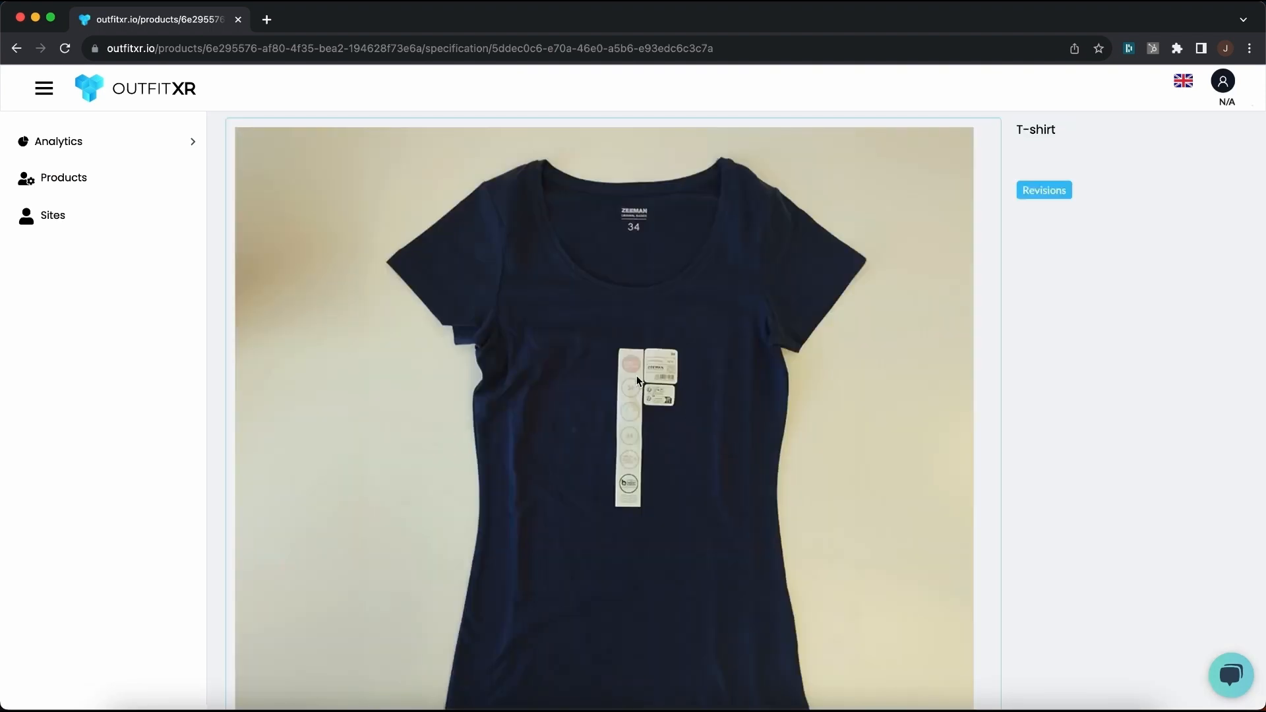
left_click_drag(476, 420, 781, 426)
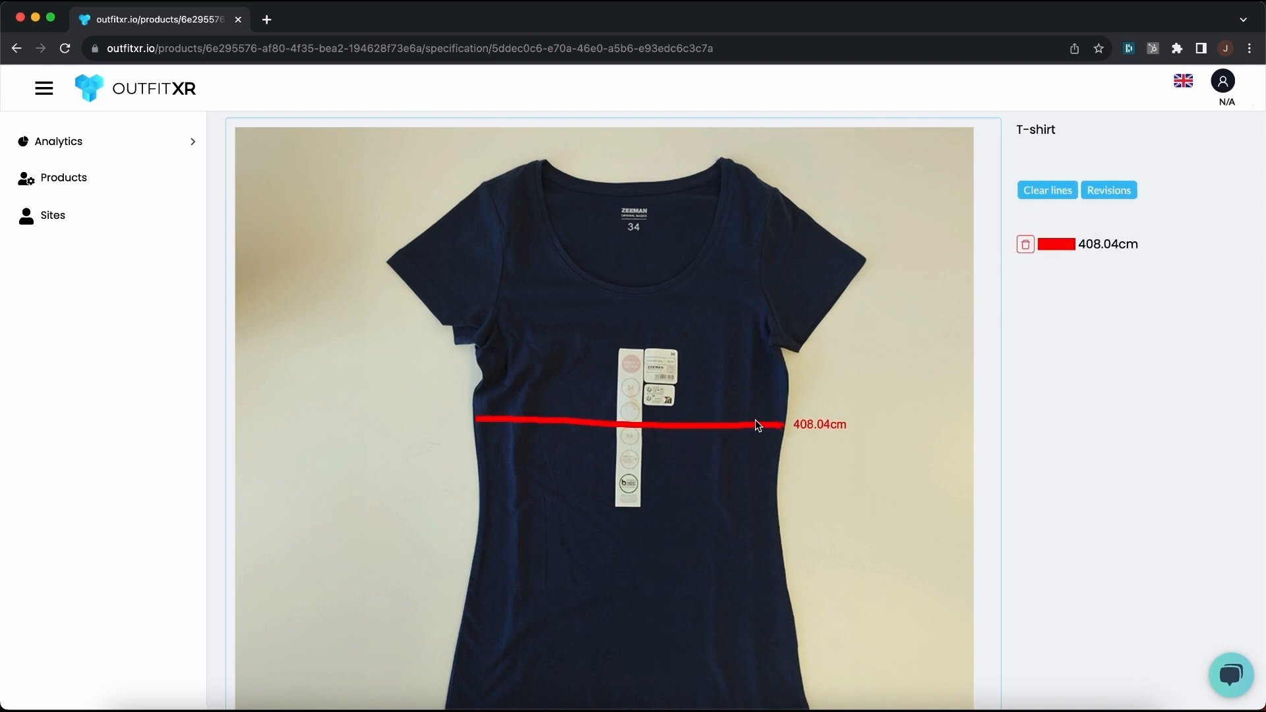
Step: Give the chest line a manual measurement with a length of 50 cm and save it
left_click(691, 429)
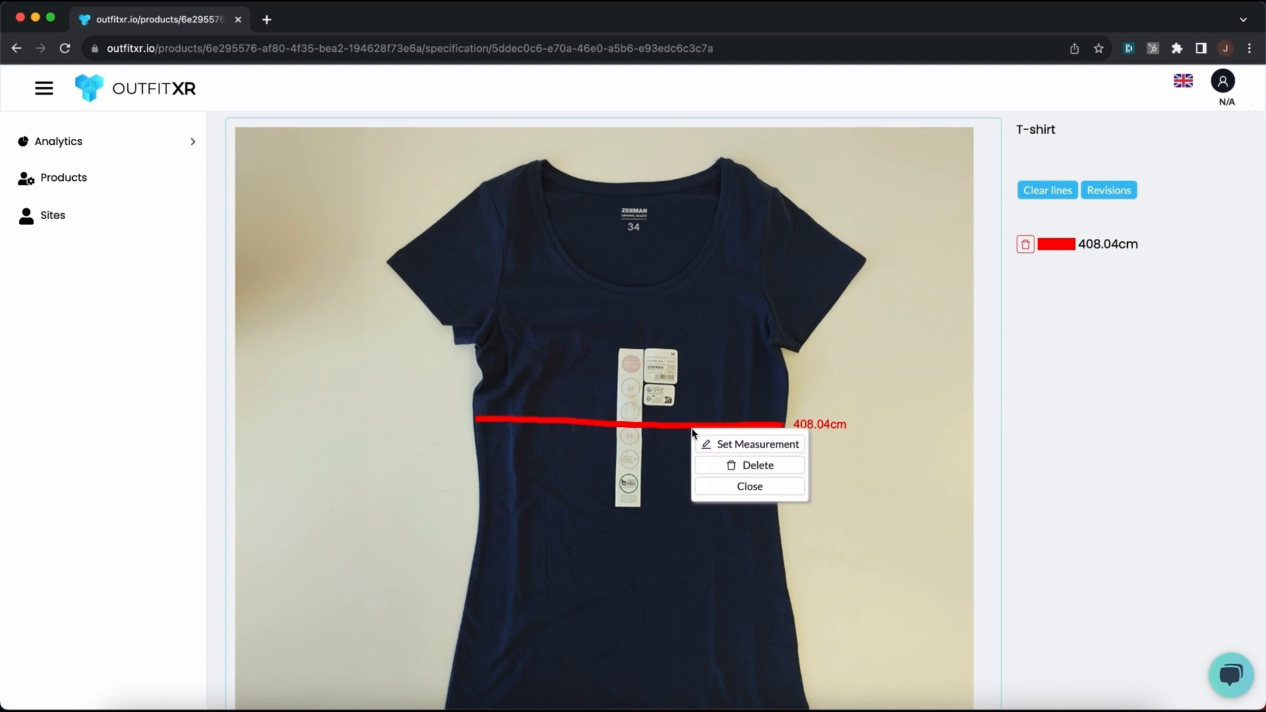
left_click(718, 445)
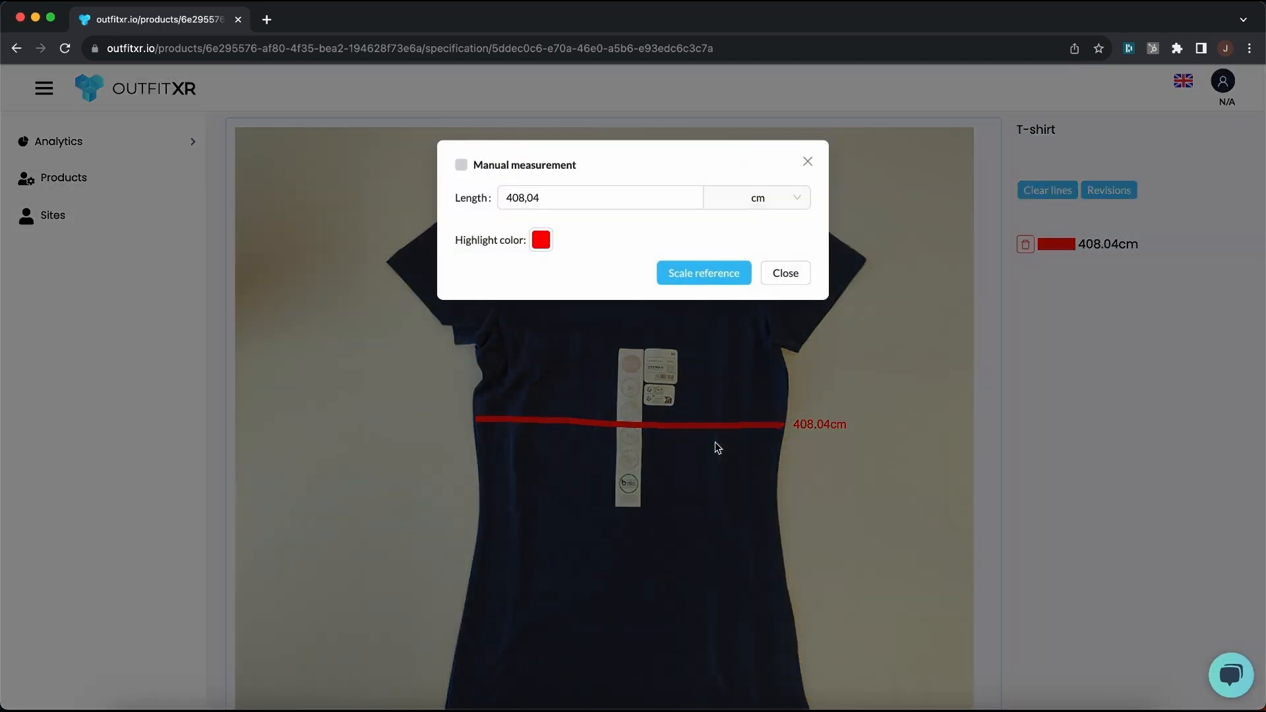
left_click(462, 165)
left_click(527, 199)
double_click(530, 198)
type("50")
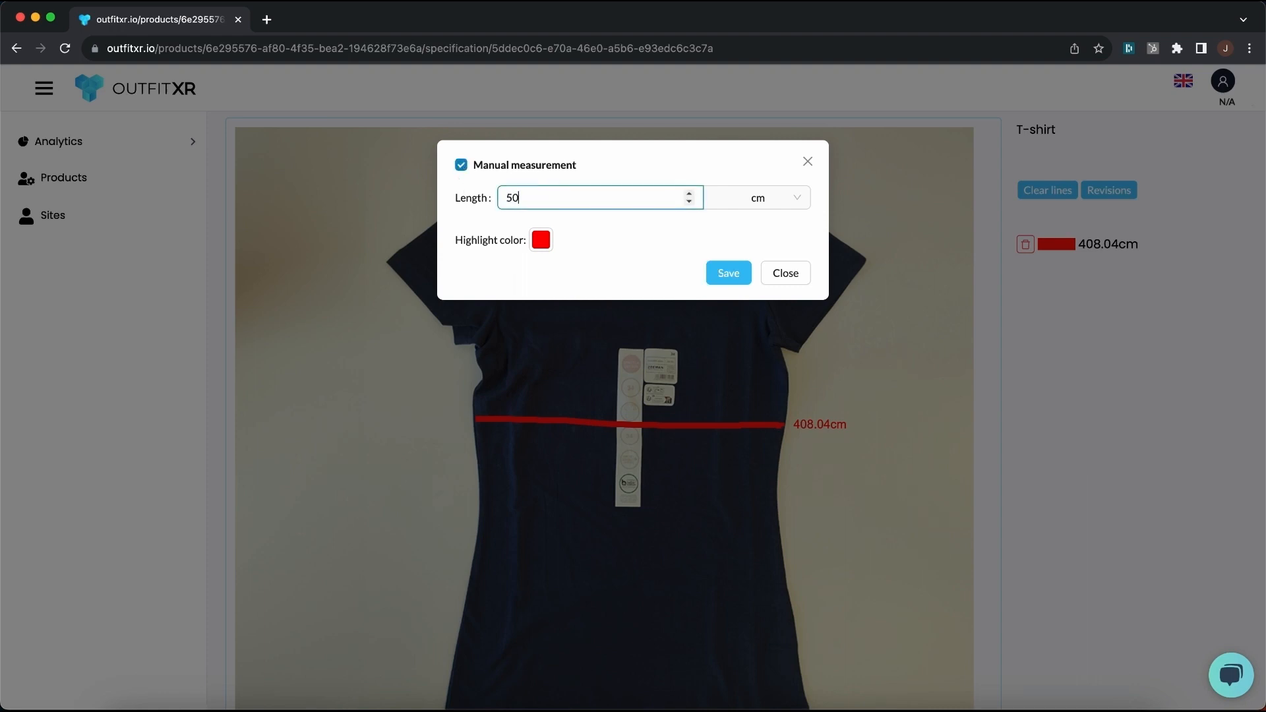
left_click(713, 274)
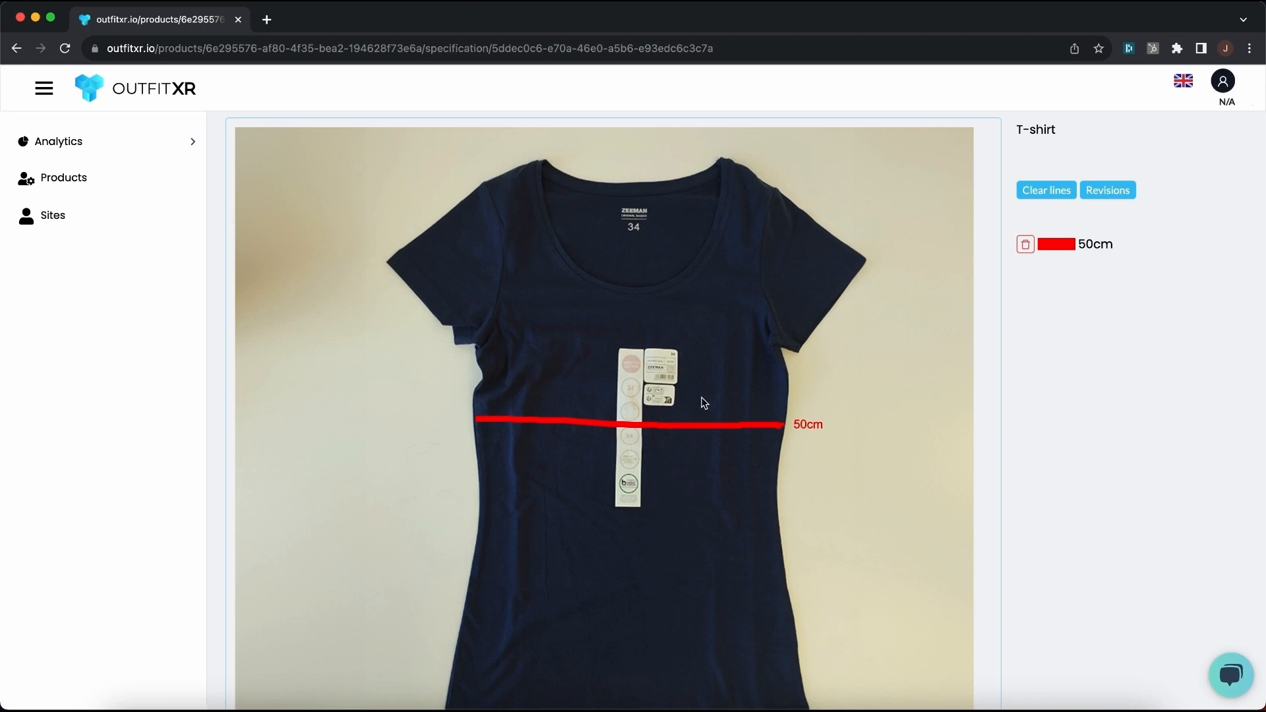
Step: Open the action options of the 50 cm chest measurement line
left_click(668, 426)
left_click(668, 426)
left_click(693, 458)
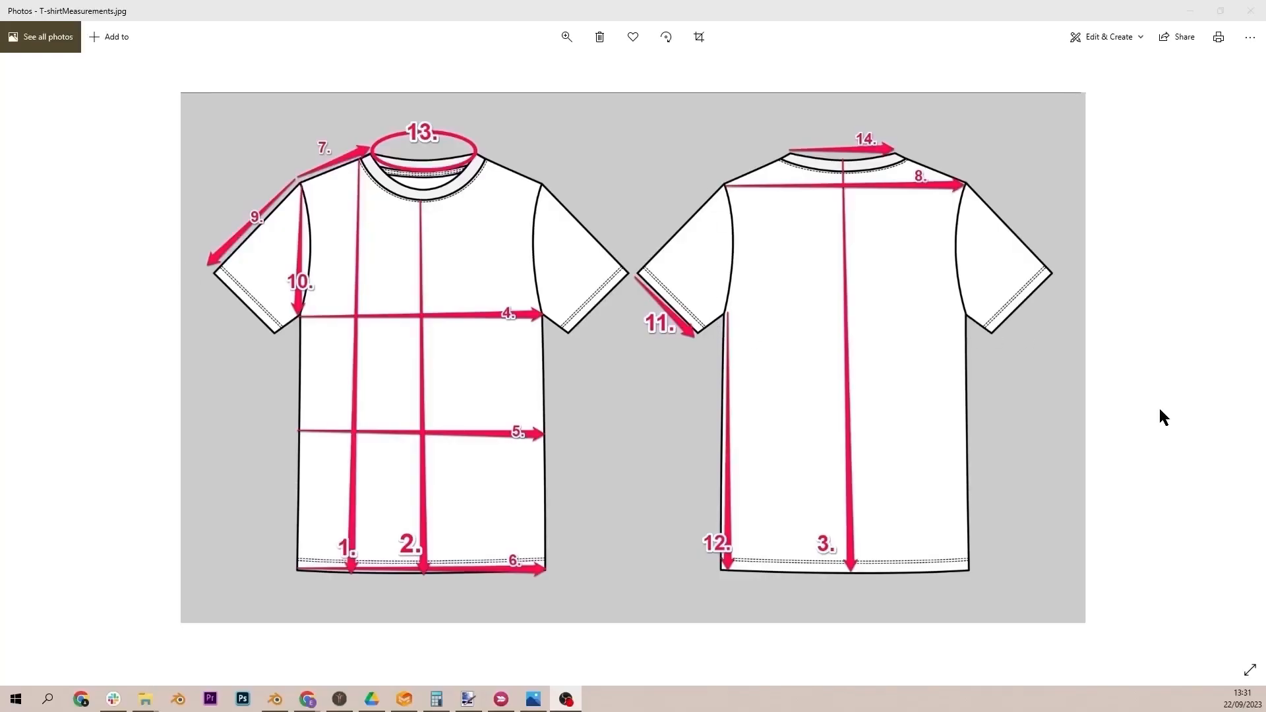
Step: Examine the numbered front and back T-shirt diagrams with their measurement values in Photos
left_click(1199, 407)
left_click(1231, 360)
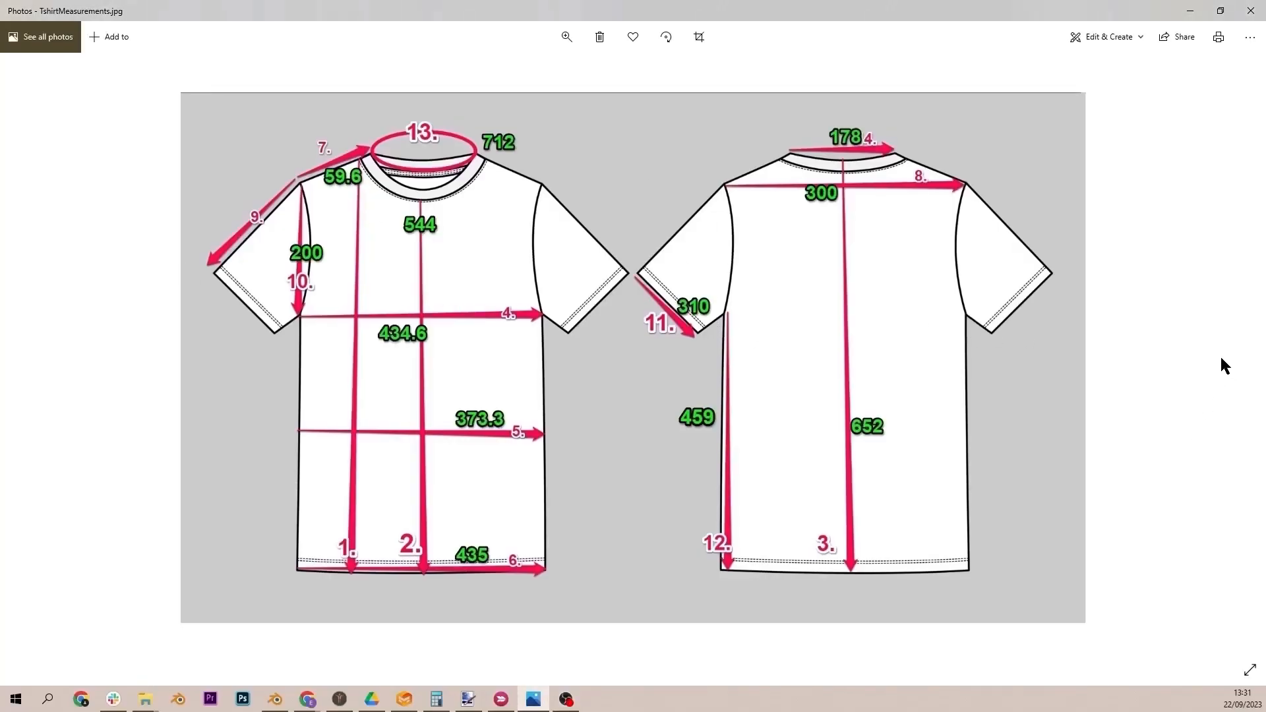
Step: Switch to Marvelous Designer and load Maria.obj from the OXR avatar folder as an avatar, scaled in cm (DAZ Studio) at 100%
left_click(403, 700)
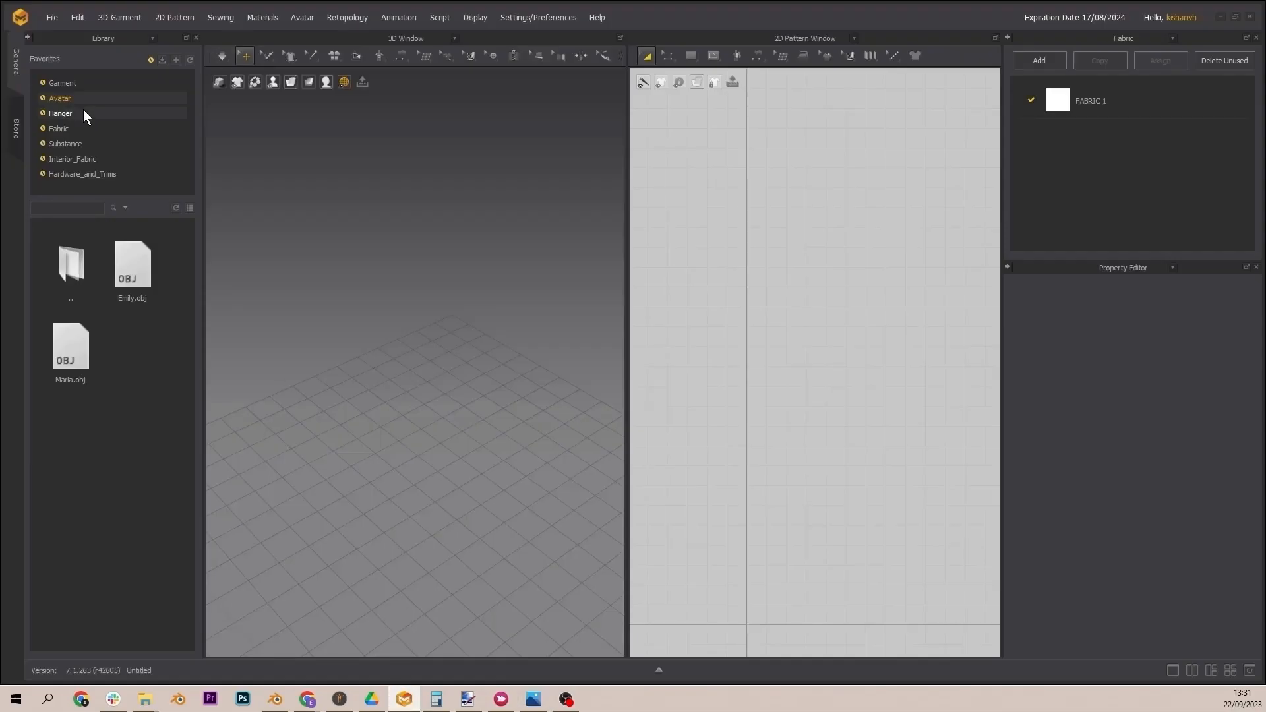
left_click(61, 98)
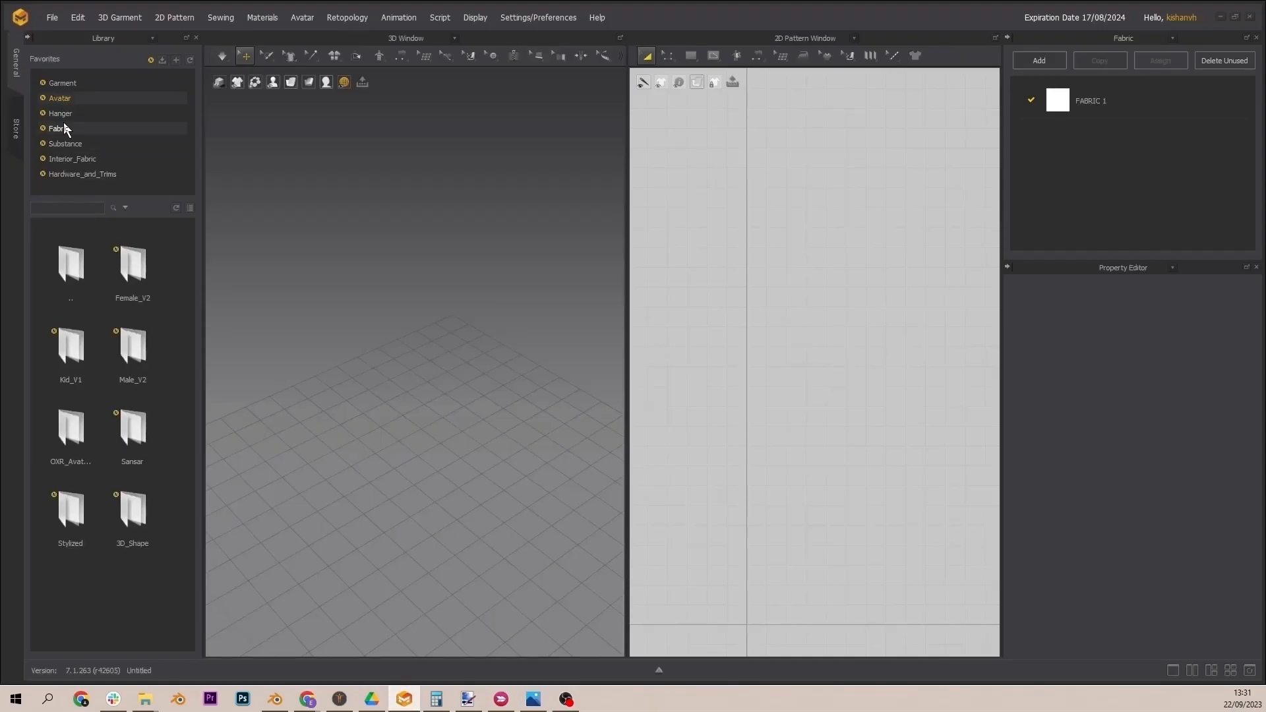
double_click(76, 425)
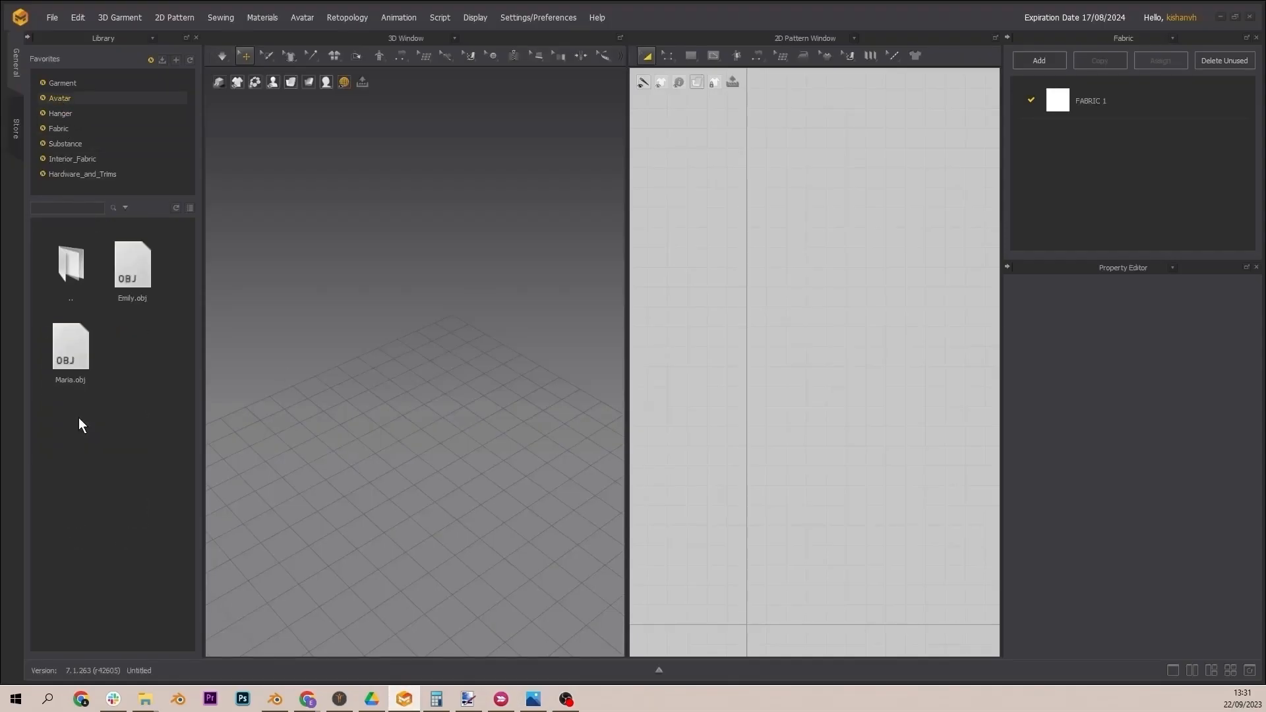
double_click(72, 360)
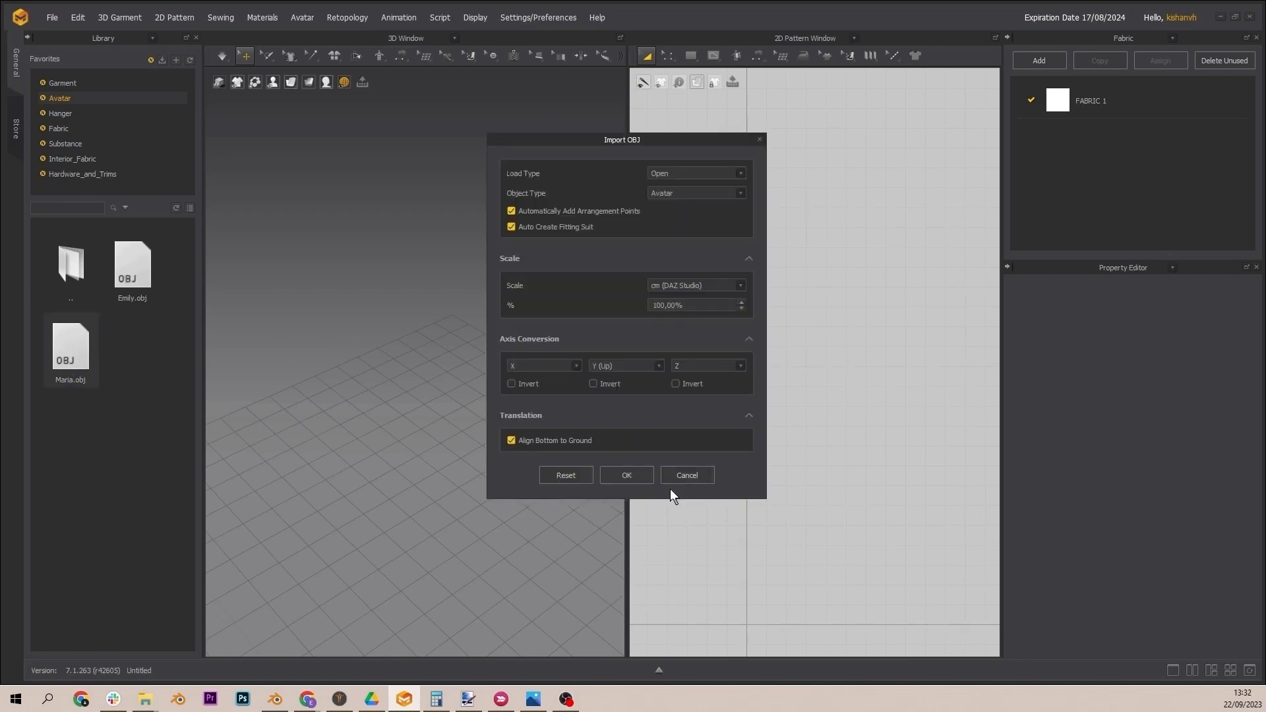
left_click(623, 475)
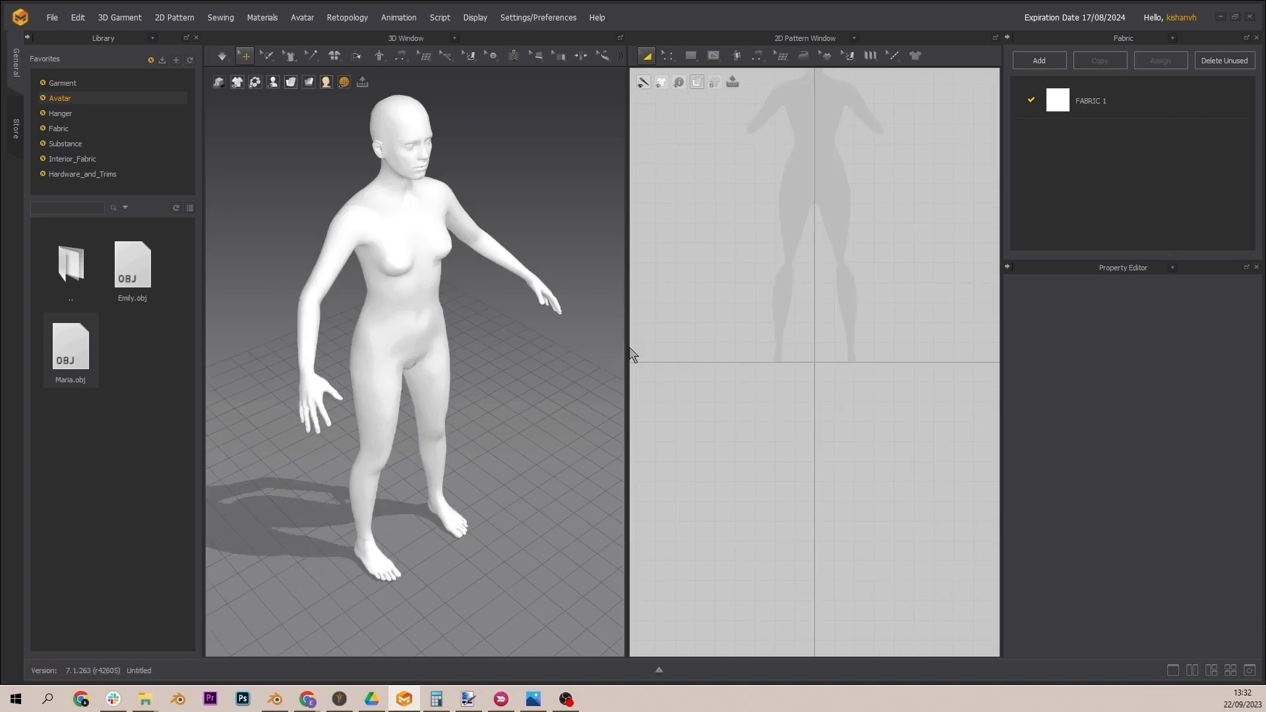
Step: Draw a polygon half-front shirt pattern from the avatar's centre line, with about an 81 mm shoulder, 165 mm armhole, 411 mm side and 195 mm hem
middle_click_drag(834, 236, 828, 378)
scroll(859, 347, "up", 4)
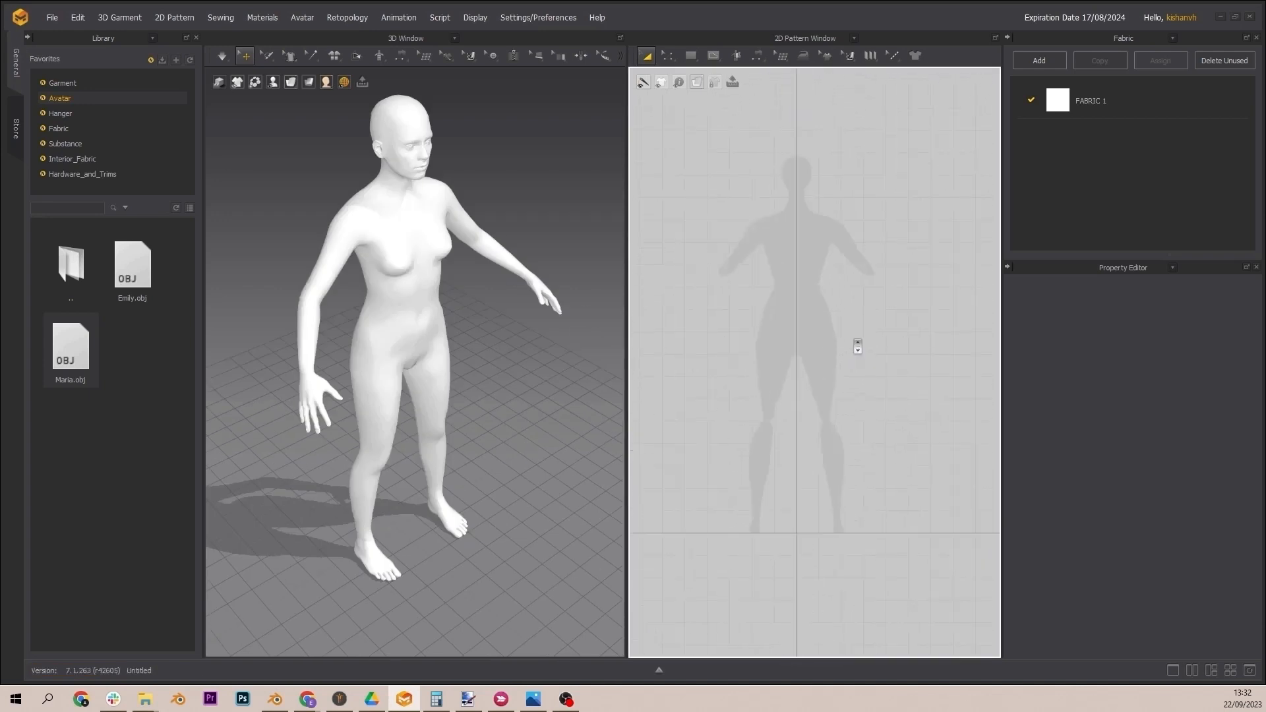
left_click(712, 55)
left_click(691, 55)
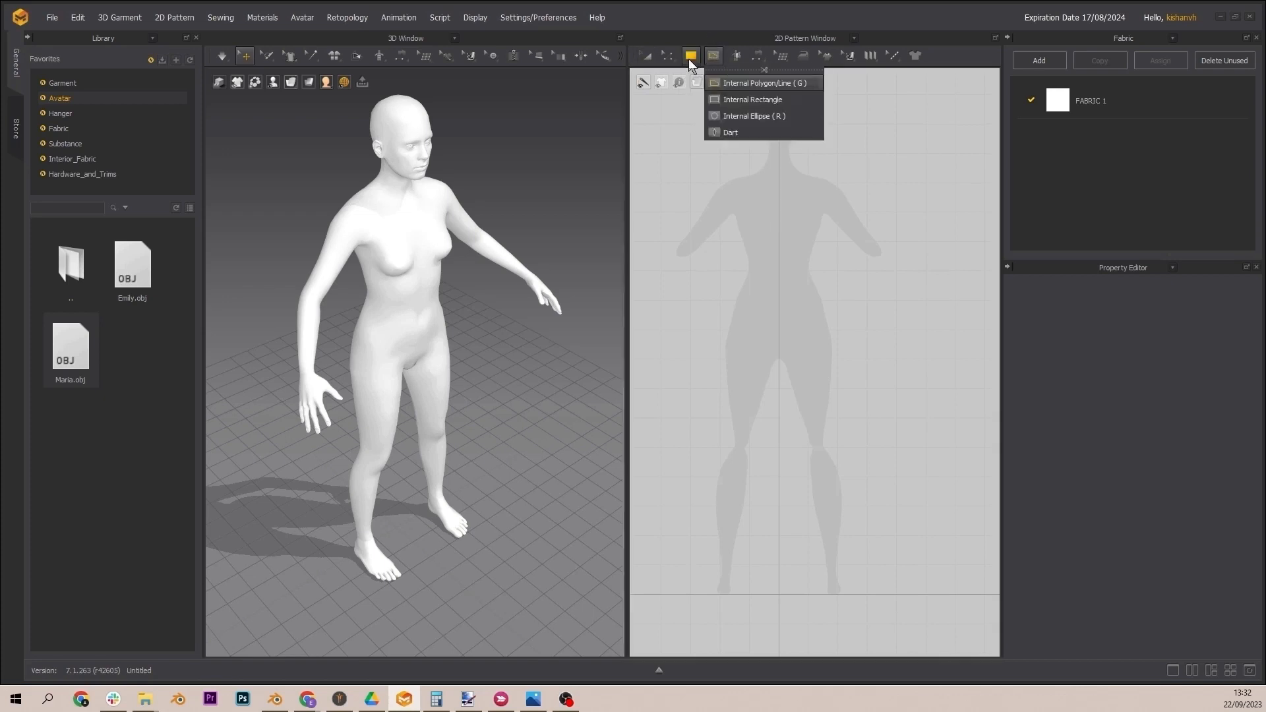
left_click(719, 83)
scroll(859, 174, "down", 1)
scroll(856, 174, "up", 3)
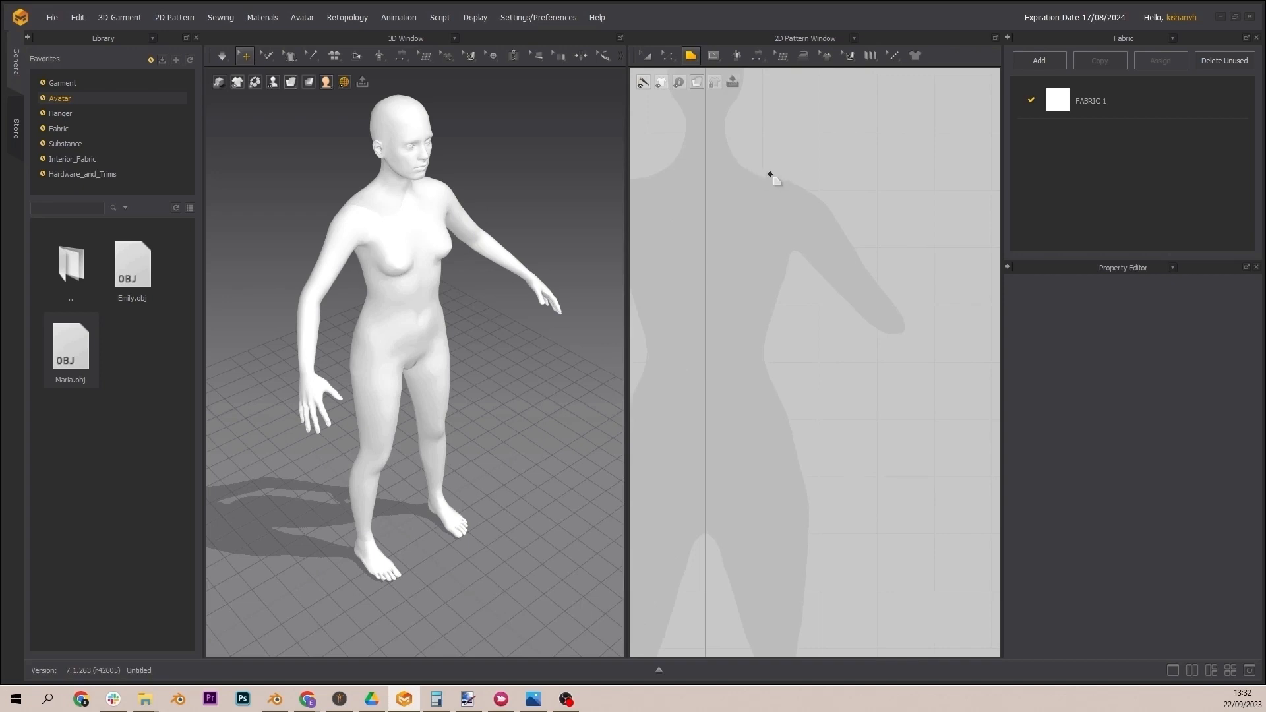
left_click(755, 171)
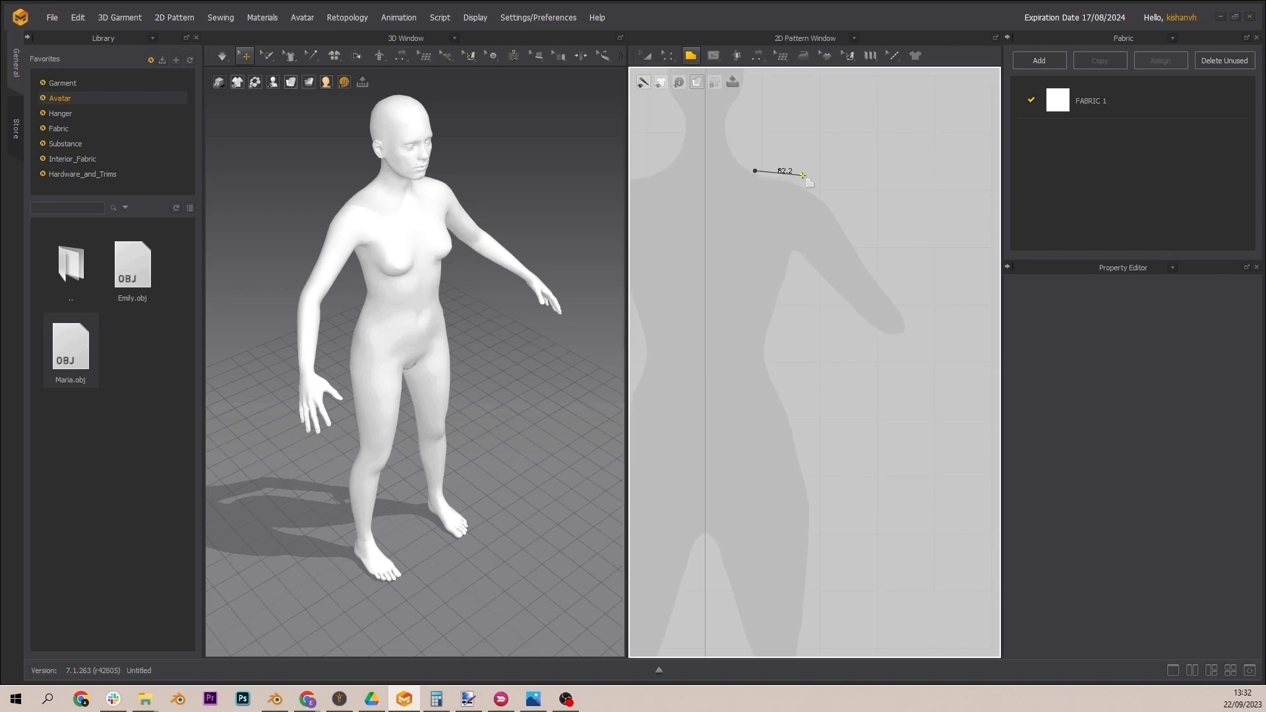
left_click(801, 171)
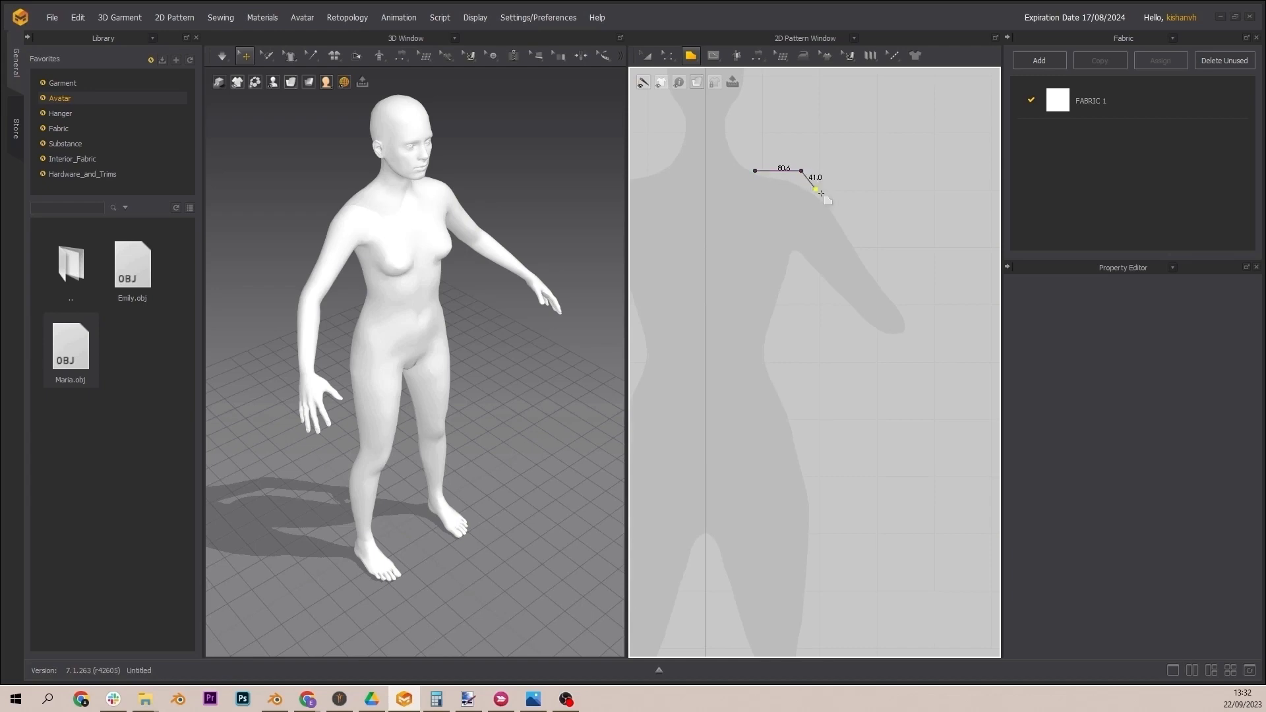
left_click(808, 265)
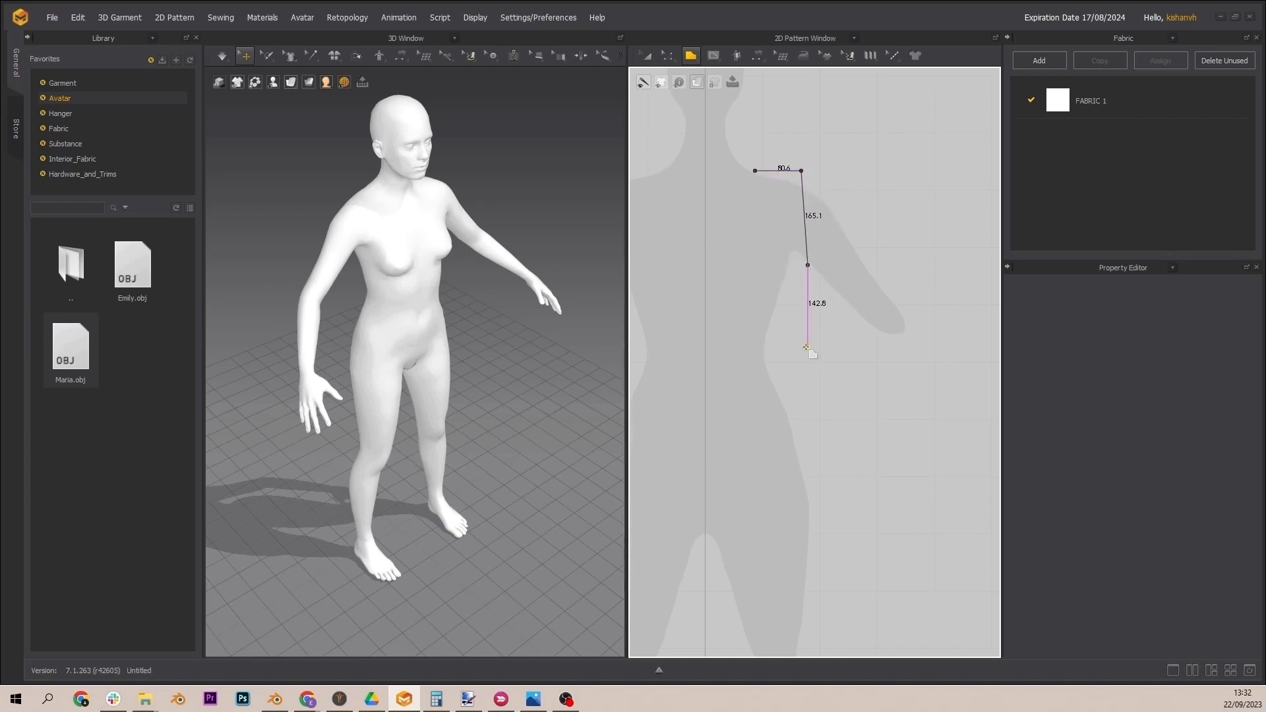
left_click(817, 500)
left_click(705, 500)
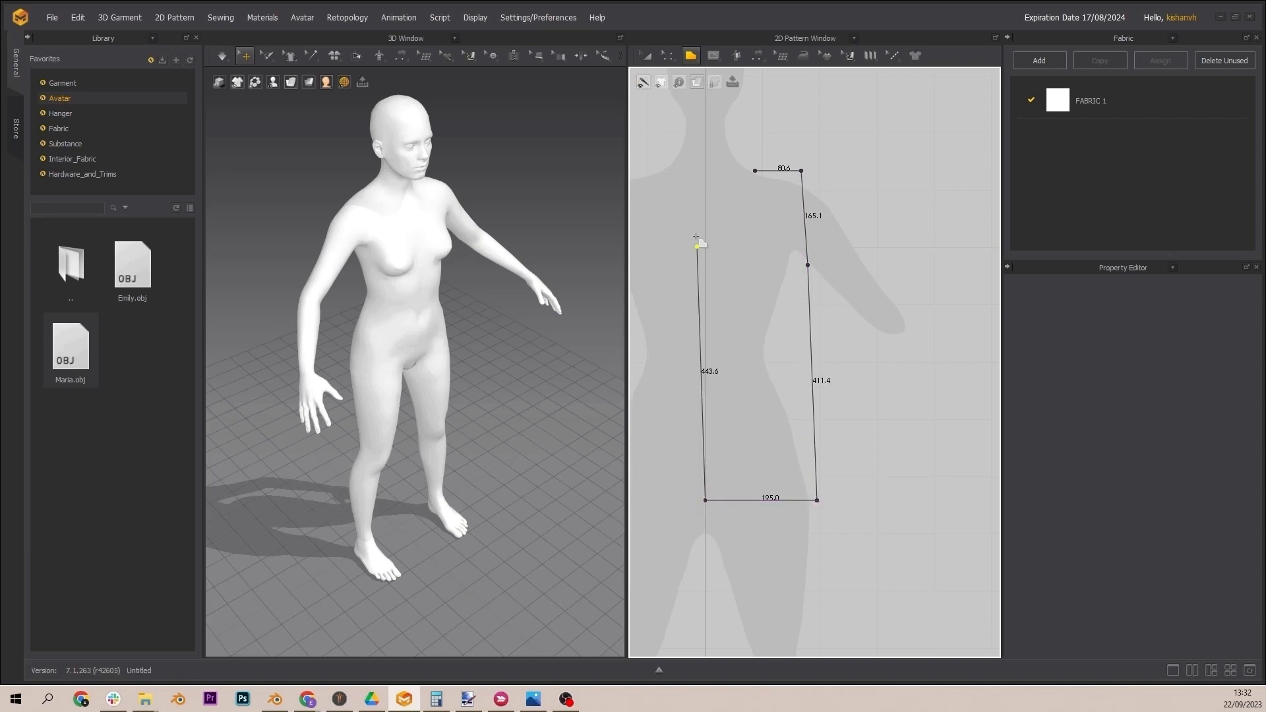
left_click(705, 230)
left_click(755, 171)
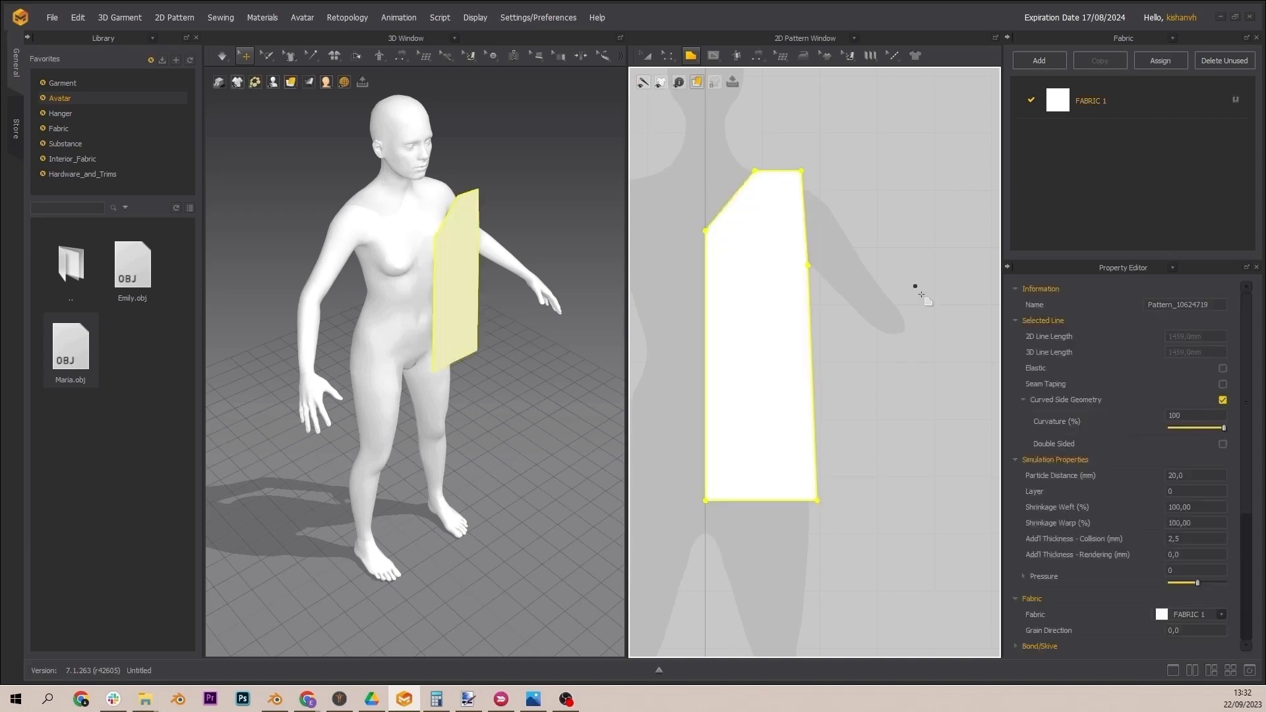
Step: Curve the armhole and neckline edges inward with Edit Curvature, making the neckline about 157 mm long
left_click(668, 55)
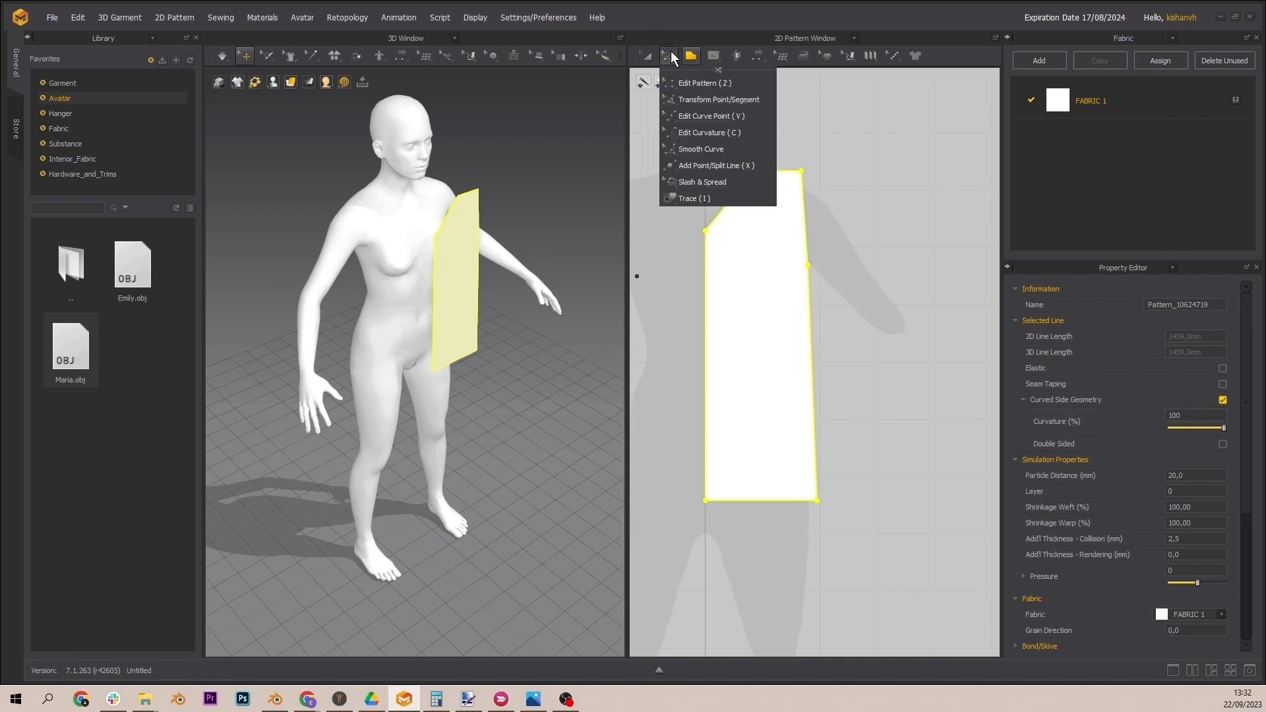
left_click(707, 131)
left_click_drag(810, 252, 799, 258)
left_click_drag(728, 210, 750, 228)
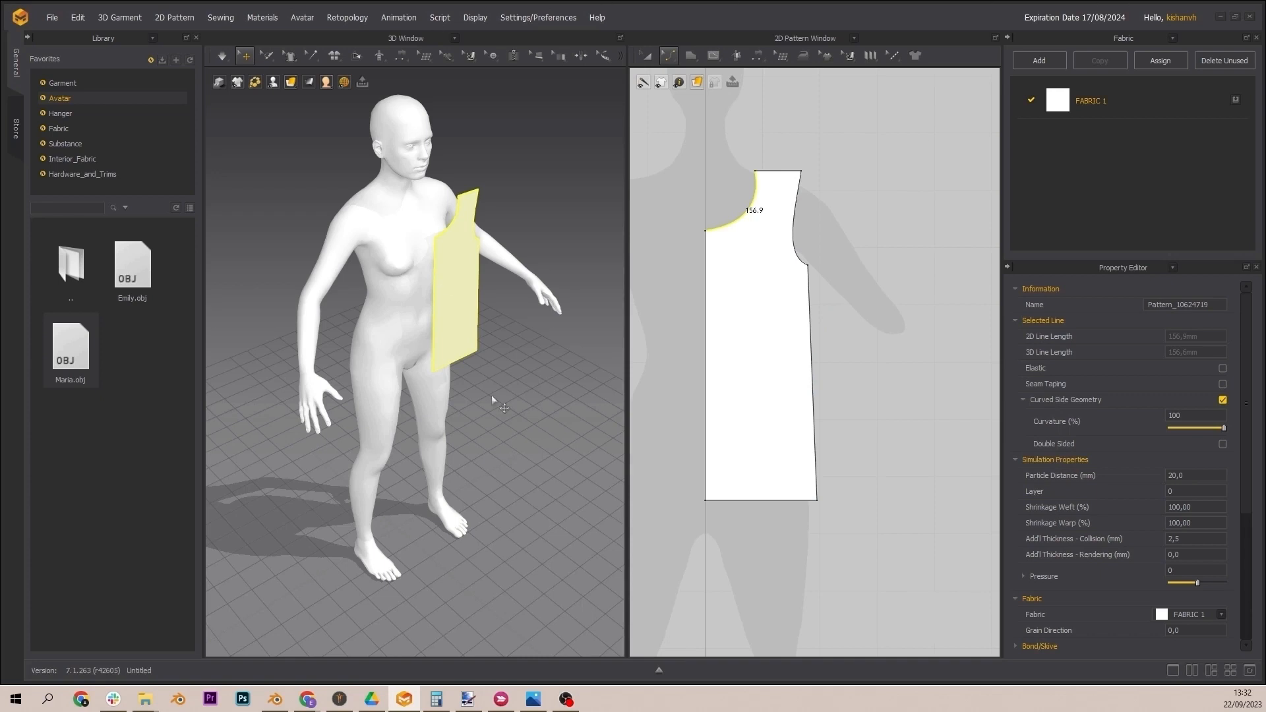
Step: Set the length of the front pattern's hem edge to 217 mm
left_click(675, 54)
left_click(683, 84)
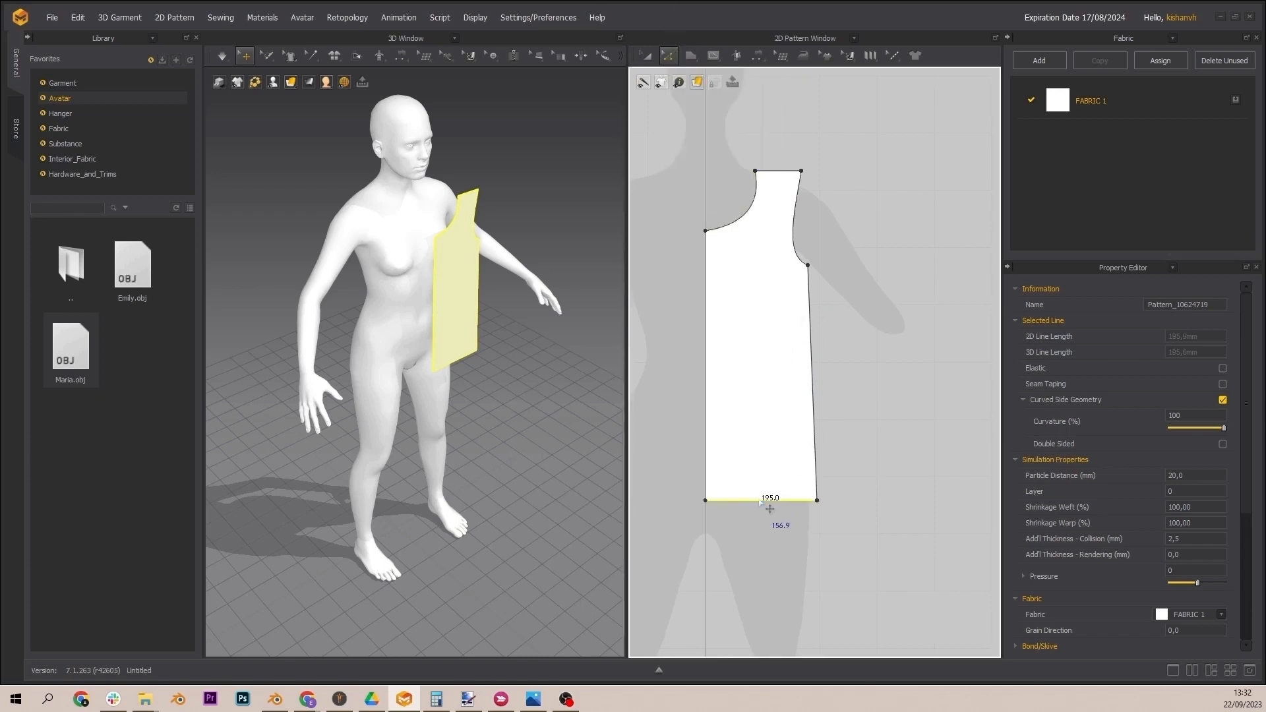
right_click(760, 499)
left_click(836, 574)
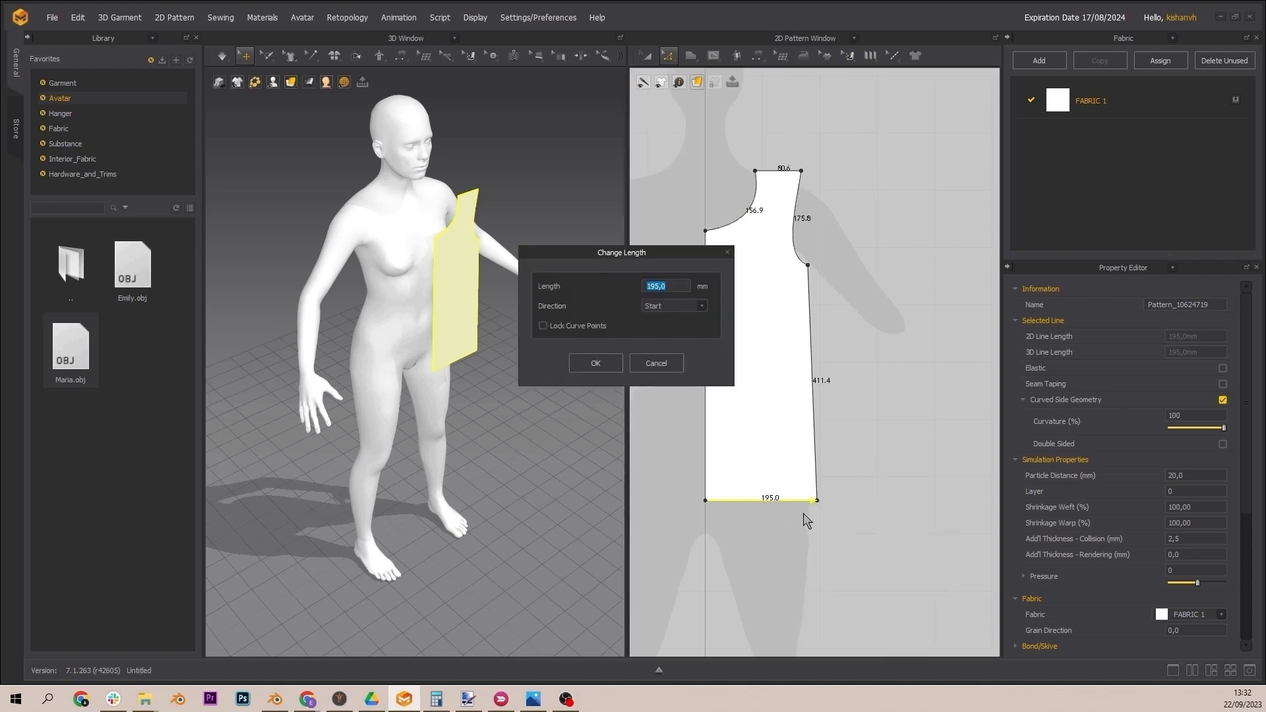
type("217")
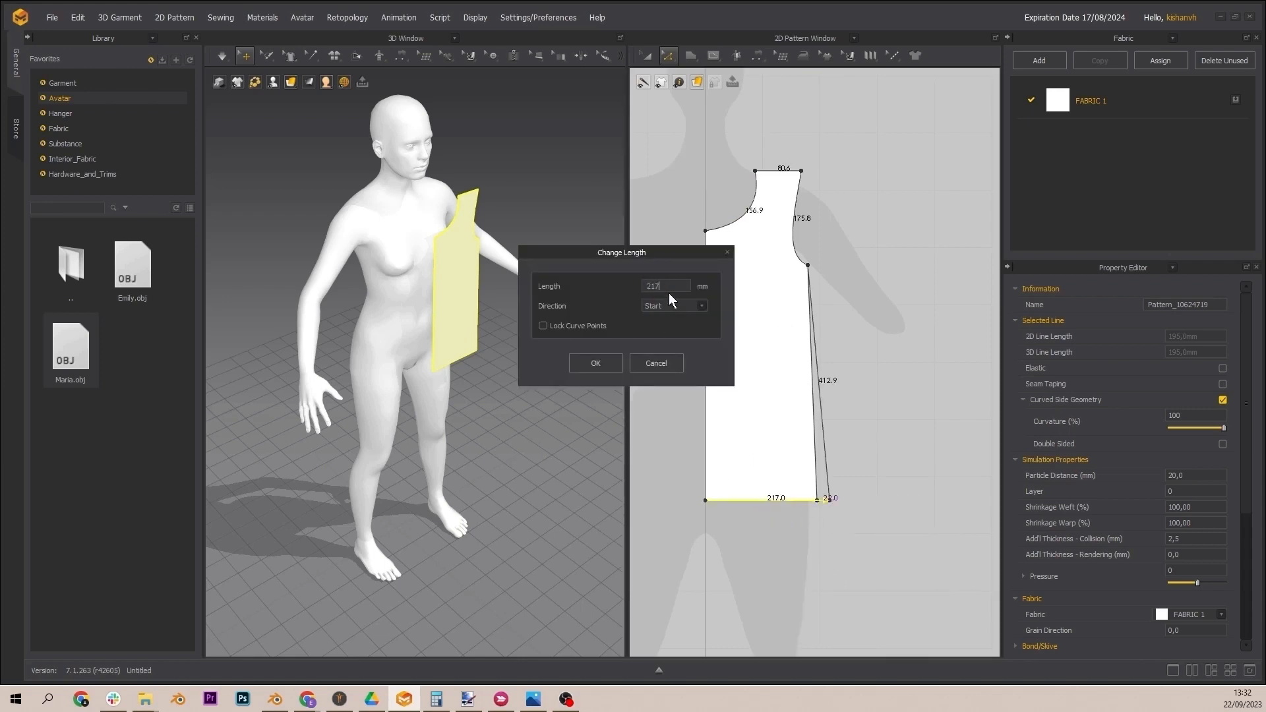
left_click(612, 362)
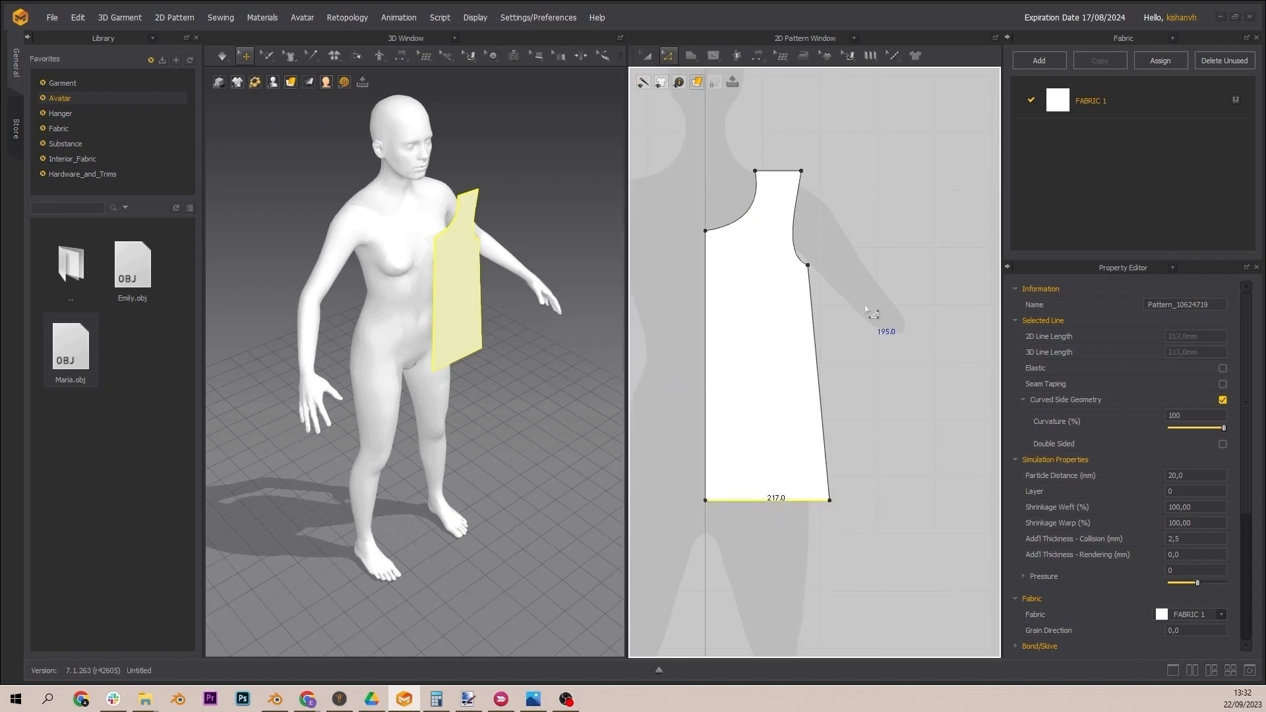
Step: Move the underarm point outward directly above the hem corner and curve the side seam inward at the waist
left_click(808, 266)
left_click_drag(807, 265, 829, 270)
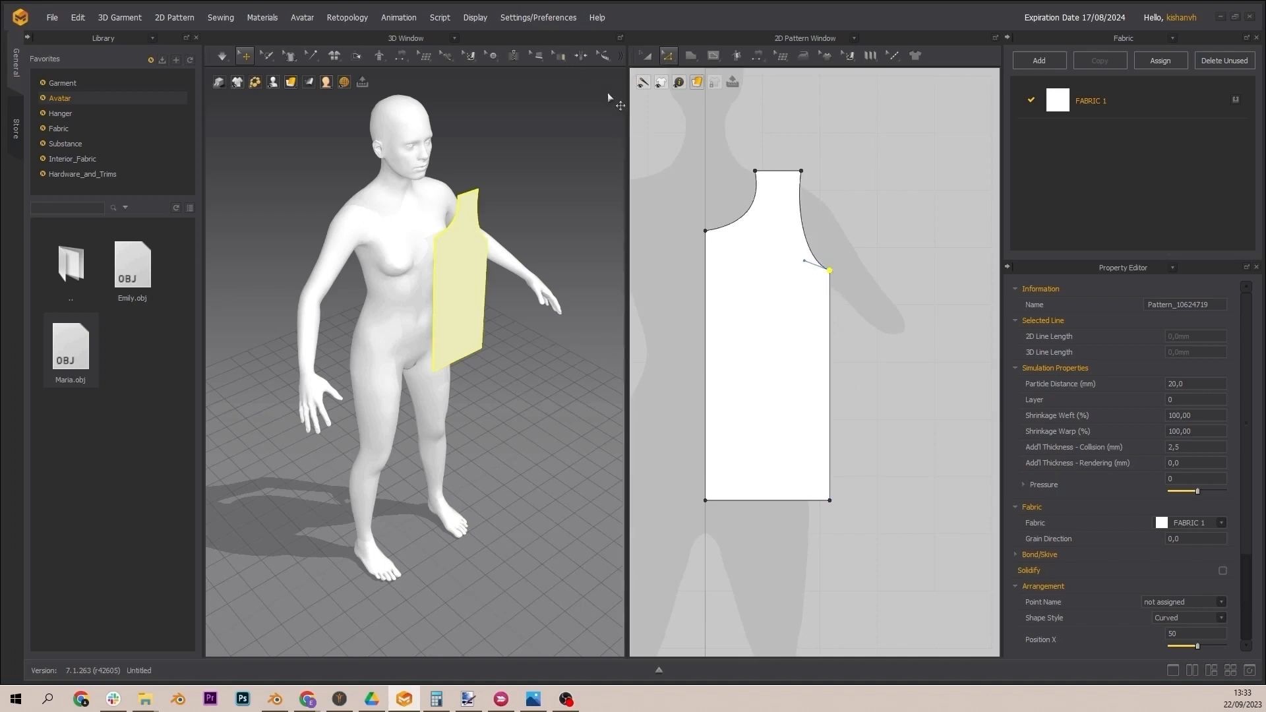
left_click(674, 55)
left_click(699, 125)
left_click_drag(828, 399, 815, 400)
Step: Reshape the front armhole with curve points, pulling the curve inward and deepening it near the underarm to about 203 mm long
right_click_drag(481, 290, 410, 244)
left_click(473, 262)
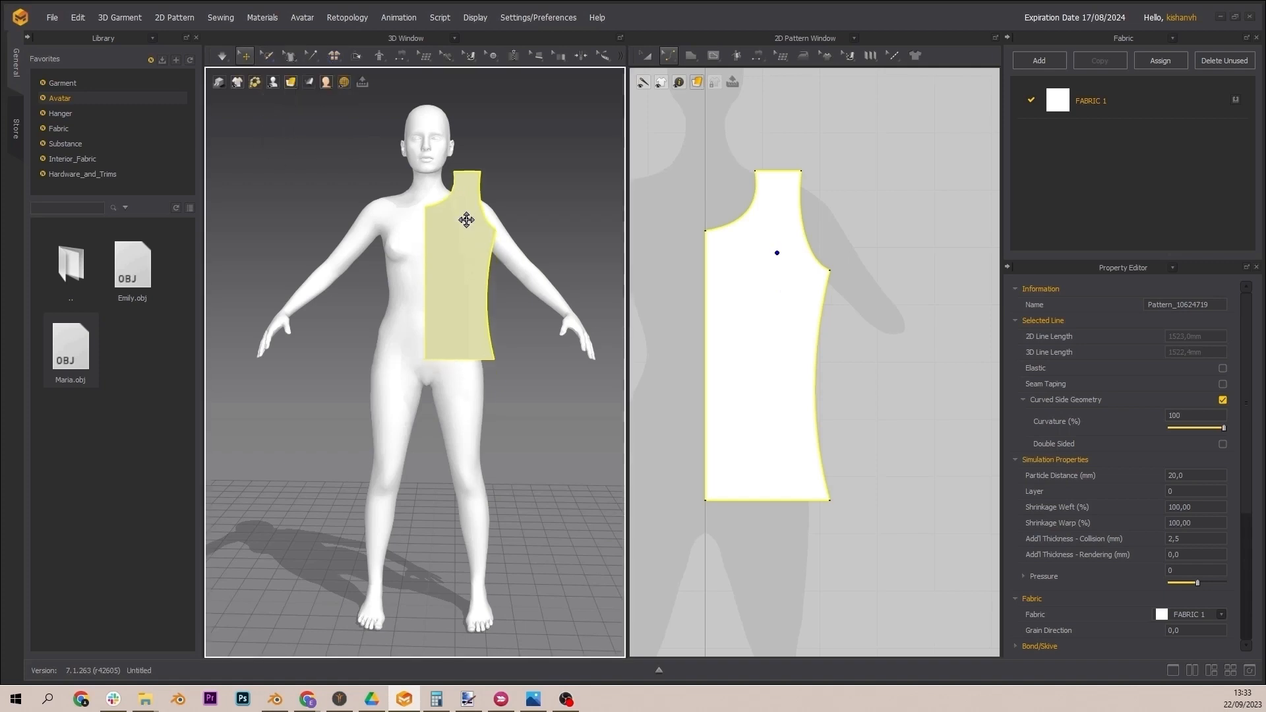
right_click_drag(466, 211, 528, 242)
scroll(734, 283, "up", 2)
left_click(817, 232)
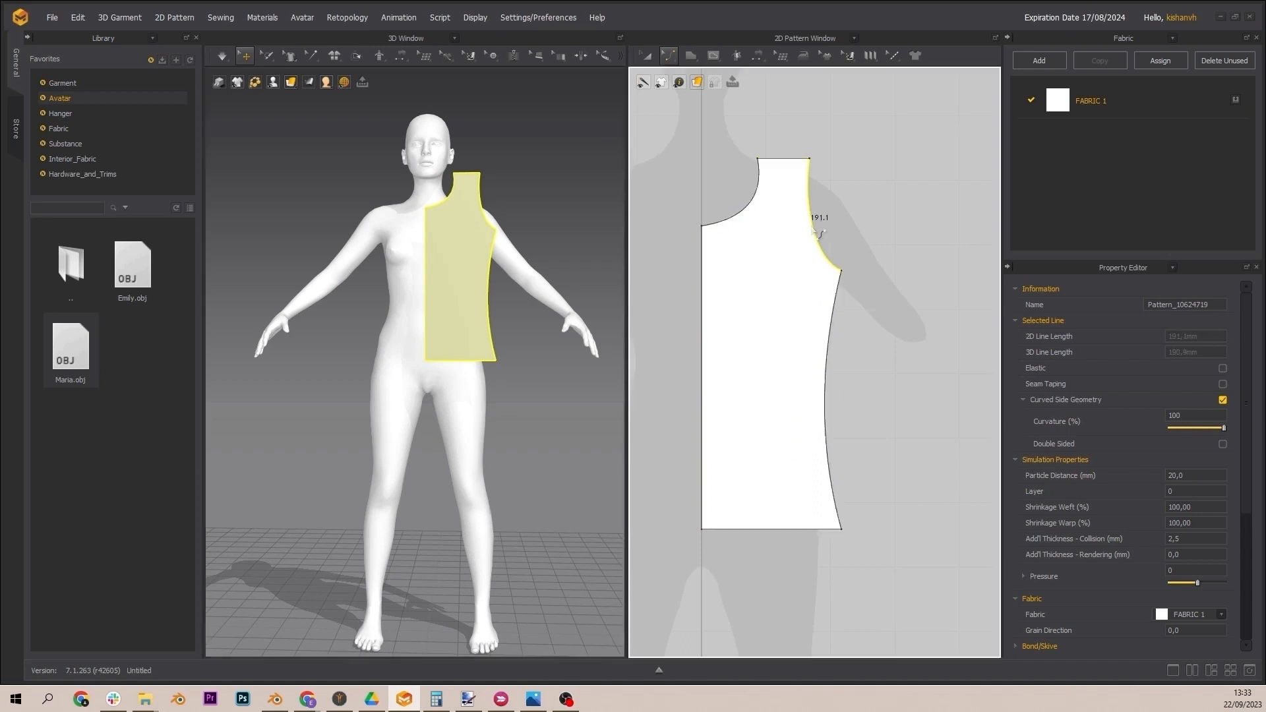
left_click(672, 58)
left_click(695, 115)
left_click_drag(803, 201, 798, 201)
left_click_drag(820, 259, 825, 264)
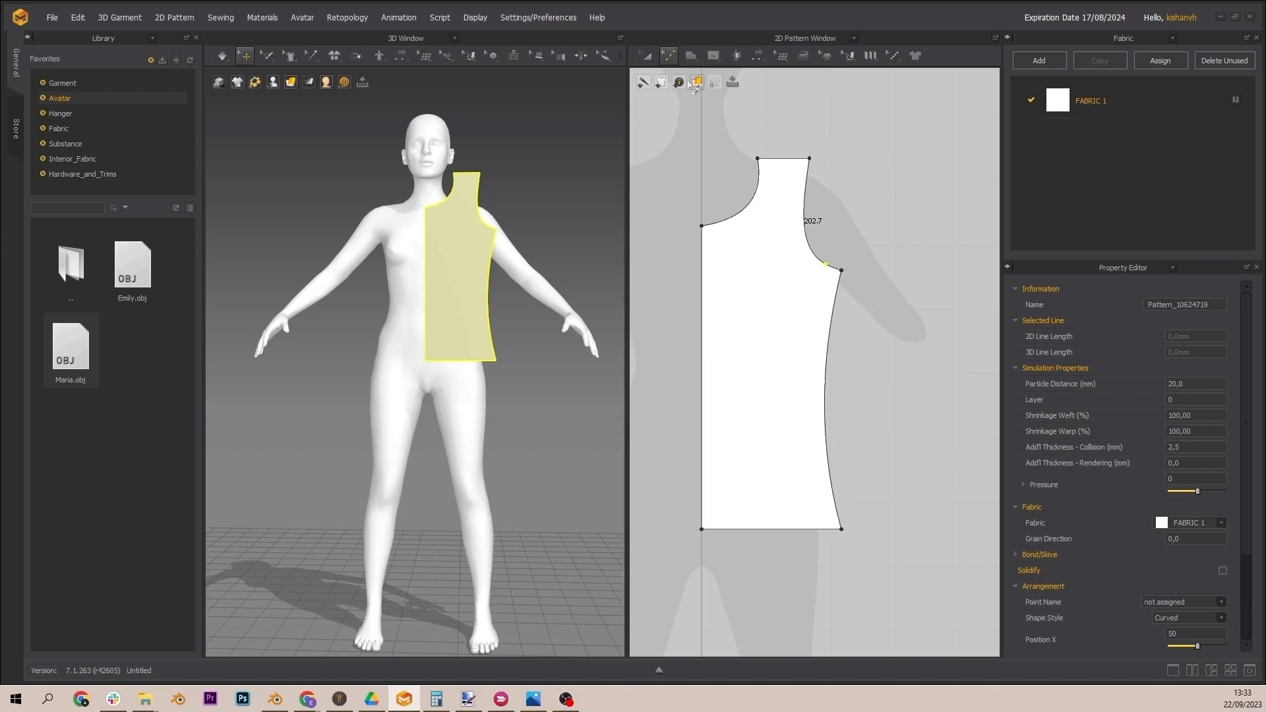
left_click(837, 270)
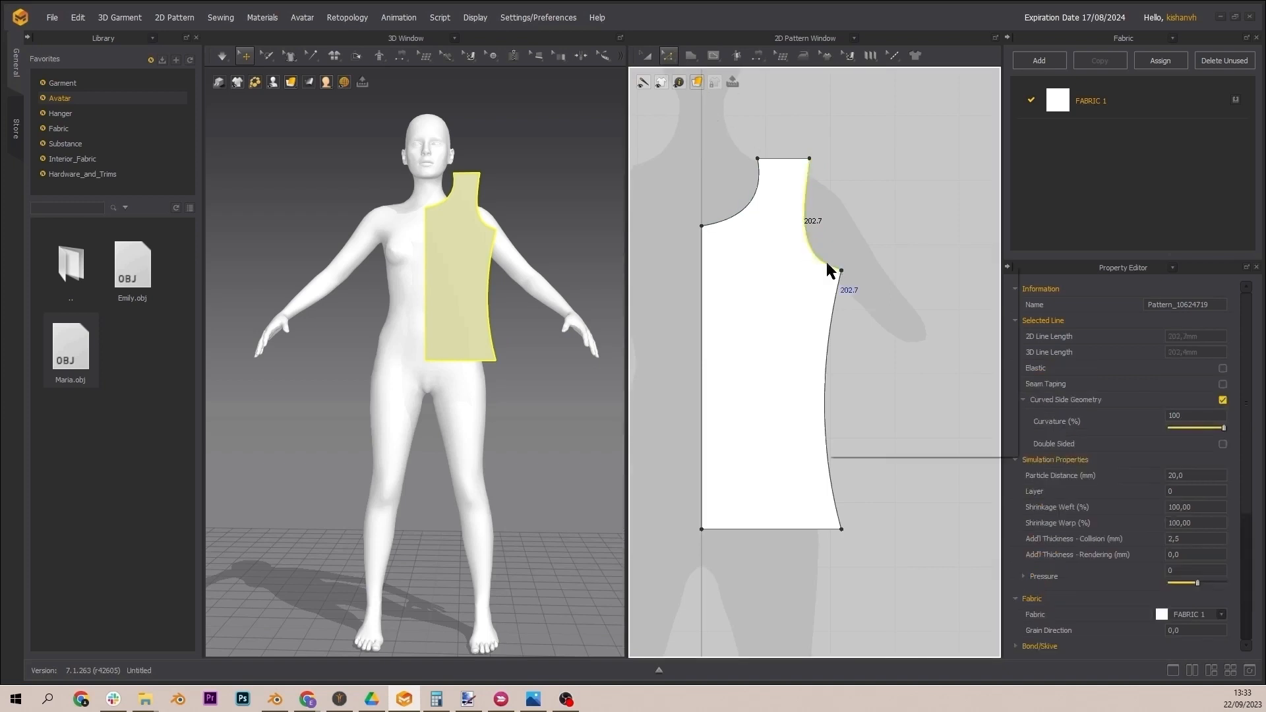
right_click(829, 266)
left_click(860, 345)
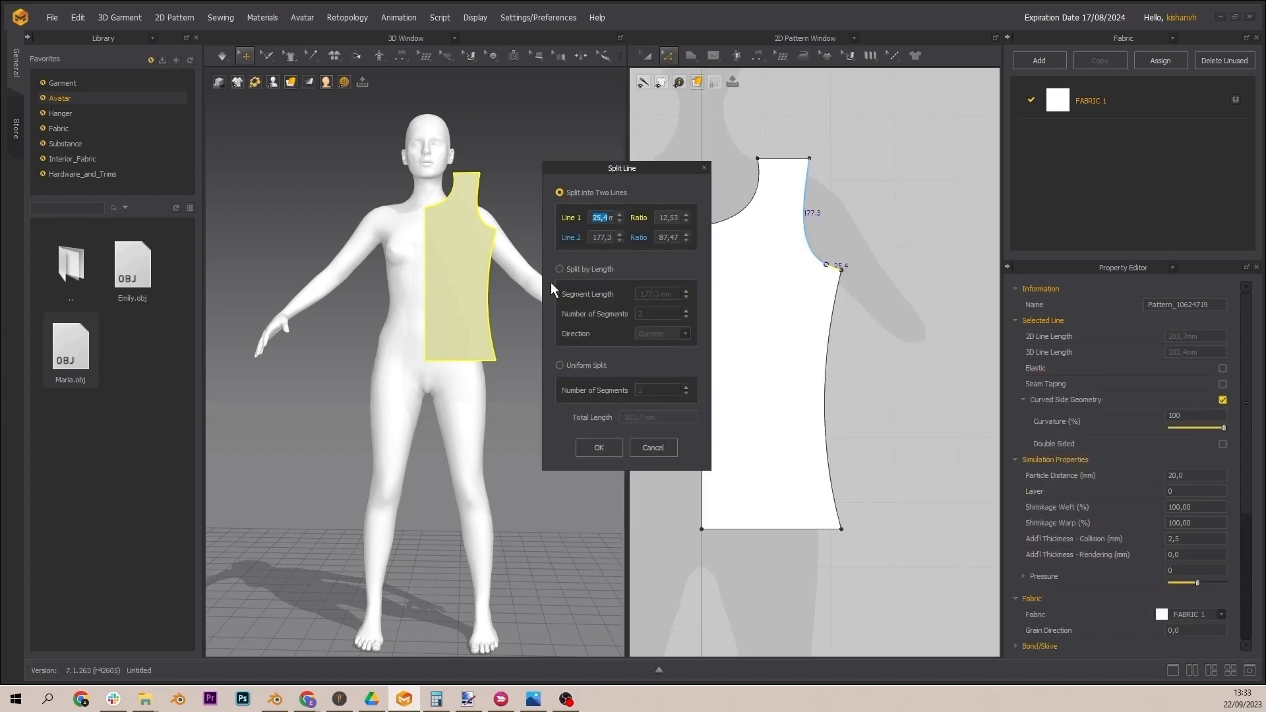
left_click(704, 169)
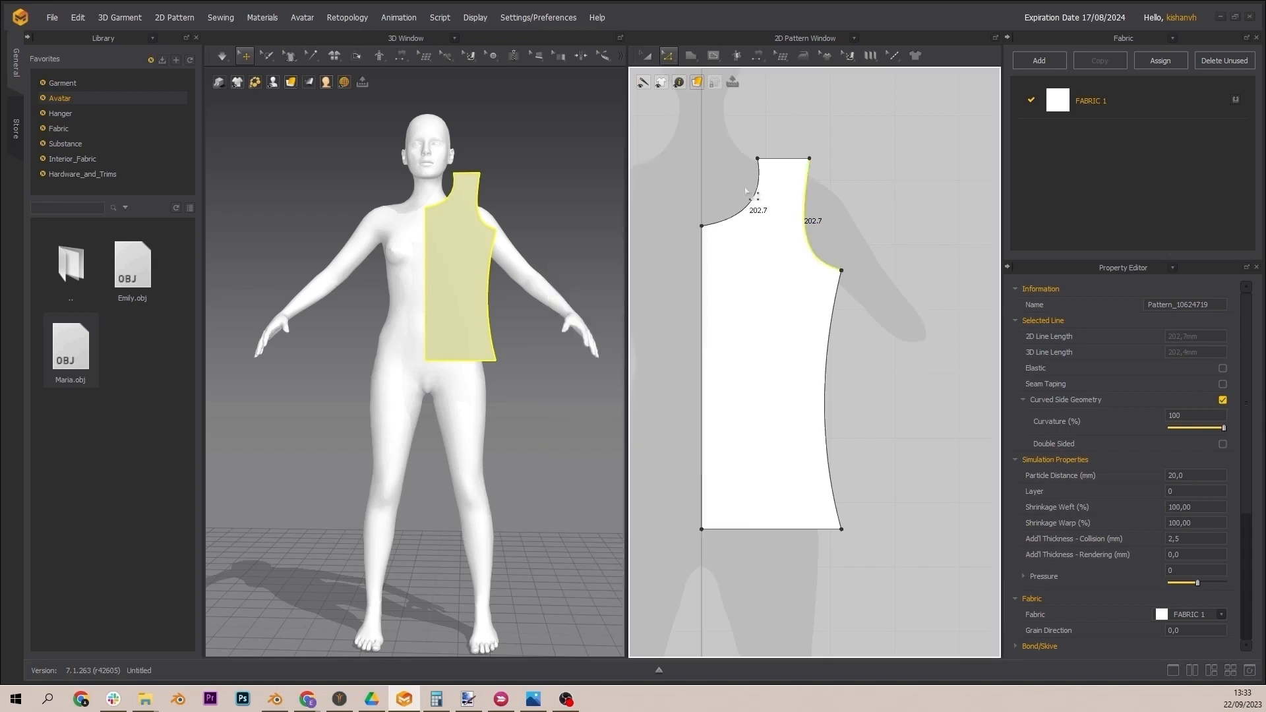
Step: Change the length of the front armhole edge to 200 mm from the start direction
right_click(819, 258)
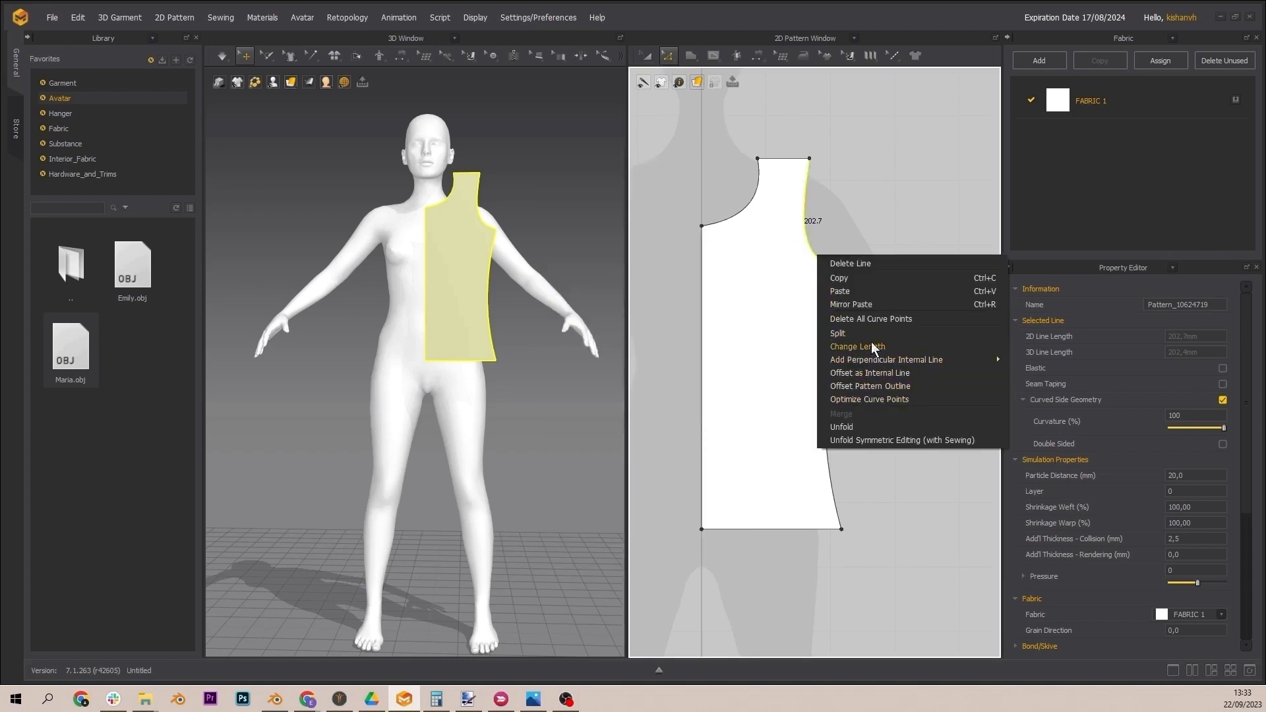
left_click(872, 345)
type("200")
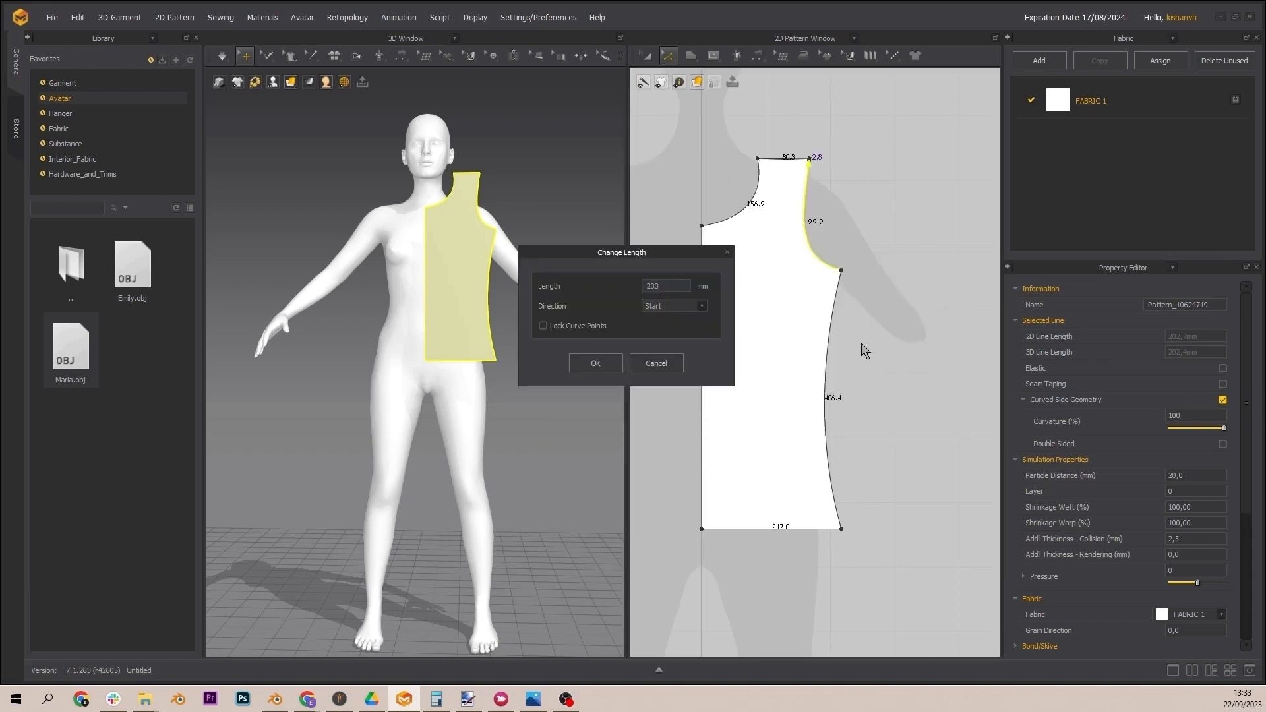
left_click(607, 362)
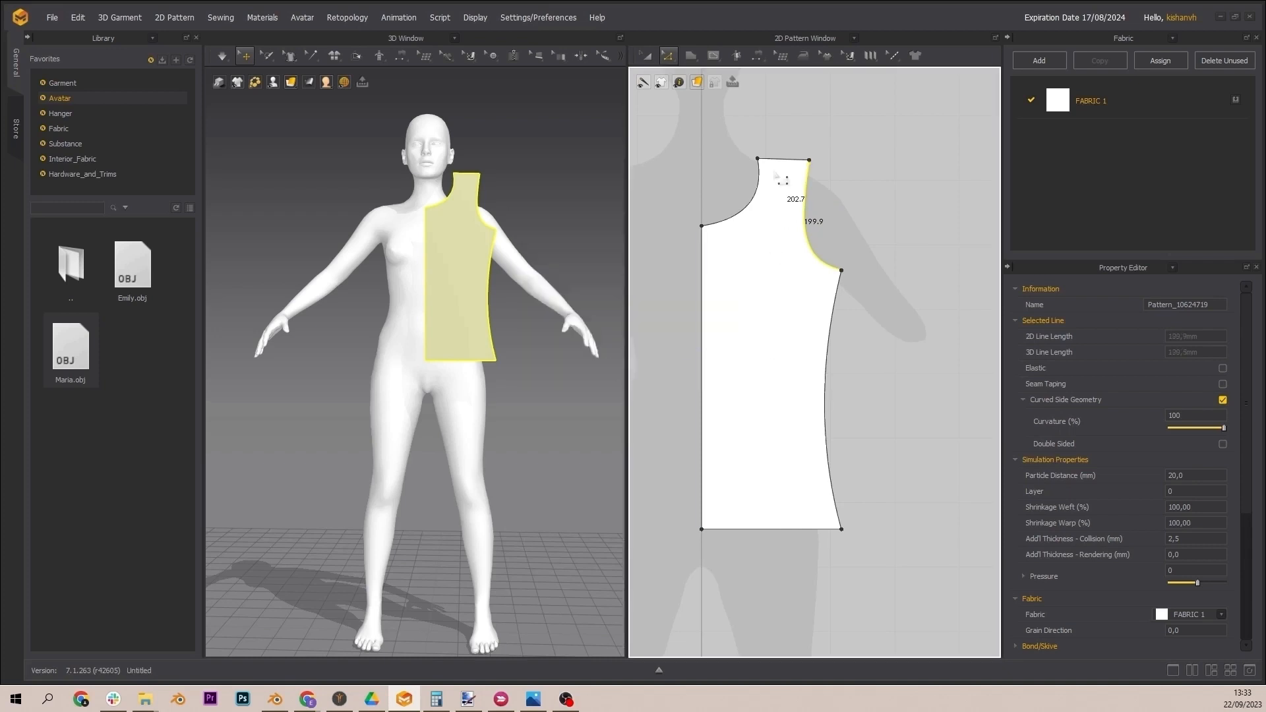
Step: Raise the centre-front neck point slightly, making the neckline curve about 146 mm long
left_click(753, 202)
right_click(751, 200)
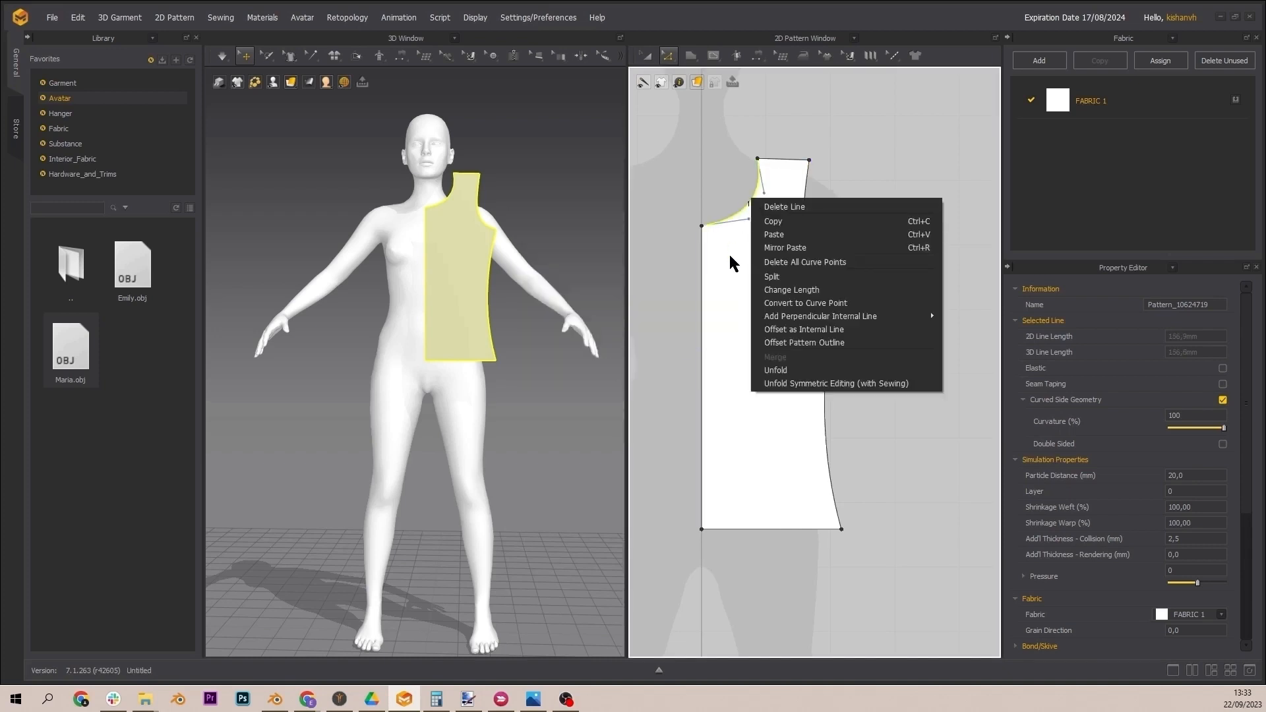
left_click(702, 226)
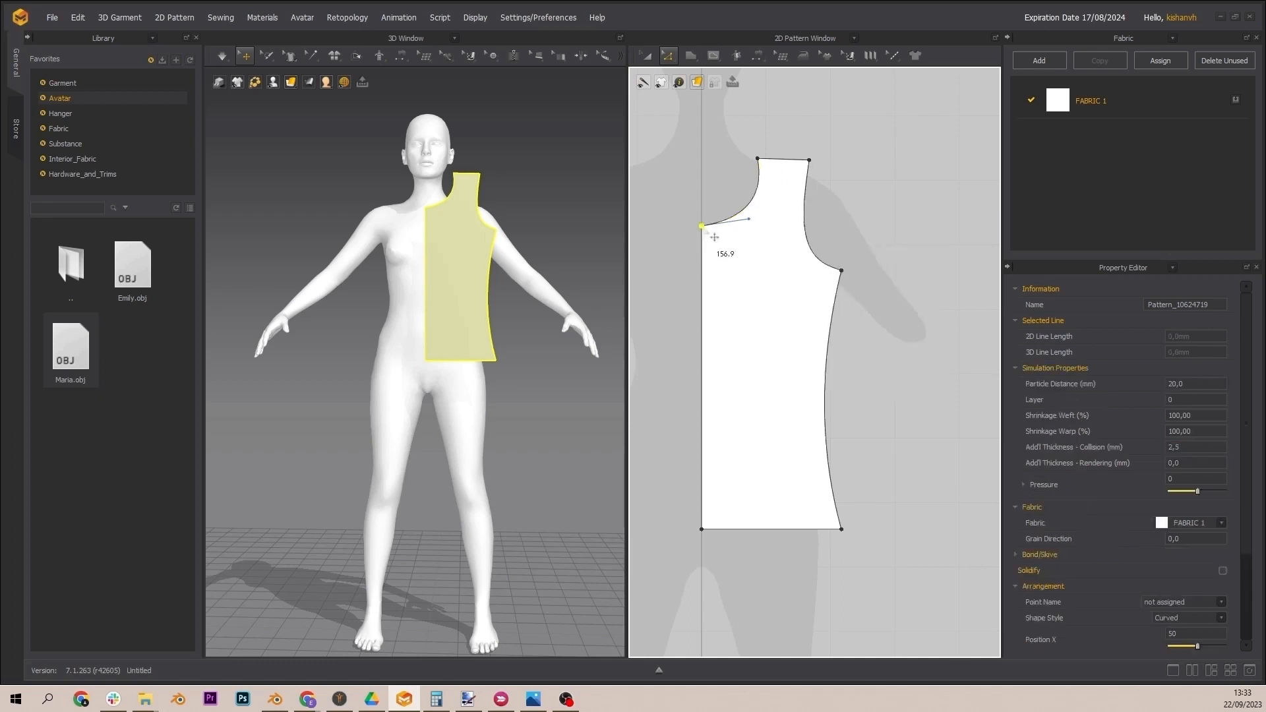
mouse_move(703, 228)
left_mouse_down()
mouse_move(726, 219)
mouse_move(702, 212)
mouse_move(712, 224)
left_mouse_up()
Step: Set the length of the shoulder edge to 59.6 mm from the start direction
left_click(801, 160)
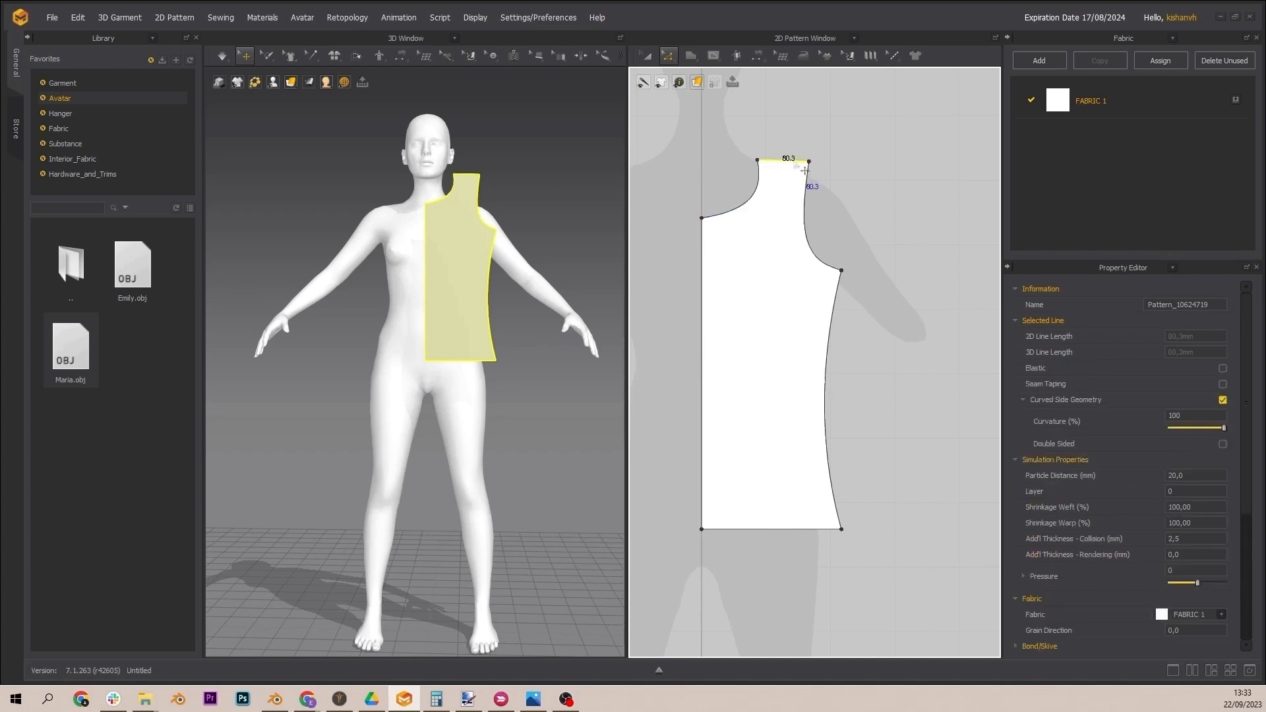
right_click(798, 165)
left_click(846, 241)
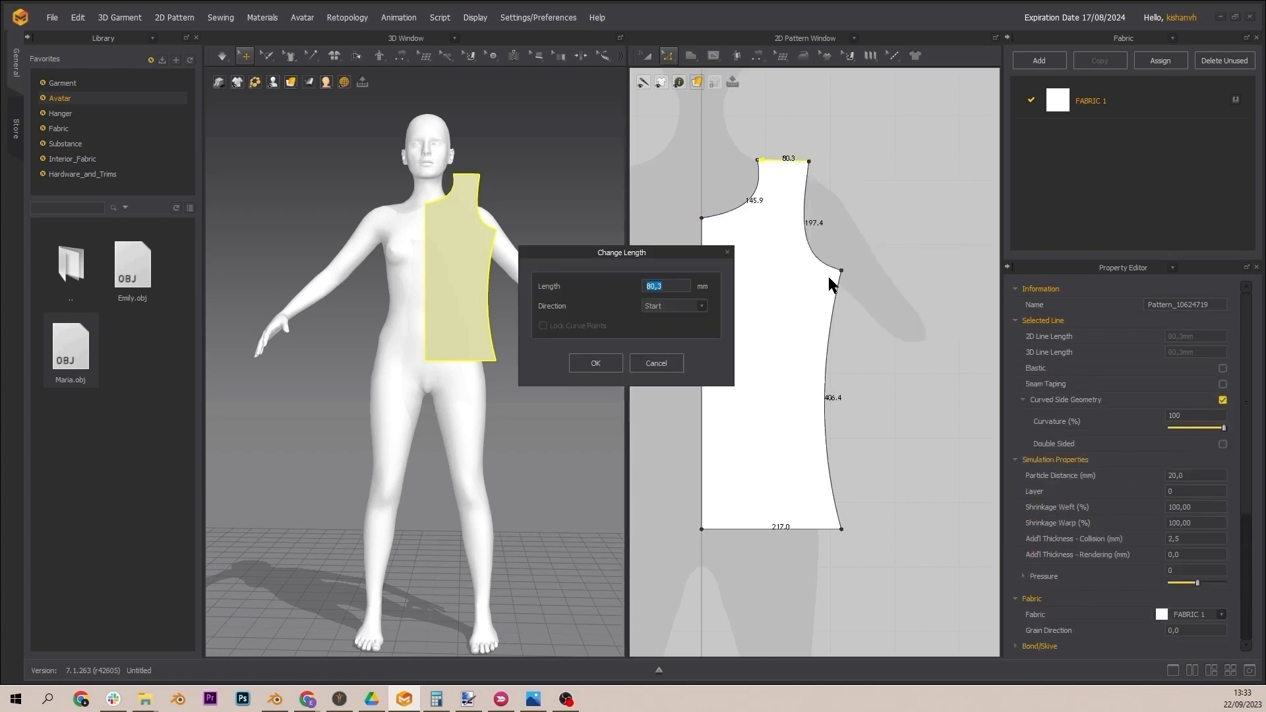
type("5")
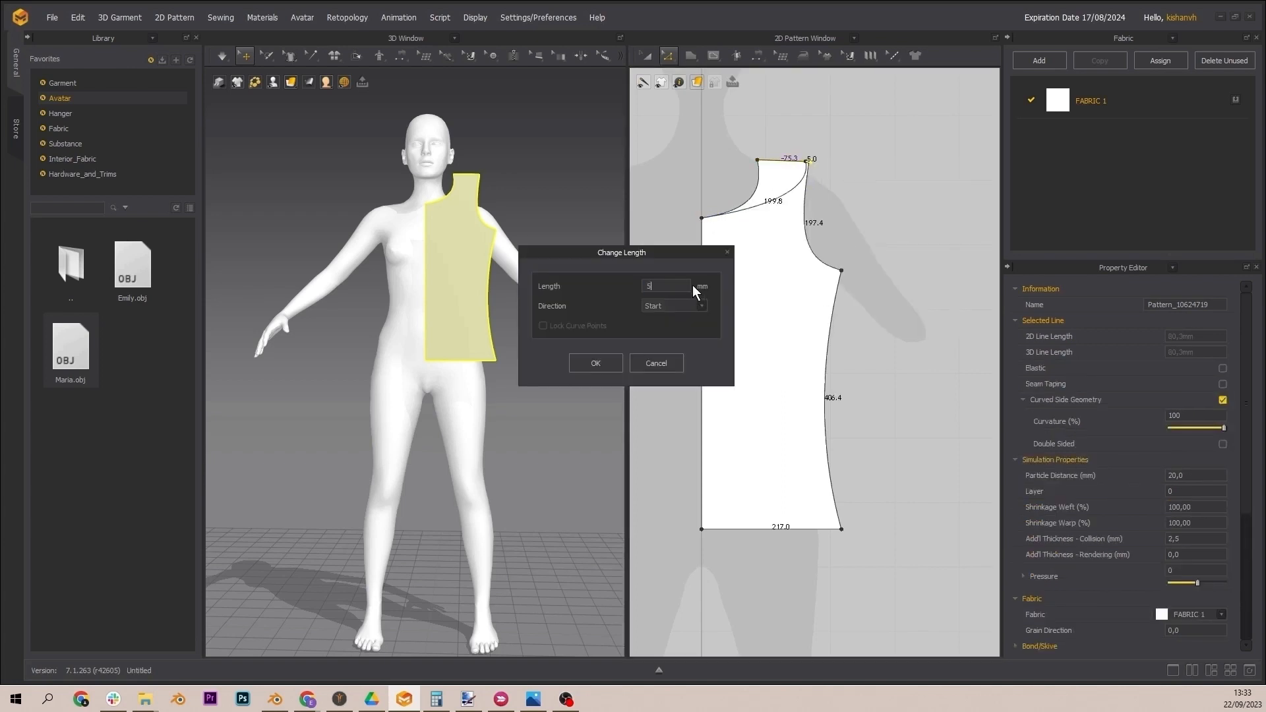
type("9,6")
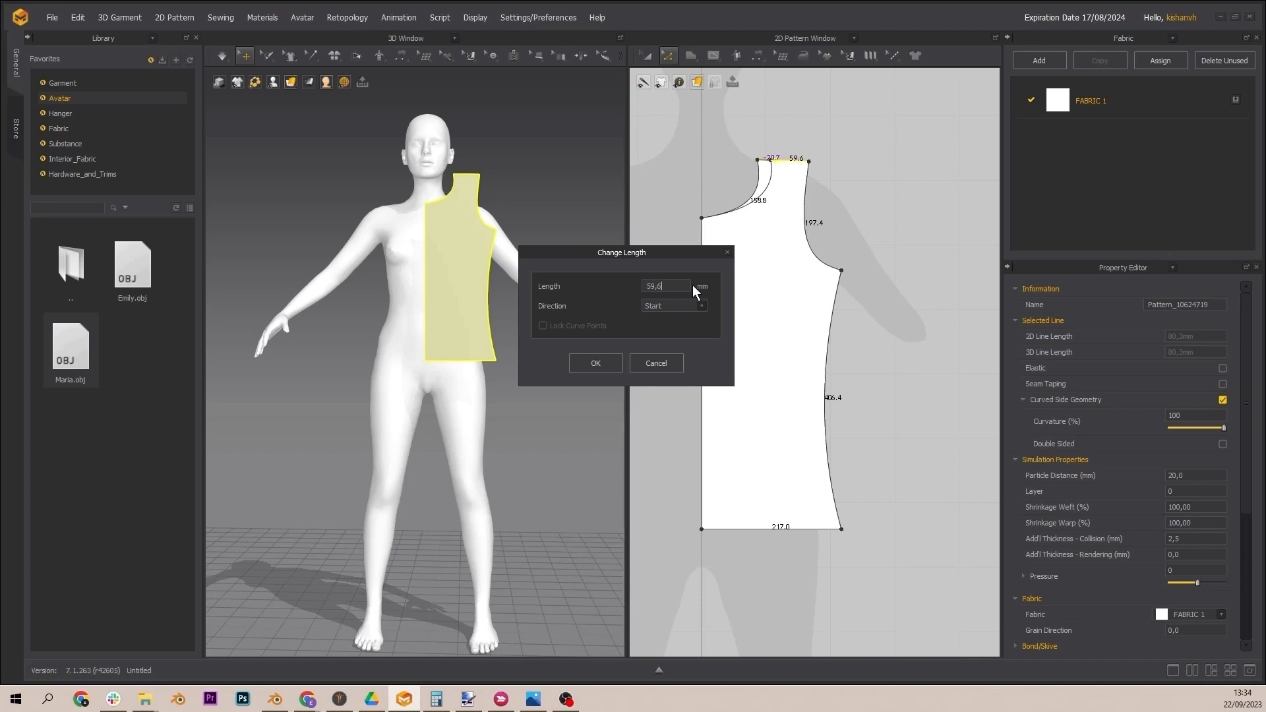
left_click(596, 363)
Step: Lower the centre-front neck point along the centre line, making the neckline about 167 mm long
scroll(812, 199, "up", 5)
scroll(812, 200, "down", 3)
left_click(656, 263)
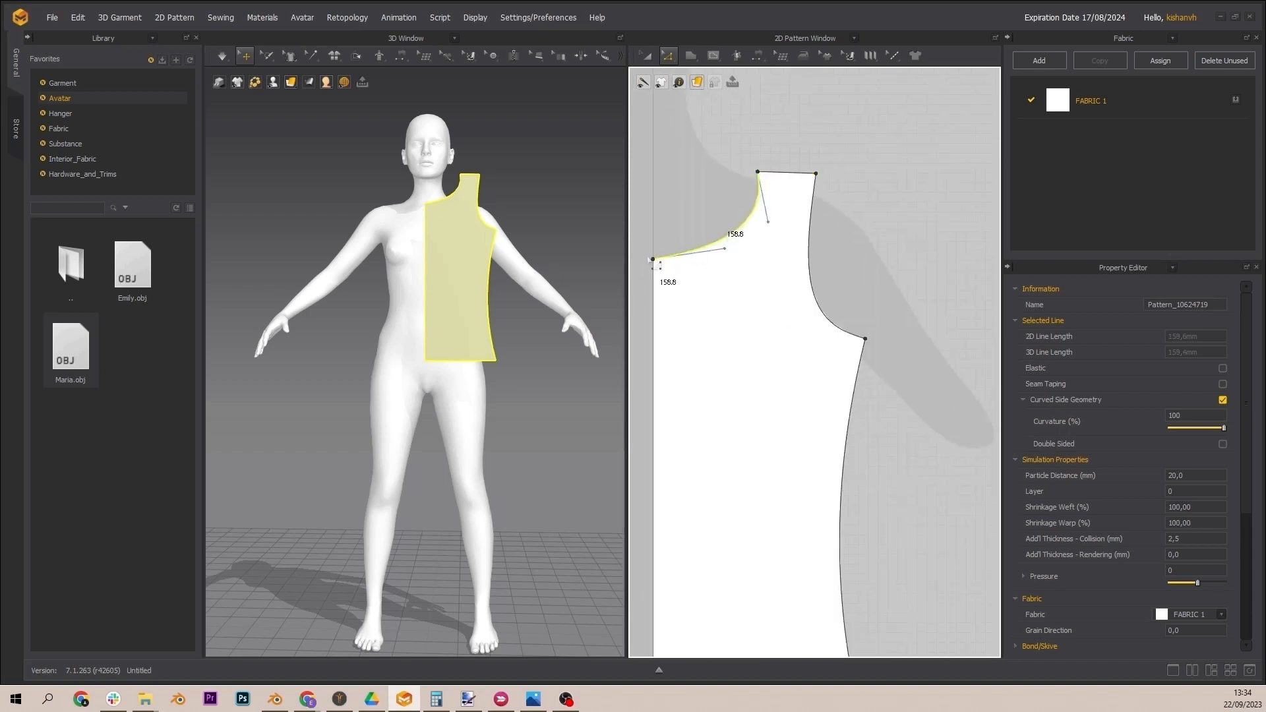
left_click_drag(653, 259, 654, 271)
Step: Change the neckline length to 168 mm, using End as the direction
right_click(714, 252)
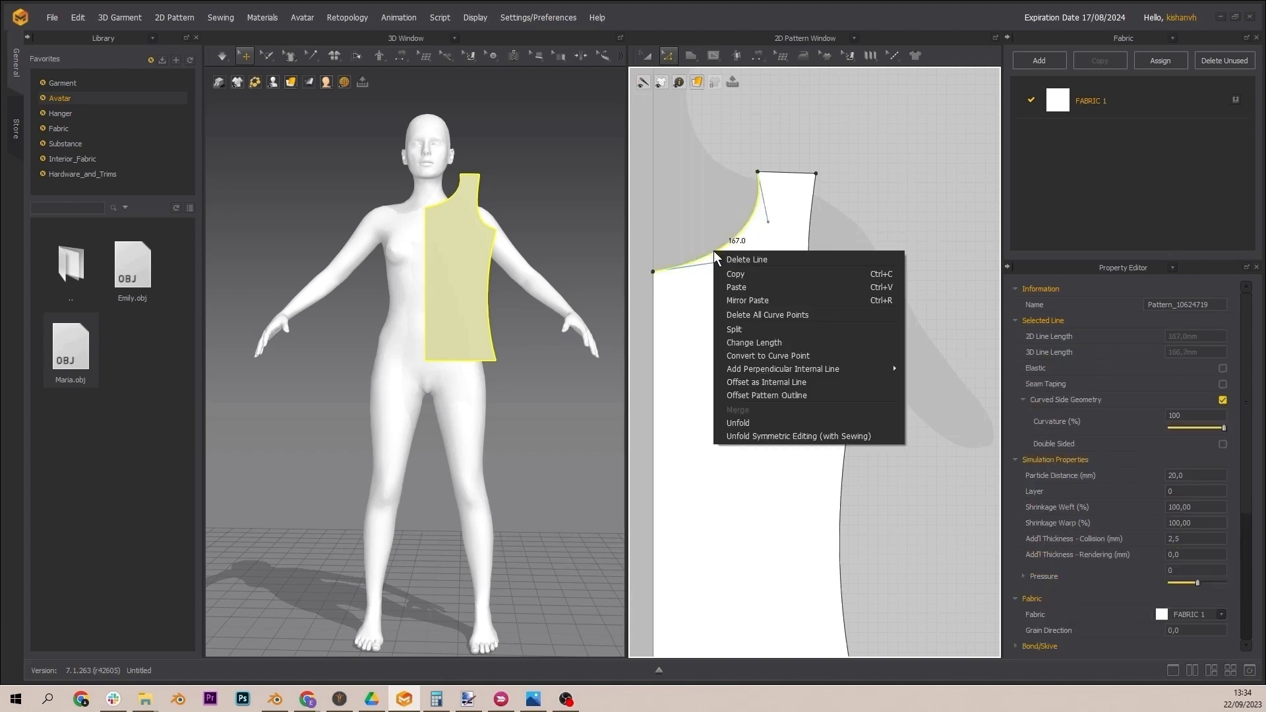
left_click(759, 342)
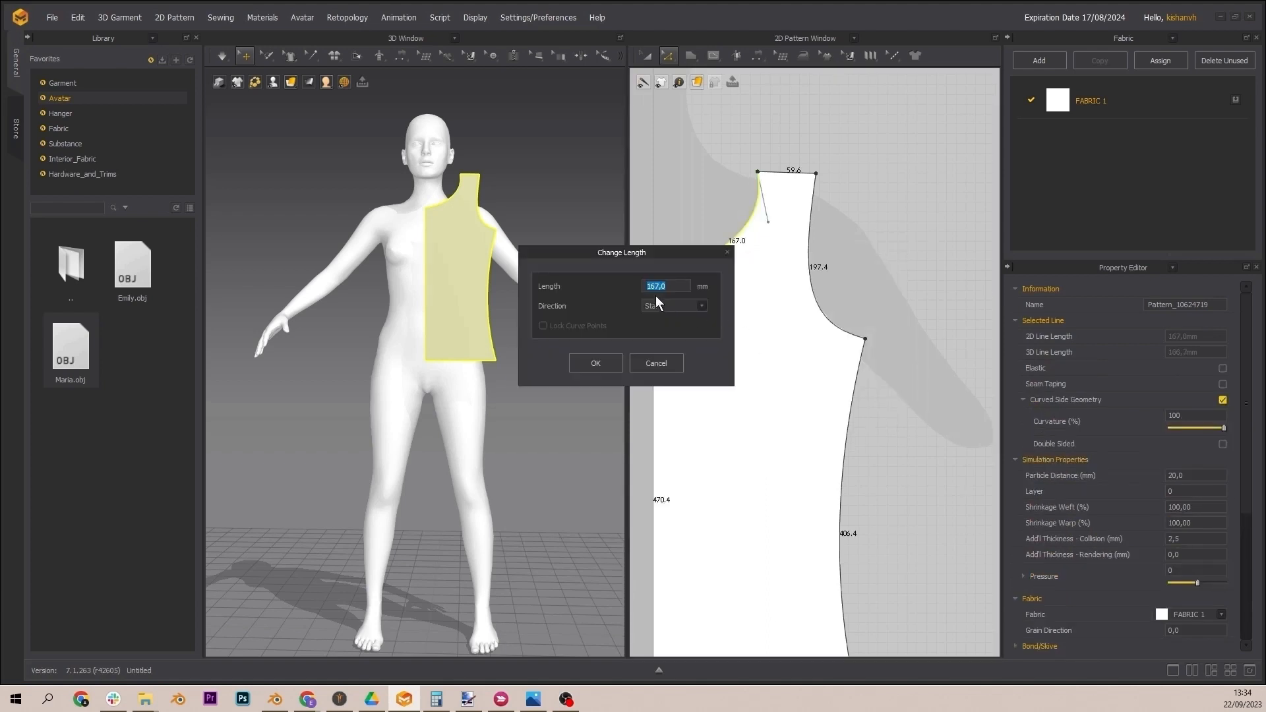
type("17")
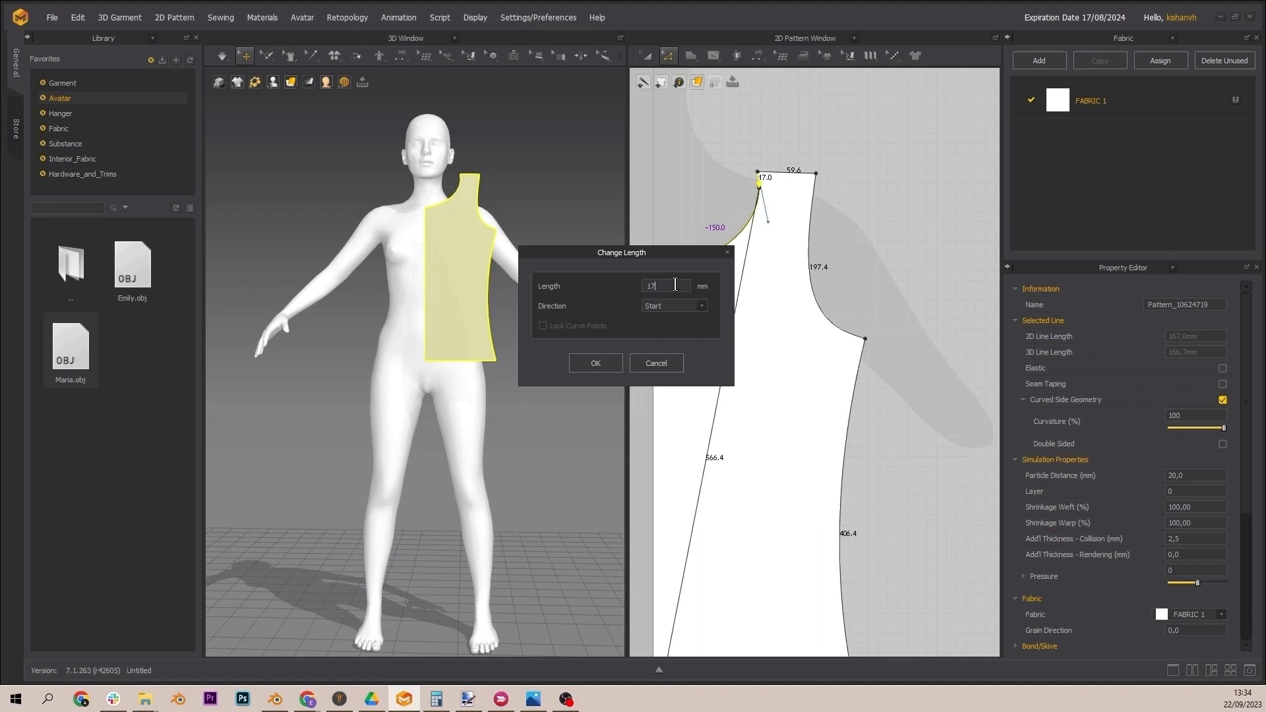
key("BackSpace")
type("68")
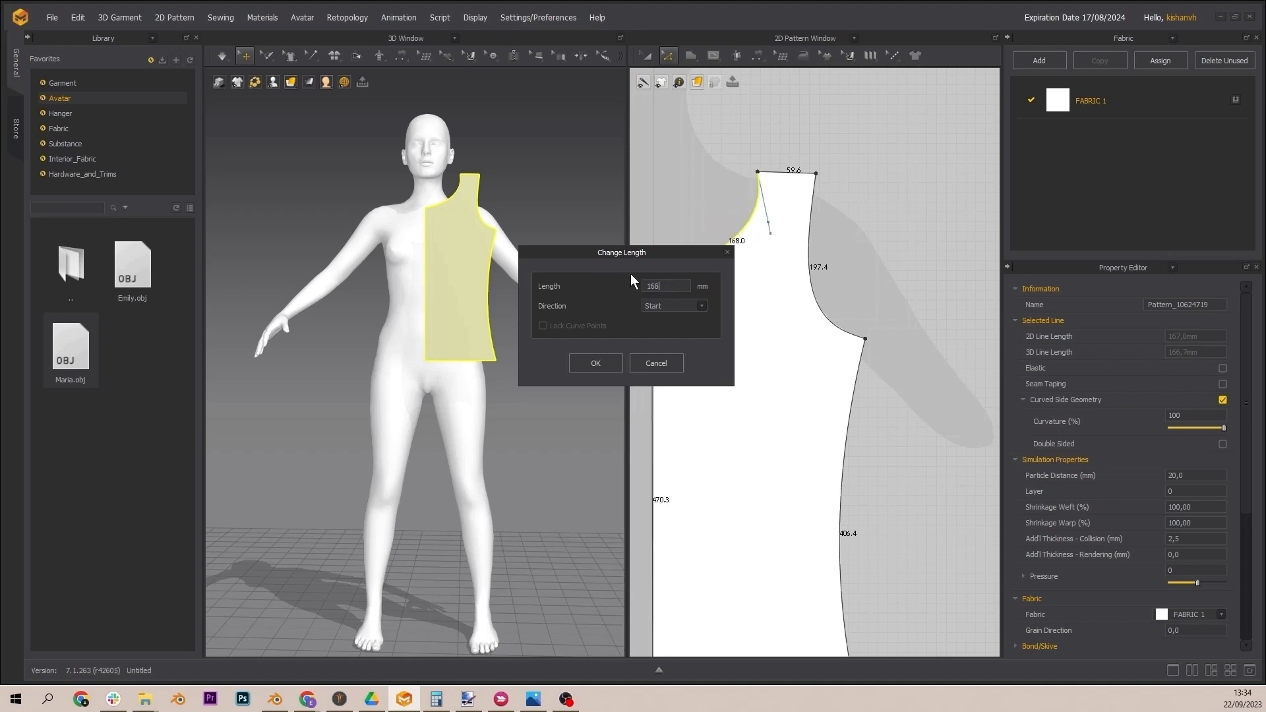
left_click_drag(643, 251, 922, 265)
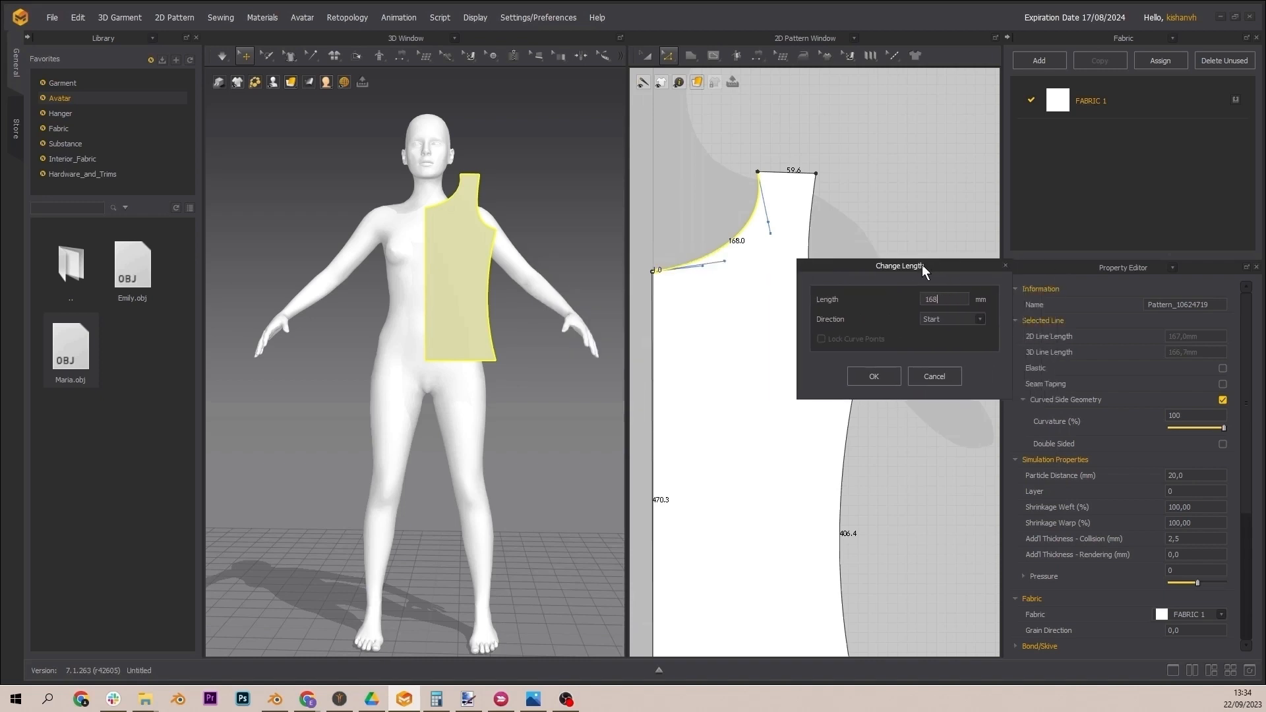
left_click(980, 319)
left_click(936, 346)
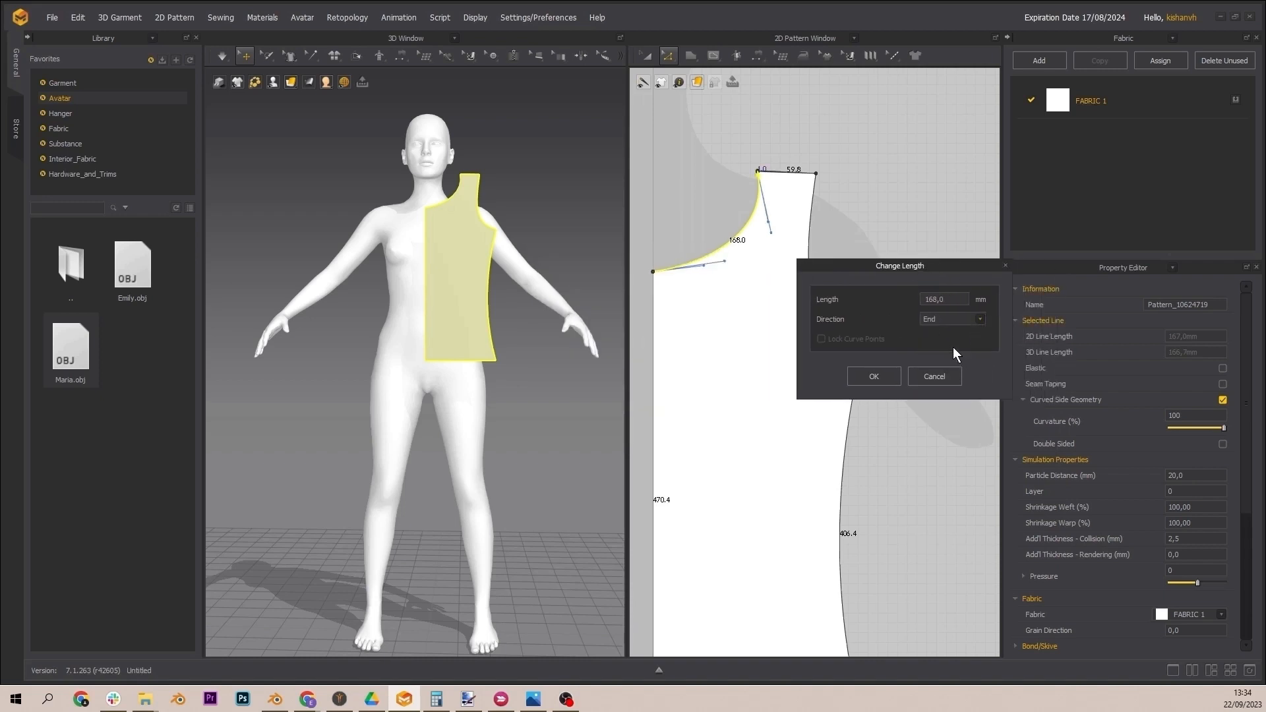
left_click(870, 372)
Step: Lower the hem edge, making the centre front about 514 mm and the side seam about 450 mm long
scroll(734, 416, "up", 3)
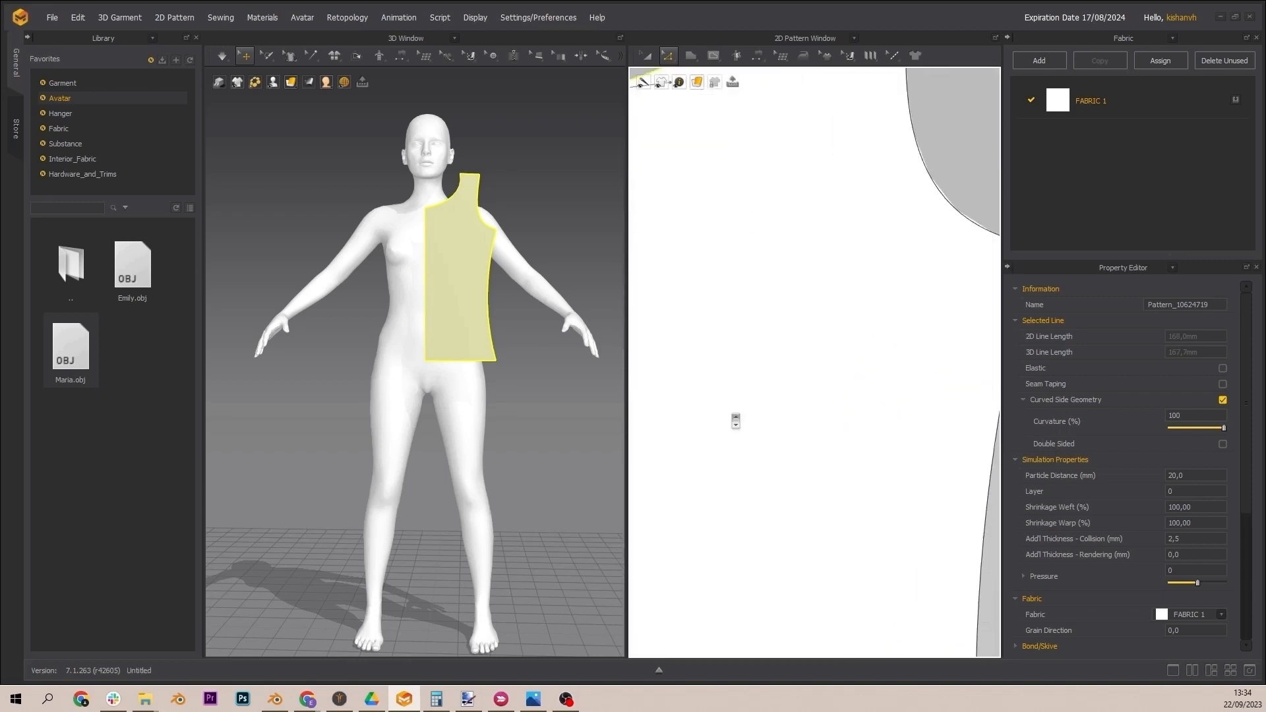
scroll(734, 417, "down", 4)
middle_click_drag(749, 468, 767, 389)
left_click(699, 496)
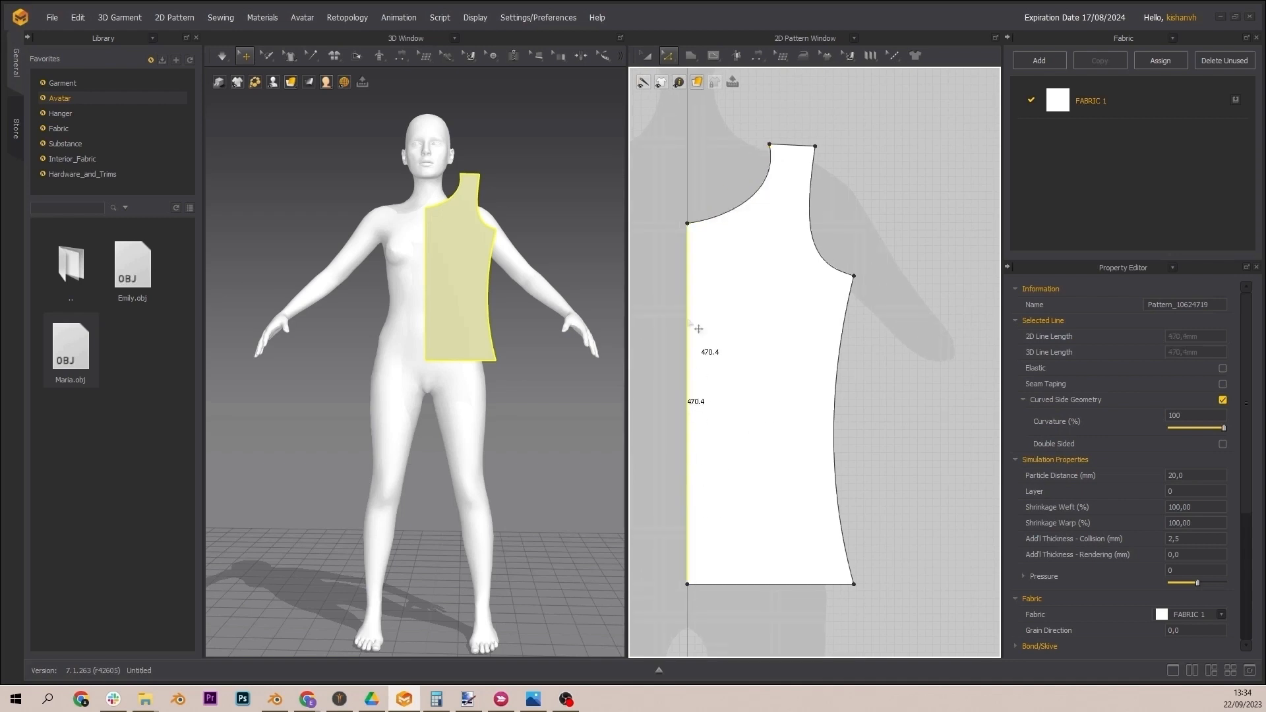
left_click_drag(772, 588, 767, 619)
Step: Select the whole half-front pattern as a piece rather than its individual edges
scroll(740, 442, "down", 3)
scroll(740, 442, "up", 6)
middle_click_drag(758, 395, 807, 332)
scroll(797, 290, "up", 2)
scroll(816, 336, "down", 4)
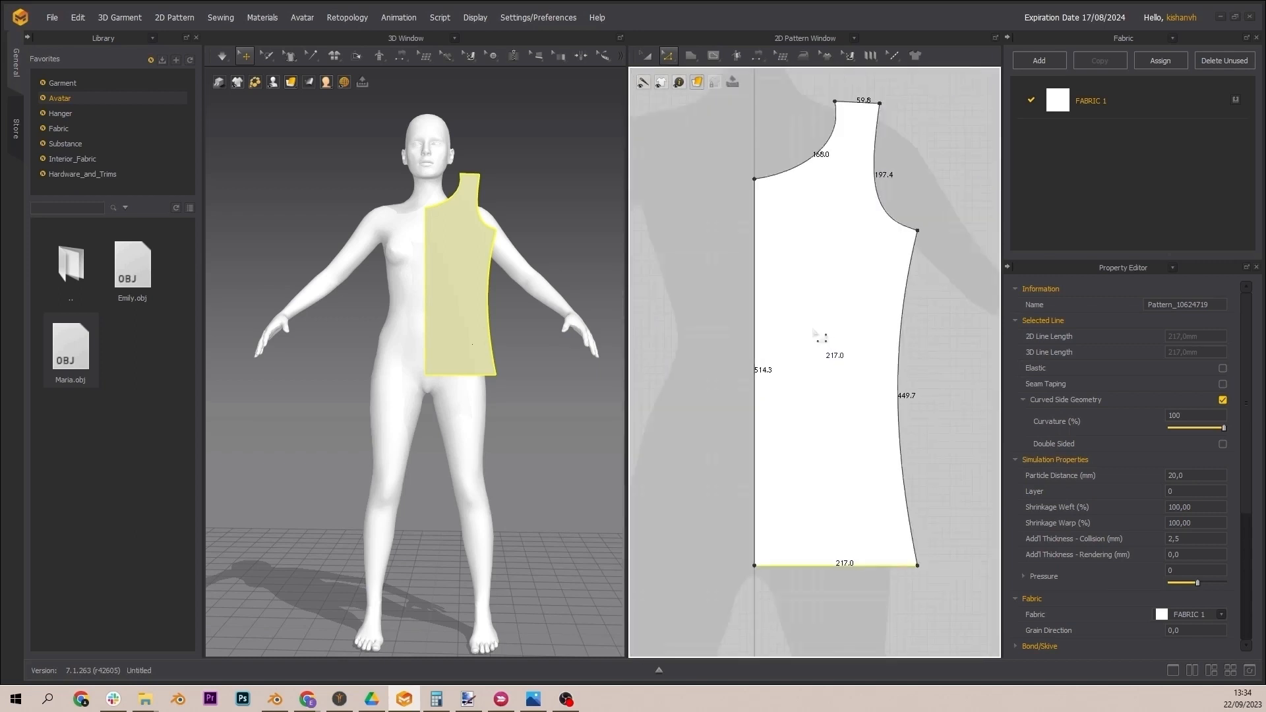
middle_click_drag(848, 224, 864, 298)
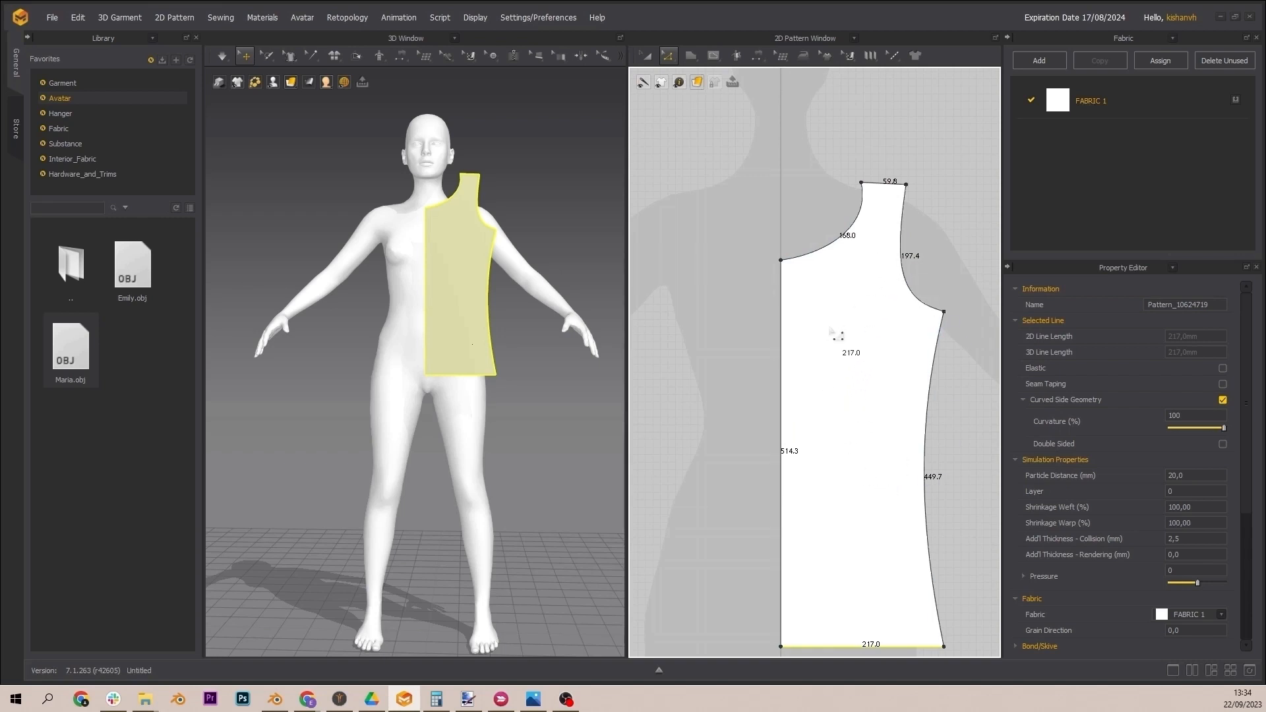
left_click(647, 56)
left_click(860, 316)
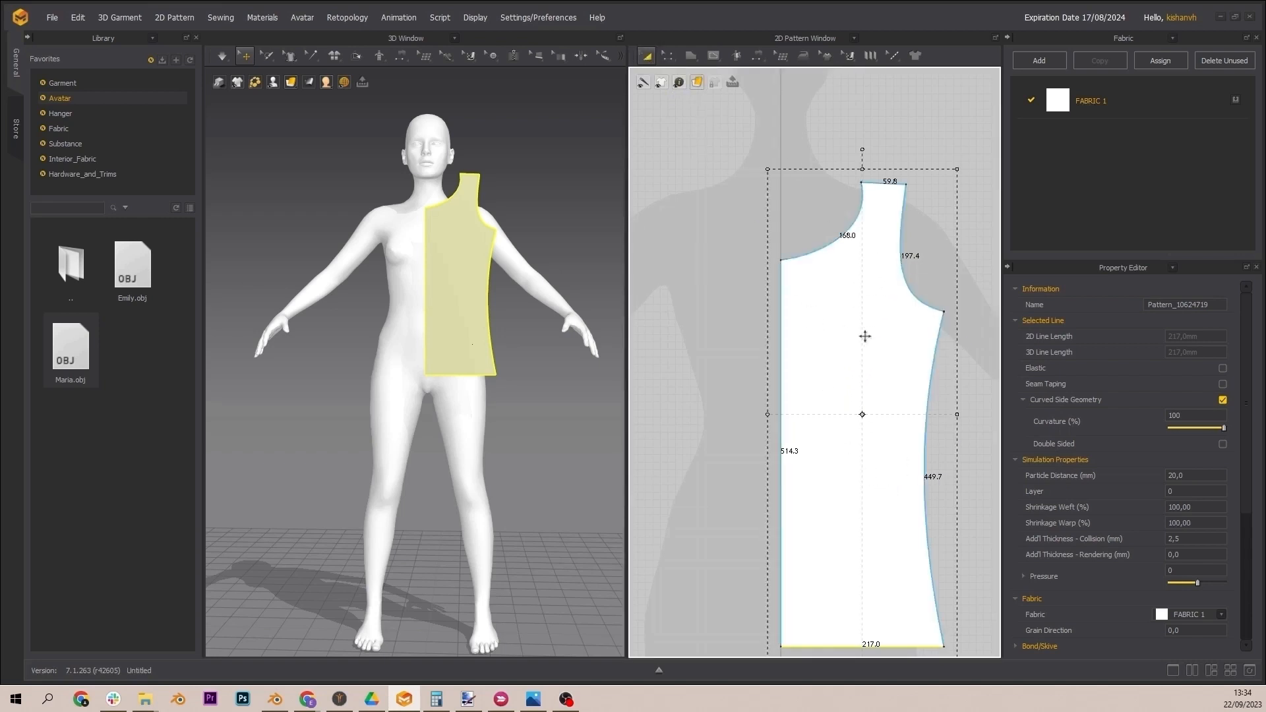
Step: Try to place a symmetric pattern copy of the half front beside the centre line, and undo it
right_click(867, 361)
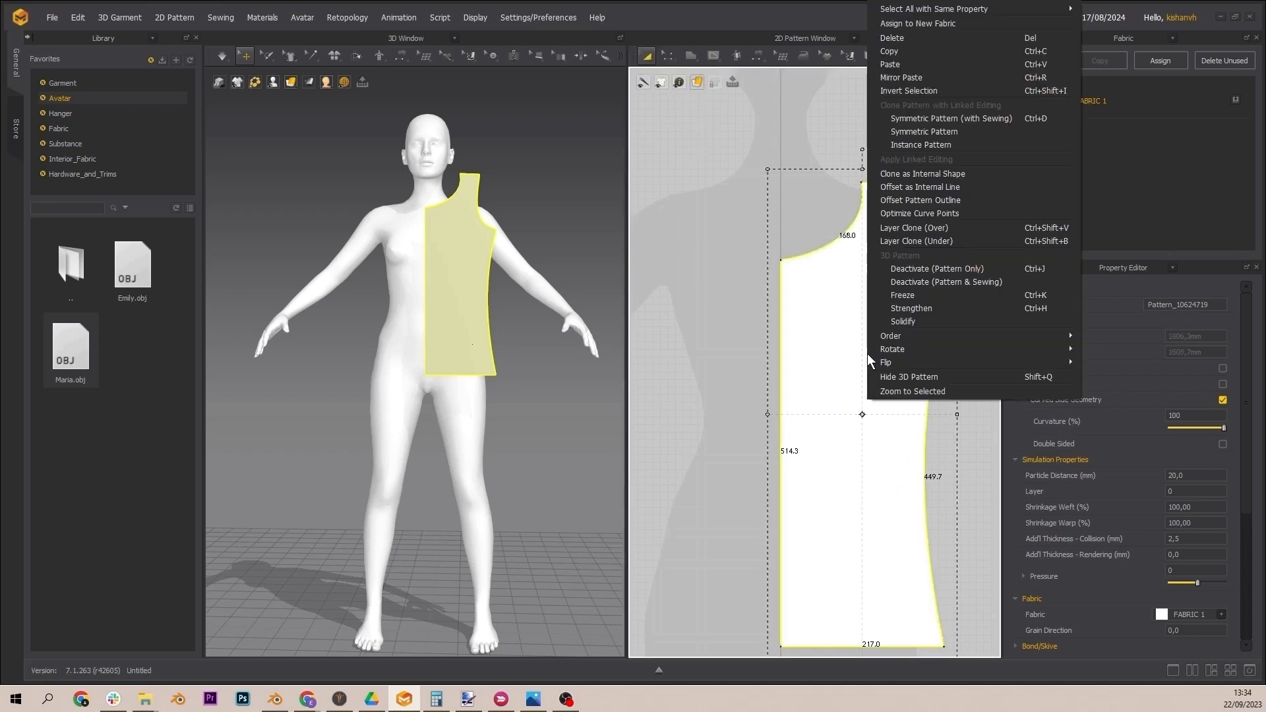
left_click(935, 131)
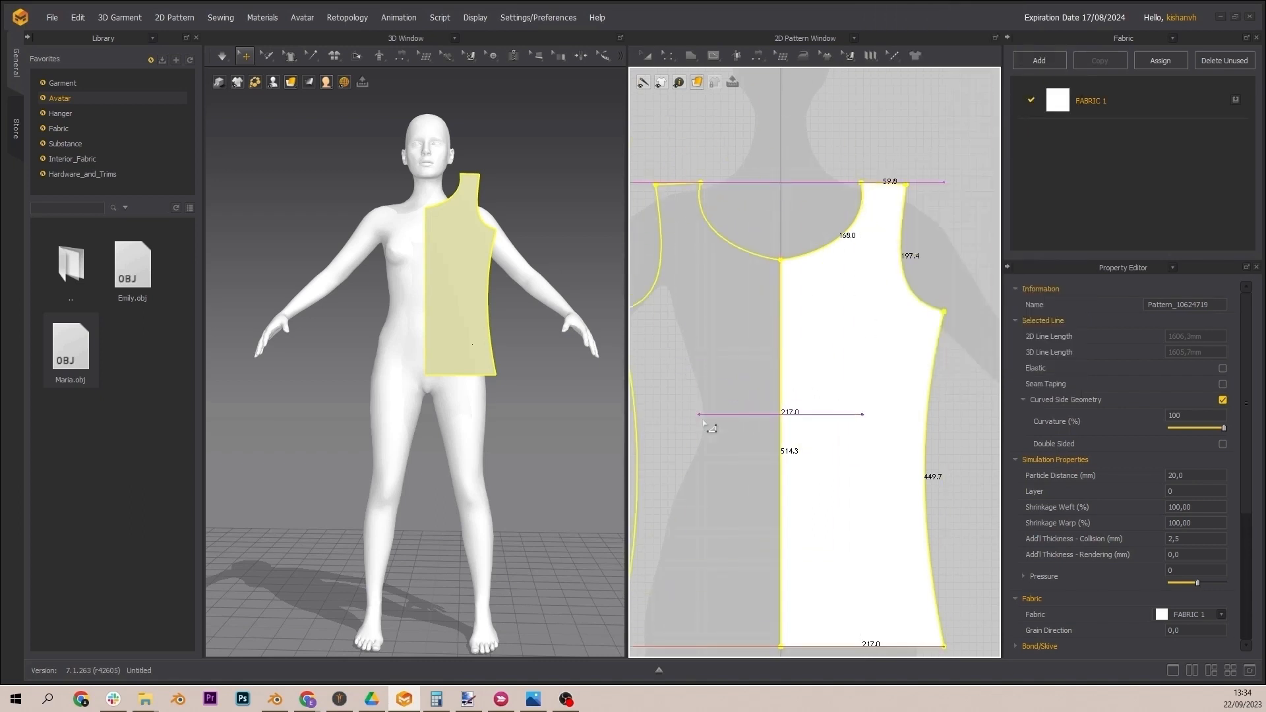
left_click(703, 424)
key("ctrl+z")
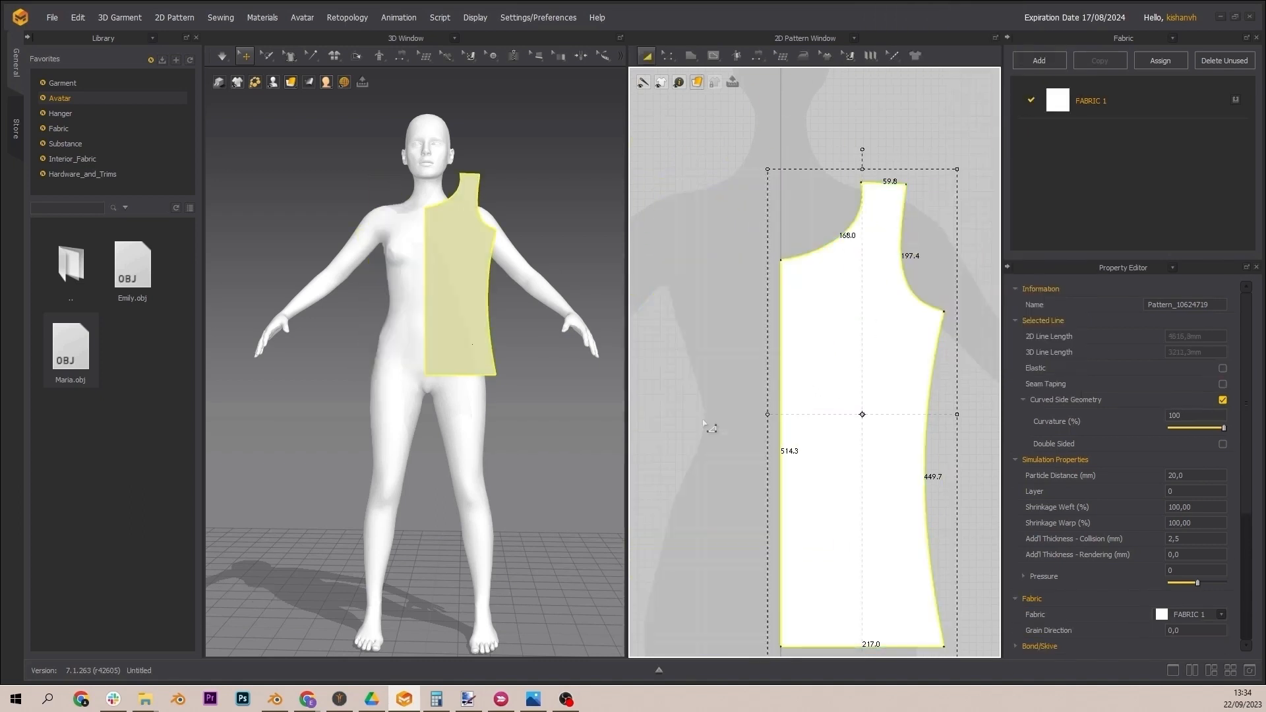
Step: Create a symmetric pattern of the half front and place it level with the original, meeting at the centre-front edge
right_click(830, 343)
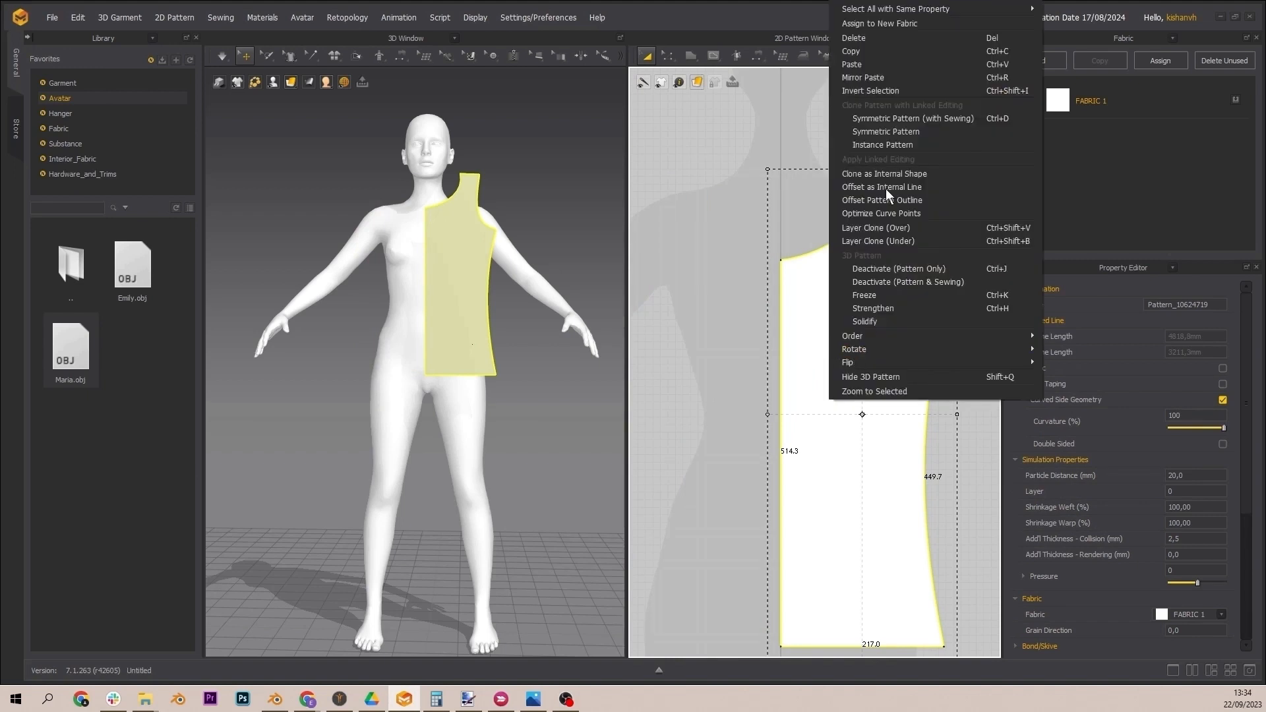
left_click(894, 134)
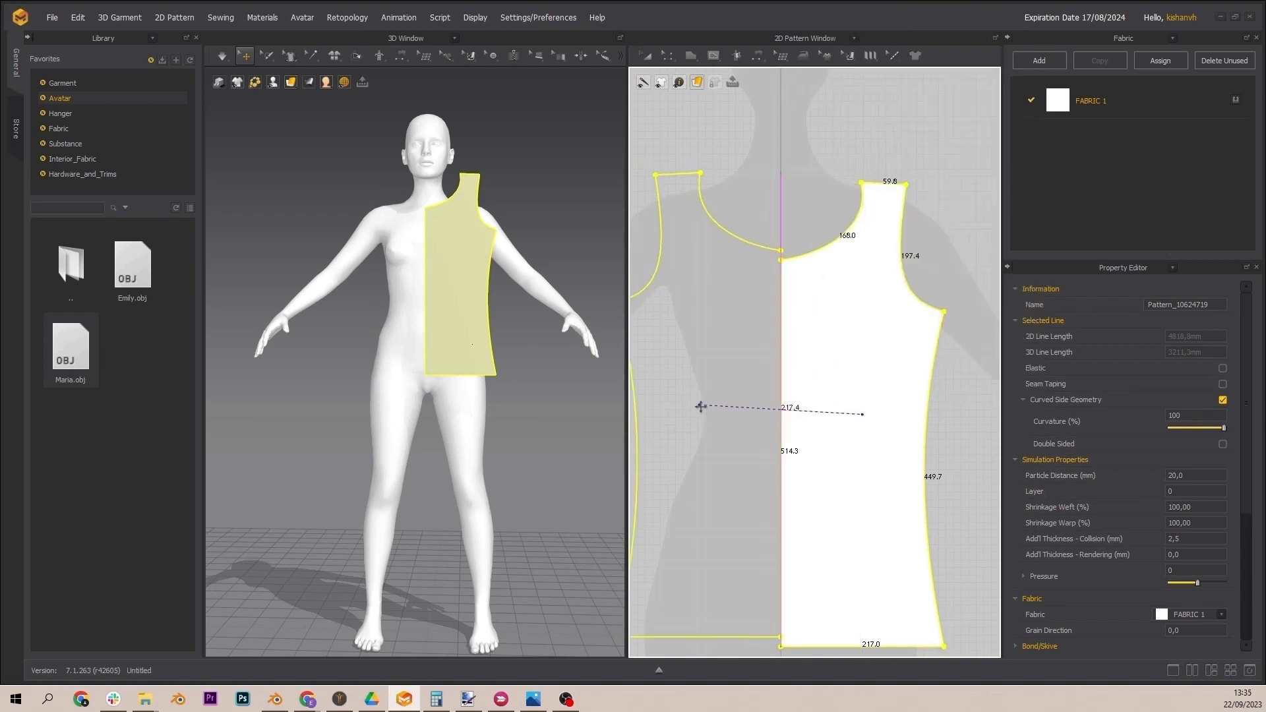
left_click(702, 414)
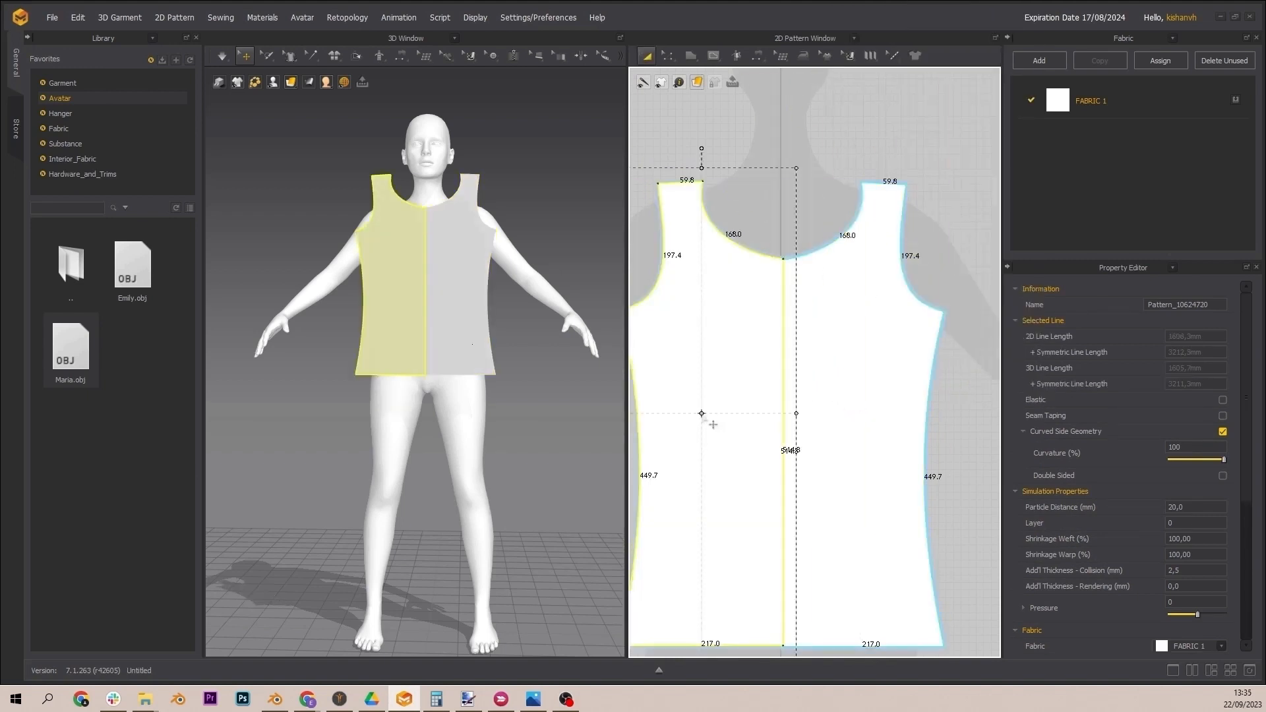
Step: Merge the two front halves into one pattern along their shared centre-front edge
key("z")
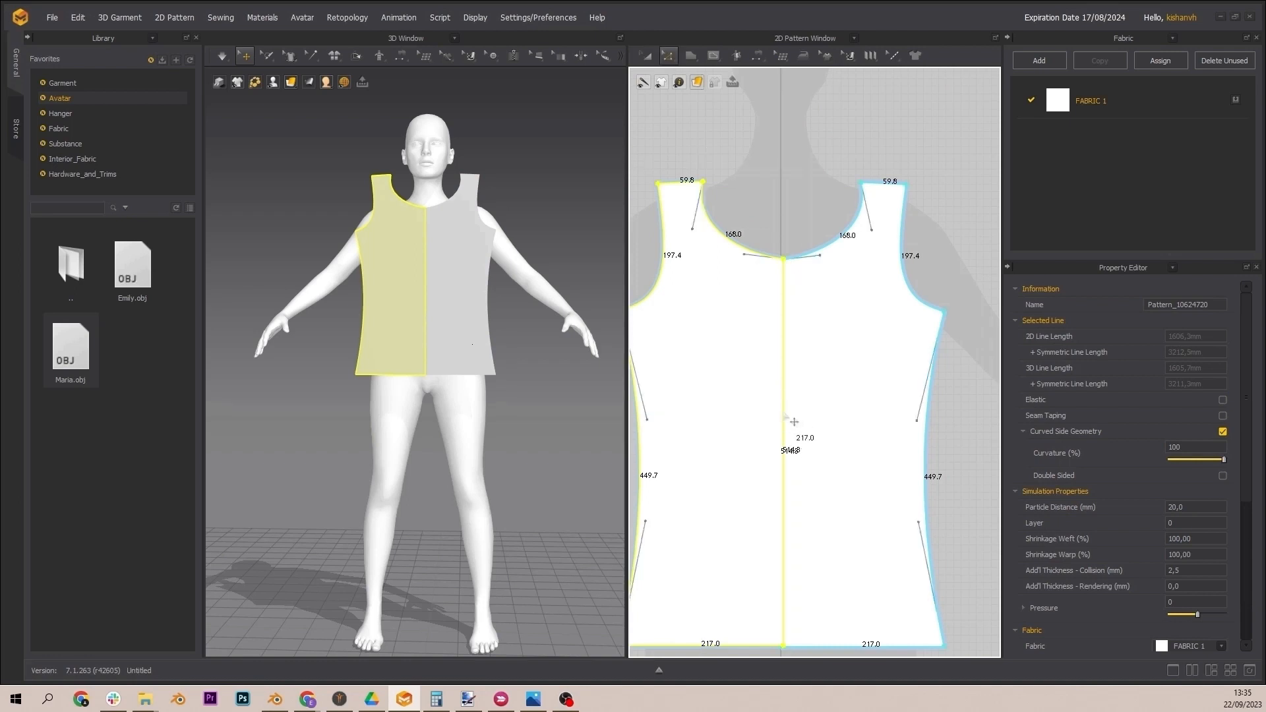
right_click(785, 416)
left_click(830, 543)
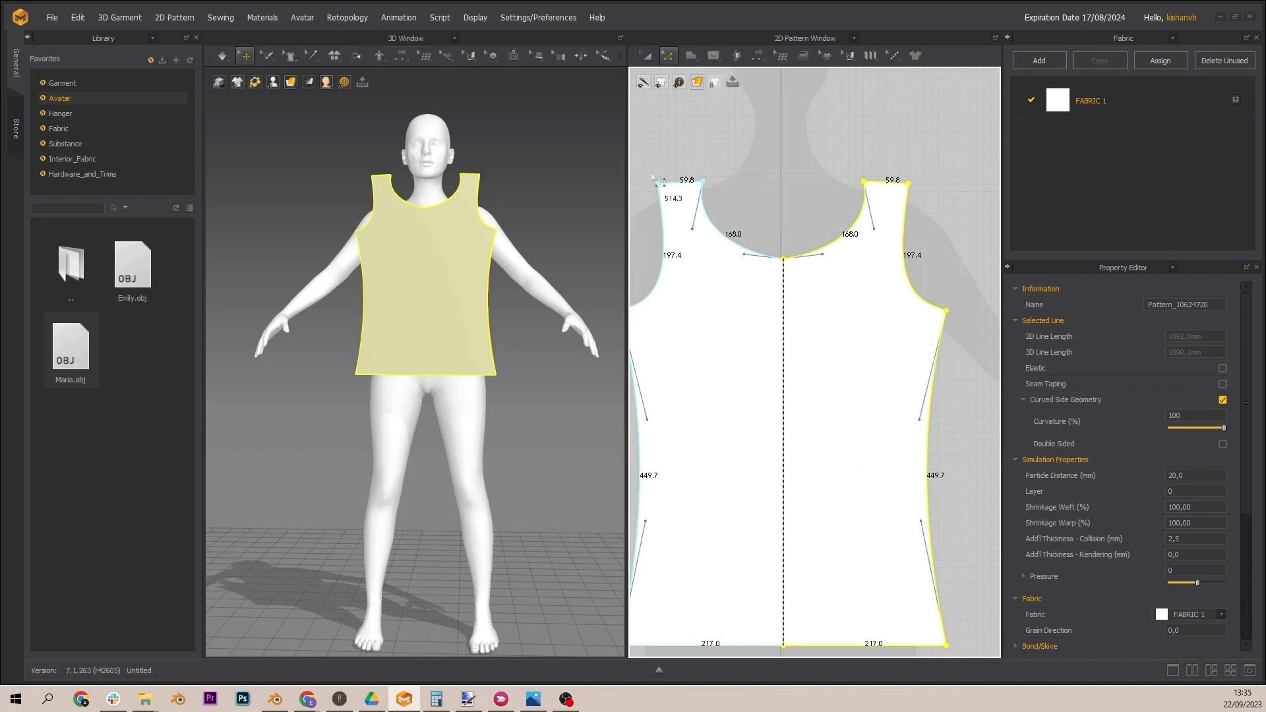
Step: Try to set the front armhole's length to 200 mm with the direction set to Start, and undo it
middle_click_drag(778, 354, 807, 358)
left_click(678, 298)
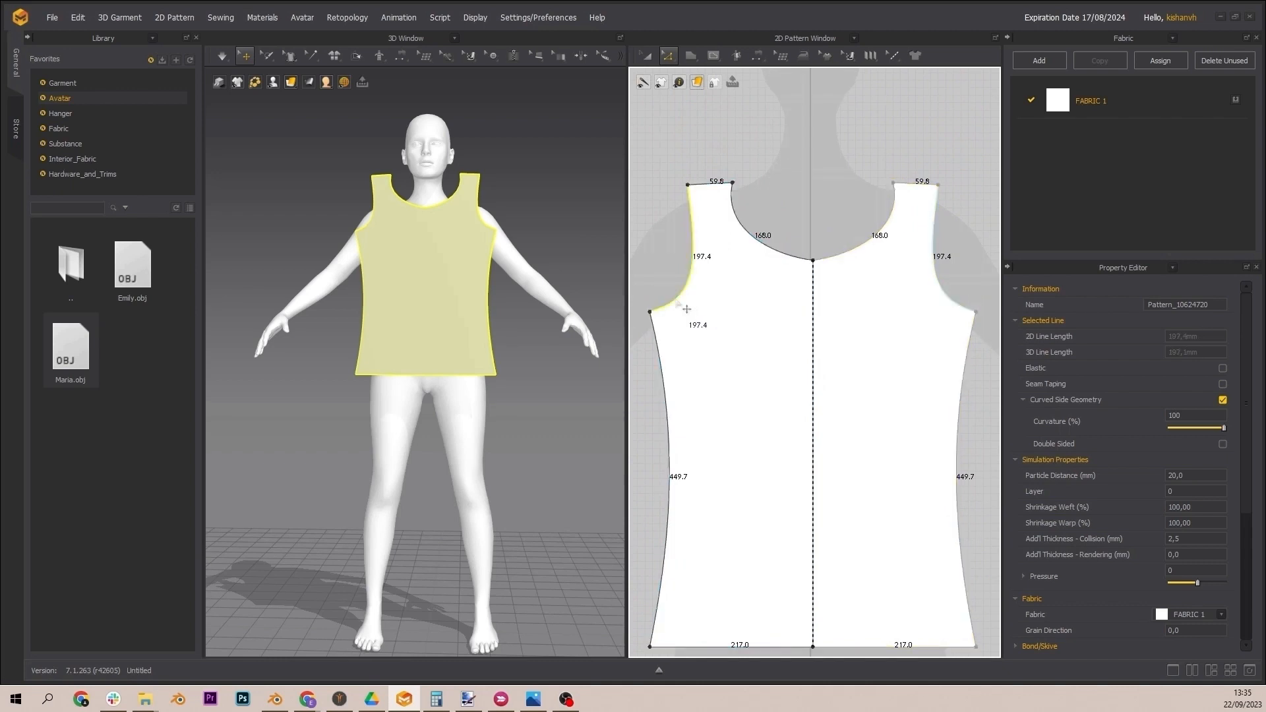
right_click(675, 299)
left_click(737, 389)
type("200")
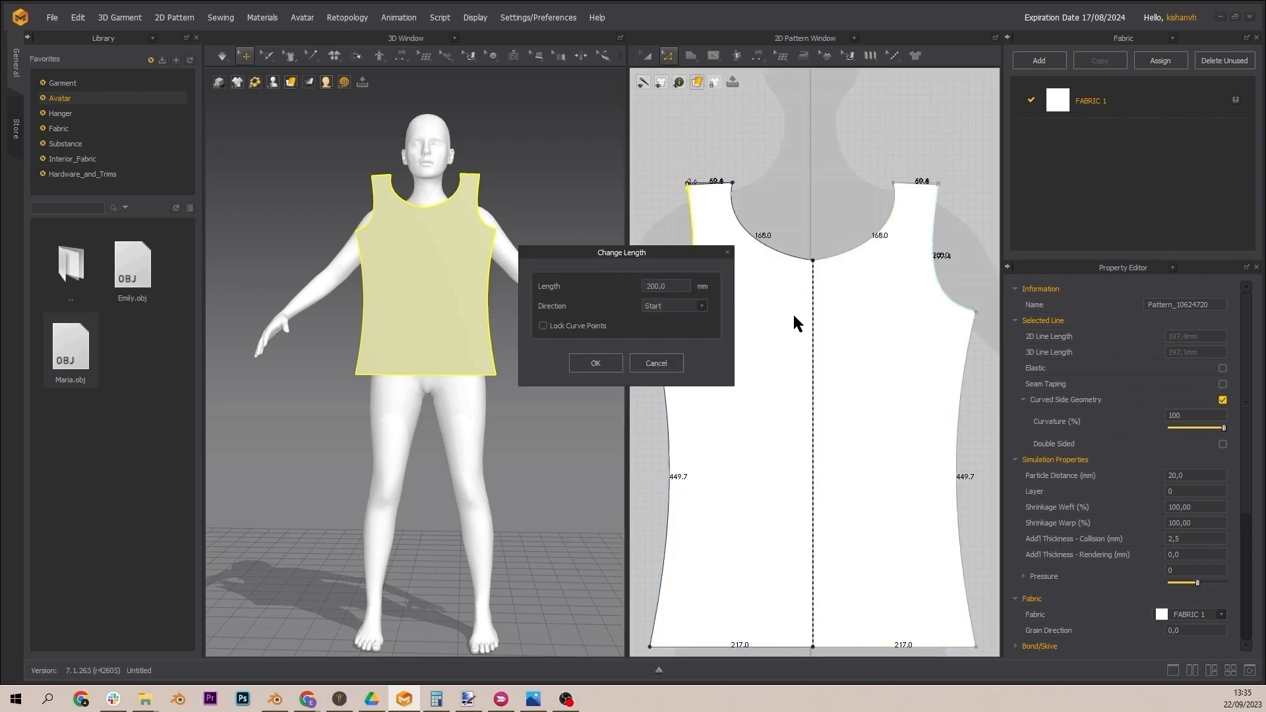
left_click(595, 364)
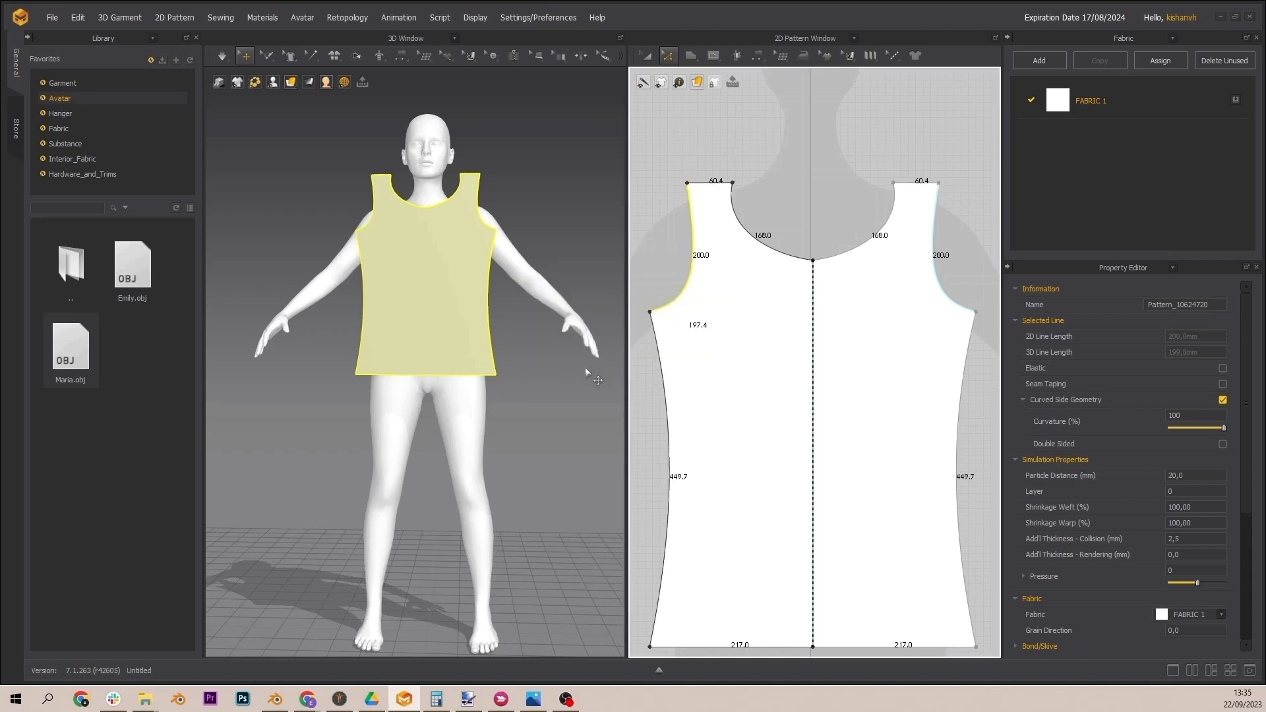
key("ctrl+z")
Step: Set the front armhole's length to 200 mm with the direction set to End
right_click(687, 287)
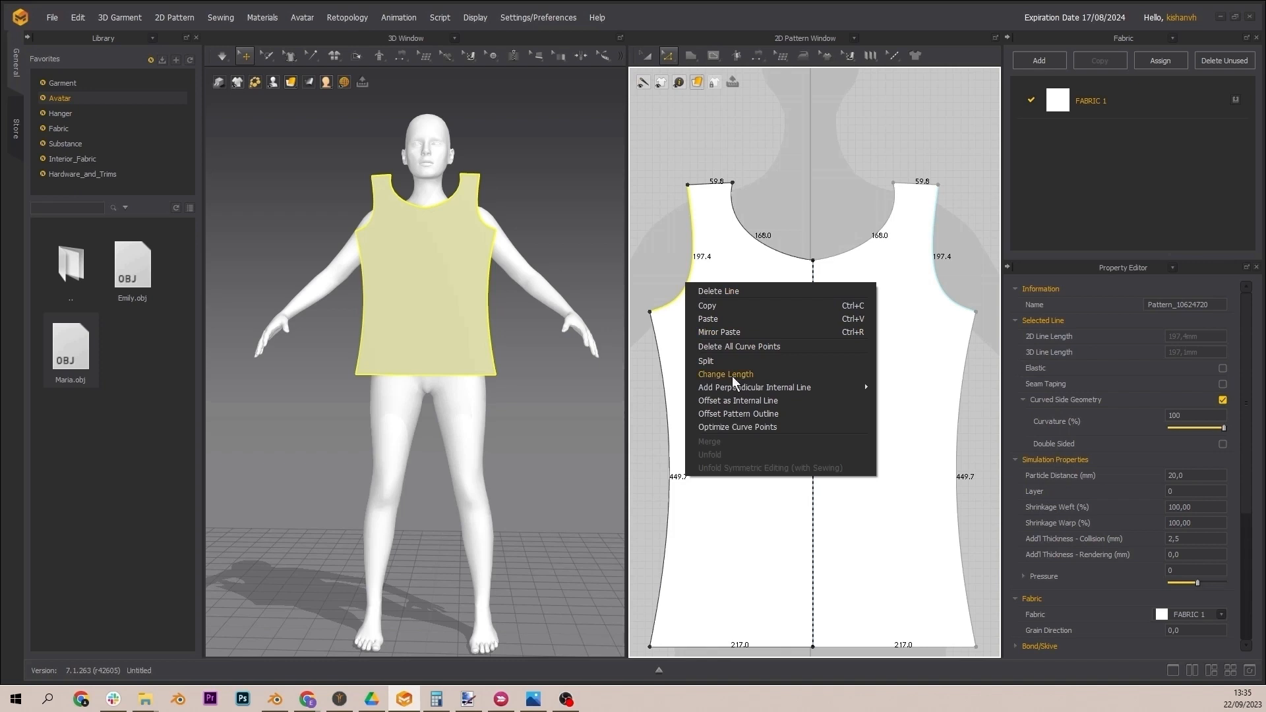
left_click(725, 374)
type("200")
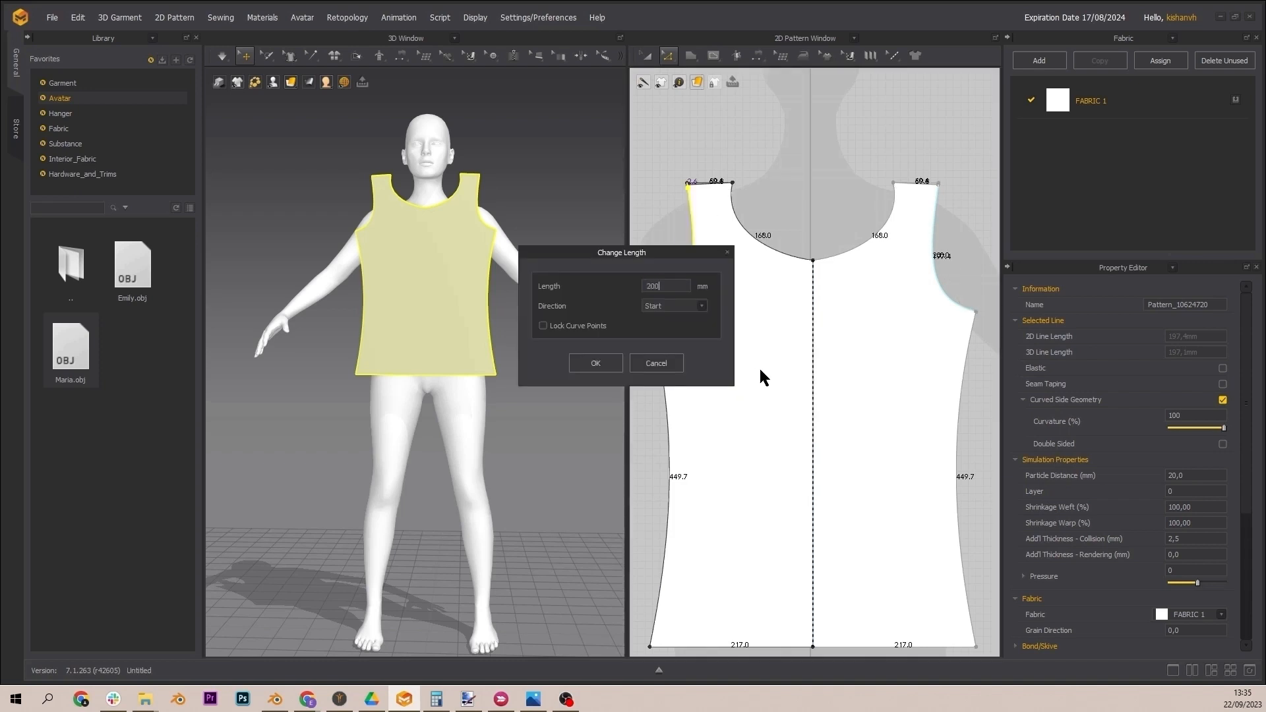
left_click(669, 306)
left_click(666, 329)
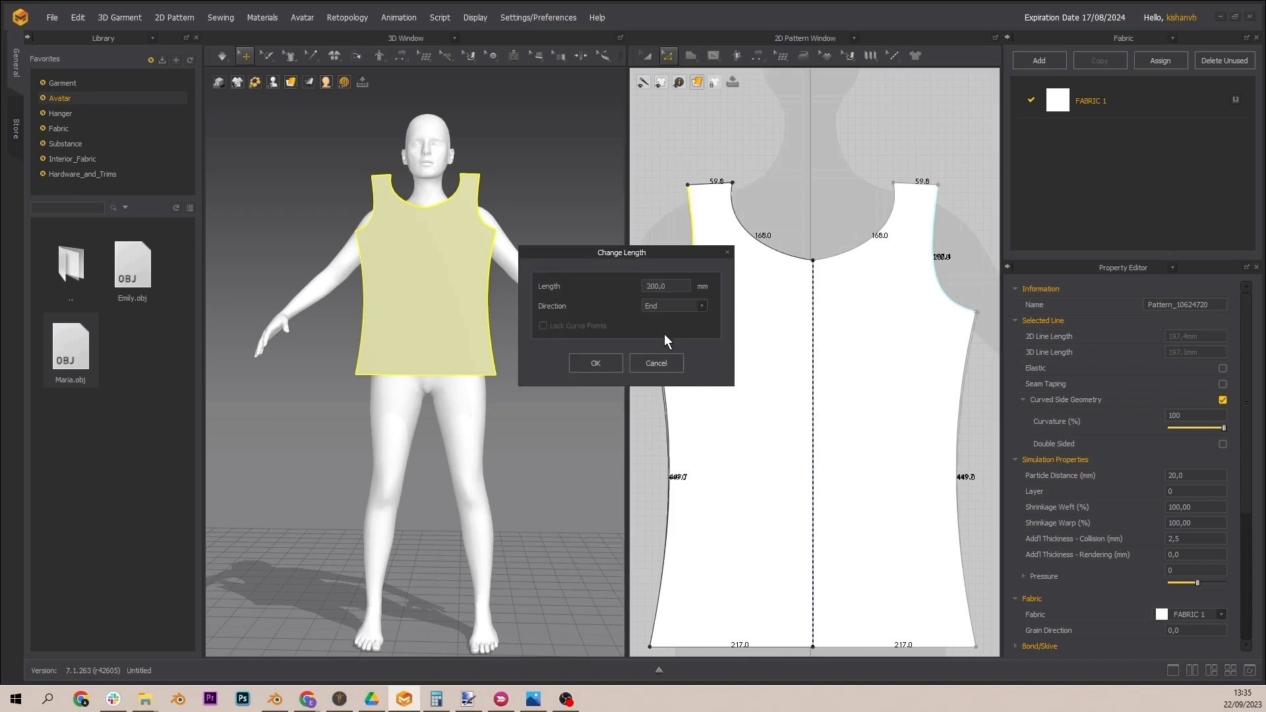
left_click(596, 363)
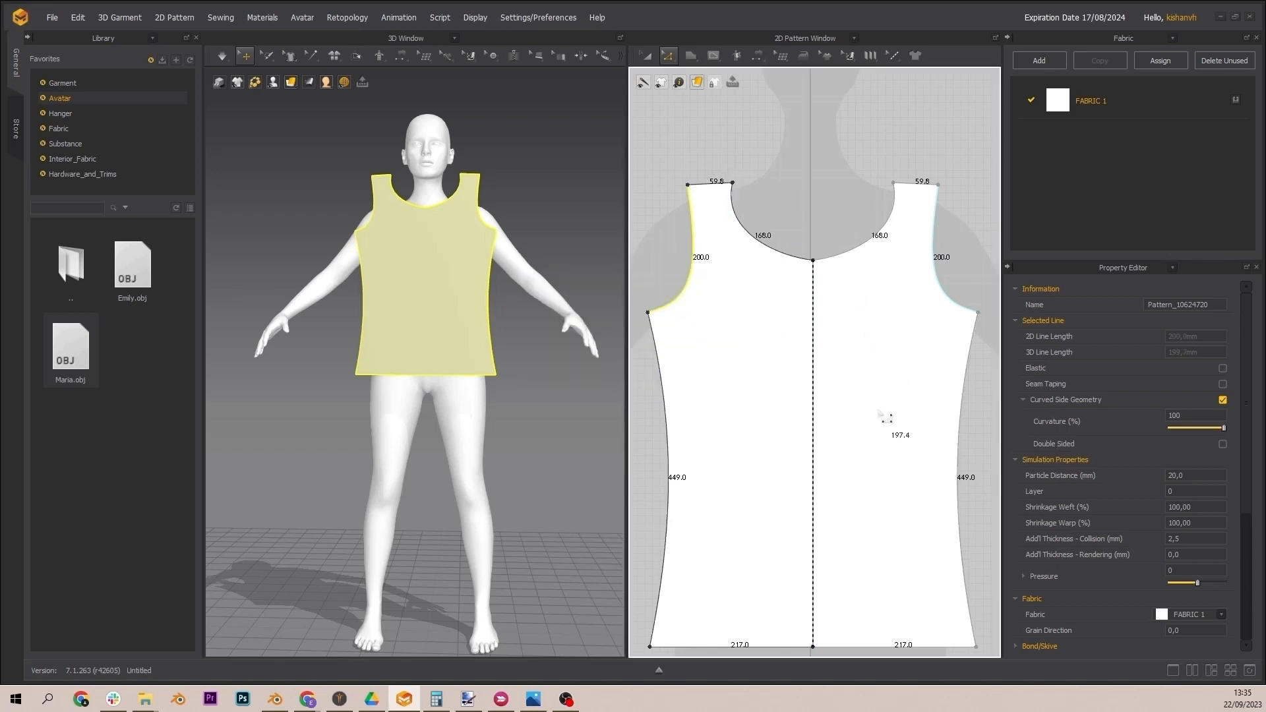
Step: Level the neckline's curve handle at the centre-front point, making the curve about 170 mm long on each half
middle_click_drag(839, 405, 842, 449)
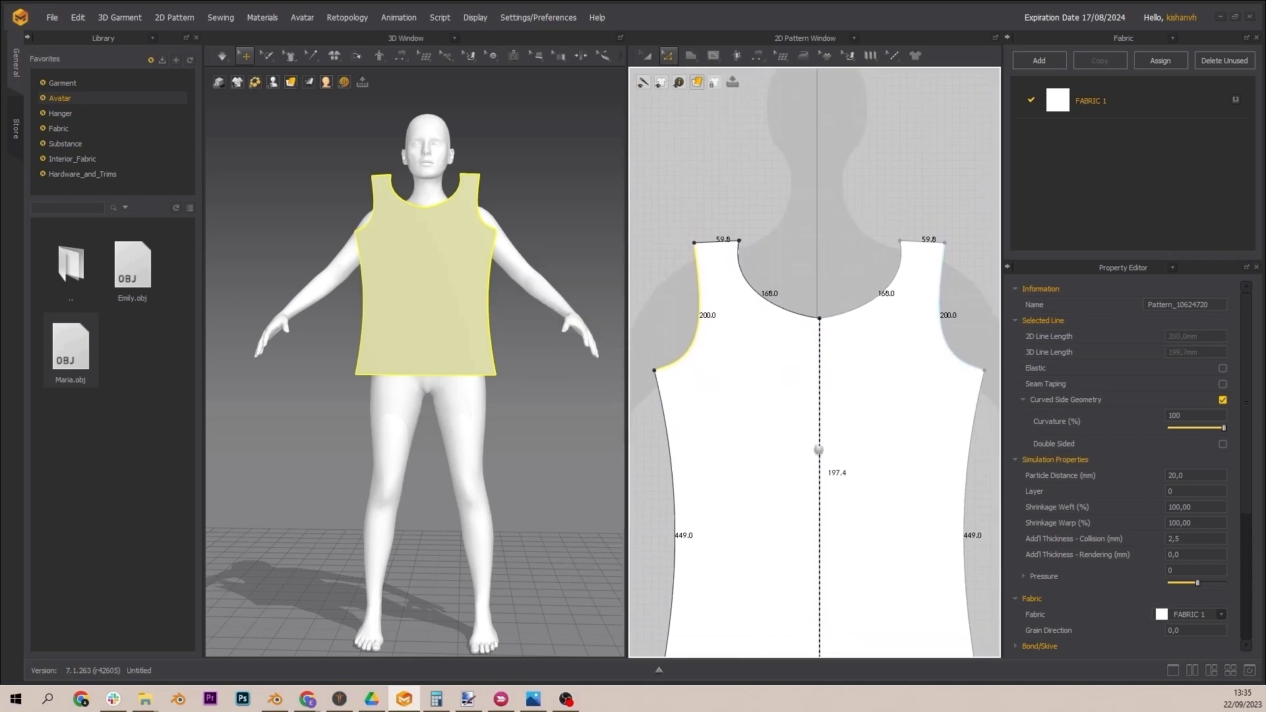
scroll(435, 238, "down", 3)
scroll(412, 240, "up", 5)
middle_click_drag(405, 216, 442, 483)
scroll(451, 465, "down", 2)
scroll(451, 468, "up", 4)
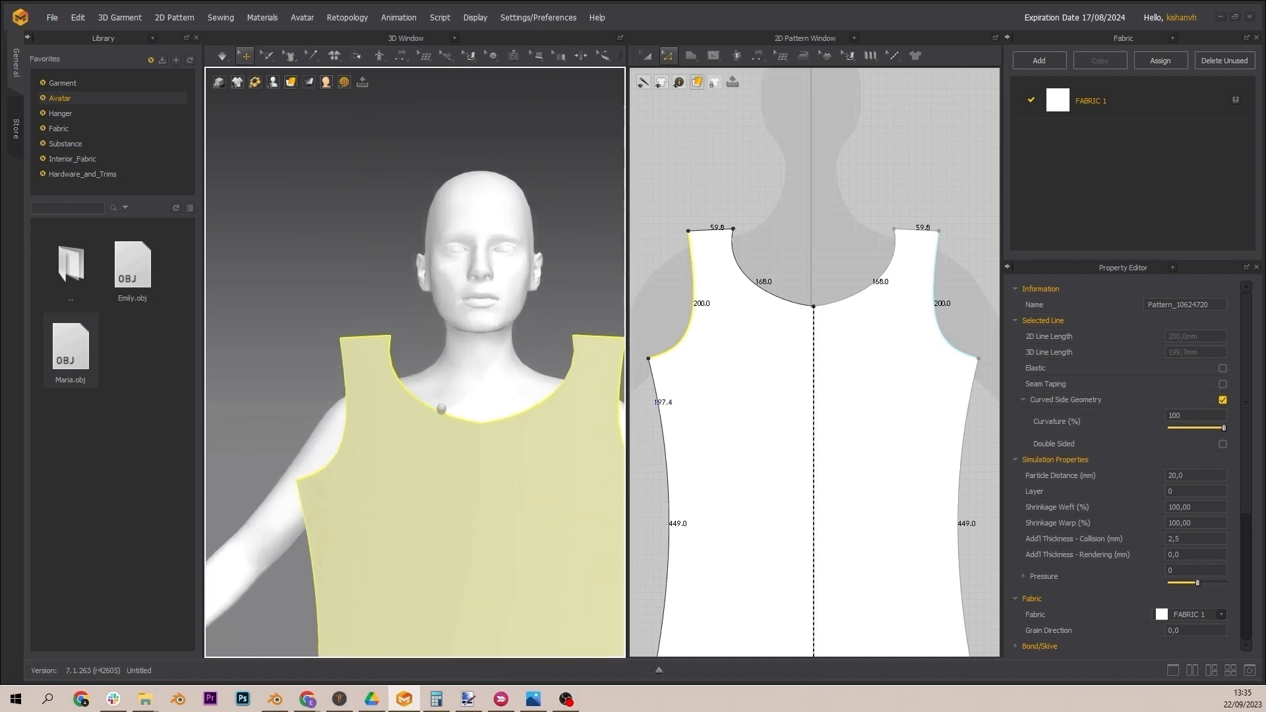
scroll(814, 338, "up", 5)
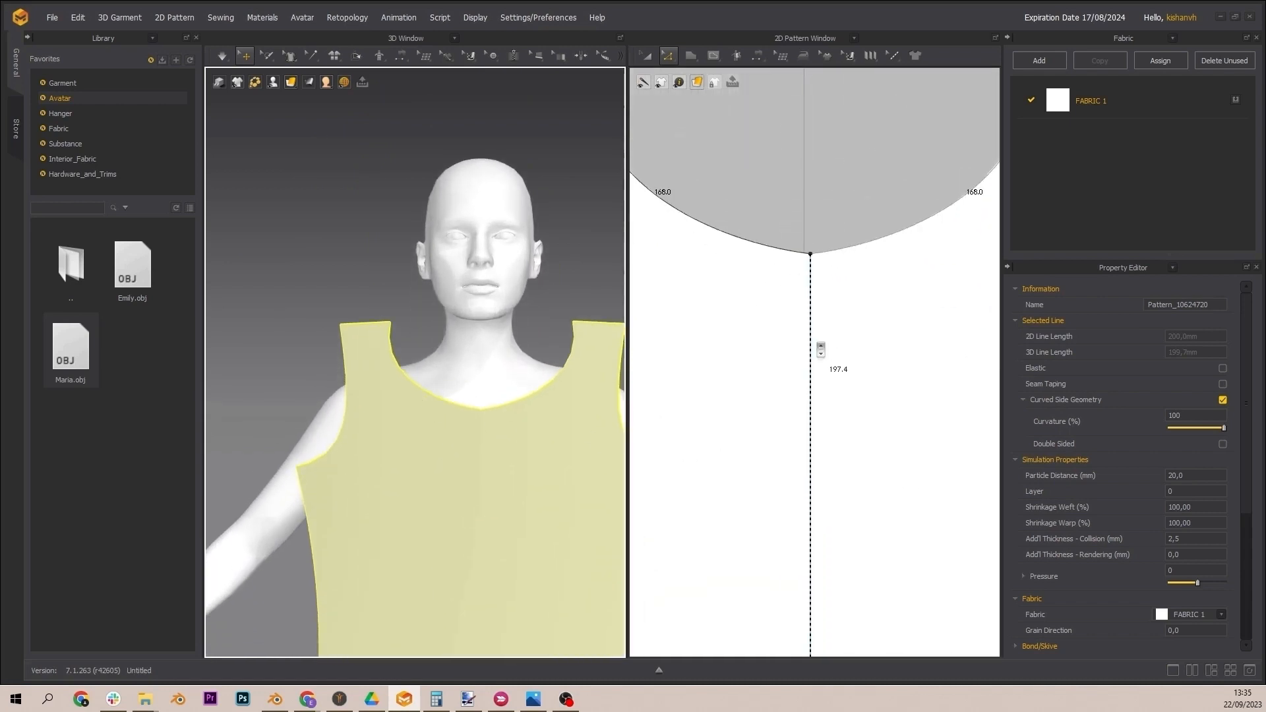
left_click(811, 253)
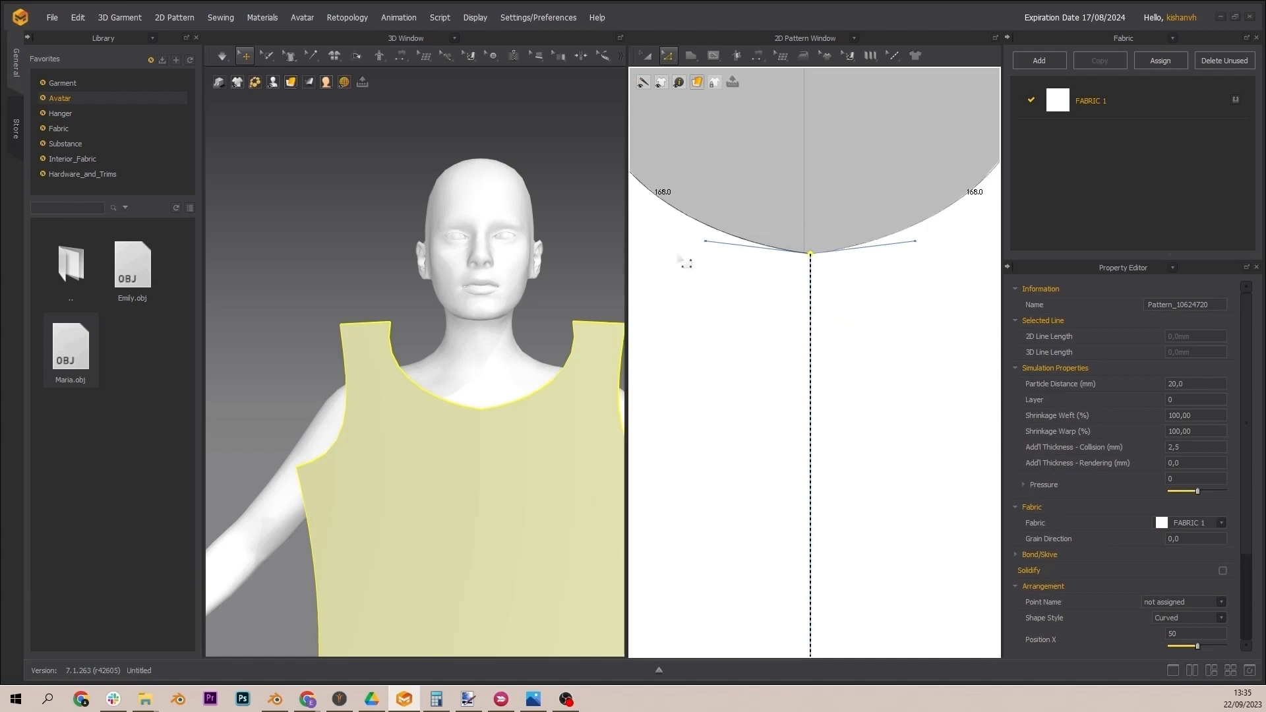
left_click_drag(717, 252, 719, 261)
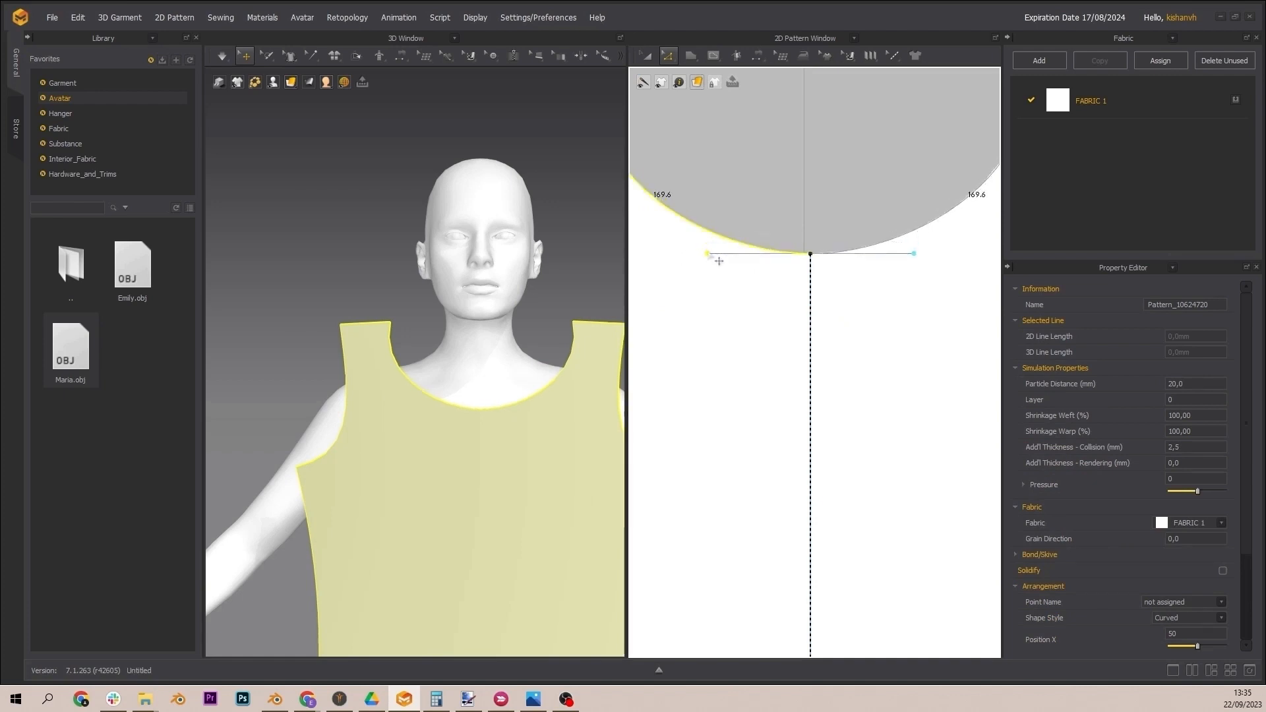
Step: Try to place a mirrored copy of the front pattern beside the original with Mirror Paste, and undo it
scroll(830, 343, "down", 3)
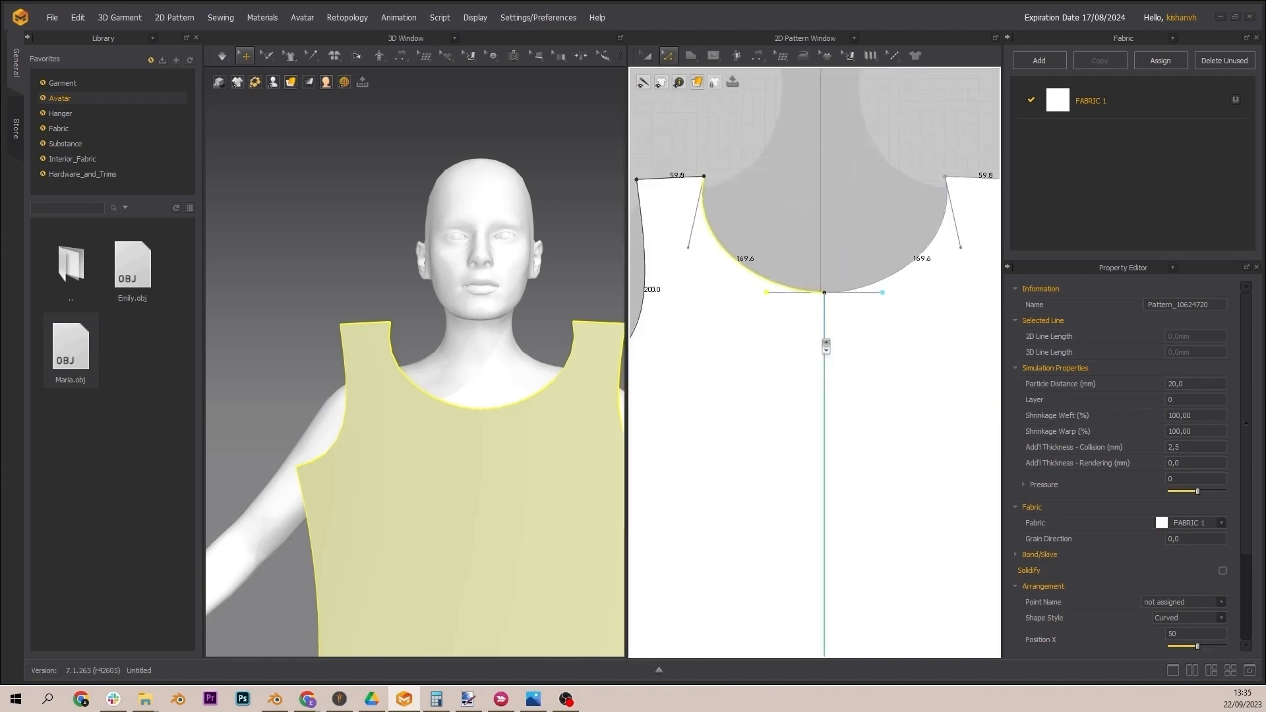
scroll(825, 345, "down", 4)
scroll(862, 393, "up", 2)
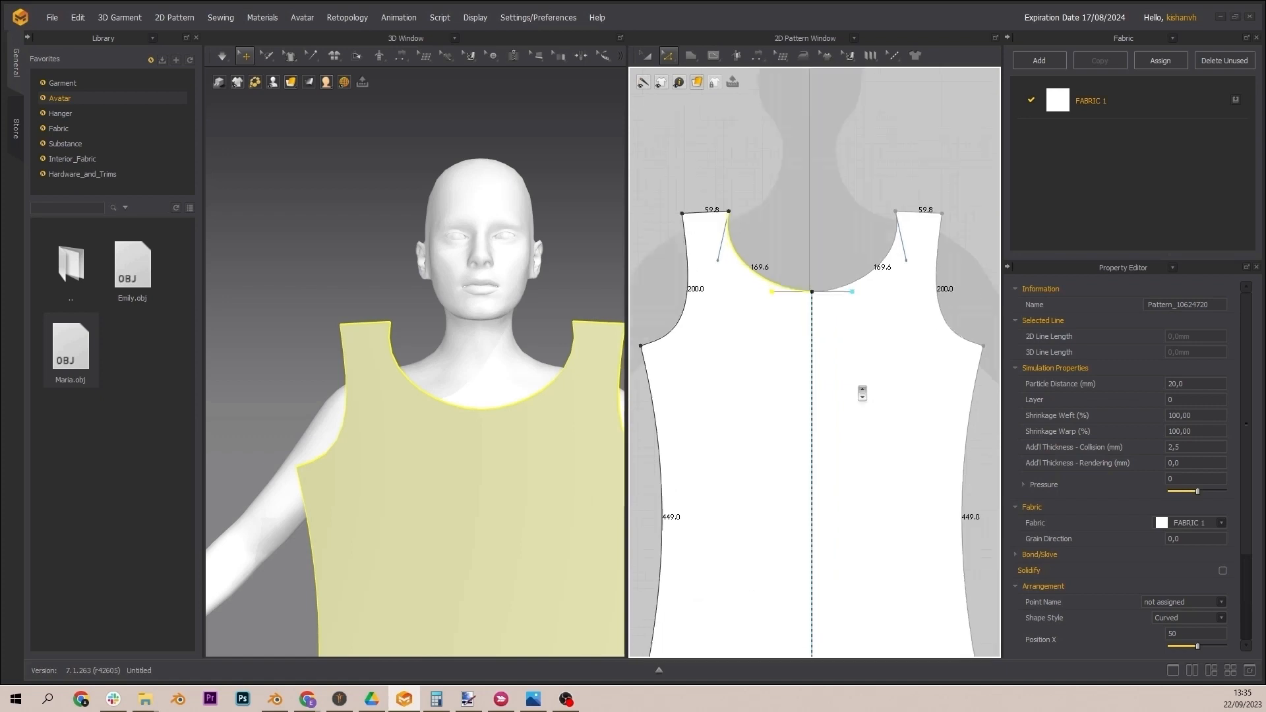
scroll(862, 393, "down", 5)
middle_click_drag(861, 393, 743, 318)
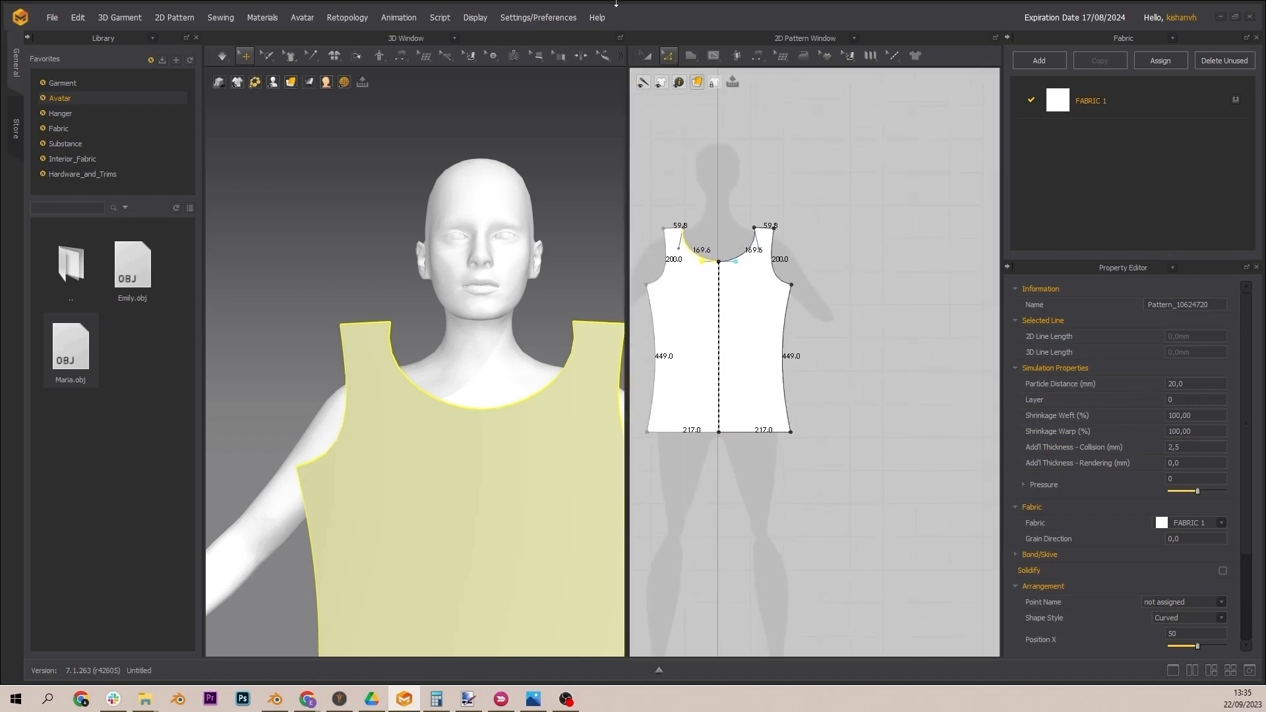
left_click(646, 57)
left_click(765, 326)
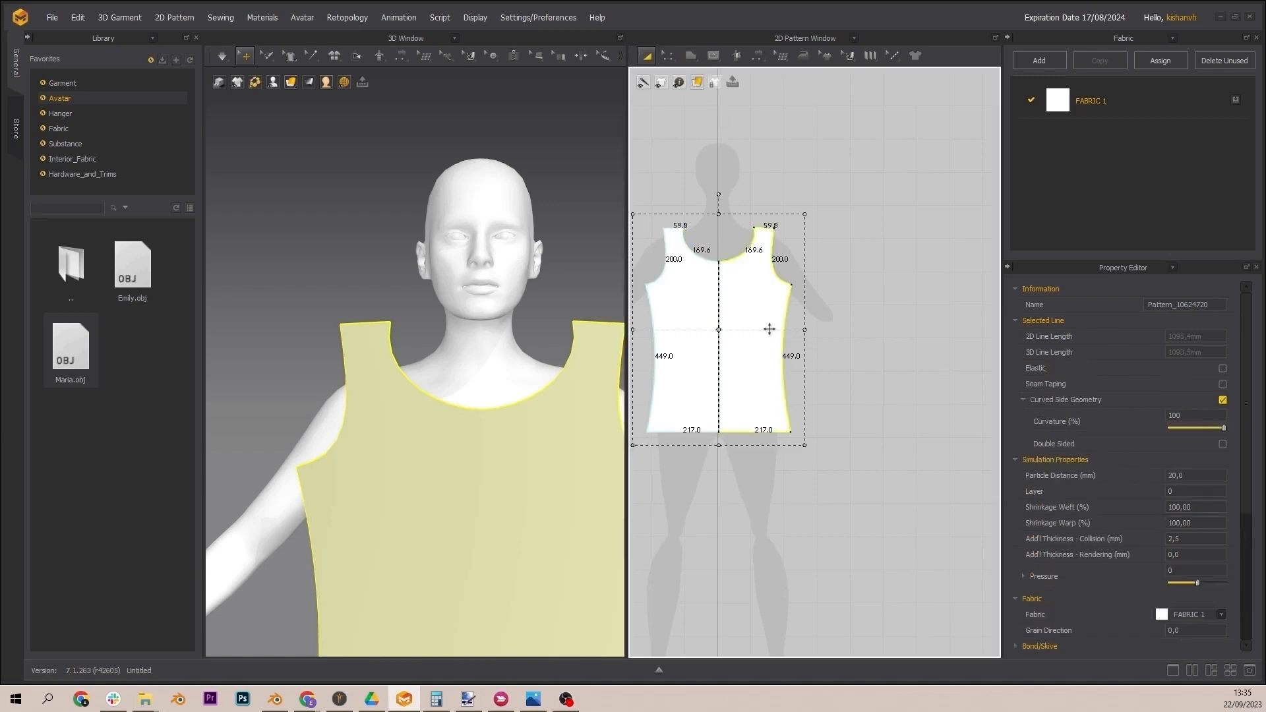
right_click(768, 329)
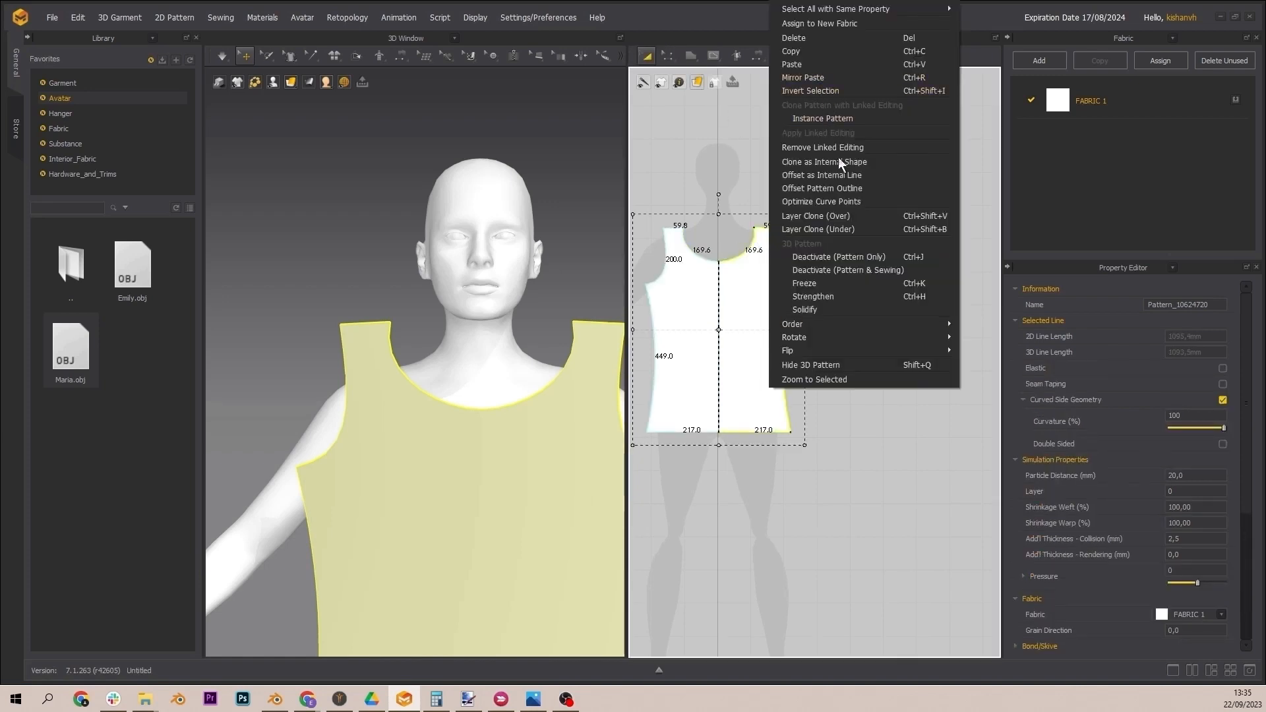
left_click(823, 79)
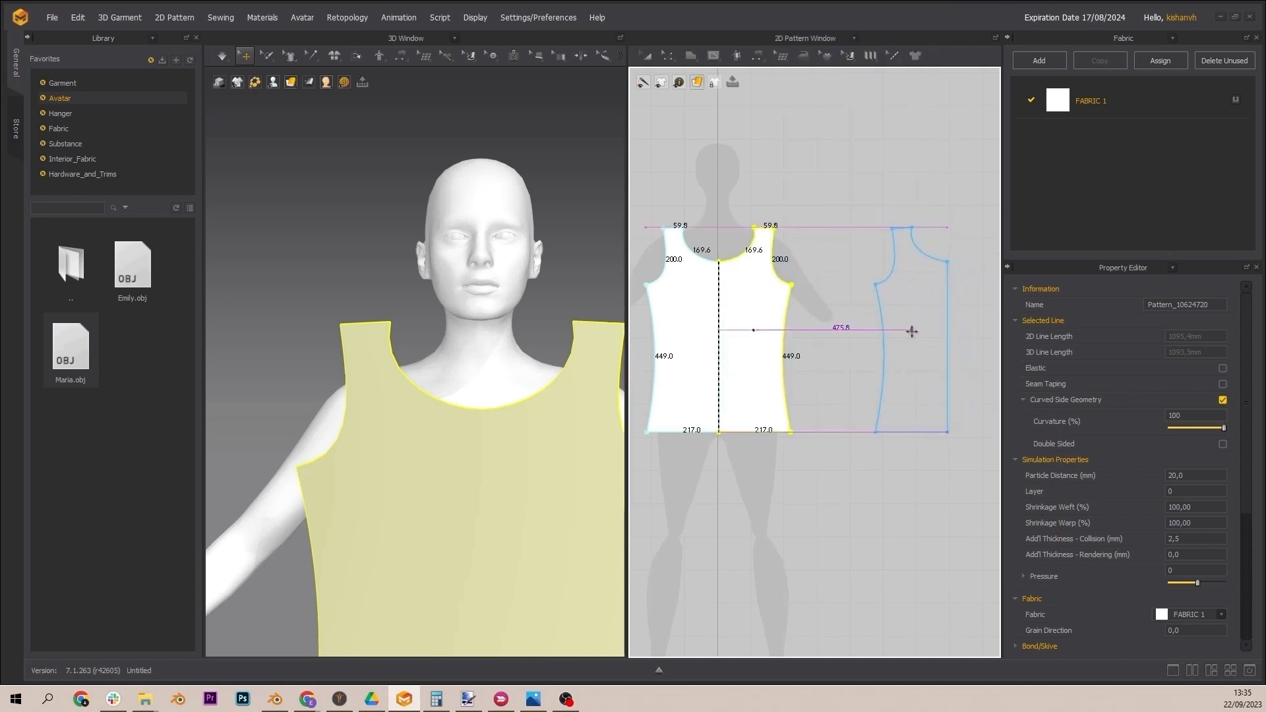
left_click(914, 336)
scroll(470, 455, "down", 3)
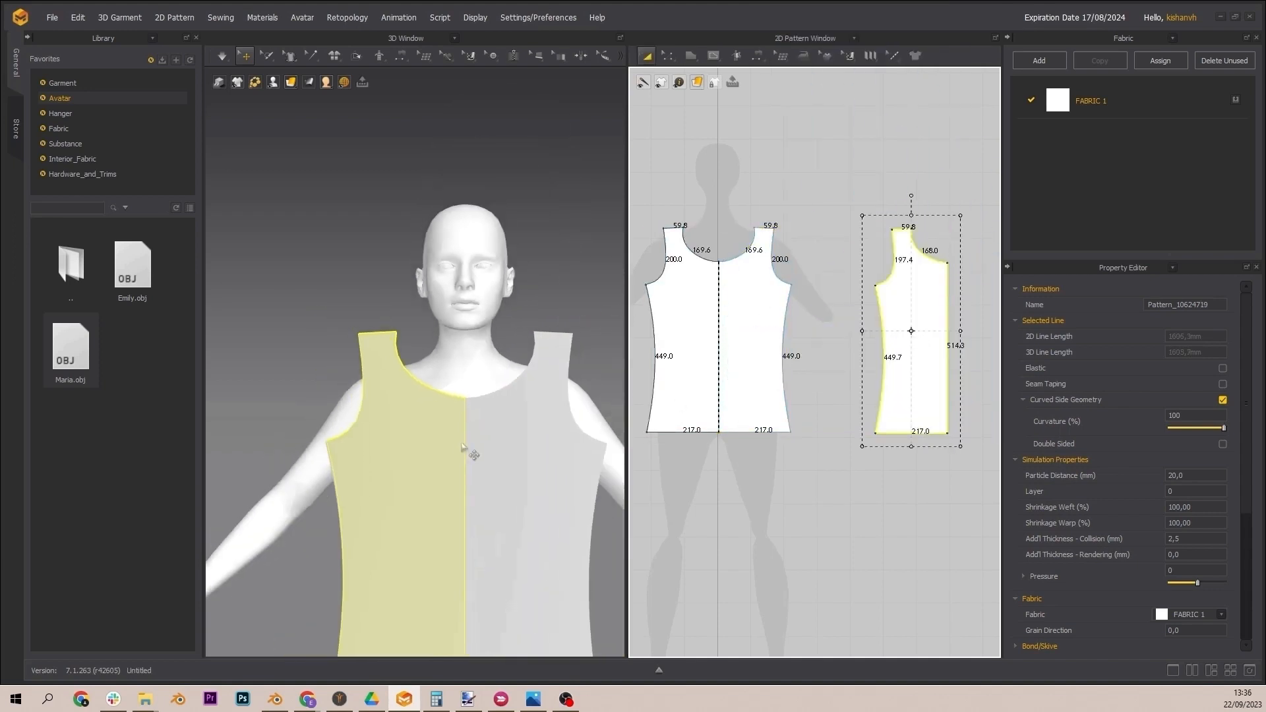
scroll(475, 461, "down", 3)
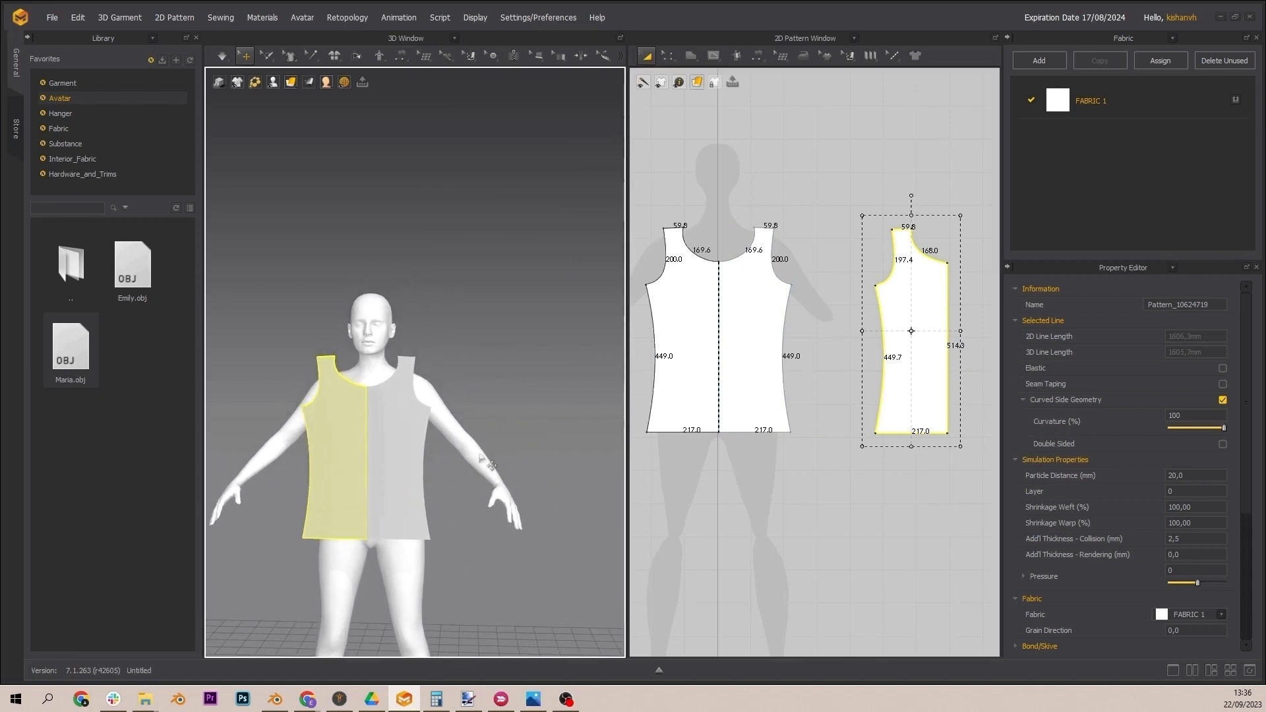
key("ctrl+z")
Step: Copy the whole front pattern and paste the duplicate beside the original in the 2D window
left_click(805, 412)
left_click(751, 360)
right_click(740, 388)
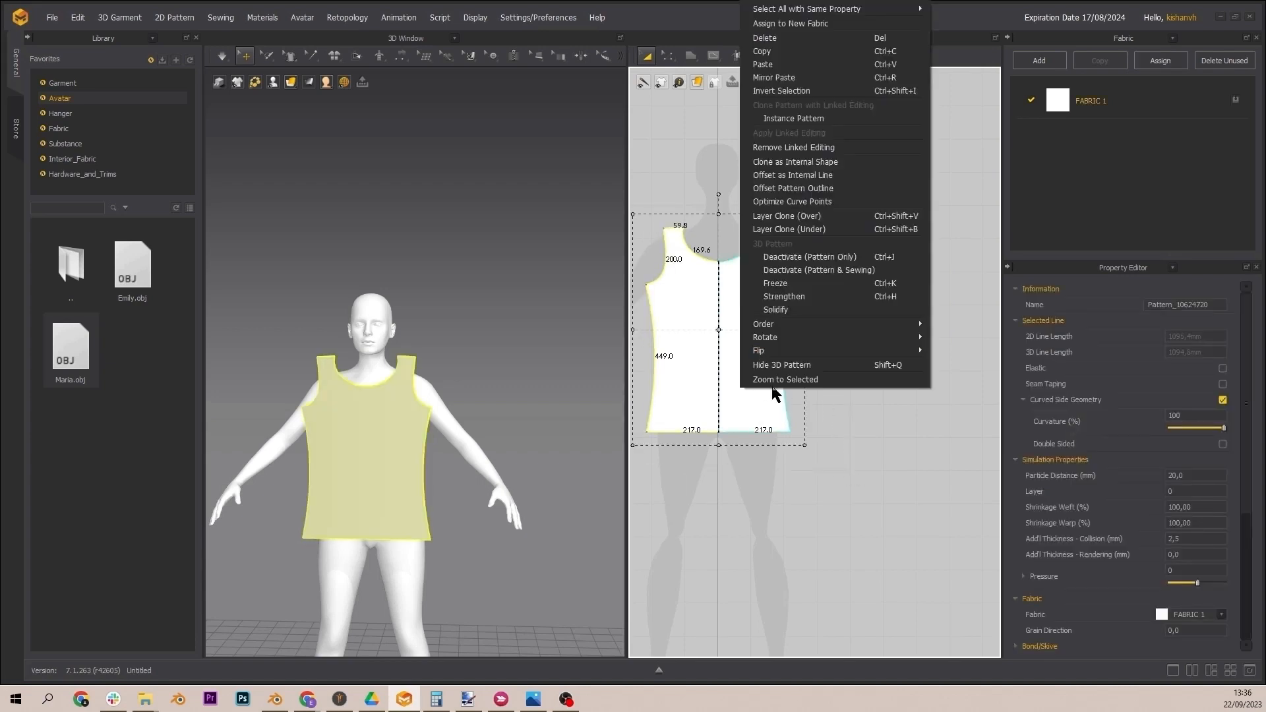
left_click(783, 54)
left_click(891, 375)
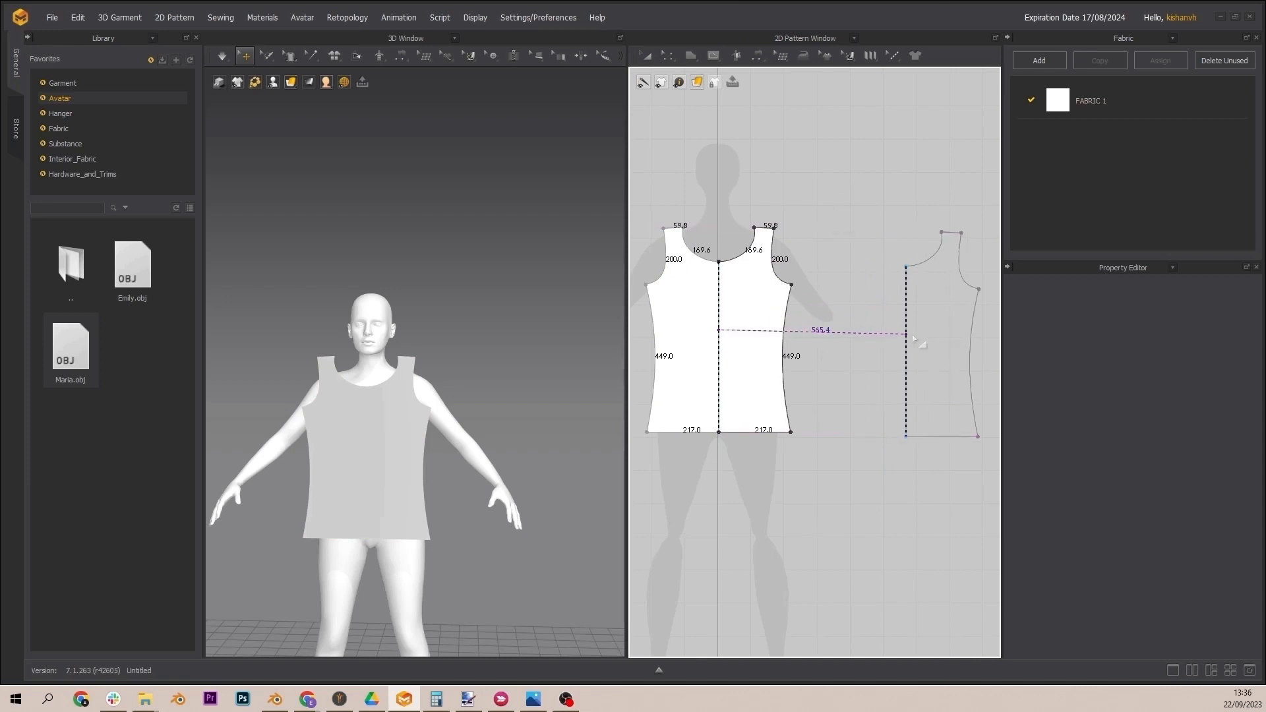
left_click(925, 348)
Step: Move the copied pattern behind the avatar in 3D as the back piece and flip it horizontally
scroll(475, 438, "down", 3)
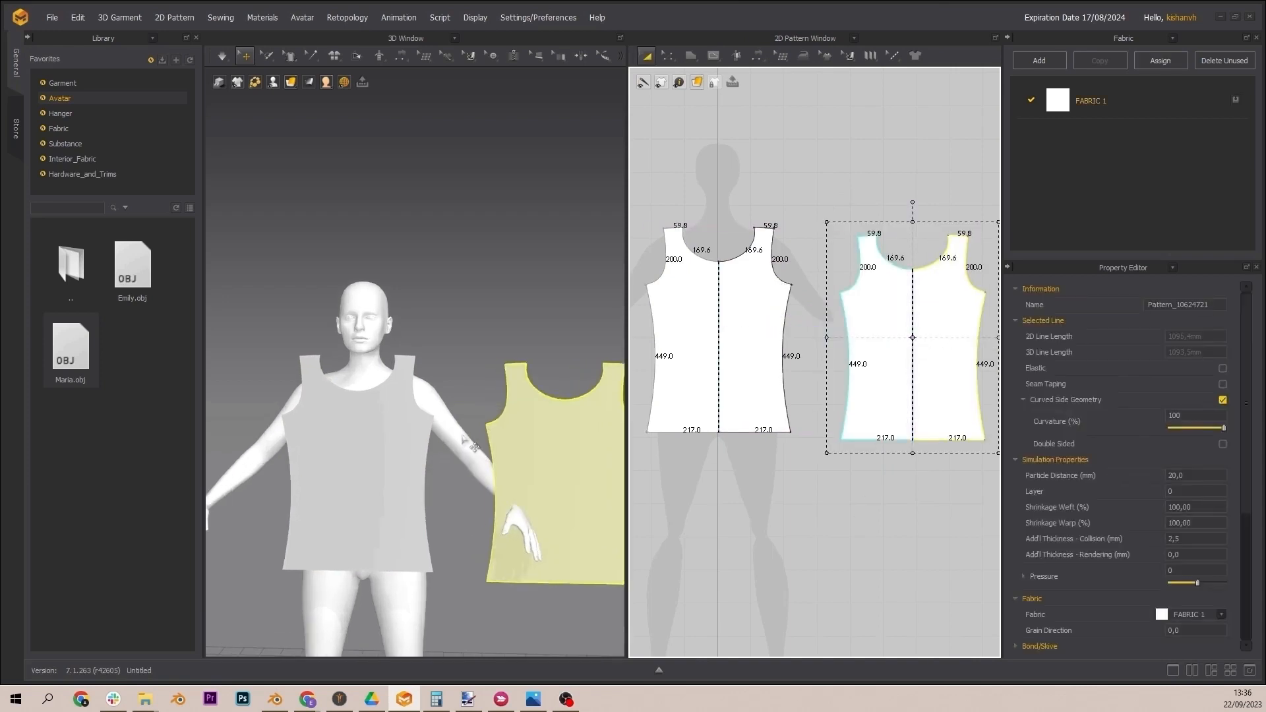
left_click(445, 223)
right_click_drag(511, 310, 442, 382)
left_click(472, 474)
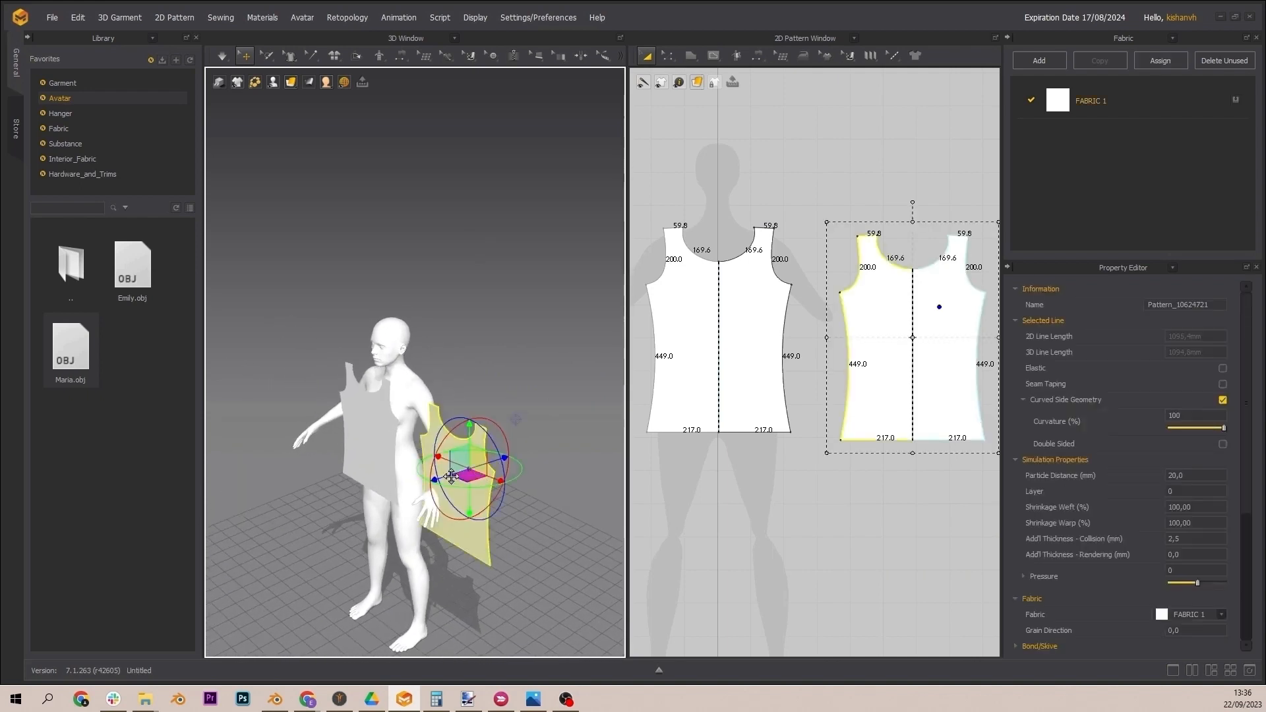
left_click_drag(449, 474, 471, 414)
right_click(483, 427)
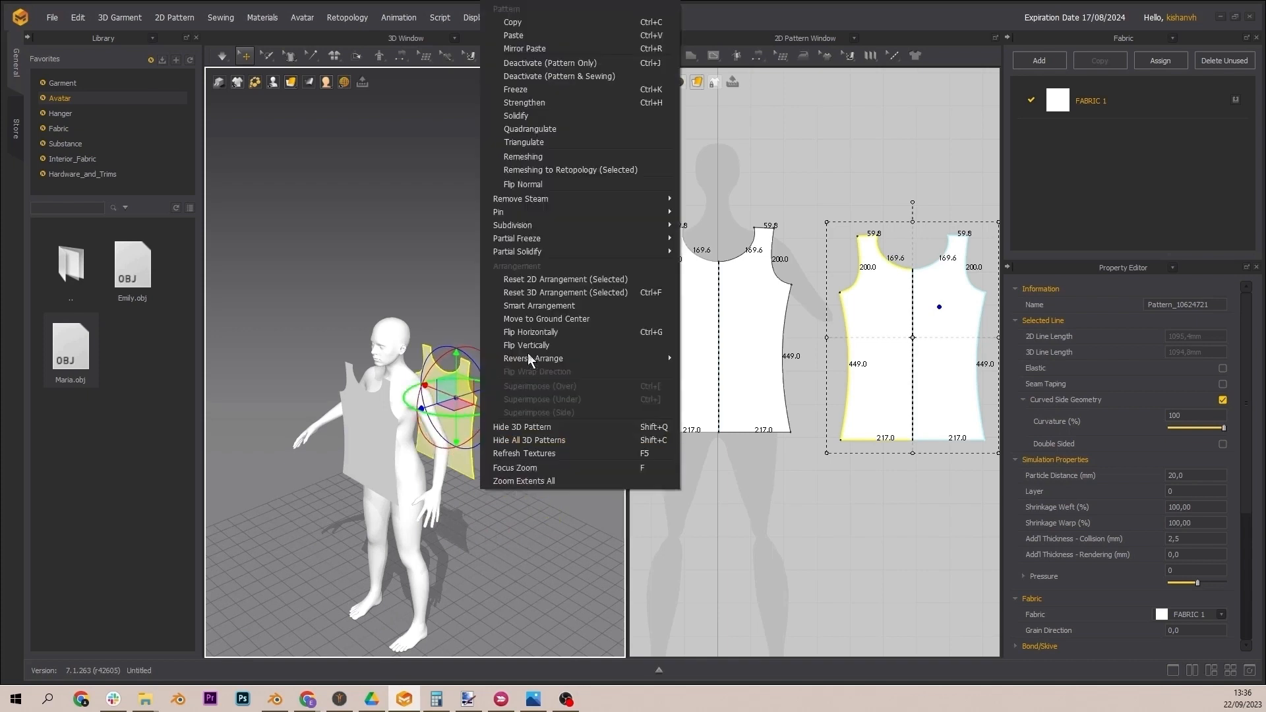
left_click(545, 321)
Step: Nudge the back pattern in 2D so it sits roughly level with the front pattern
scroll(785, 442, "down", 3)
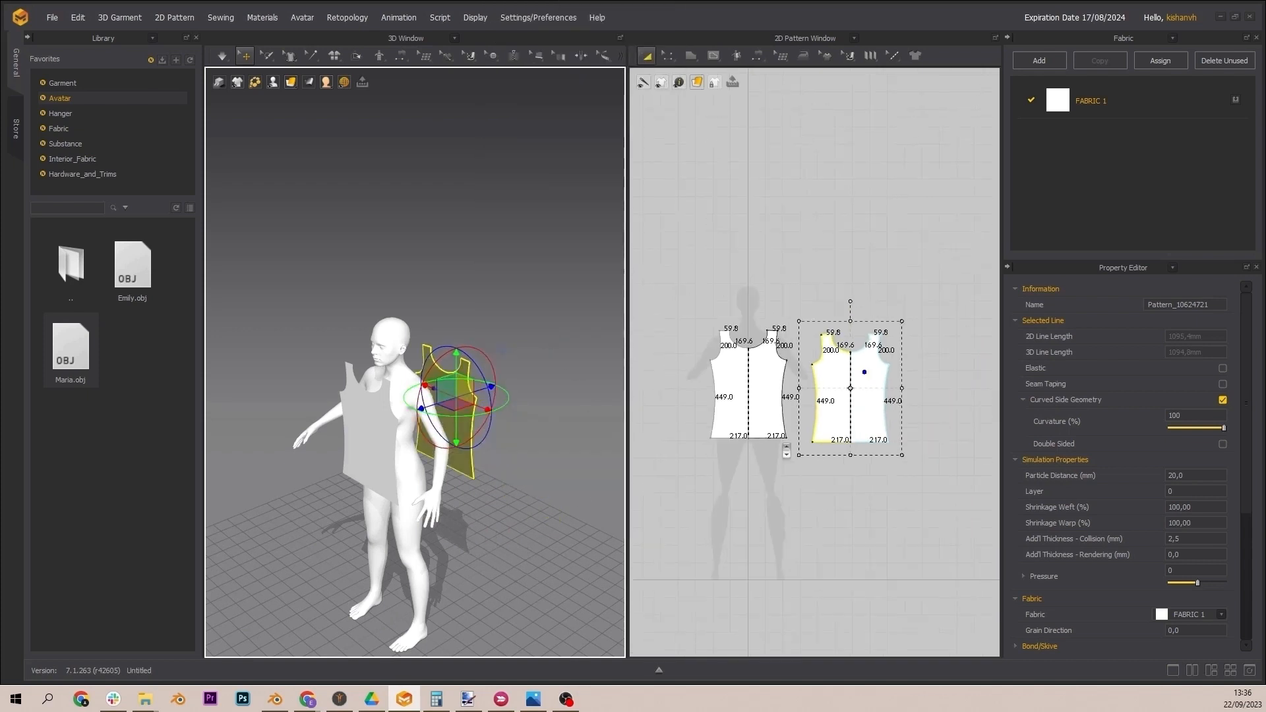
scroll(785, 440, "up", 5)
middle_click_drag(818, 275, 599, 514)
scroll(742, 446, "down", 3)
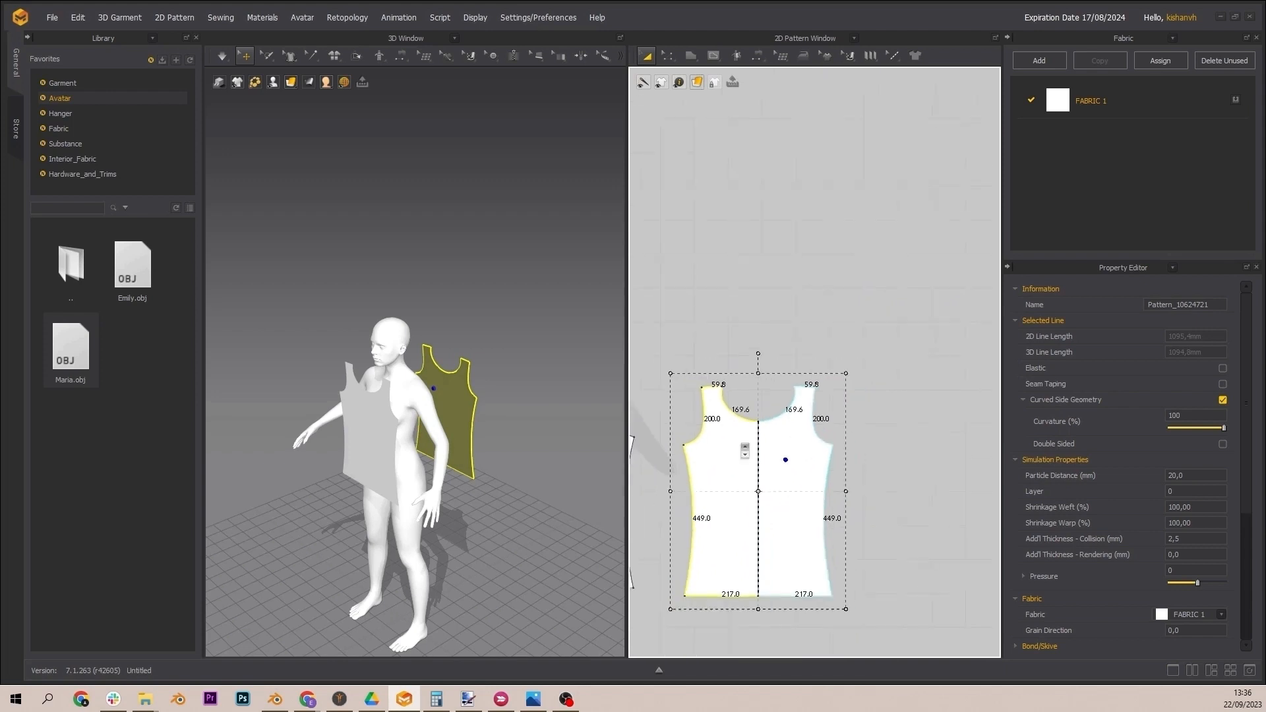
left_click_drag(750, 471, 749, 462)
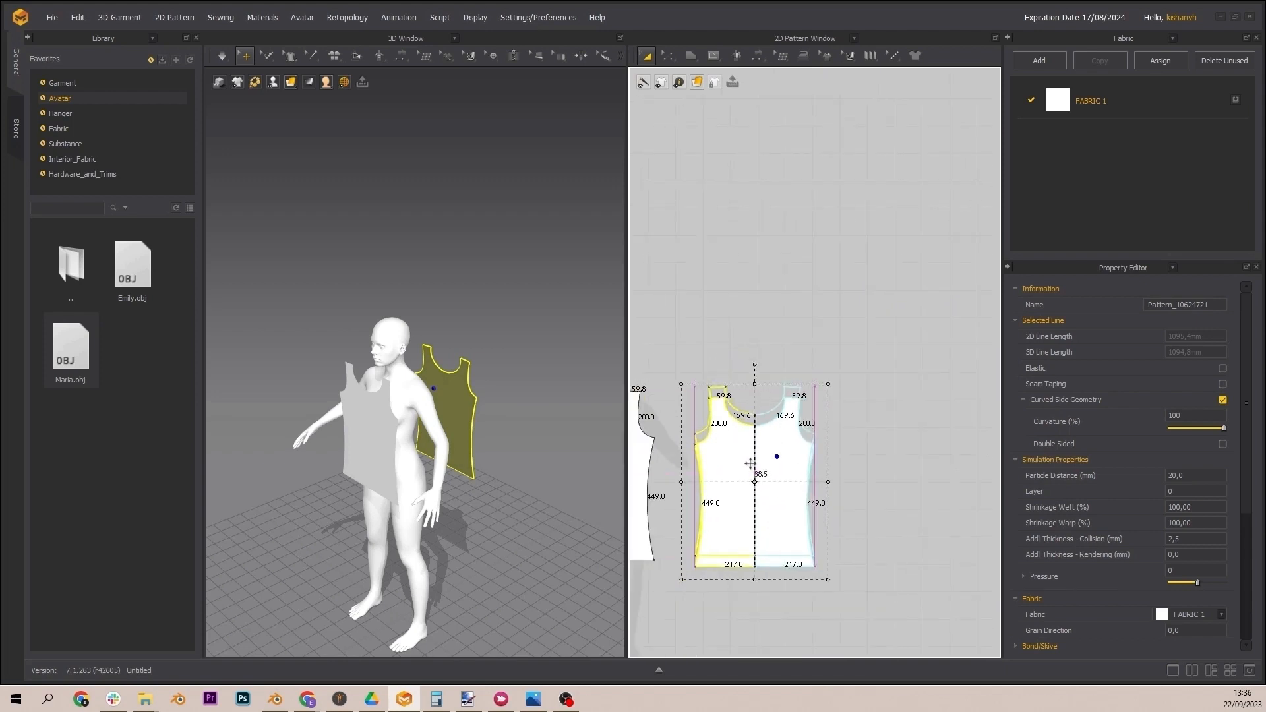
Step: Adjust the back neckline's curve handles, shortening the curve to about 158 mm on each half
scroll(797, 462, "down", 1)
scroll(796, 464, "down", 3)
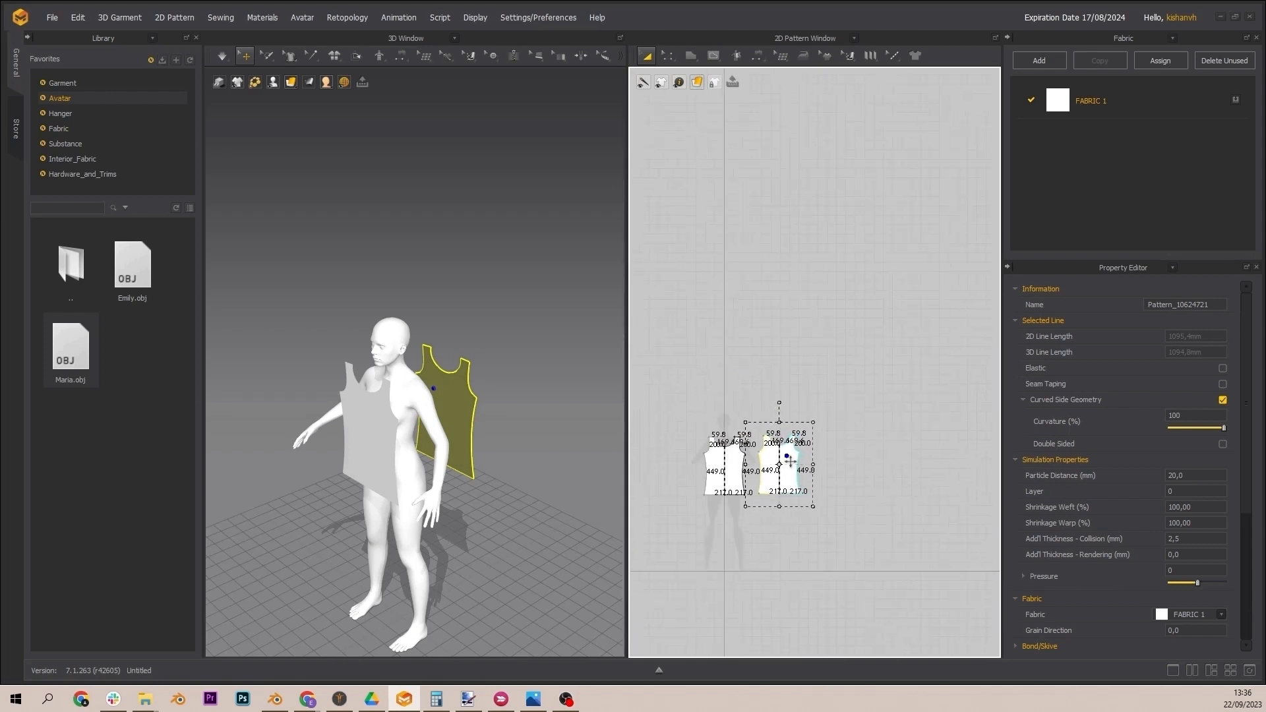
scroll(791, 464, "up", 10)
scroll(791, 471, "down", 12)
middle_click_drag(780, 483, 813, 471)
scroll(828, 356, "down", 5)
scroll(832, 369, "up", 9)
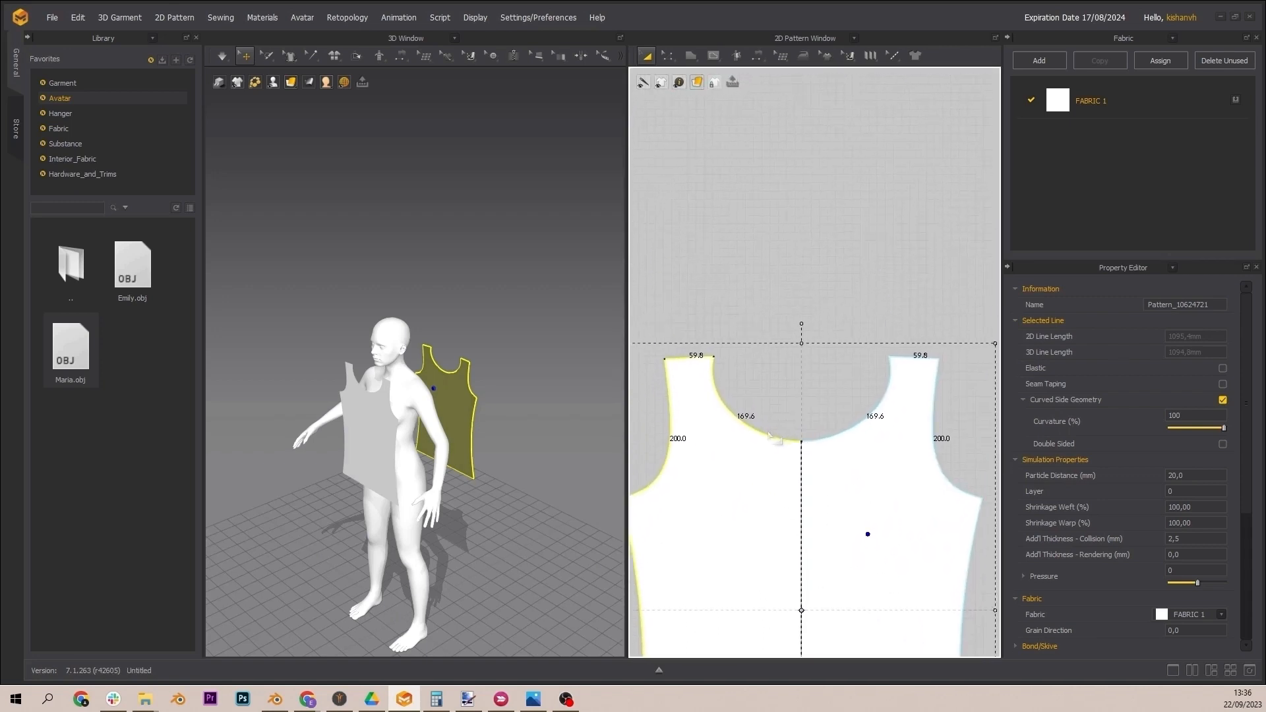
left_click(781, 433)
left_click(768, 436)
left_click(668, 56)
left_click(770, 436)
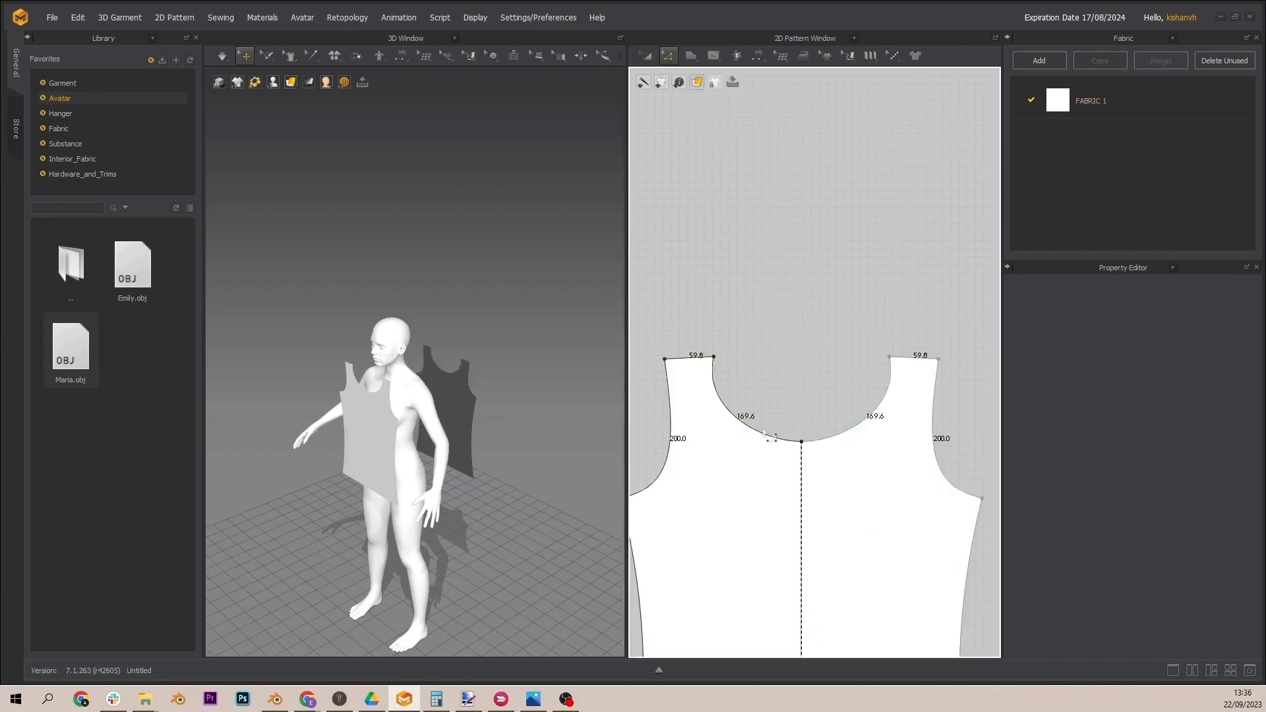
left_click(773, 438)
left_click_drag(759, 441, 723, 414)
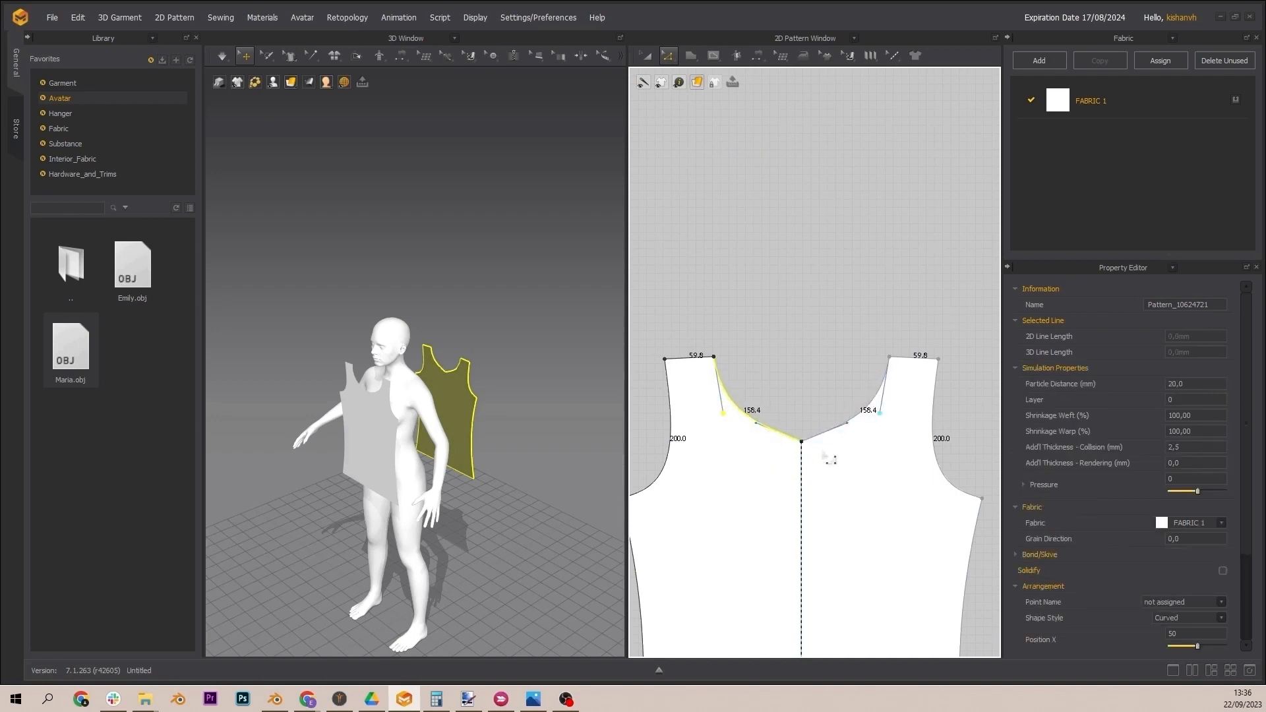
Step: Raise the back neckline's centre point and shorten its curve handles, making each half of the neckline about 124 mm
left_click_drag(811, 453, 811, 429)
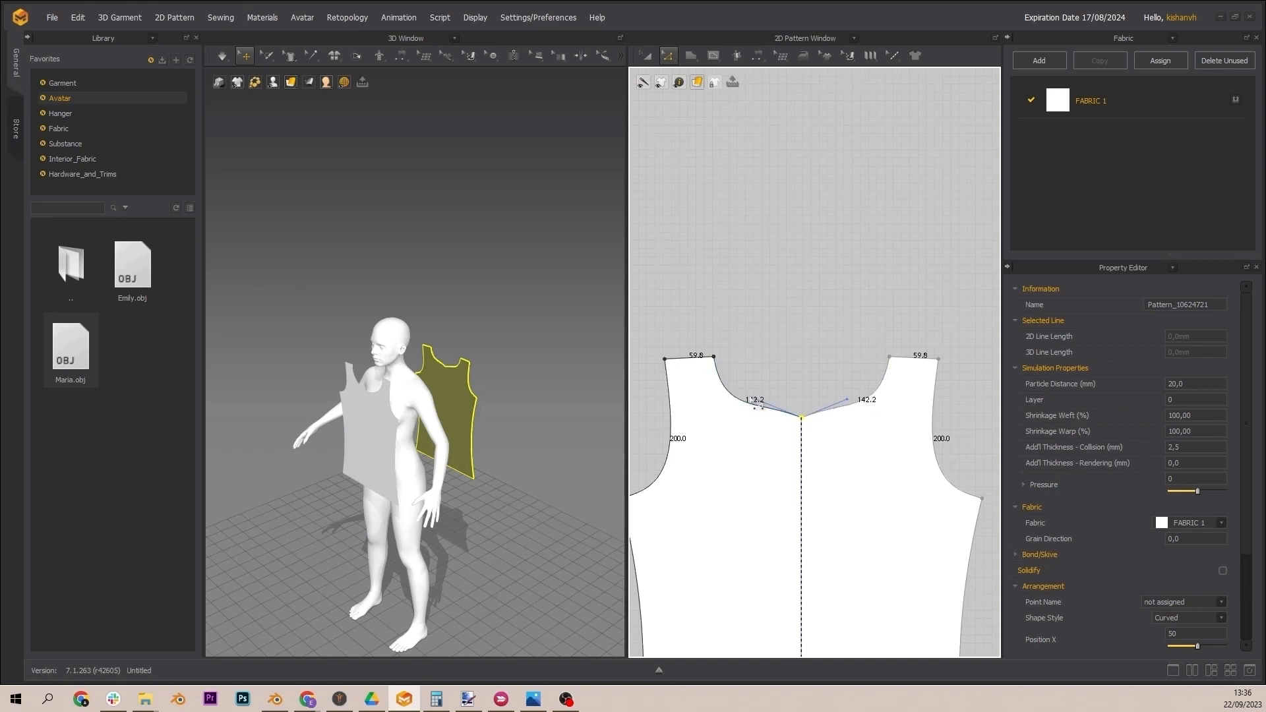
left_click_drag(756, 399, 814, 412)
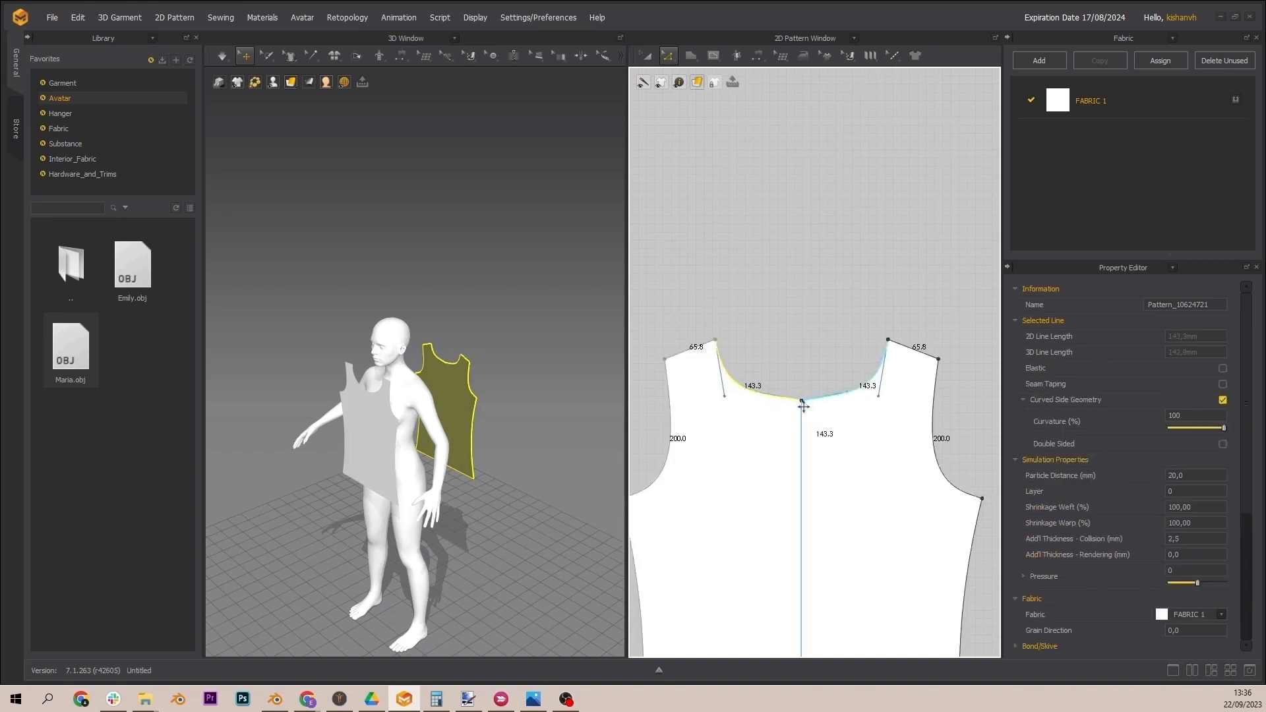
key("ctrl+z")
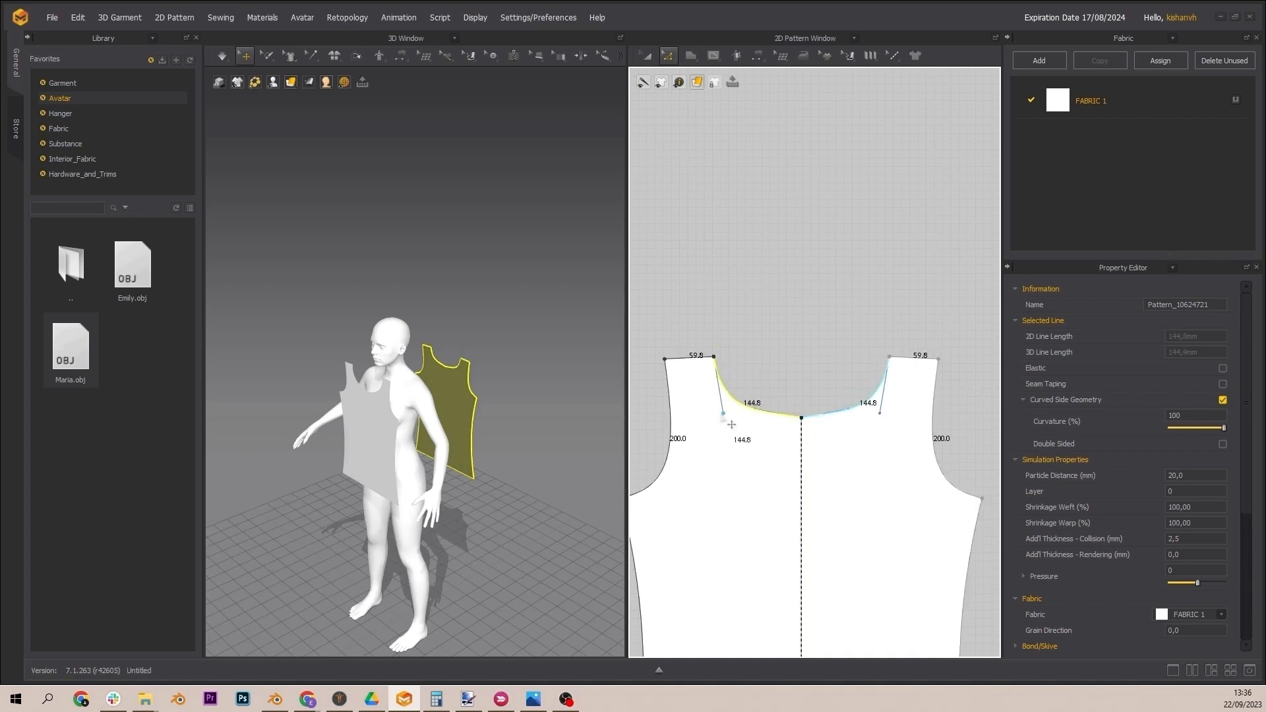
left_click_drag(733, 424, 762, 418)
left_click_drag(850, 409, 803, 400)
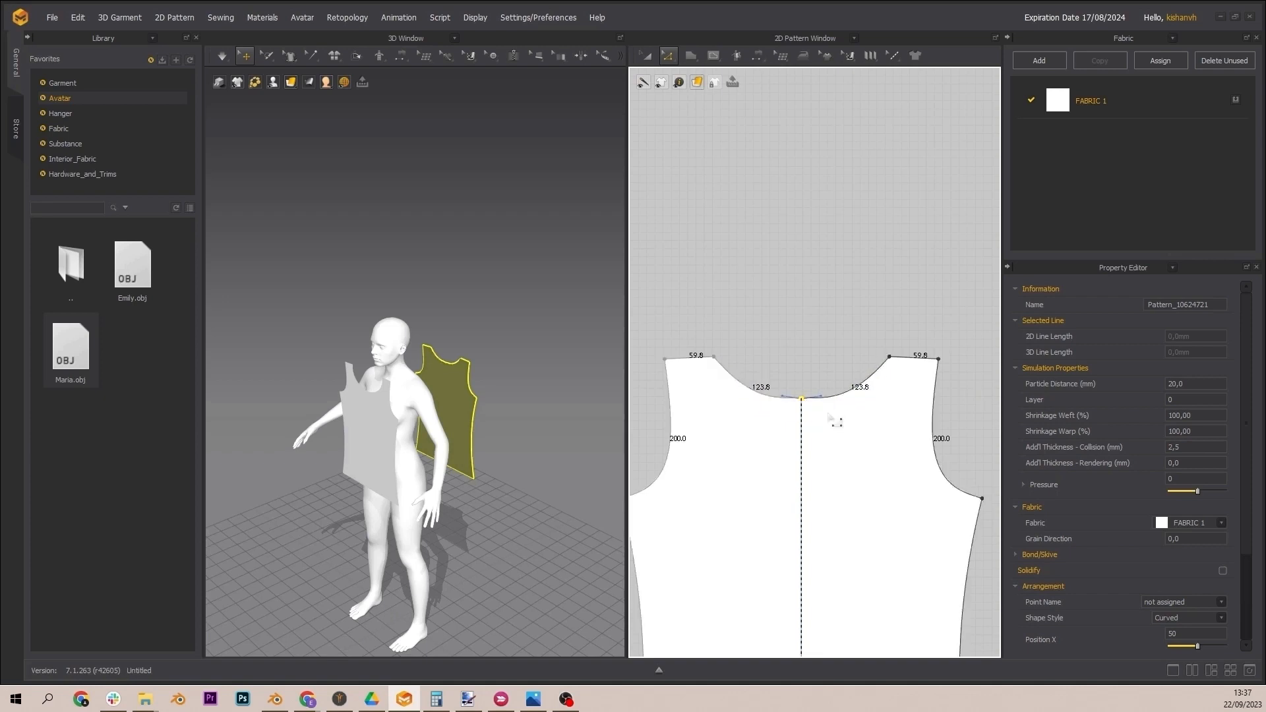
Step: Try to flatten the curve handles at the back neckline's centre point
scroll(821, 411, "up", 5)
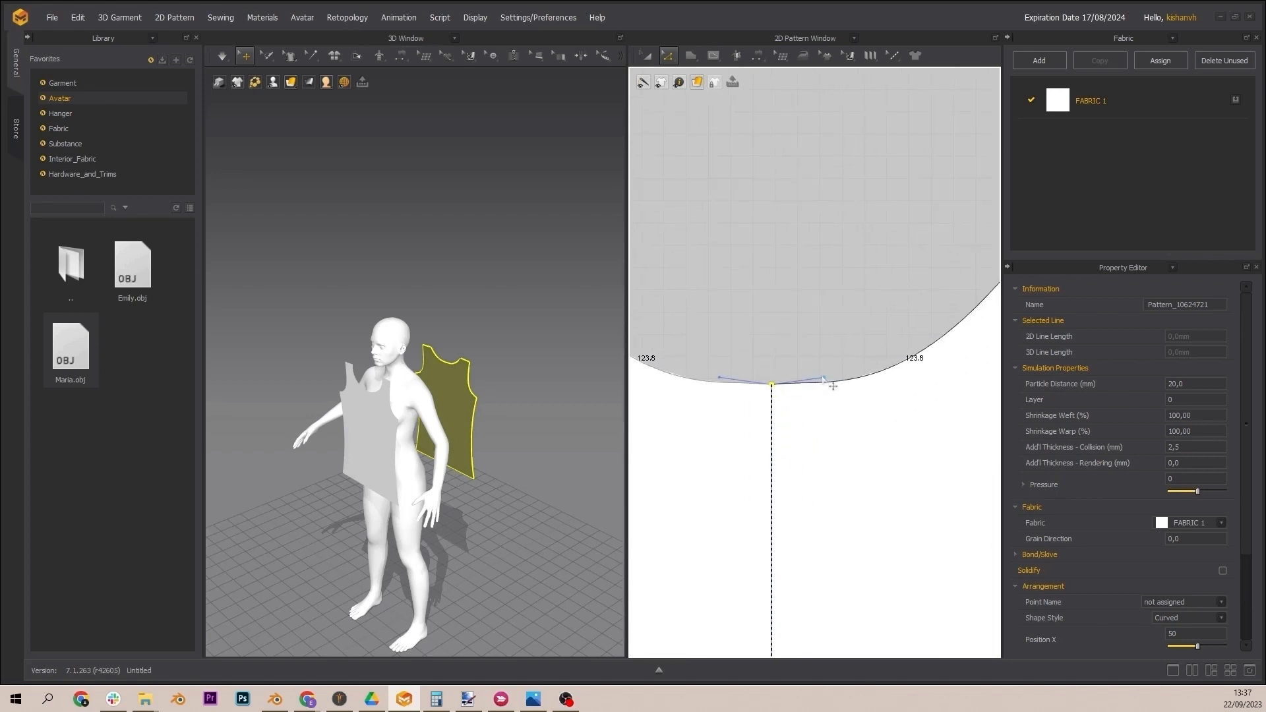
left_click_drag(832, 380, 829, 388)
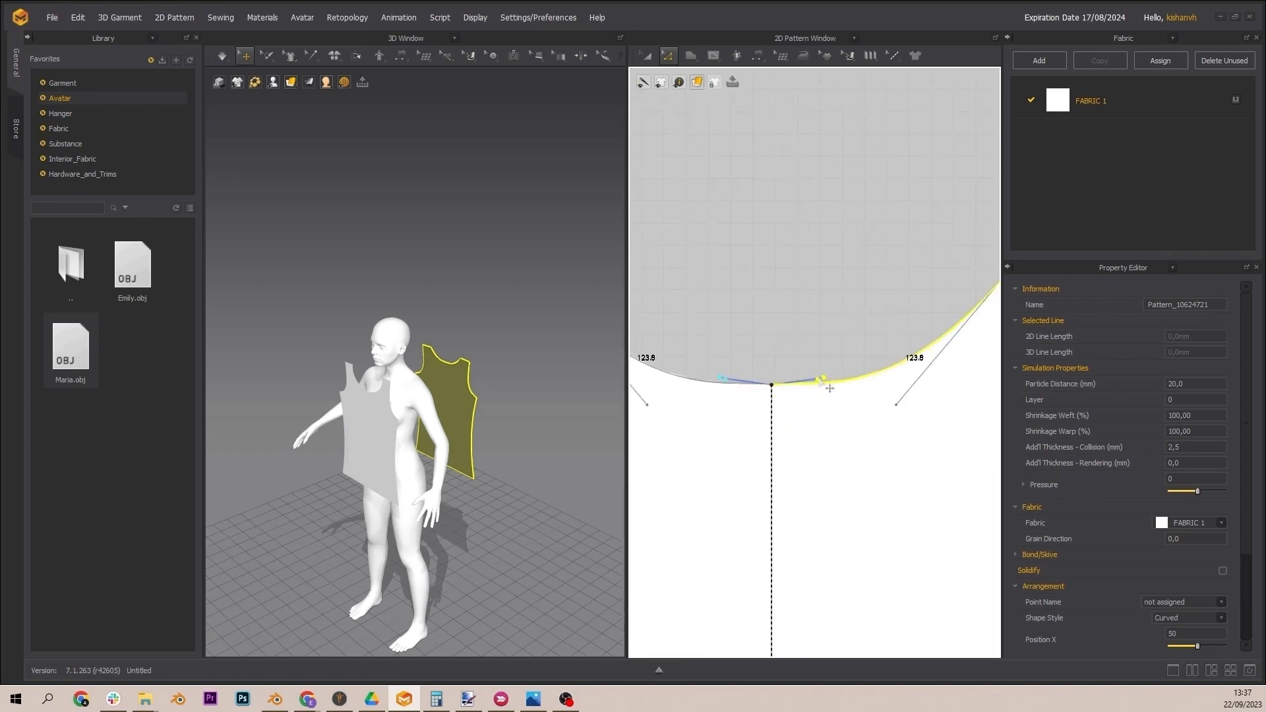
left_click(727, 383)
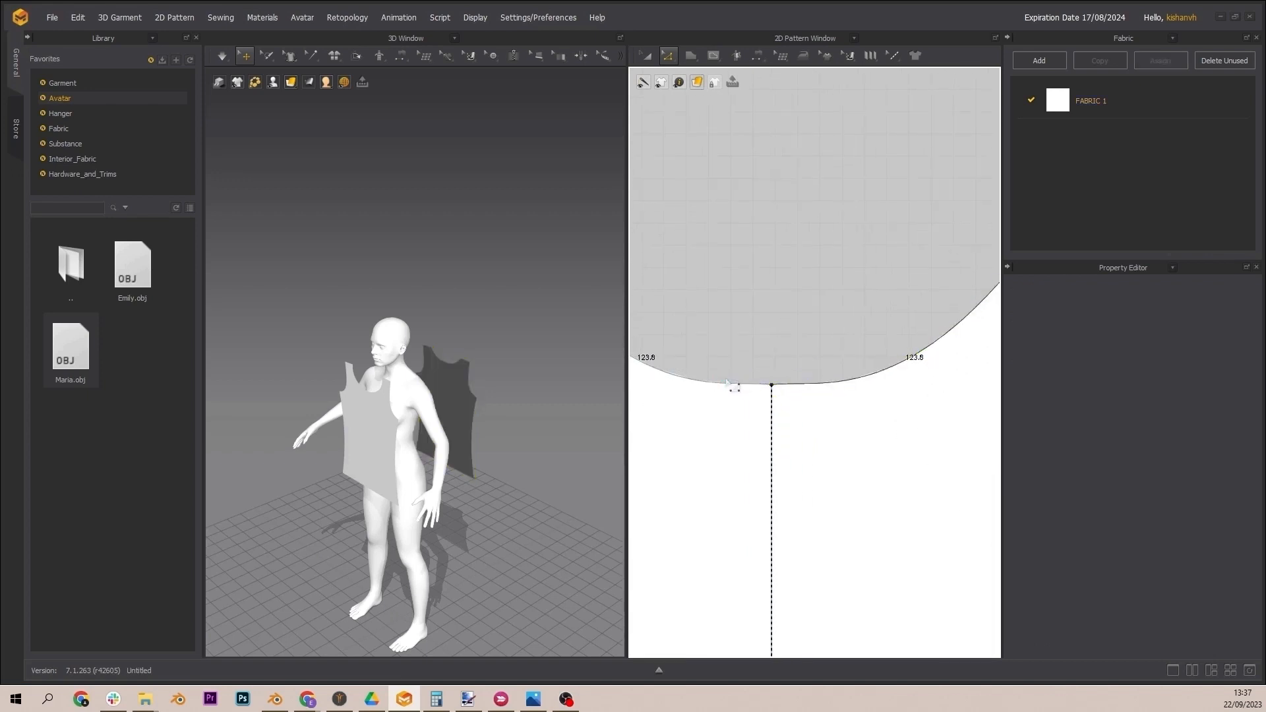
left_click(772, 387)
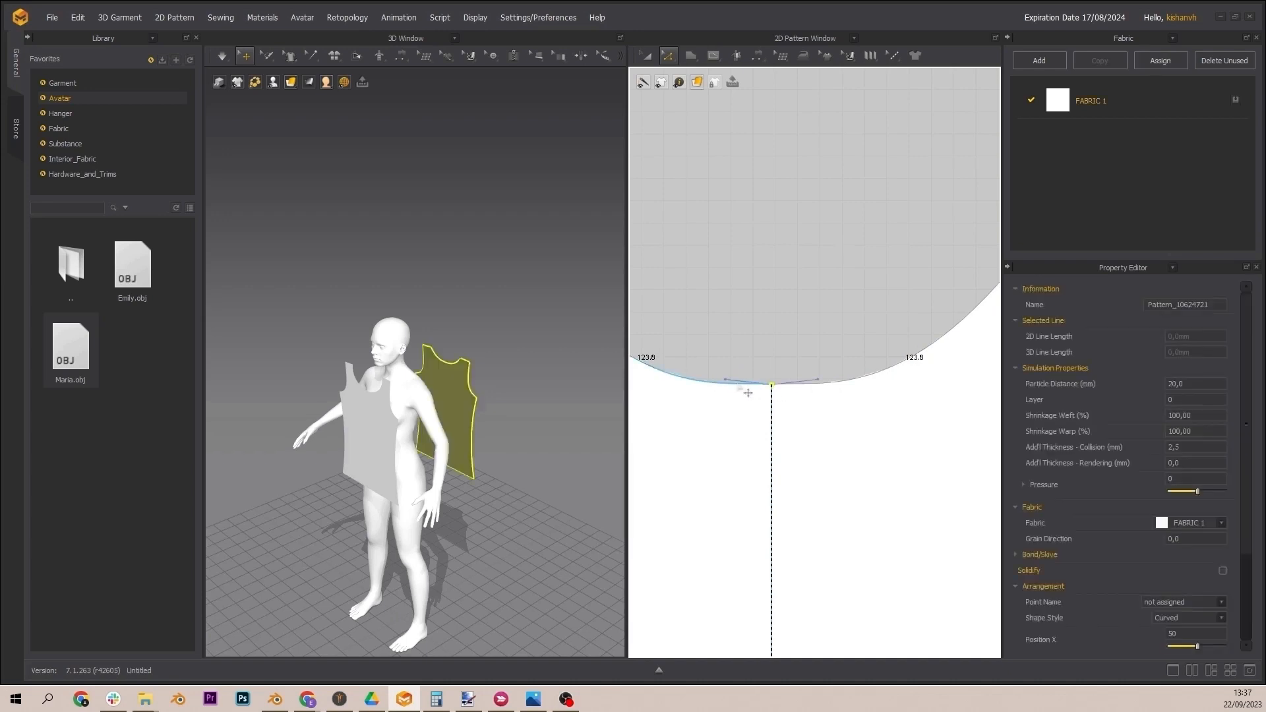
left_click(793, 397)
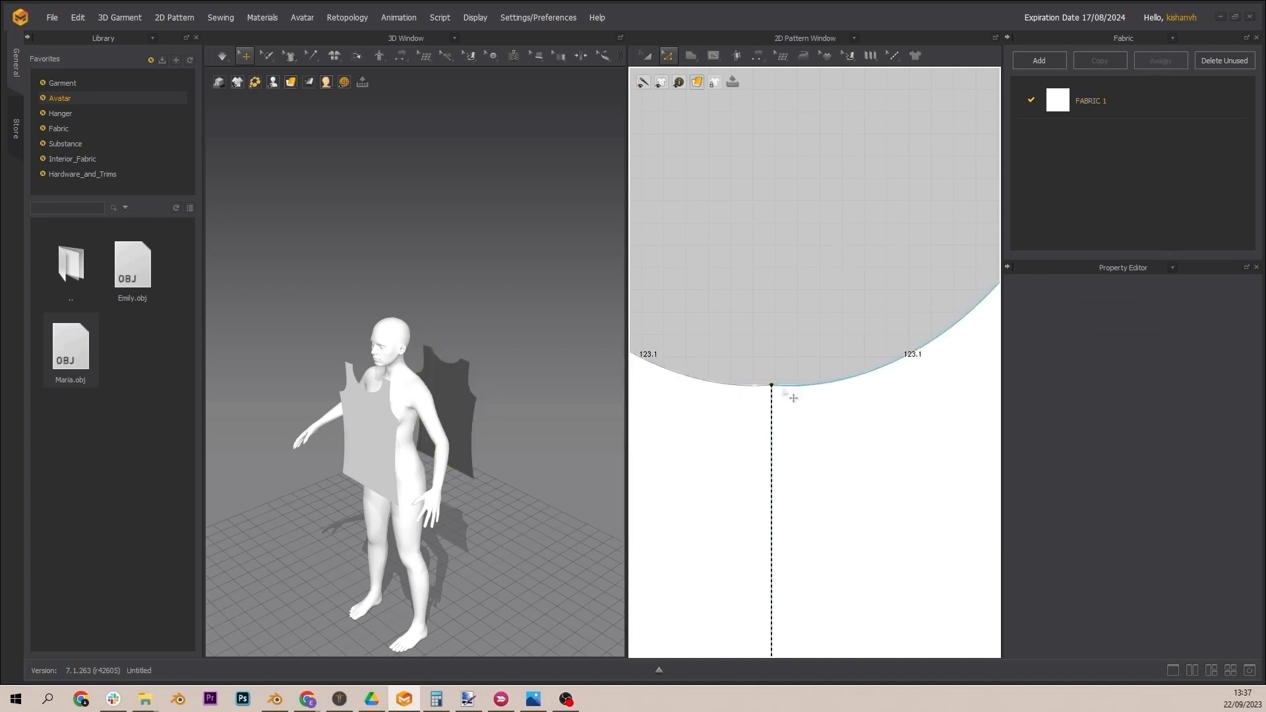
left_click(771, 386)
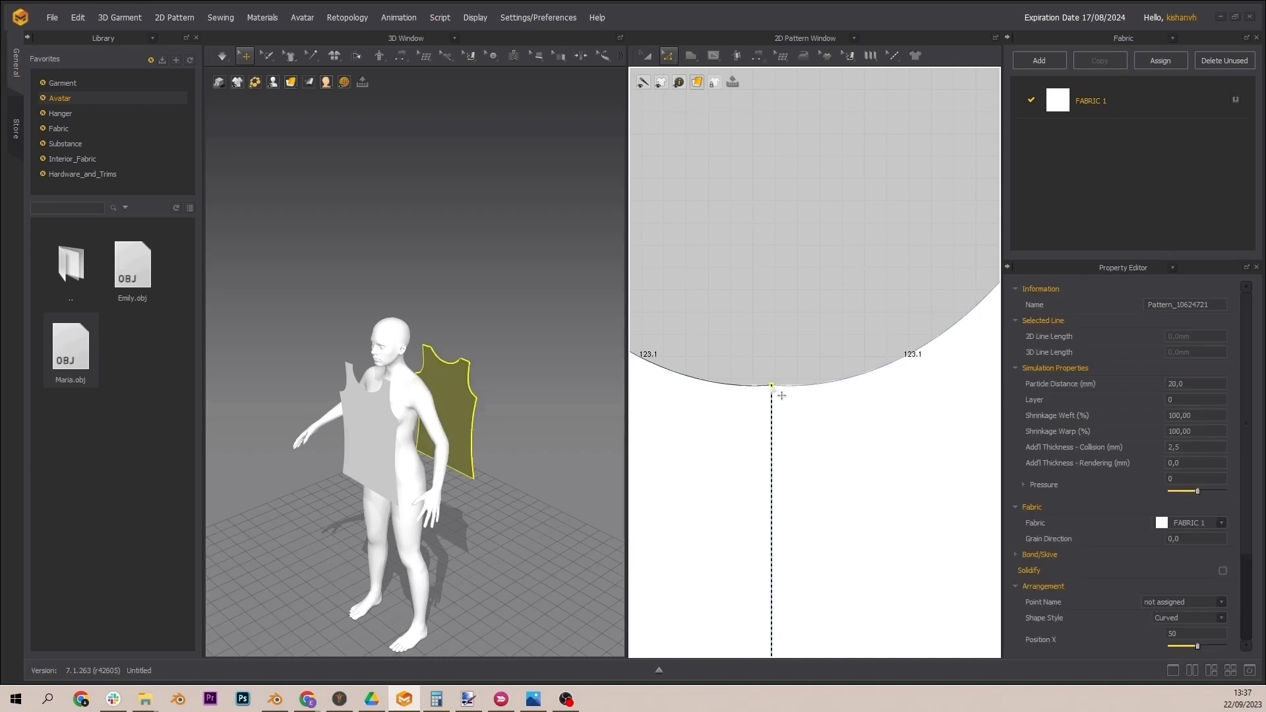
left_click(772, 385)
left_click(781, 395)
scroll(774, 345, "down", 5)
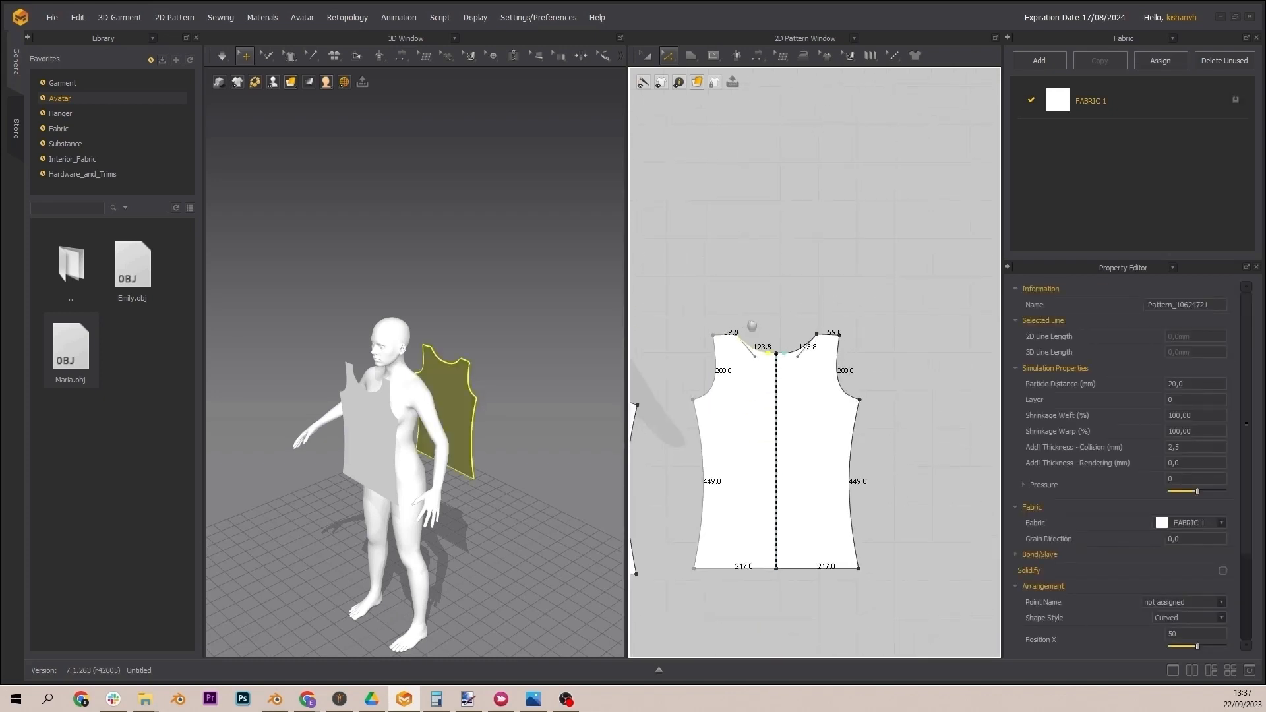
Step: Raise the back neckline's centre further and reshape its handles into a shallow curve about 108 mm on each half
scroll(788, 381, "up", 3)
left_click_drag(789, 381, 750, 322)
left_click_drag(732, 389, 762, 345)
scroll(768, 344, "up", 3)
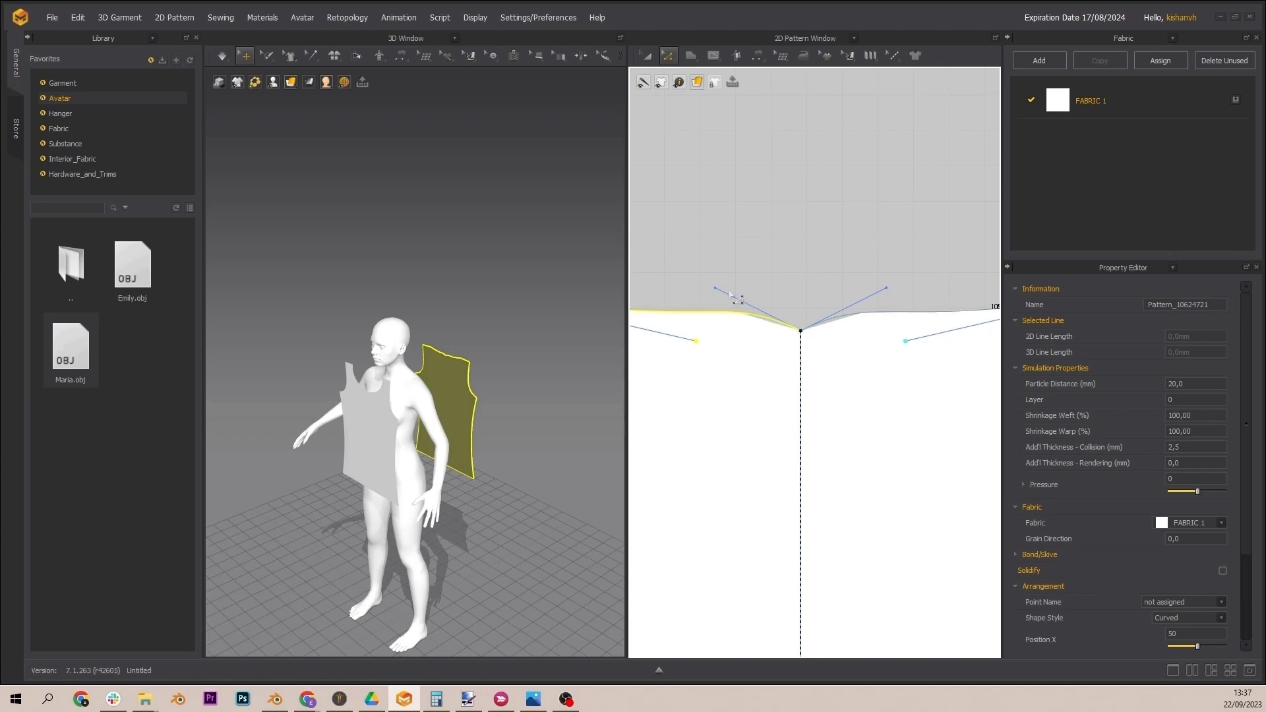
left_click_drag(717, 291, 705, 340)
scroll(760, 373, "down", 3)
scroll(760, 373, "up", 7)
scroll(761, 373, "up", 2)
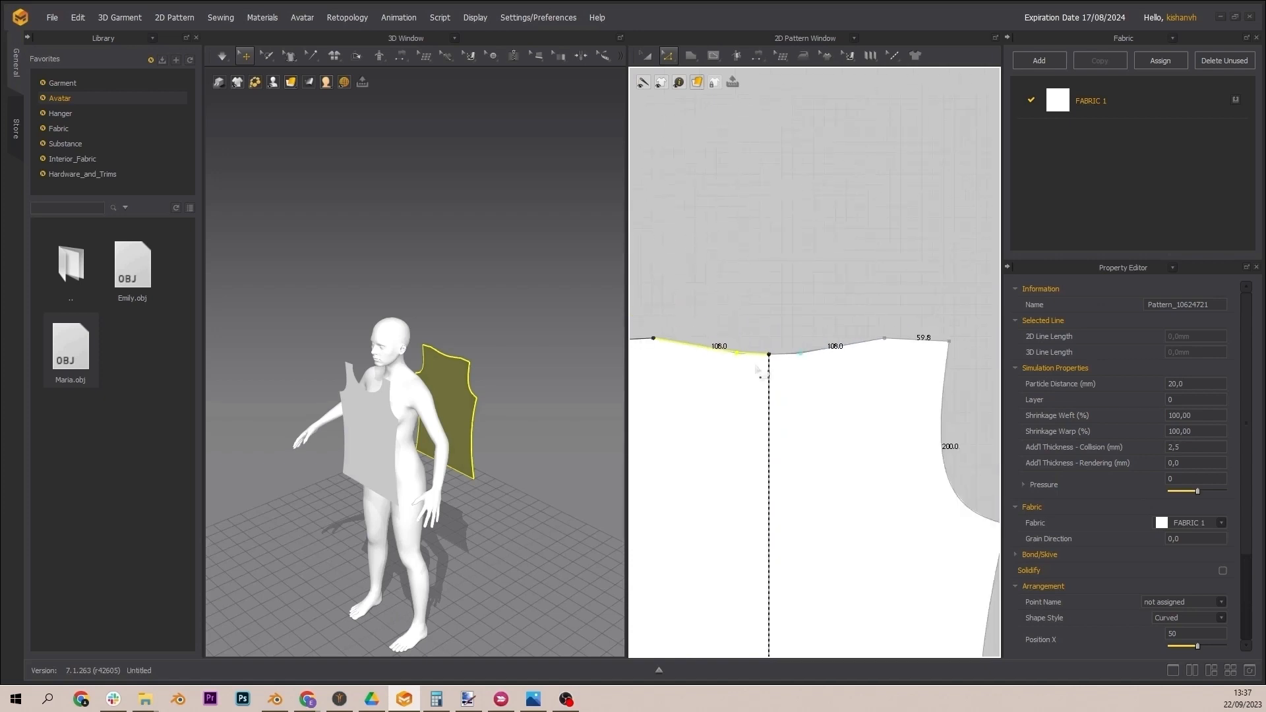
Step: Check the back neckline against the avatar's neck and level its centre curve handles, keeping each half about 108.4 mm
scroll(759, 372, "down", 4)
right_click_drag(471, 337, 218, 295)
scroll(461, 360, "up", 1)
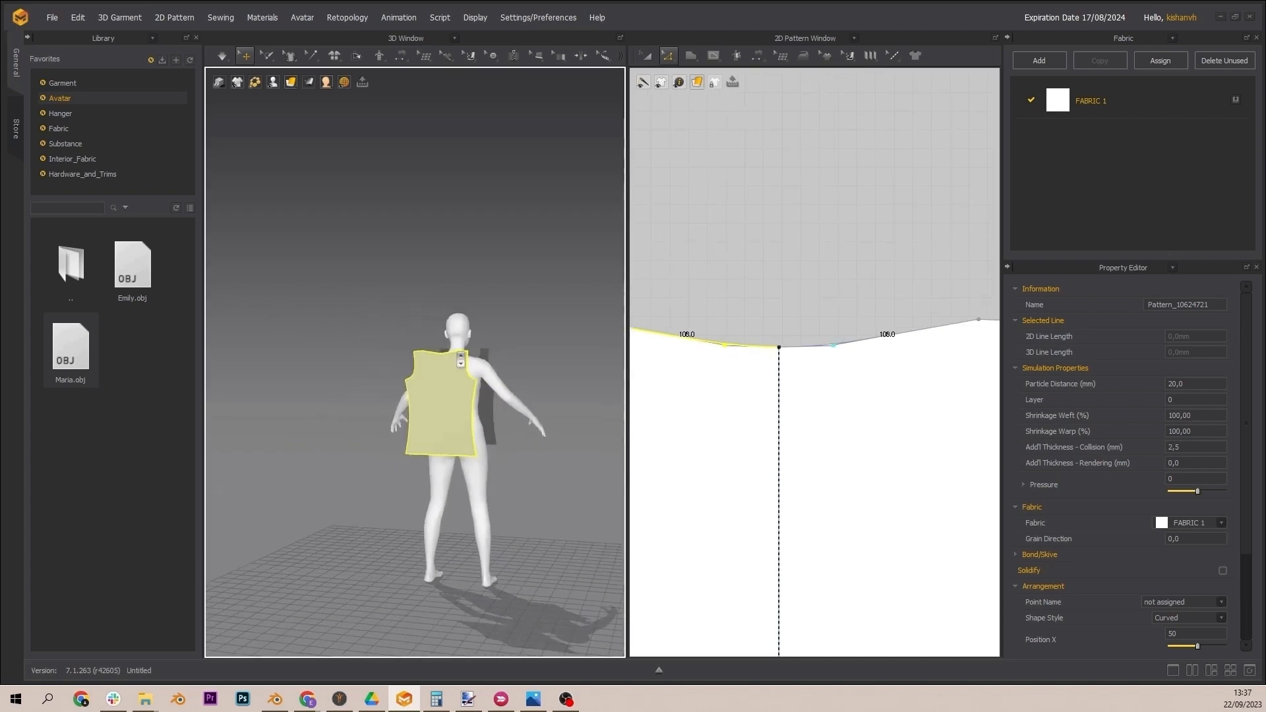
scroll(461, 360, "up", 8)
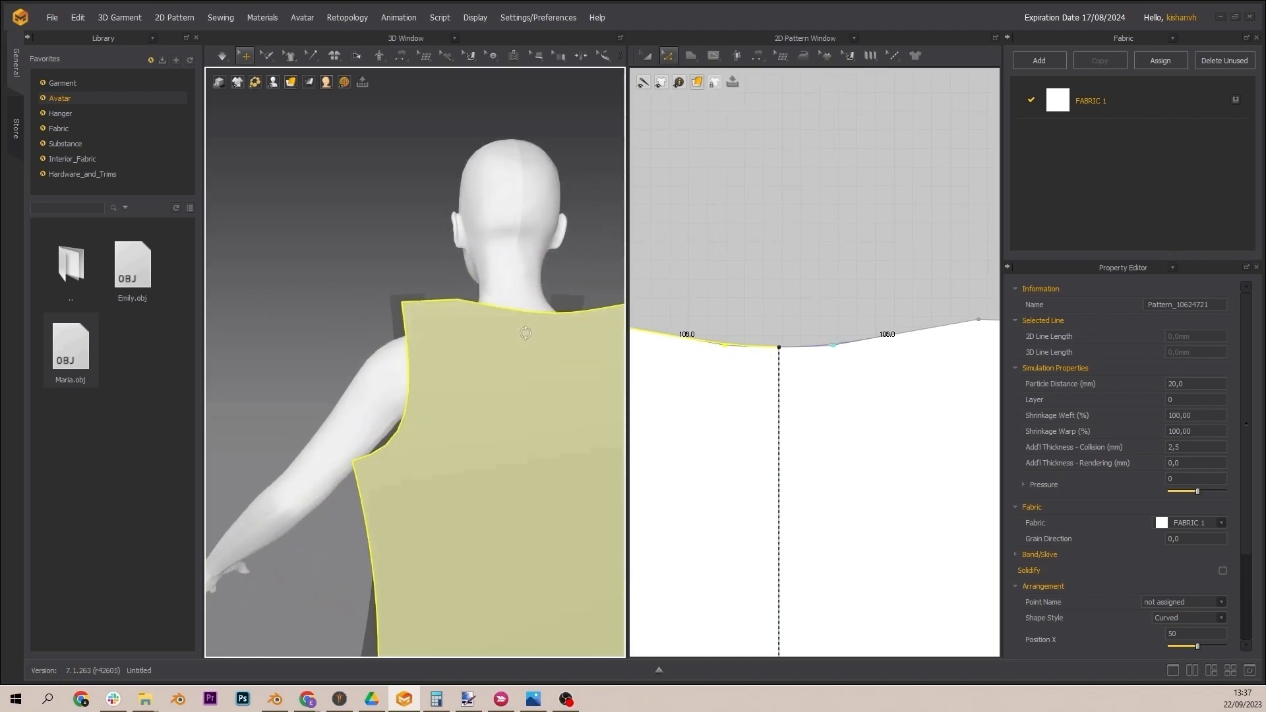
right_click_drag(526, 333, 531, 339)
scroll(758, 314, "down", 3)
scroll(763, 316, "up", 4)
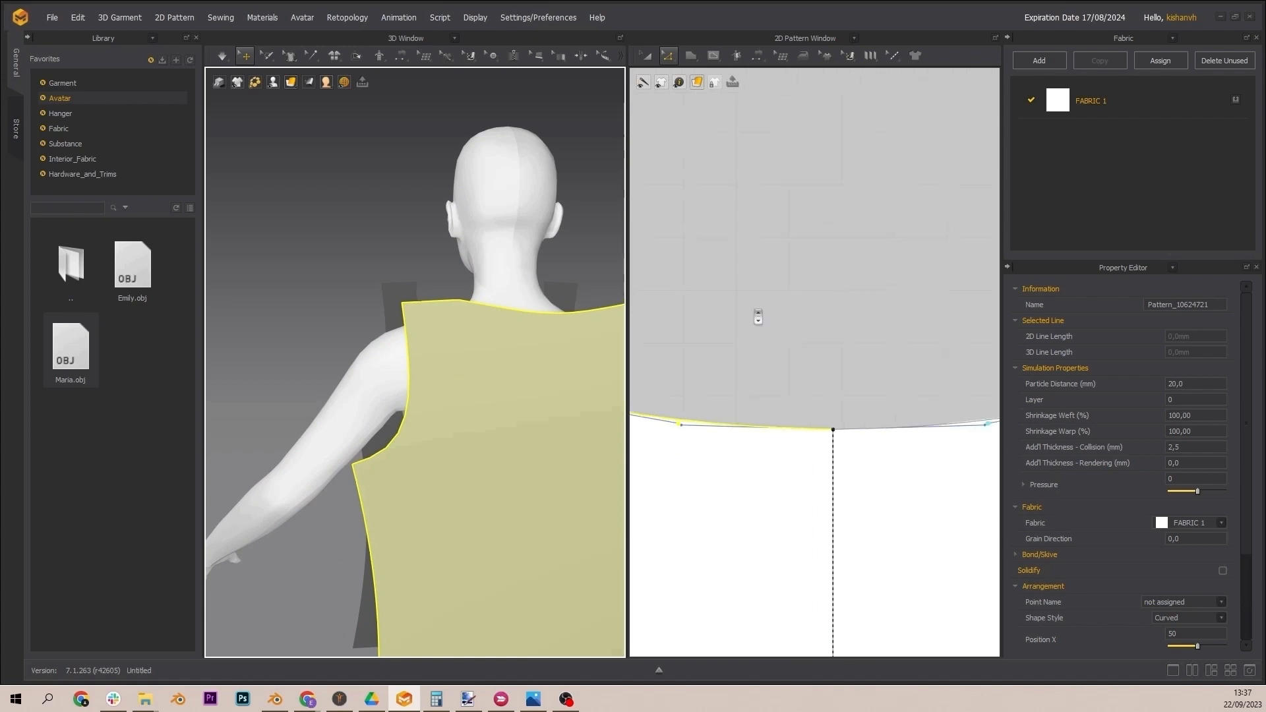
left_click_drag(788, 363, 707, 386)
key("ctrl+z")
key("ctrl+z")
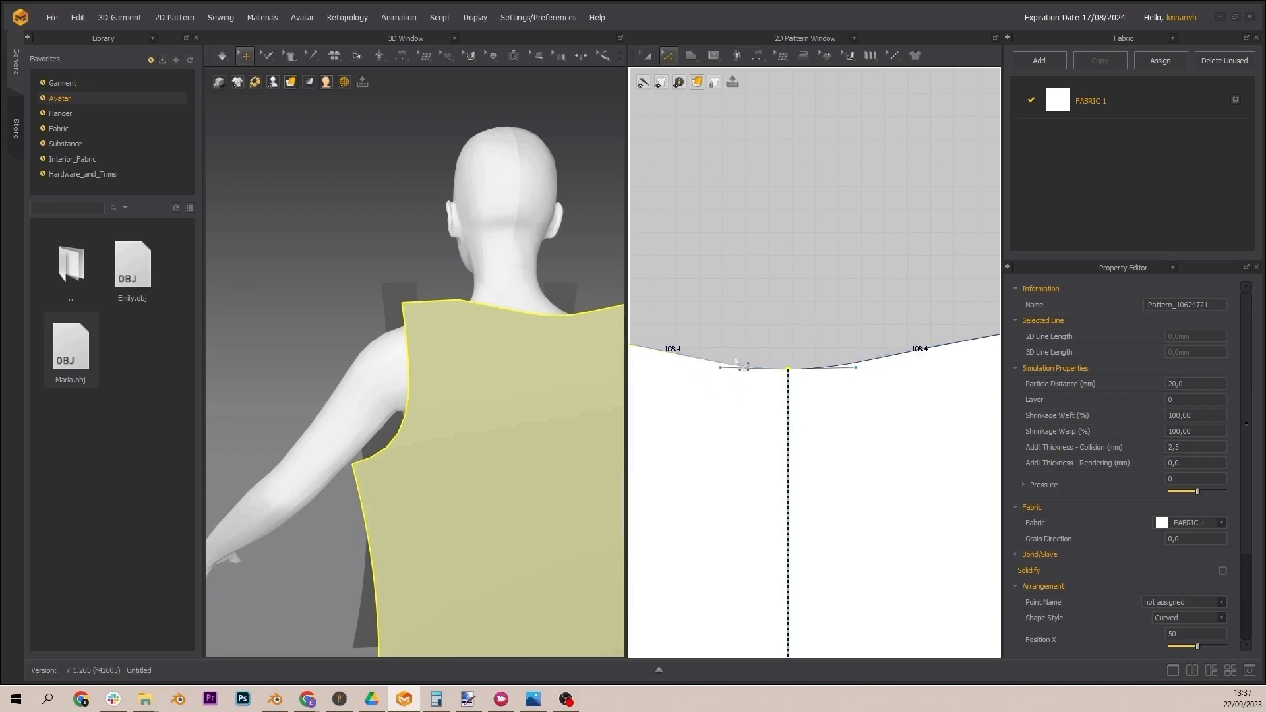
Step: Lower the shoulder-side curve handle of the back neckline slightly, making each half about 108.7 mm
scroll(715, 348, "up", 2)
scroll(715, 349, "down", 2)
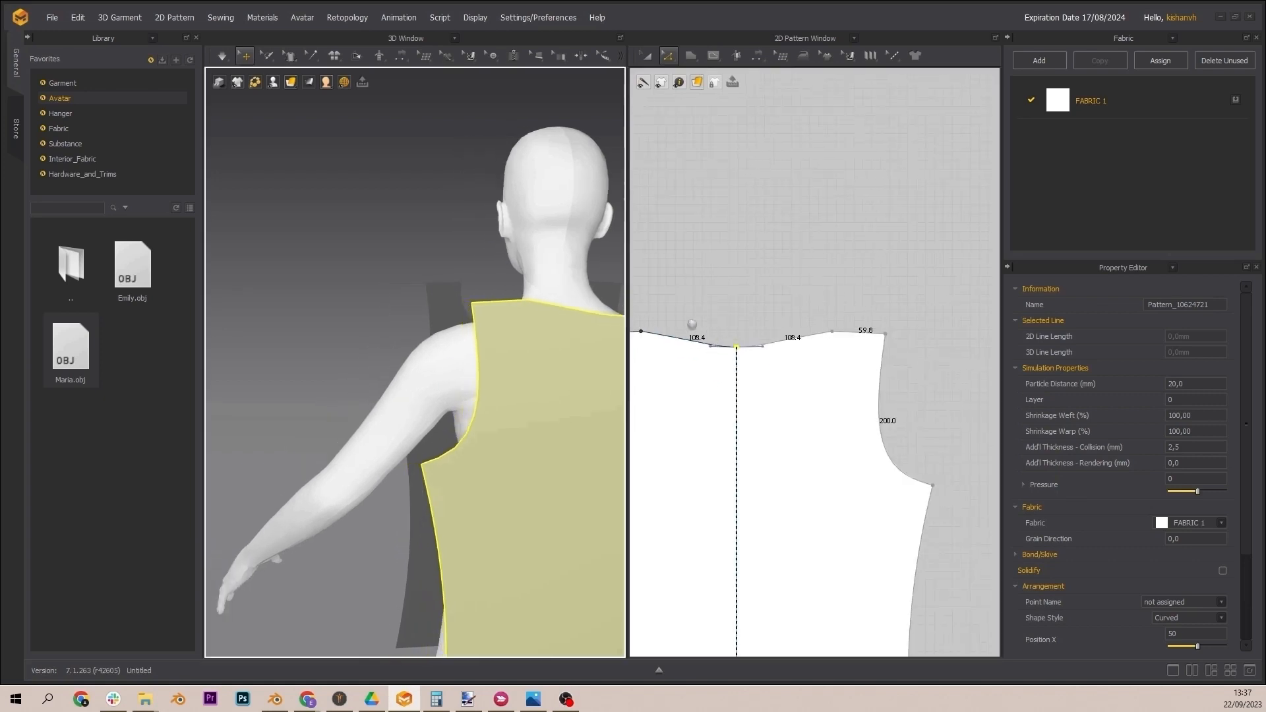
scroll(708, 334, "down", 1)
middle_click_drag(709, 334, 782, 258)
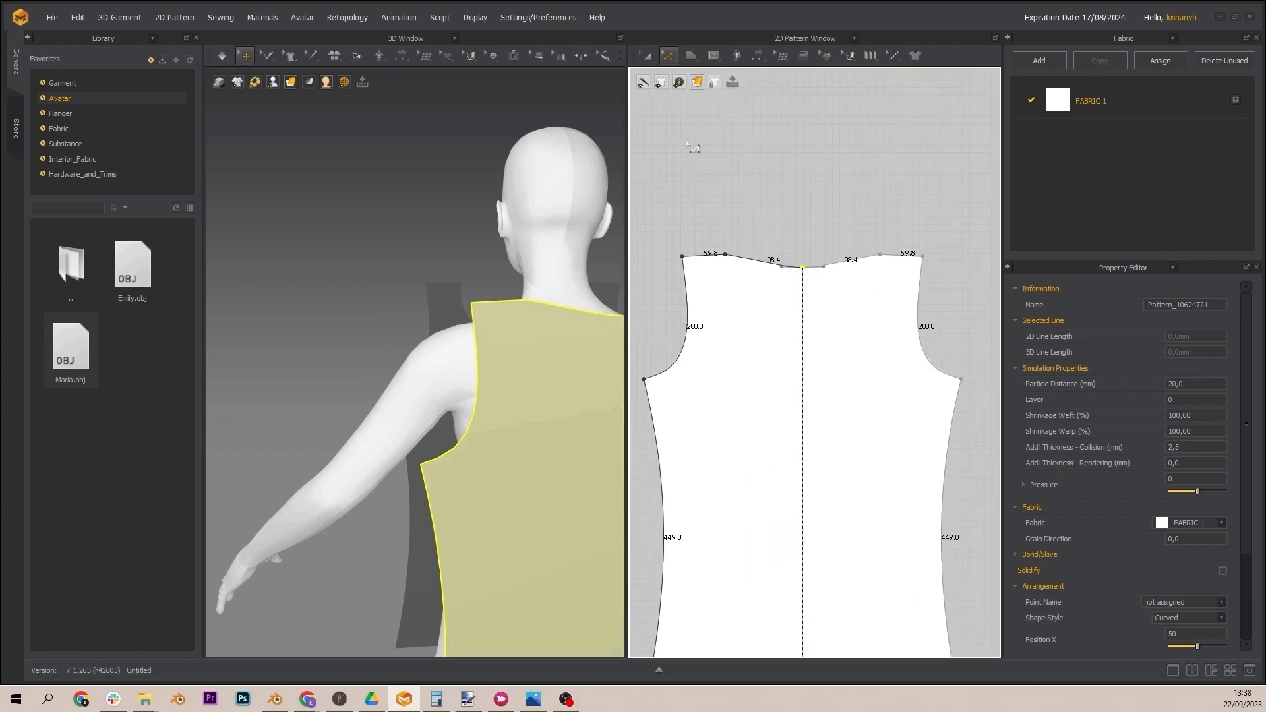
scroll(704, 233, "up", 3)
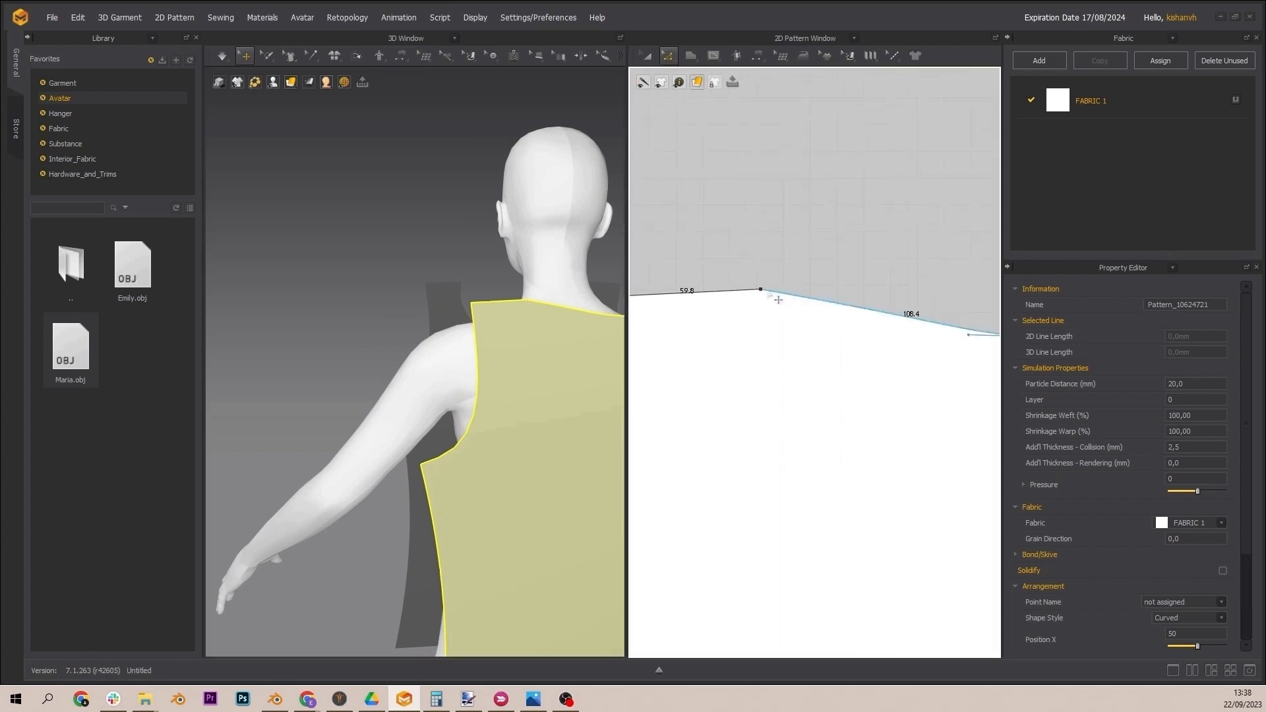
left_click(776, 298)
scroll(776, 300, "down", 2)
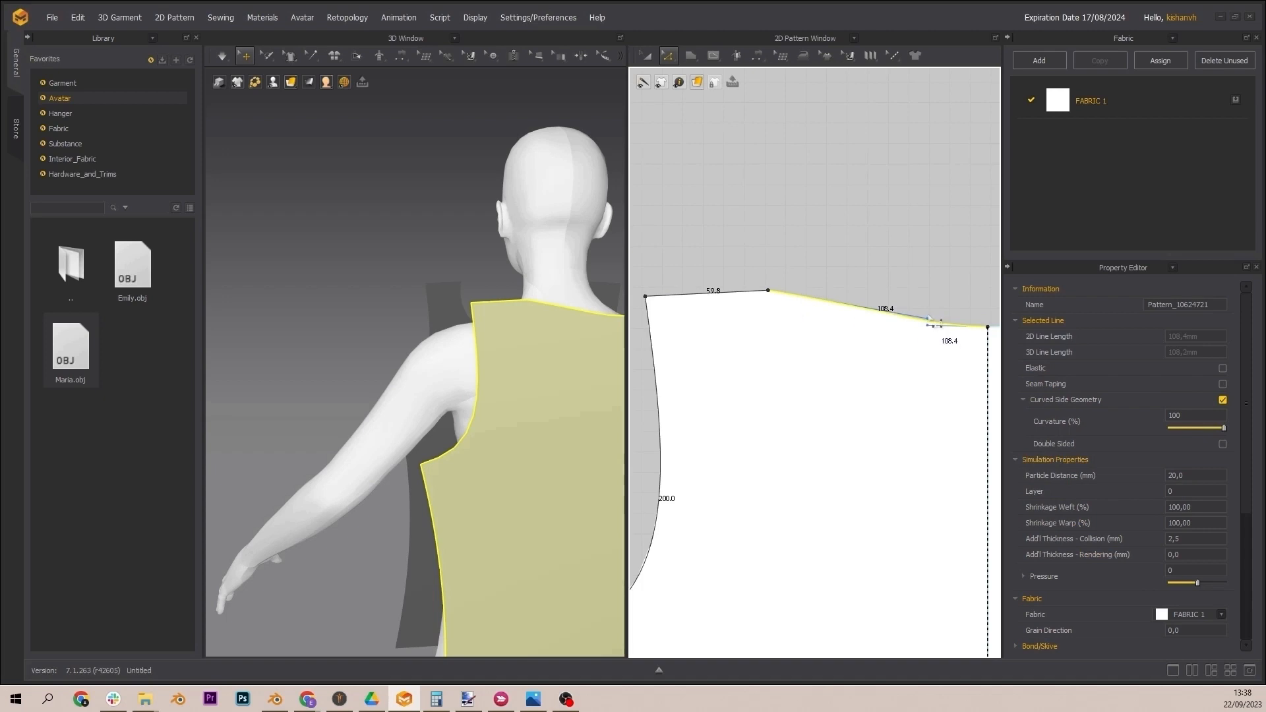
left_click(939, 337)
left_click_drag(928, 328, 929, 328)
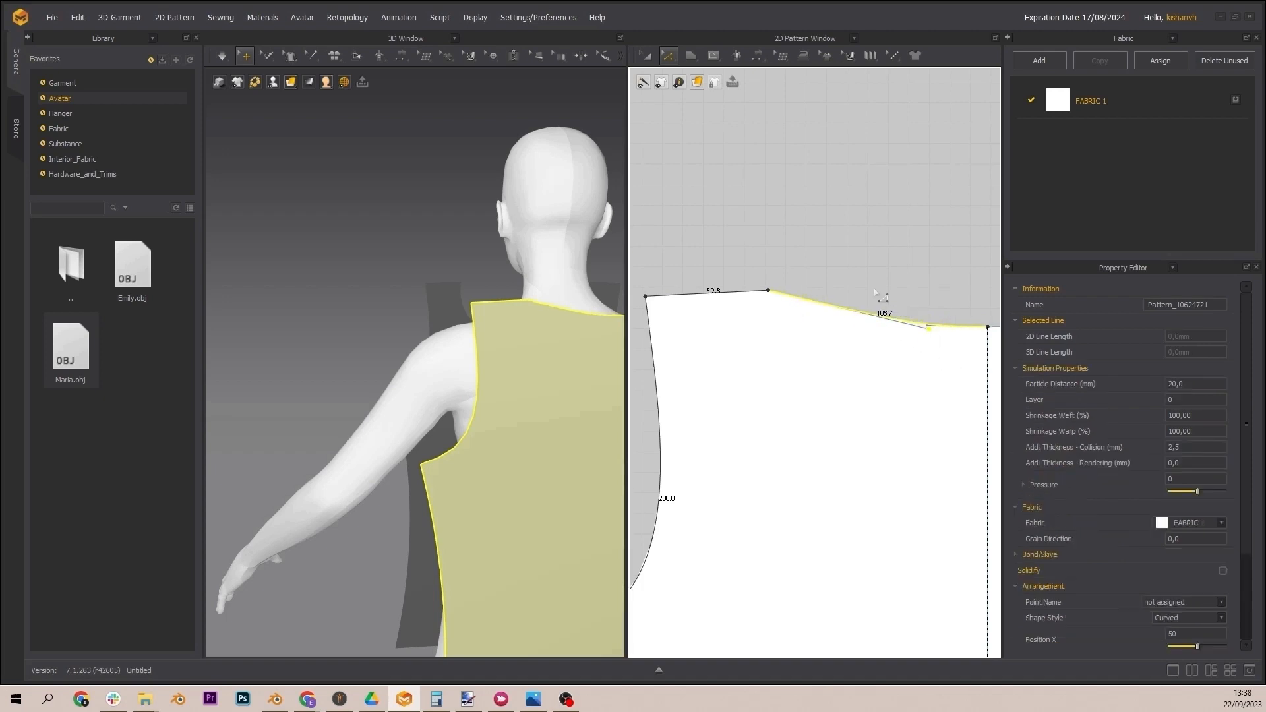
left_click(857, 267)
Step: Examine the back piece's neckline from behind the avatar and compare the front and back patterns in 2D
middle_click_drag(478, 299, 447, 291)
right_click_drag(447, 291, 304, 292)
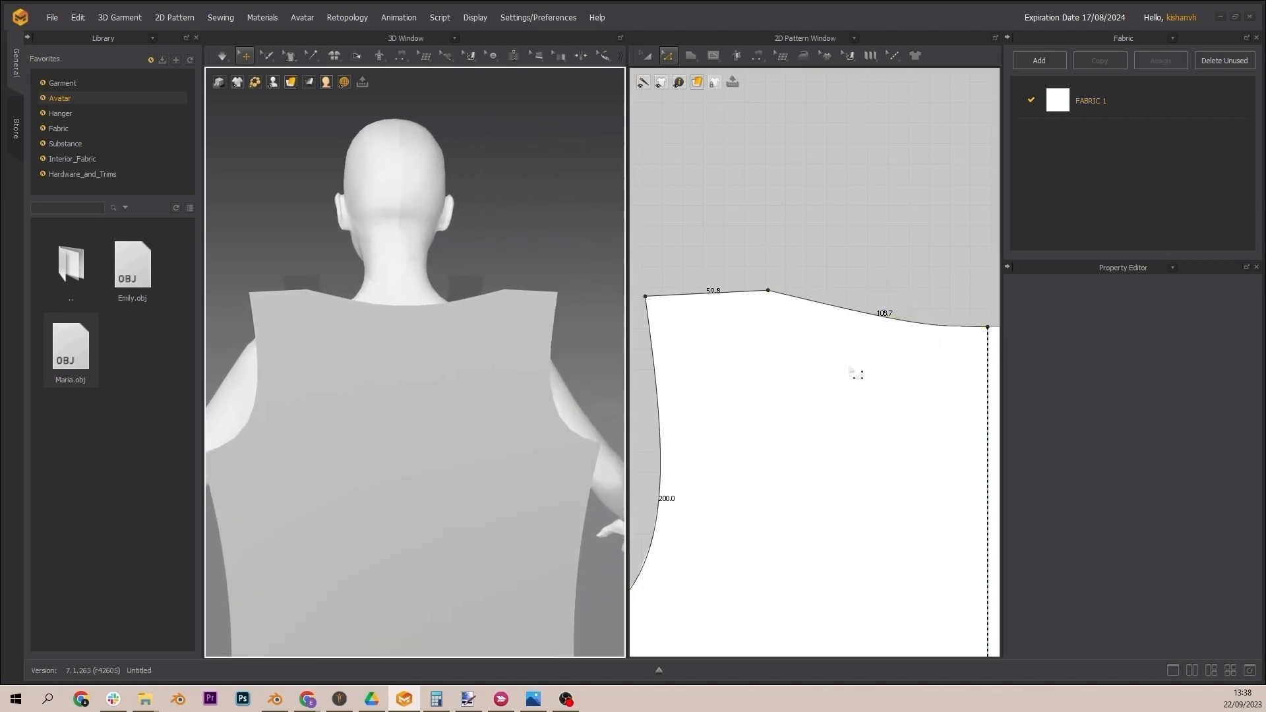
scroll(821, 372, "down", 3)
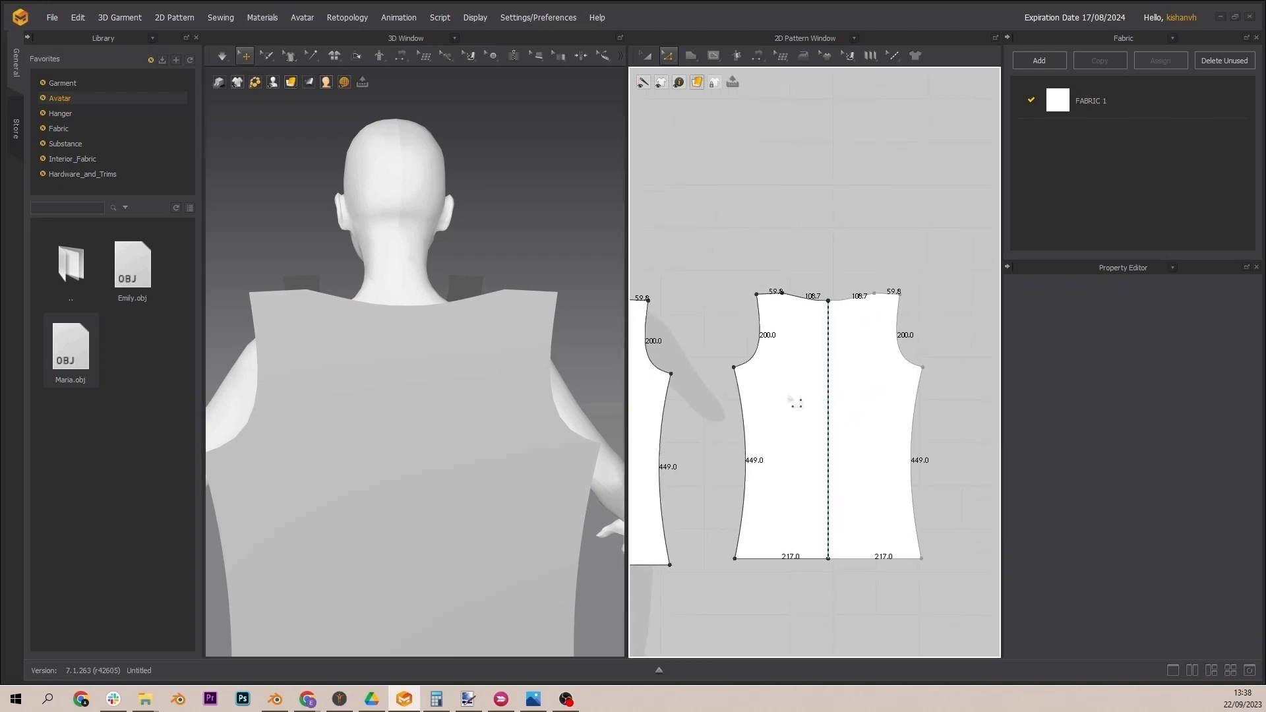
scroll(829, 406, "down", 3)
scroll(752, 390, "up", 5)
scroll(752, 395, "down", 3)
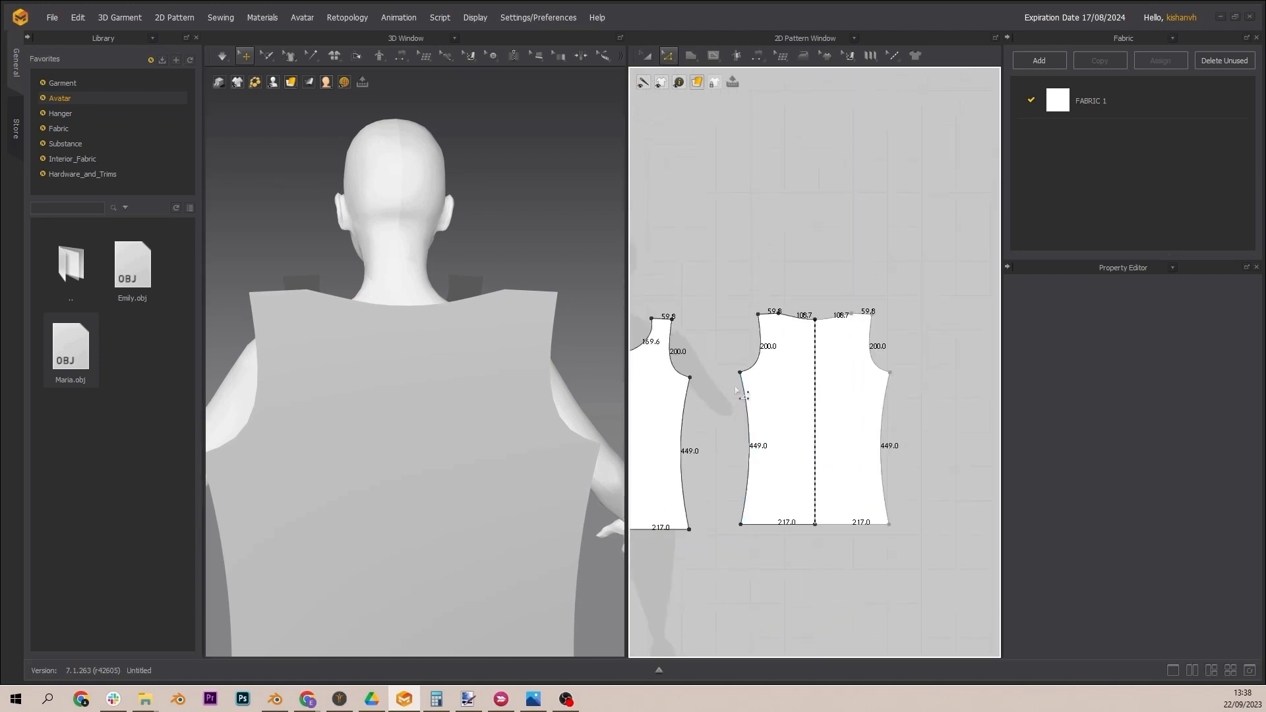
right_click(745, 365)
scroll(723, 340, "up", 3)
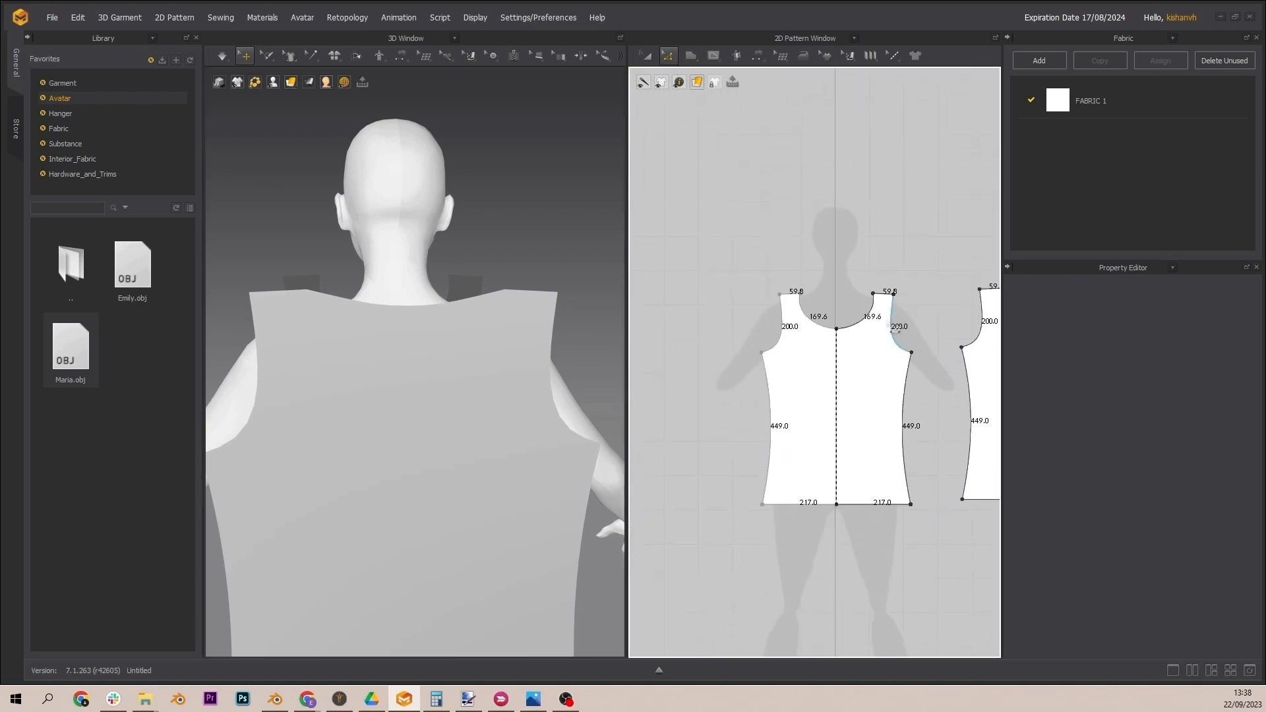
scroll(725, 329, "down", 5)
Step: Draw a sleeve rectangle about 155 by 100 mm near the front pattern's armhole and move it clear of the shirt
scroll(730, 316, "up", 6)
right_click_drag(847, 340, 753, 246)
left_click(692, 54)
left_click(716, 99)
left_click_drag(672, 239, 803, 323)
right_click_drag(740, 288, 817, 309)
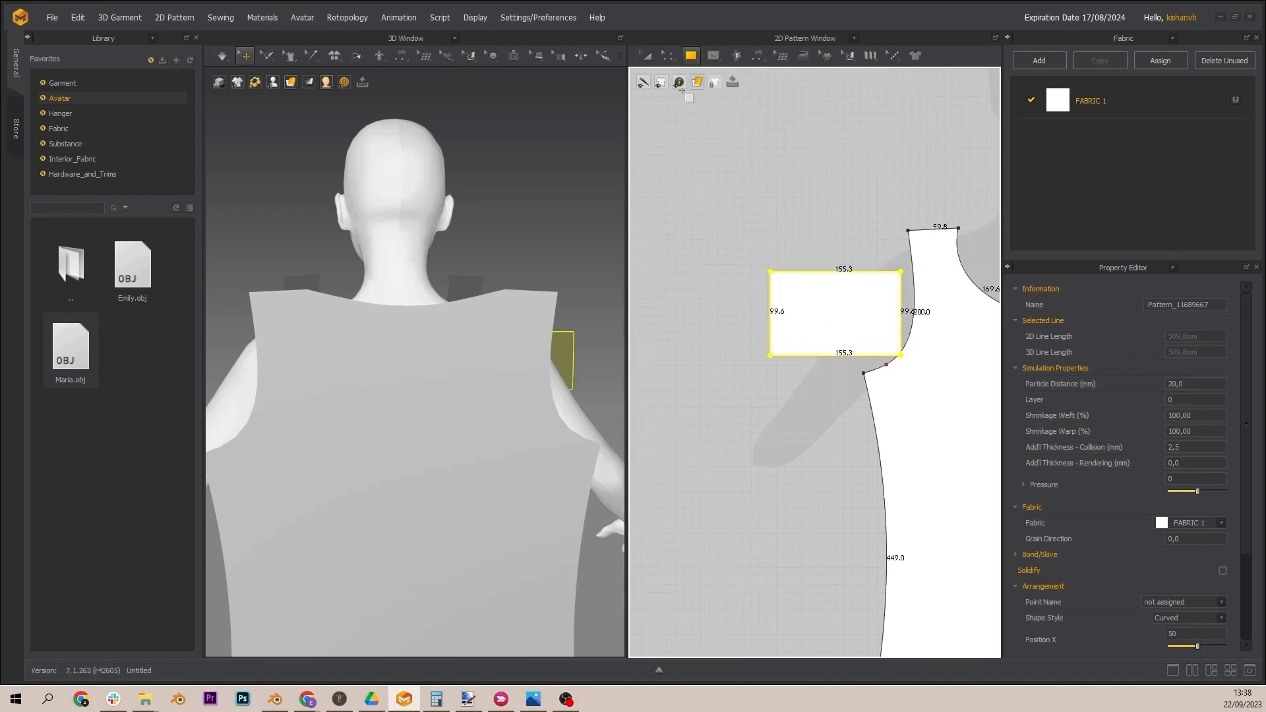
left_click(647, 56)
left_click_drag(844, 309, 786, 291)
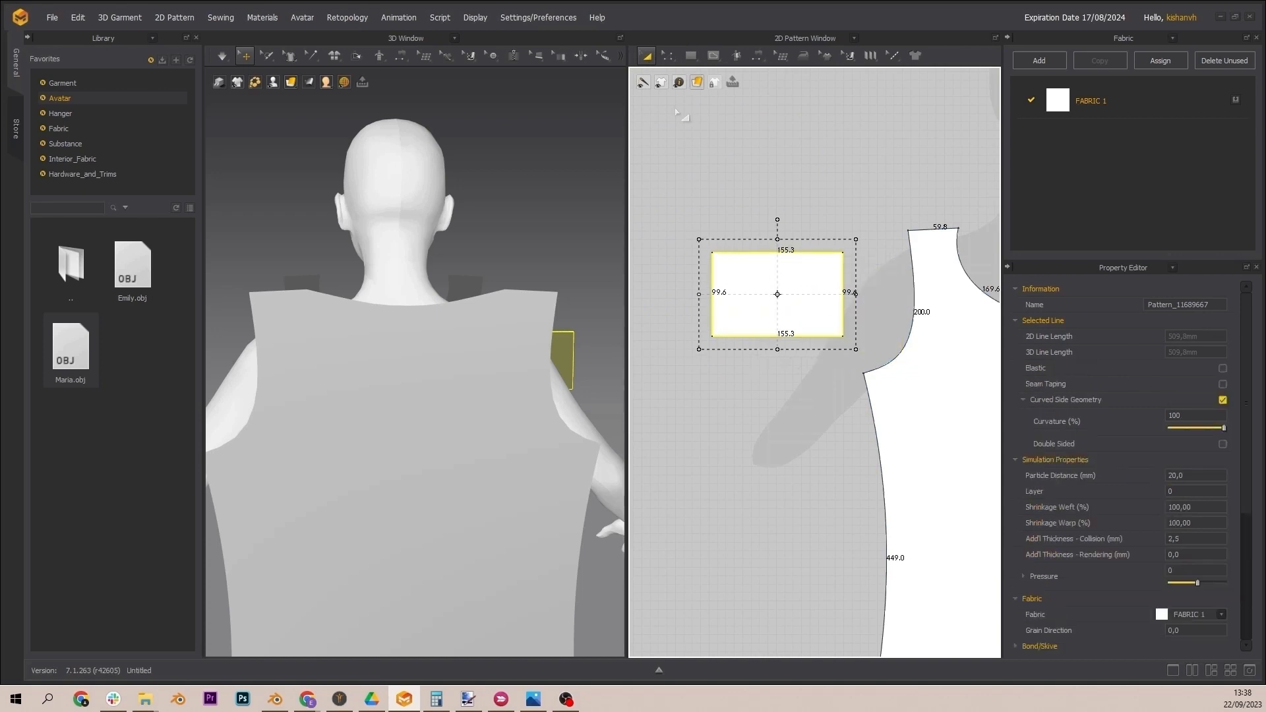
Step: Lower the sleeve's outer upper corner to leave a side about 40 mm high, and bow the sloped edge upward with Edit Curvature
left_click(669, 55)
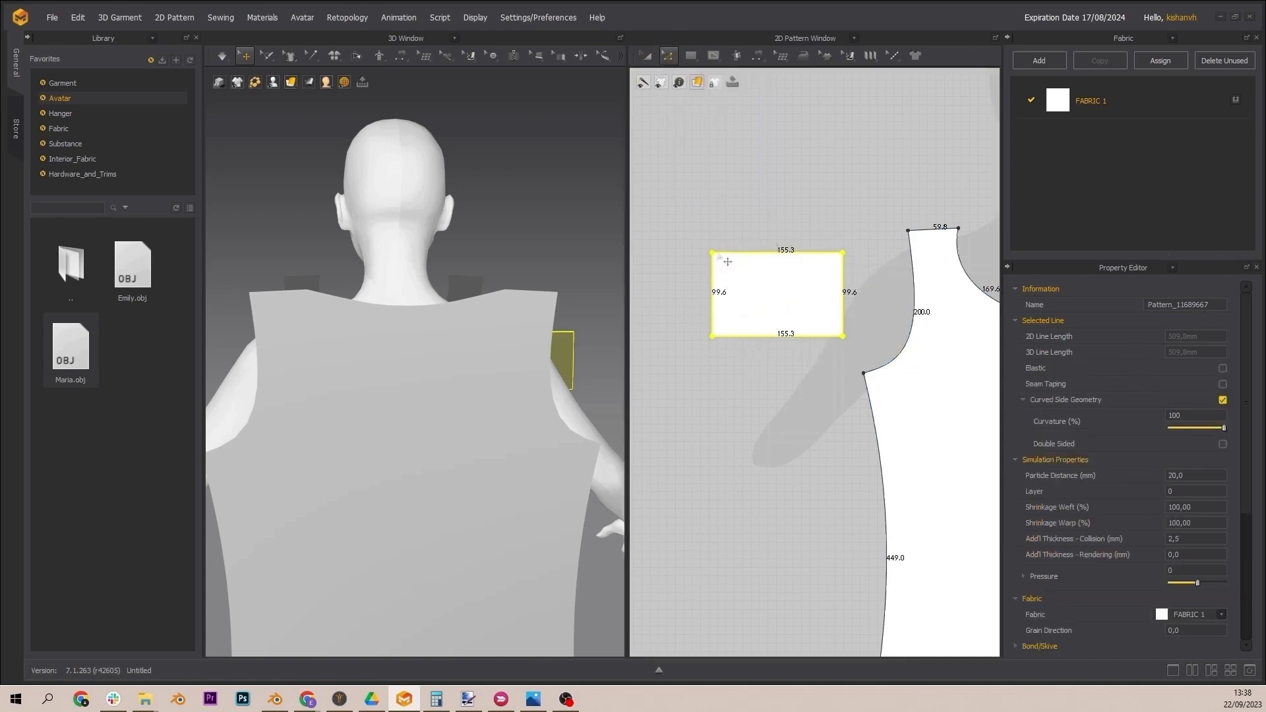
left_click_drag(728, 261, 724, 311)
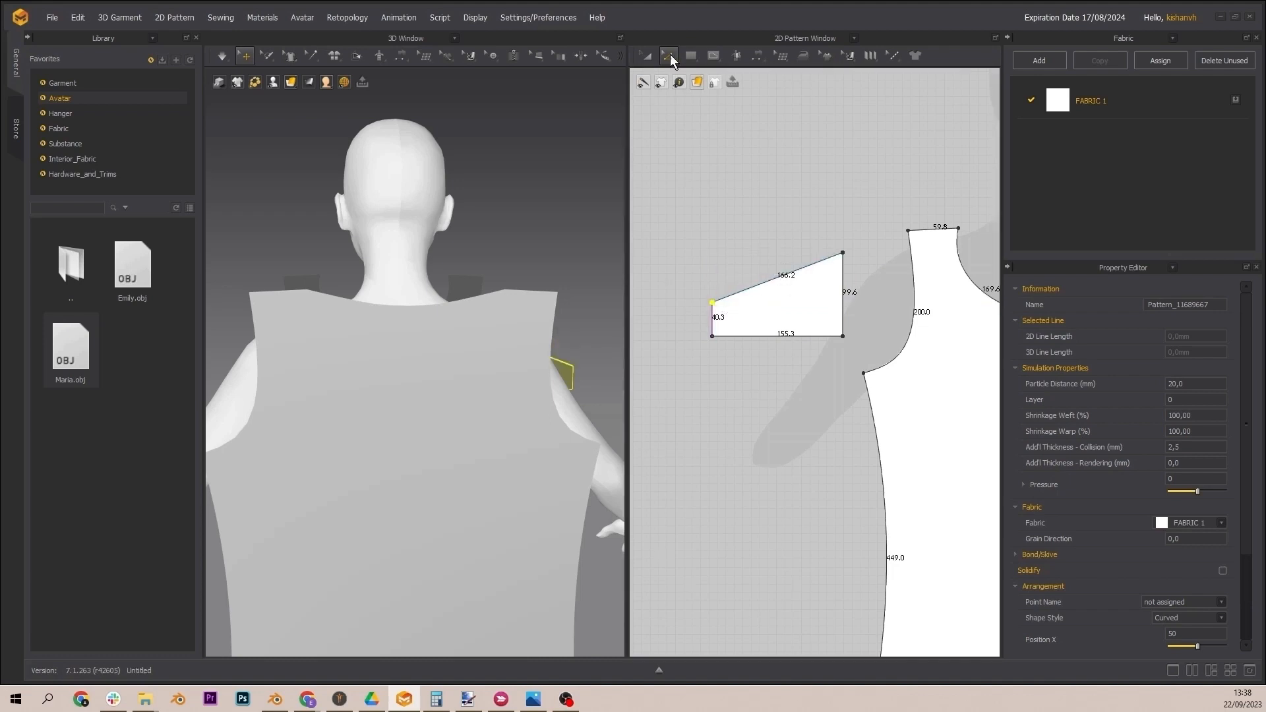
left_click(669, 56)
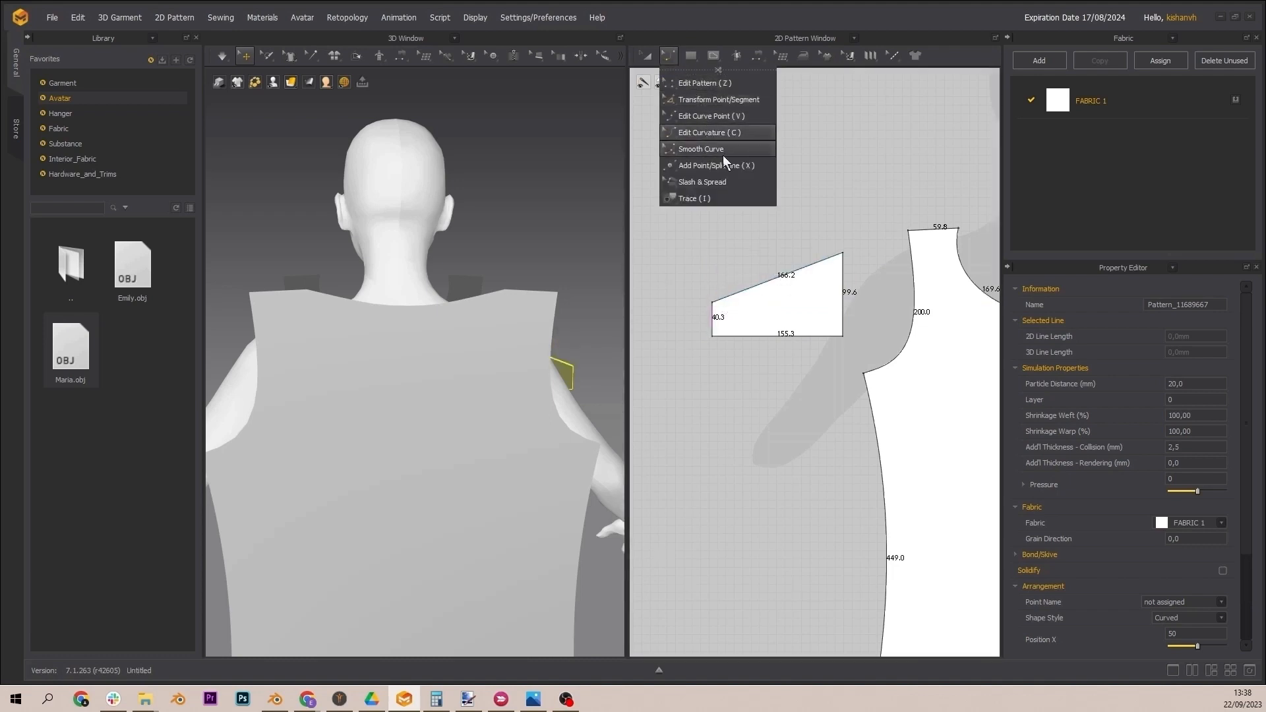
left_click(706, 134)
left_click_drag(792, 284, 796, 269)
Step: Shape the sleeve's sloped edge into an S-curve about 172 mm long by adding and adjusting curve points
left_click(669, 55)
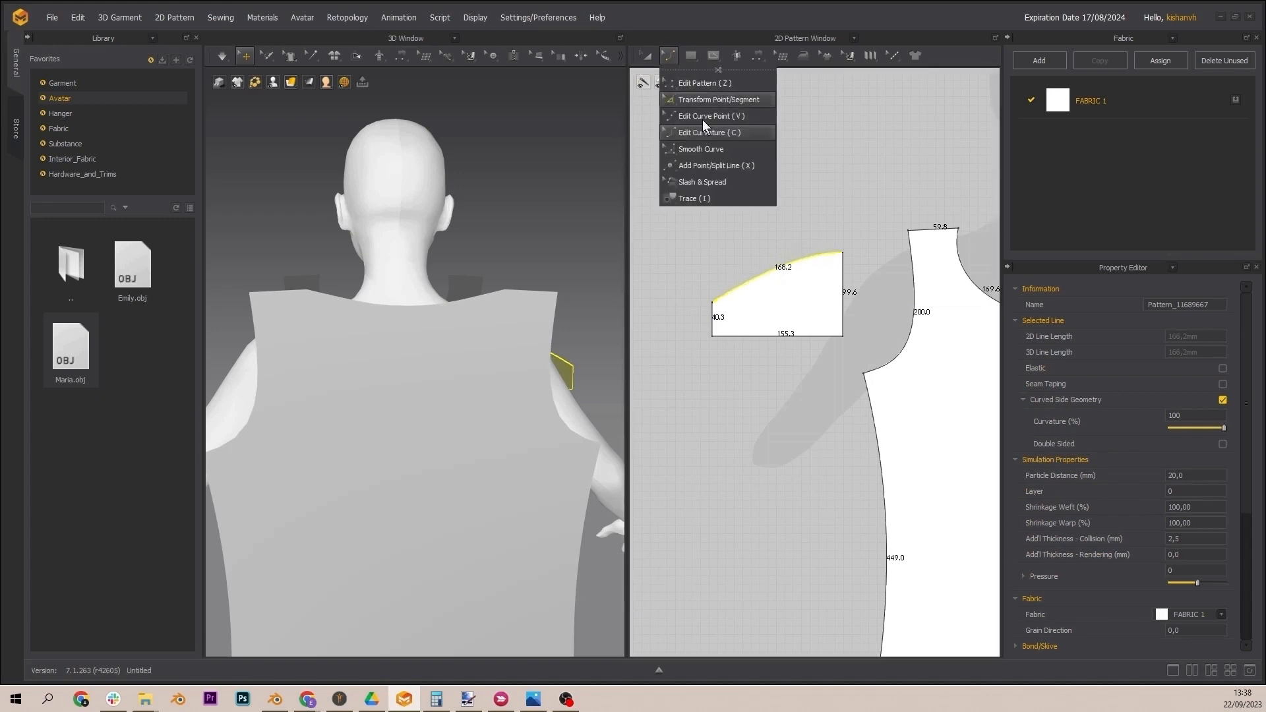
left_click(726, 291)
left_click_drag(731, 291, 798, 275)
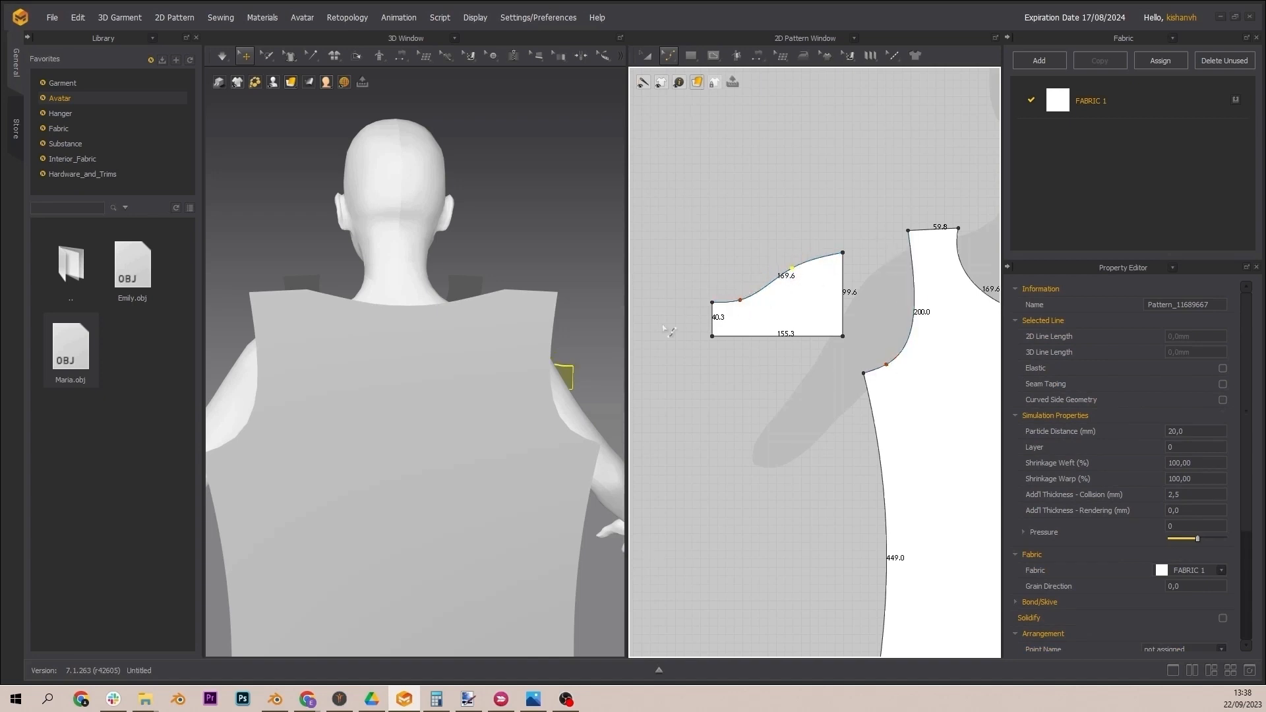
left_click(740, 301)
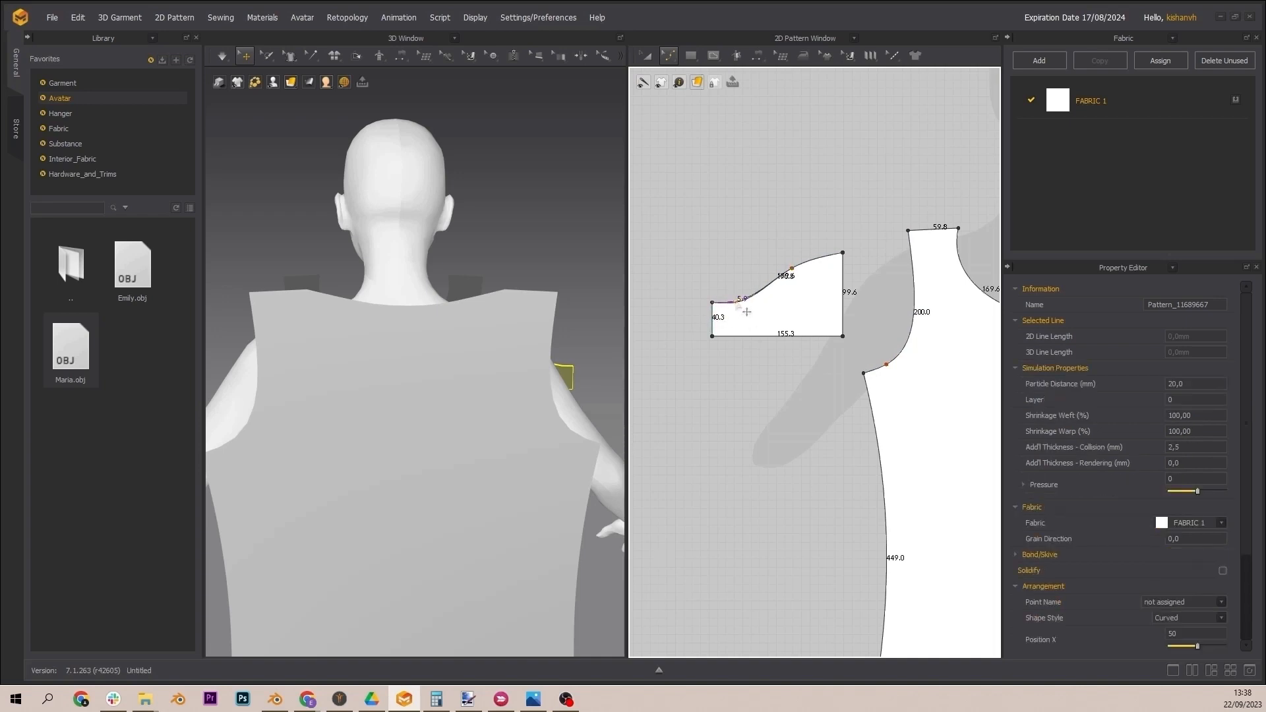
left_click_drag(741, 311, 807, 268)
right_click(742, 302)
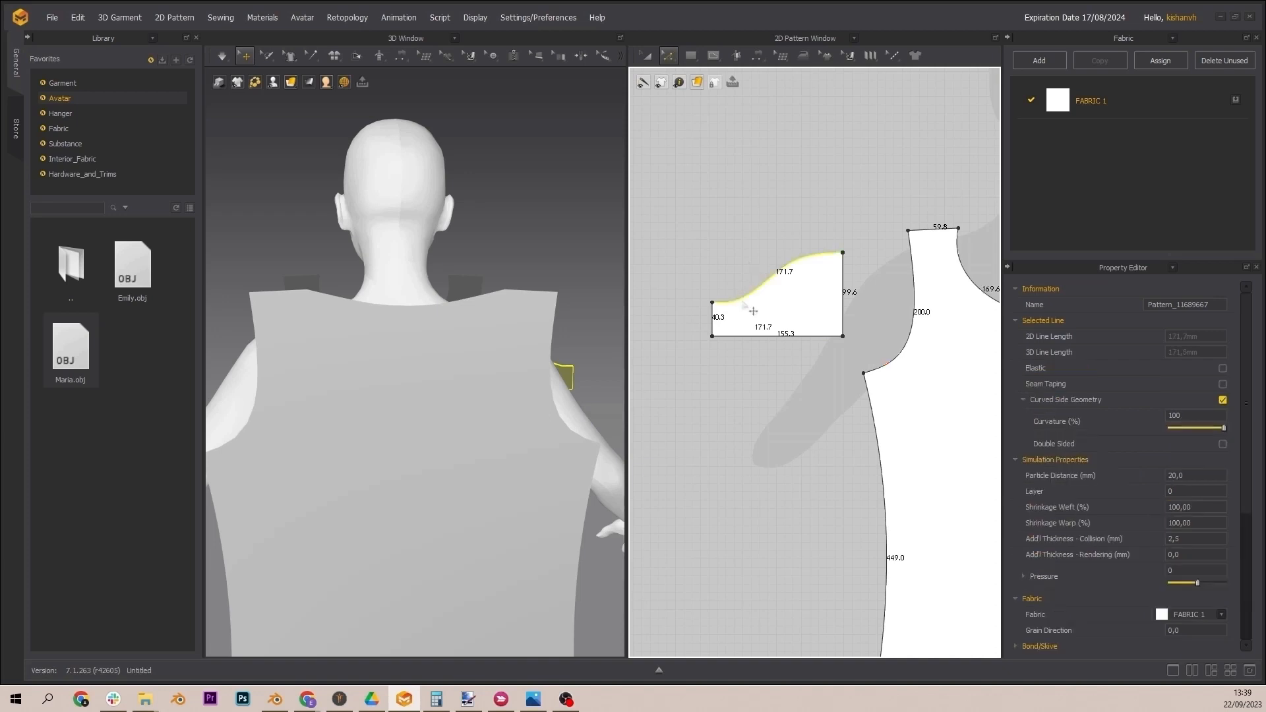
Step: Set the sleeve's S-curve length to 200 mm and extend the lower outer corner outward to a bottom edge of about 170 mm
left_click(795, 391)
type("200")
left_click(686, 306)
left_click(663, 325)
left_click(596, 362)
left_click_drag(712, 336, 700, 336)
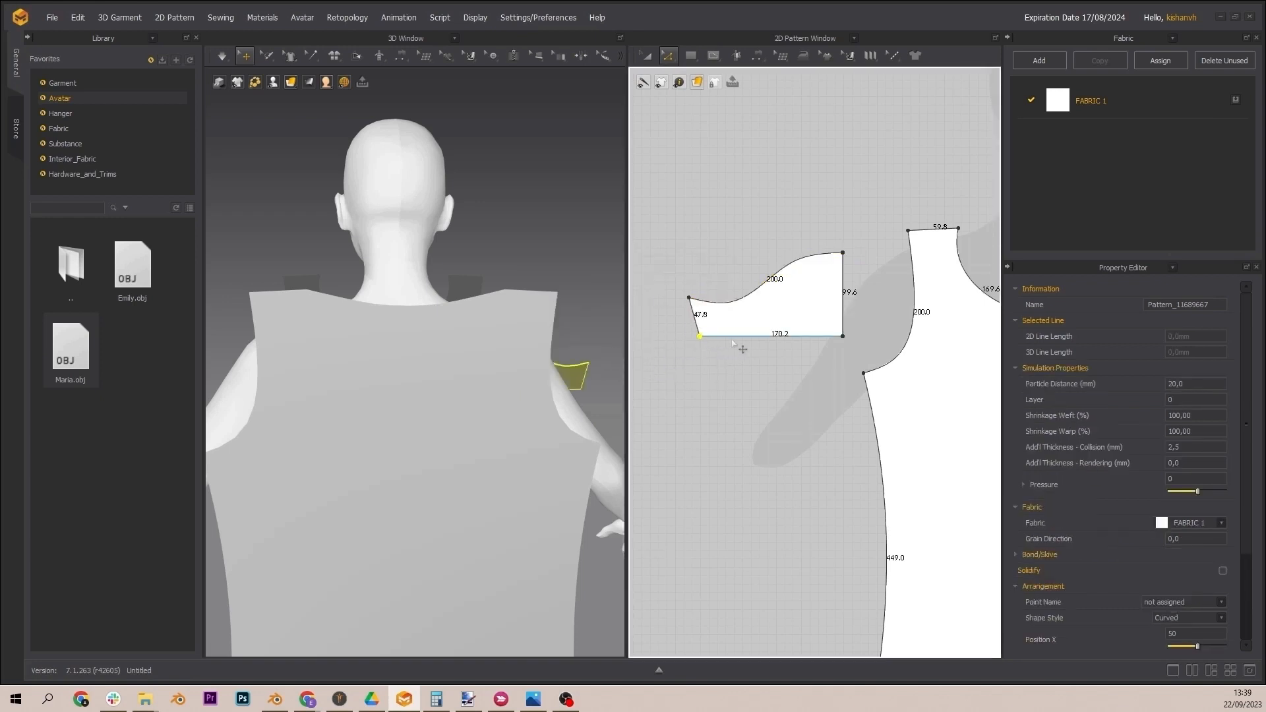
Step: Unfold the half sleeve across its straight vertical centre edge into a full symmetrical sleeve
right_click(846, 321)
left_click(875, 467)
scroll(837, 322, "up", 5)
scroll(840, 326, "down", 10)
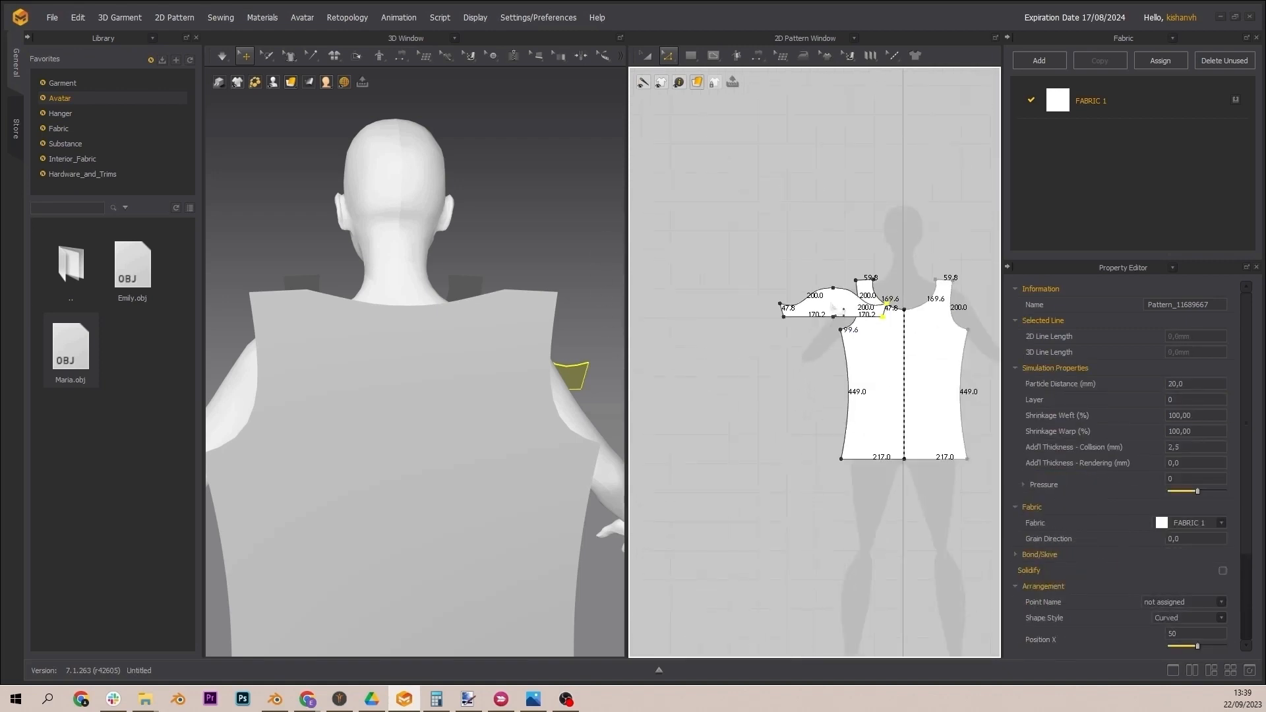
Step: Move the unfolded sleeve above the front pattern so the two pieces no longer overlap in 2D
left_click(831, 288)
left_click_drag(815, 262, 808, 246)
key("a")
left_click_drag(823, 313, 815, 234)
middle_click_drag(838, 226, 738, 224)
scroll(423, 374, "down", 3)
scroll(425, 361, "up", 5)
right_click_drag(463, 349, 287, 337)
scroll(745, 238, "down", 2)
scroll(751, 240, "up", 8)
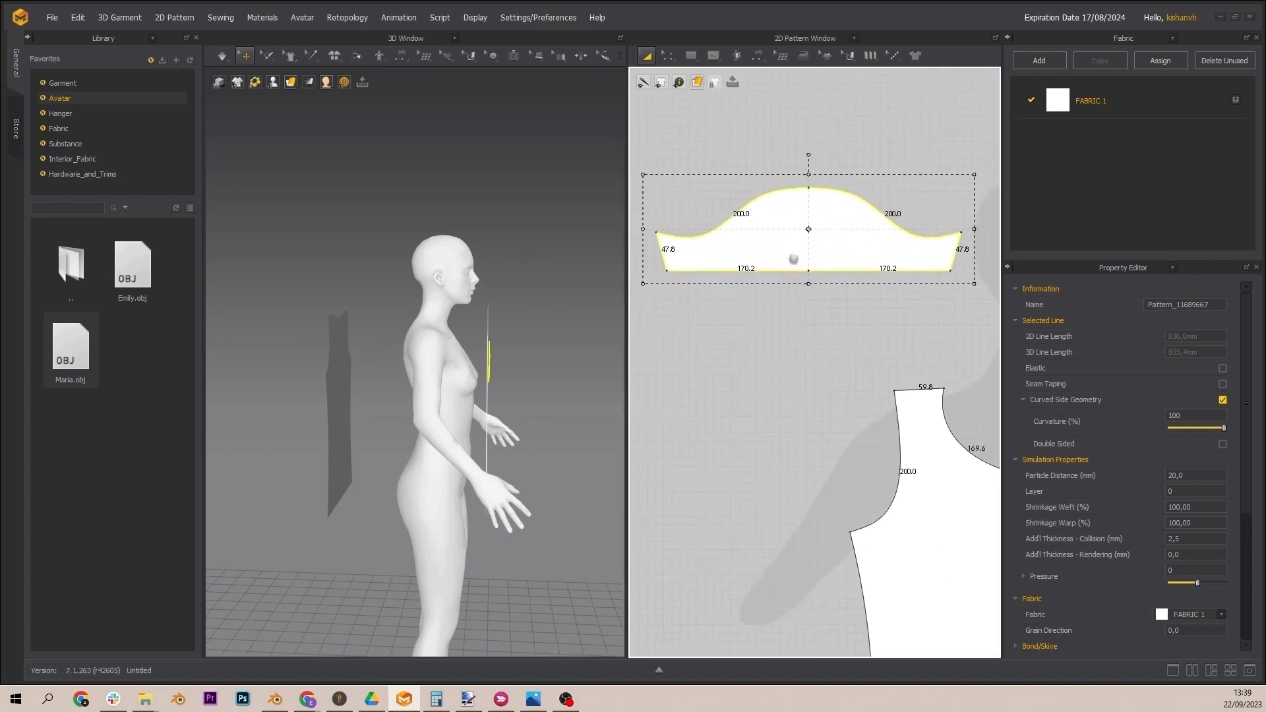
Step: Select both hem segments of the sleeve and lower them, making each side edge about 58 mm long
left_click(668, 55)
left_click(783, 271)
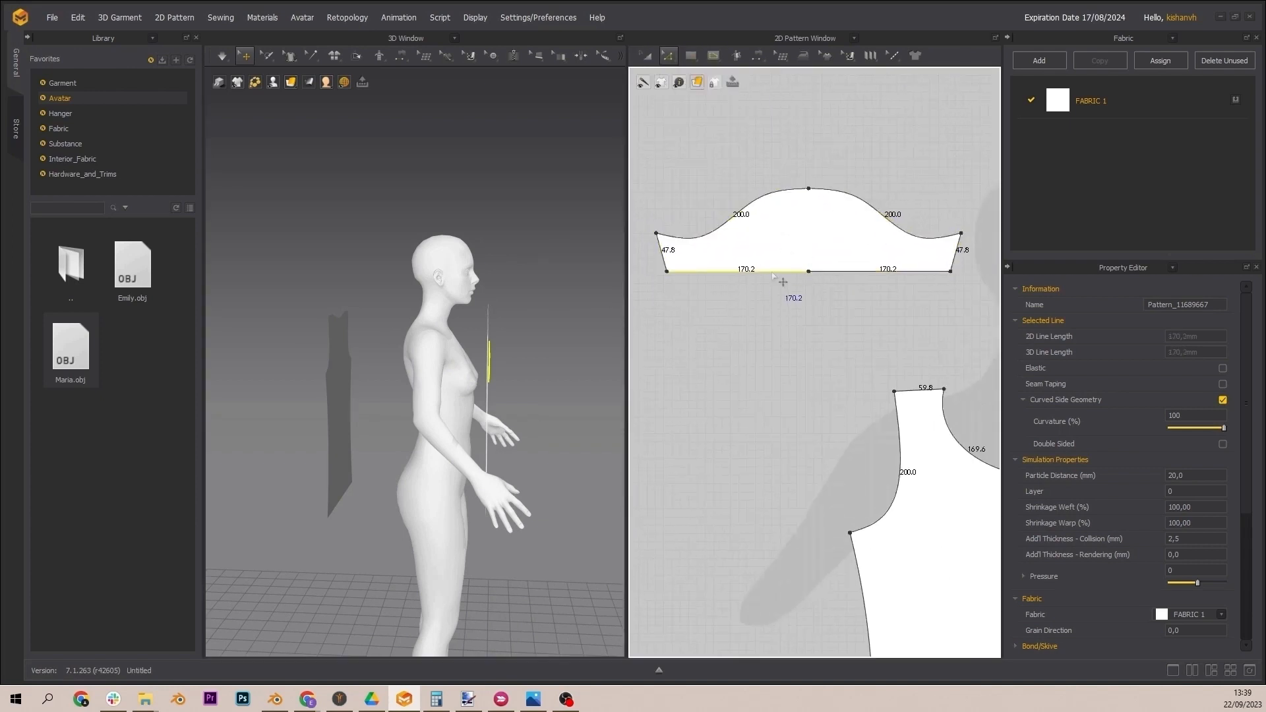
left_click(838, 273)
key("Escape")
left_click(844, 276)
left_click_drag(798, 276, 811, 295)
Step: Rotate the sleeve sideways in 3D and position it beside the avatar's right upper arm, tilted along the arm
right_click_drag(554, 391, 474, 377)
left_click(466, 383)
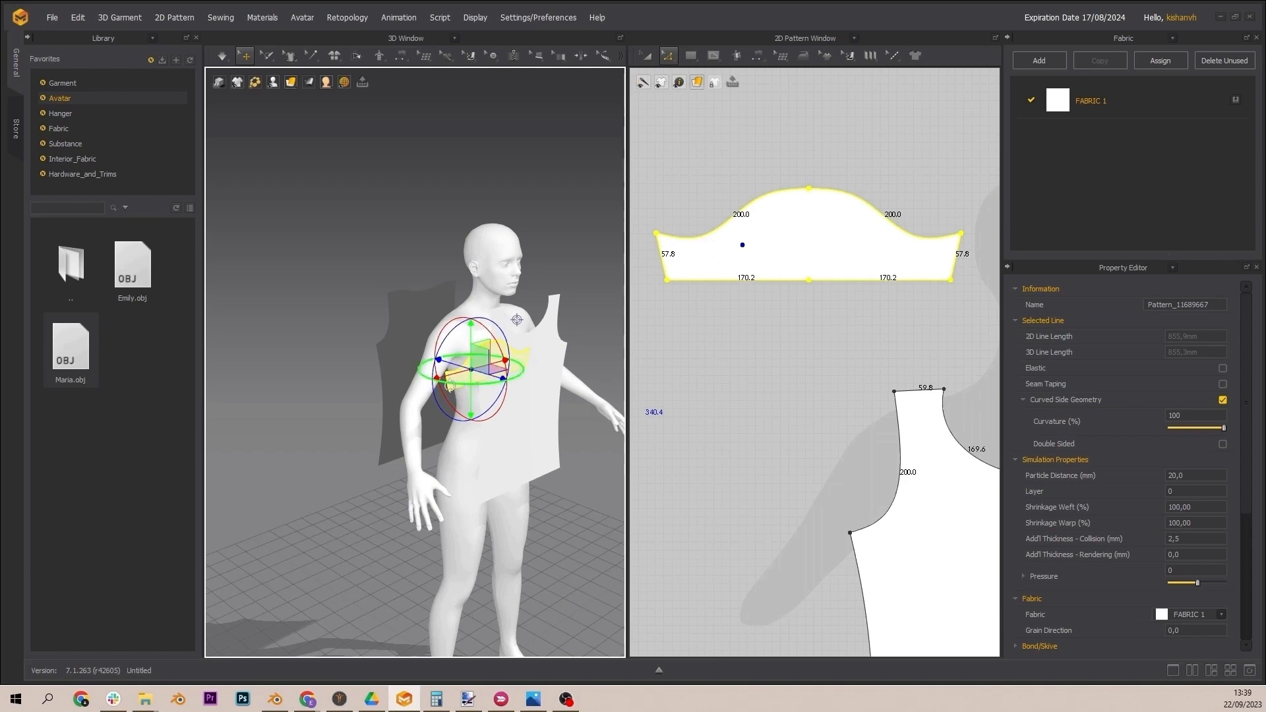
left_click_drag(417, 381, 348, 366)
left_click_drag(449, 336, 469, 319)
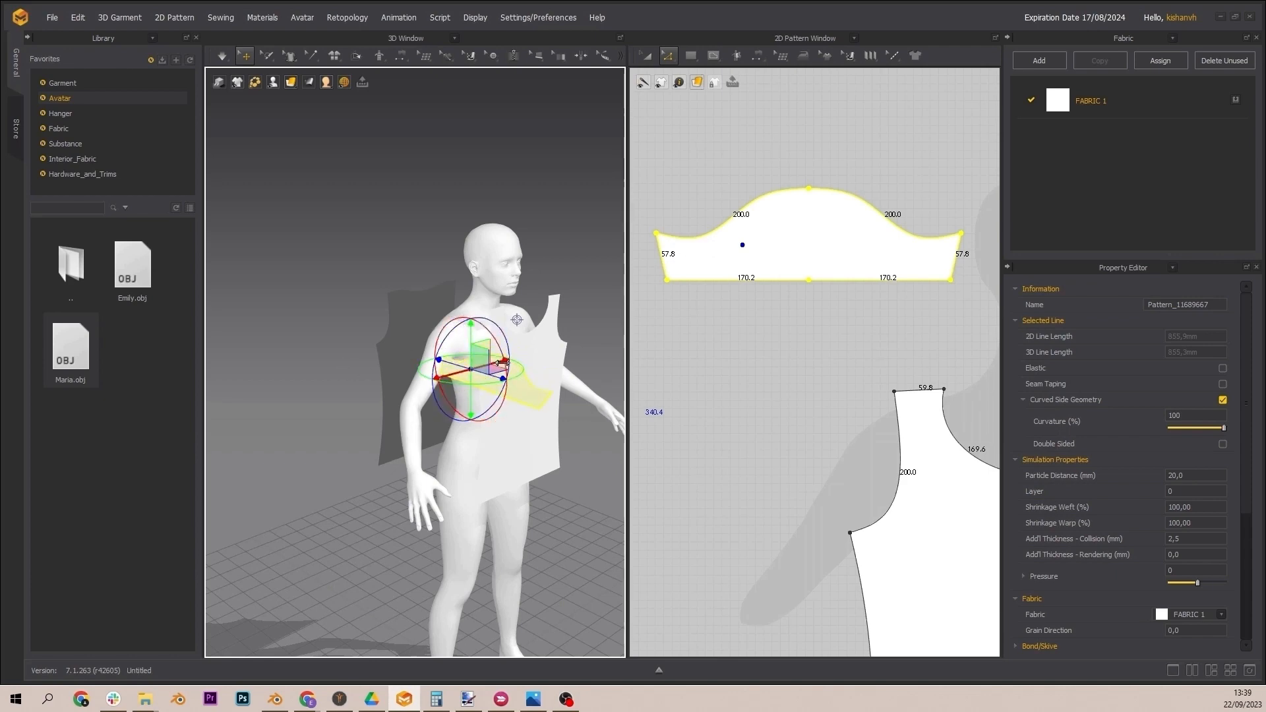
left_click_drag(498, 363, 389, 317)
right_click_drag(480, 369, 379, 350)
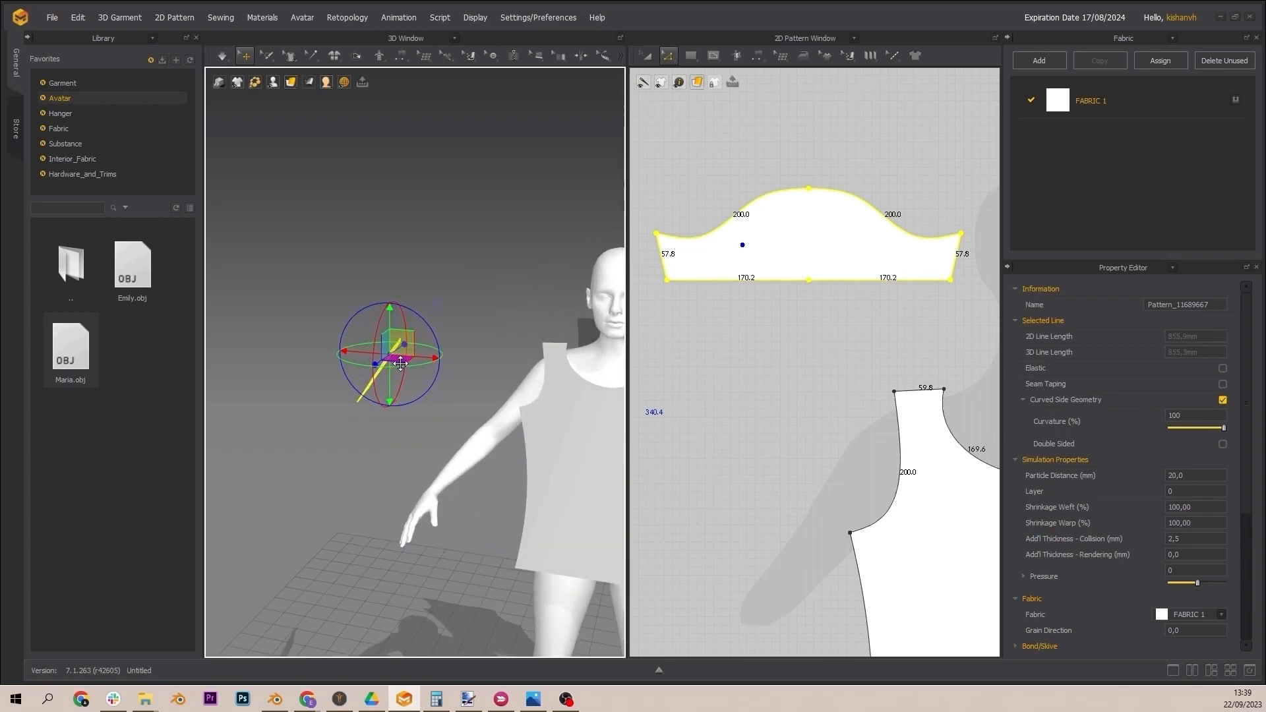
left_click_drag(432, 358, 531, 367)
middle_click_drag(550, 324, 552, 297)
scroll(501, 328, "down", 1)
scroll(505, 323, "up", 3)
scroll(505, 320, "down", 5)
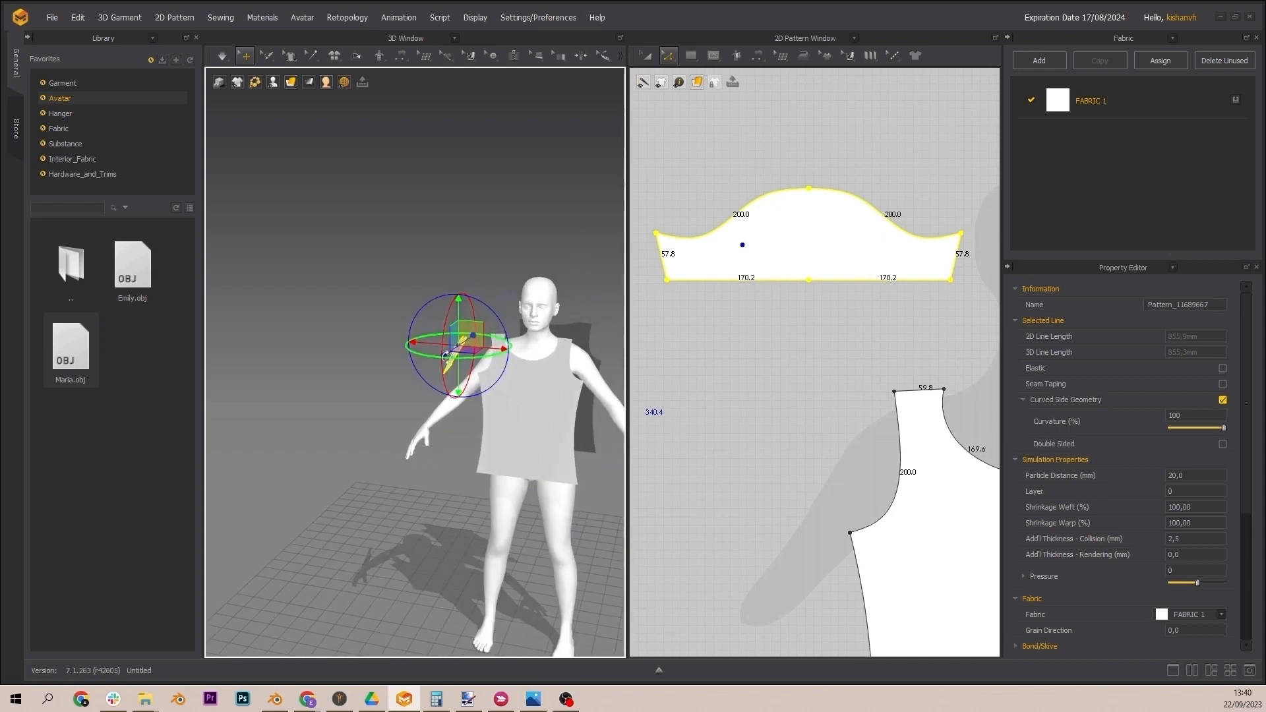
Step: Mirror-paste the sleeve to the avatar's left side and shift the copy in line with the left shoulder
right_click(437, 333)
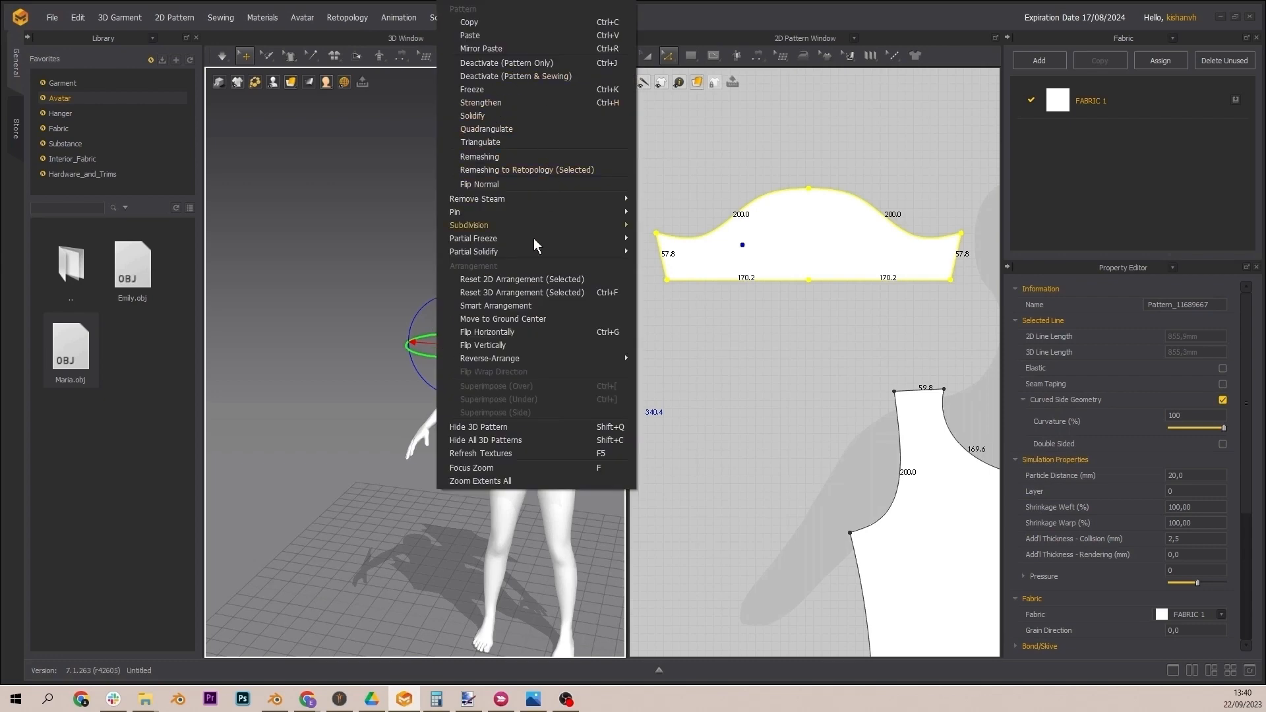
left_click(512, 49)
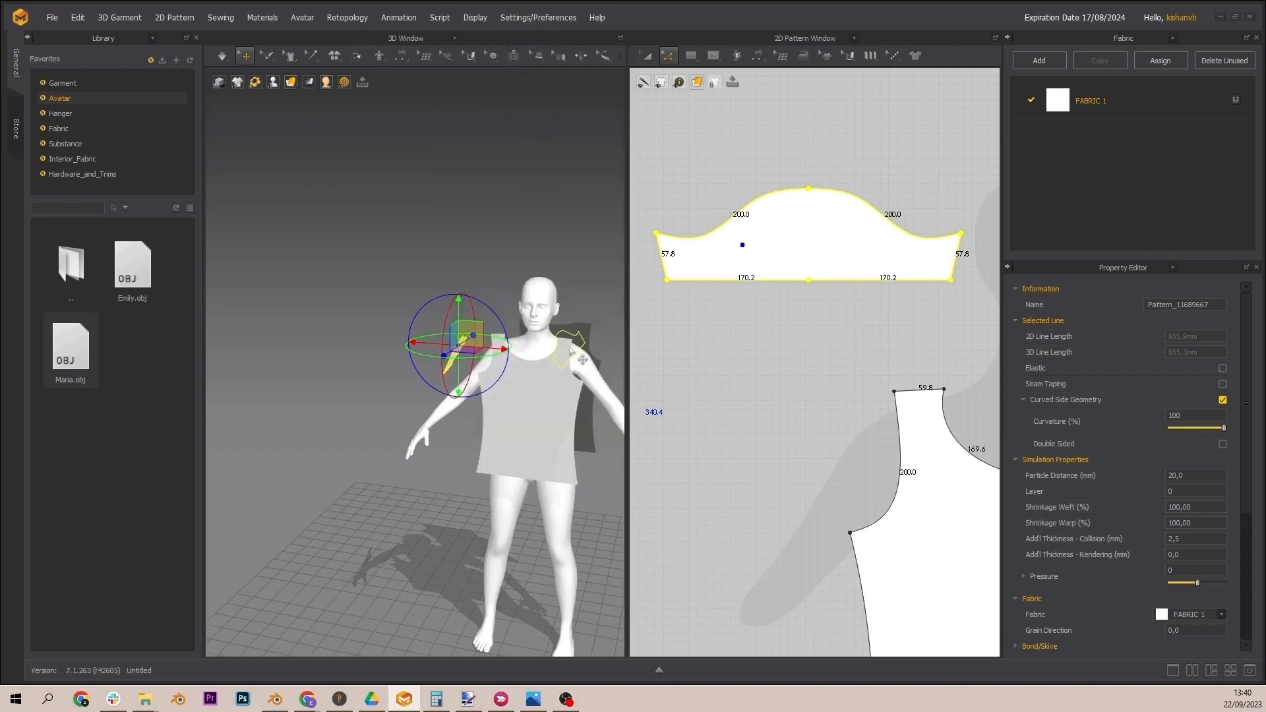
left_click(600, 358)
right_click_drag(597, 361, 741, 426)
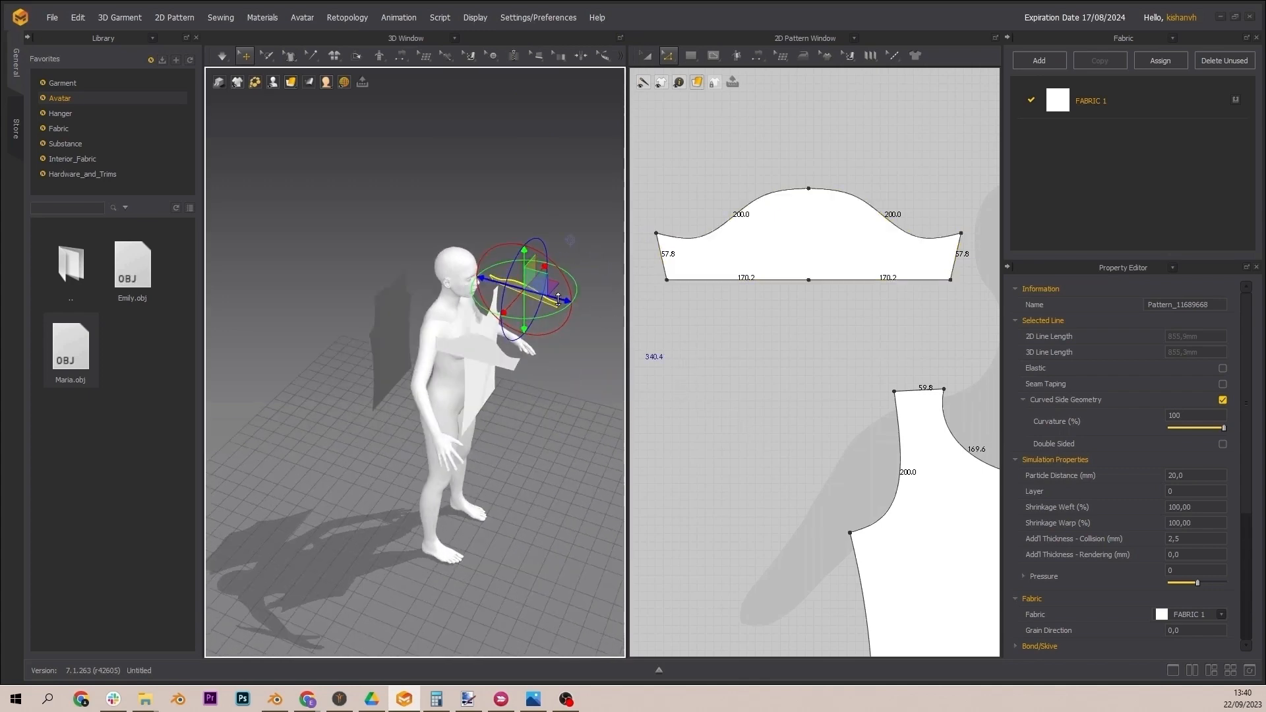
left_click_drag(560, 300, 505, 287)
left_click(500, 356)
right_click_drag(503, 351, 541, 364)
right_click_drag(540, 253, 489, 390)
right_click_drag(480, 330, 480, 101)
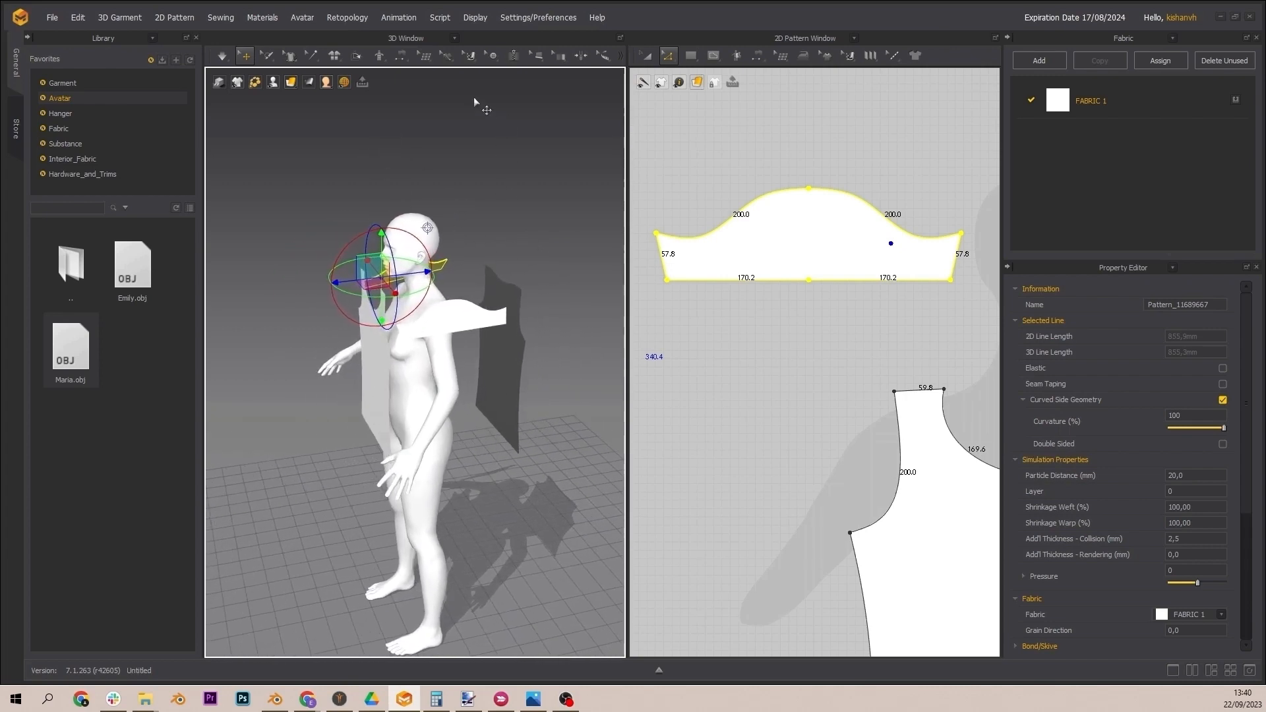
Step: With Segment Sewing, join the left sleeve's side edges together and its cap halves to the front and back armholes
mouse_move(544, 57)
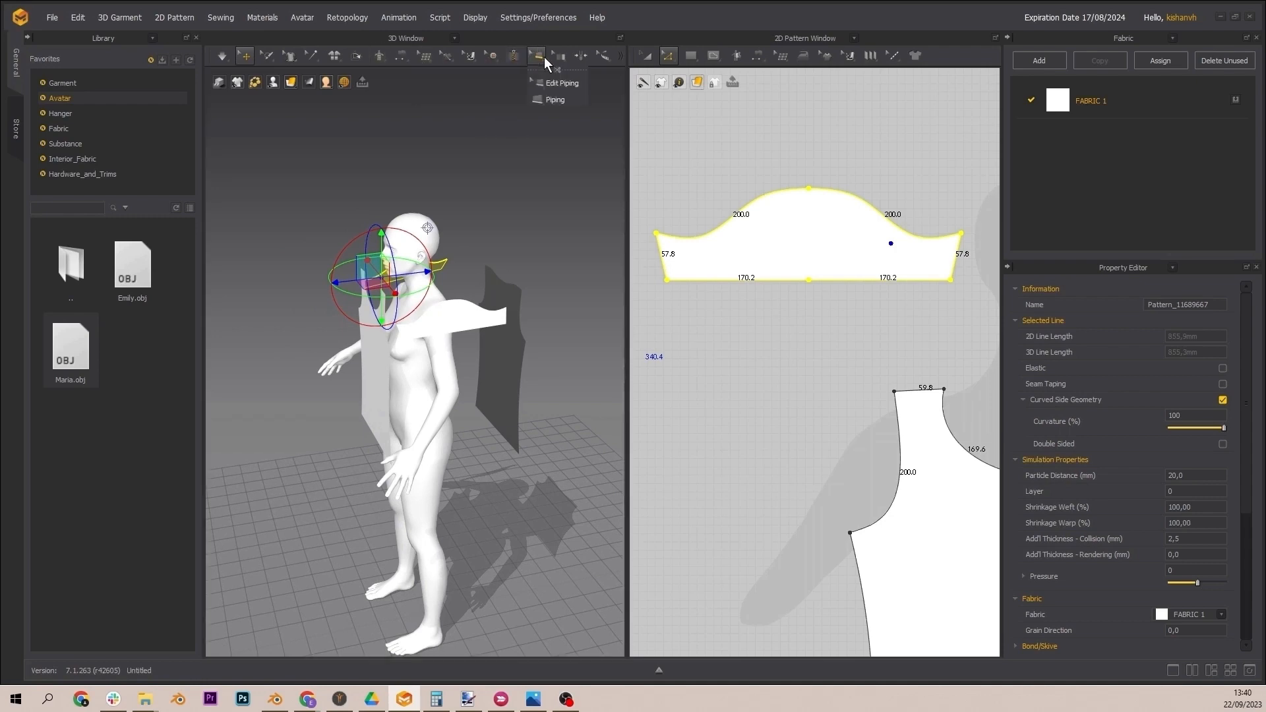
left_click(401, 56)
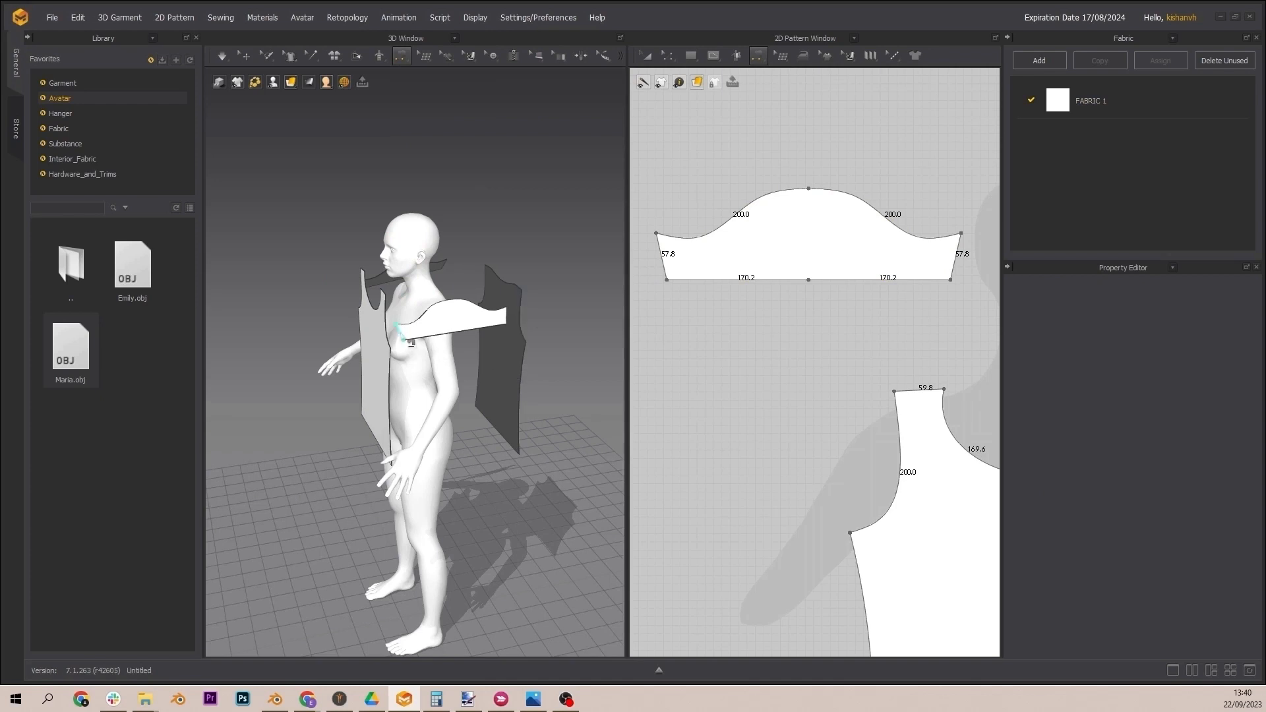
left_click(479, 328)
left_click(509, 318)
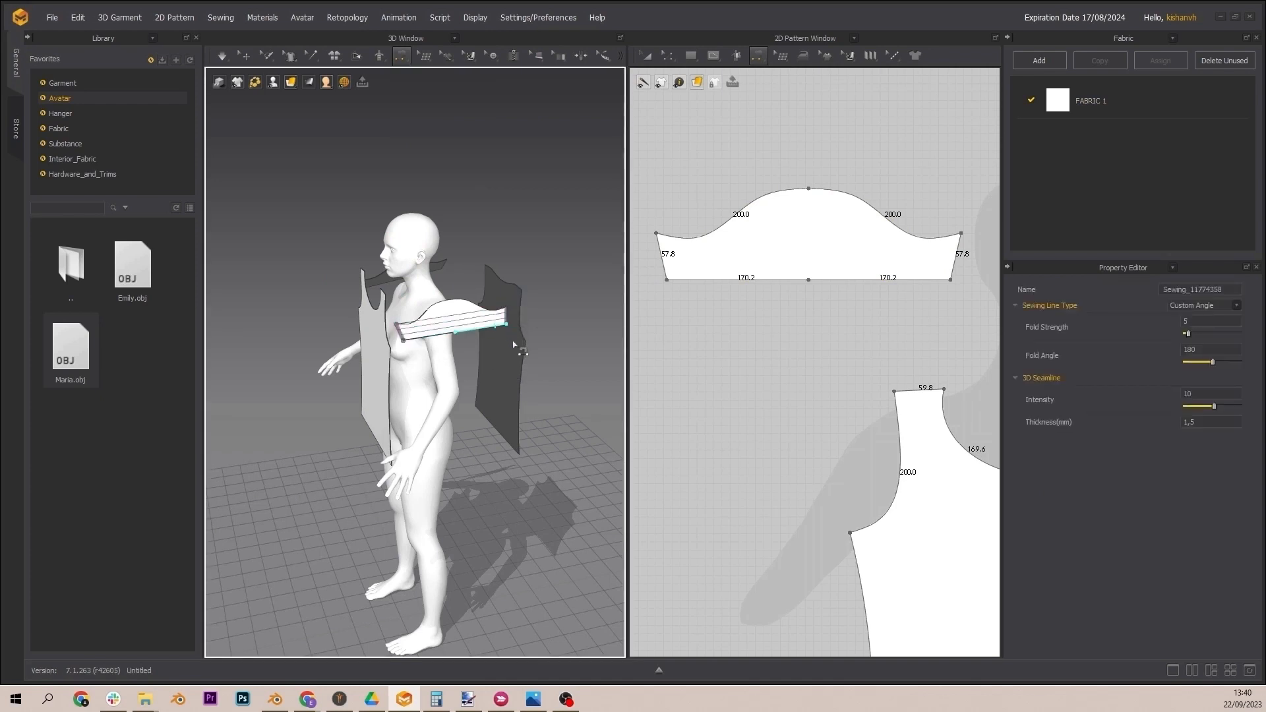
left_click(427, 317)
left_click(399, 323)
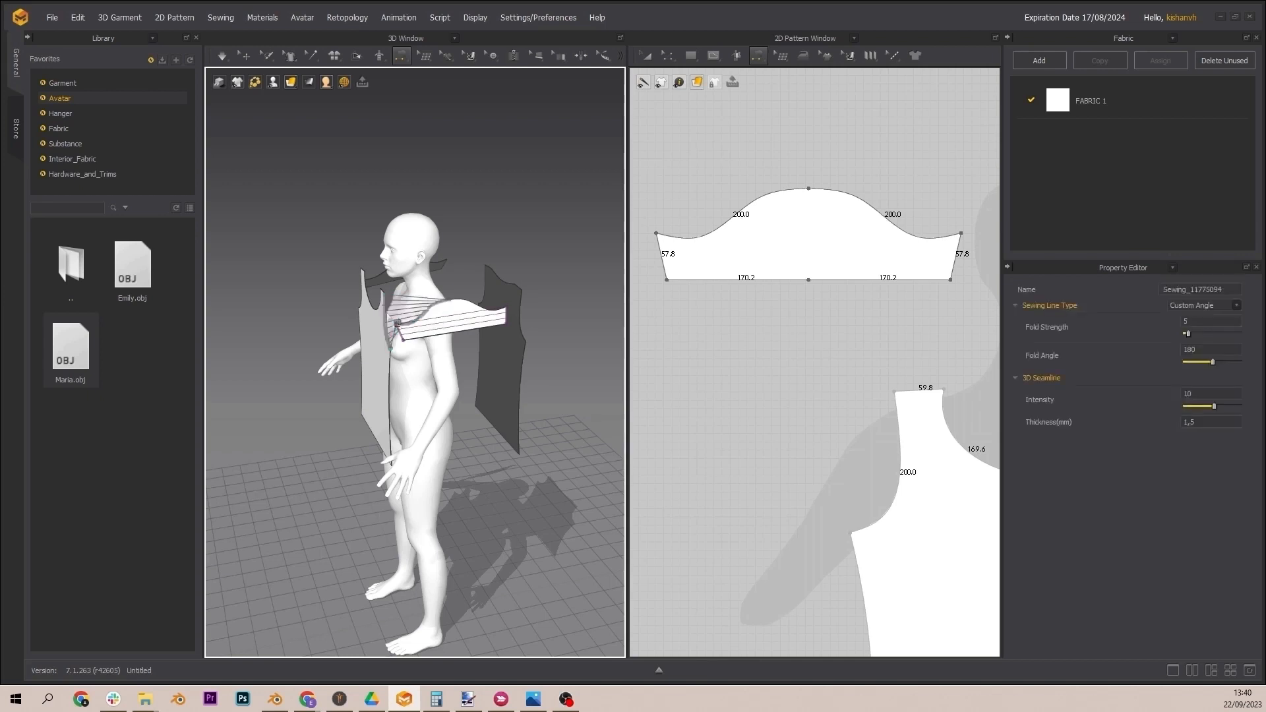
left_click(493, 315)
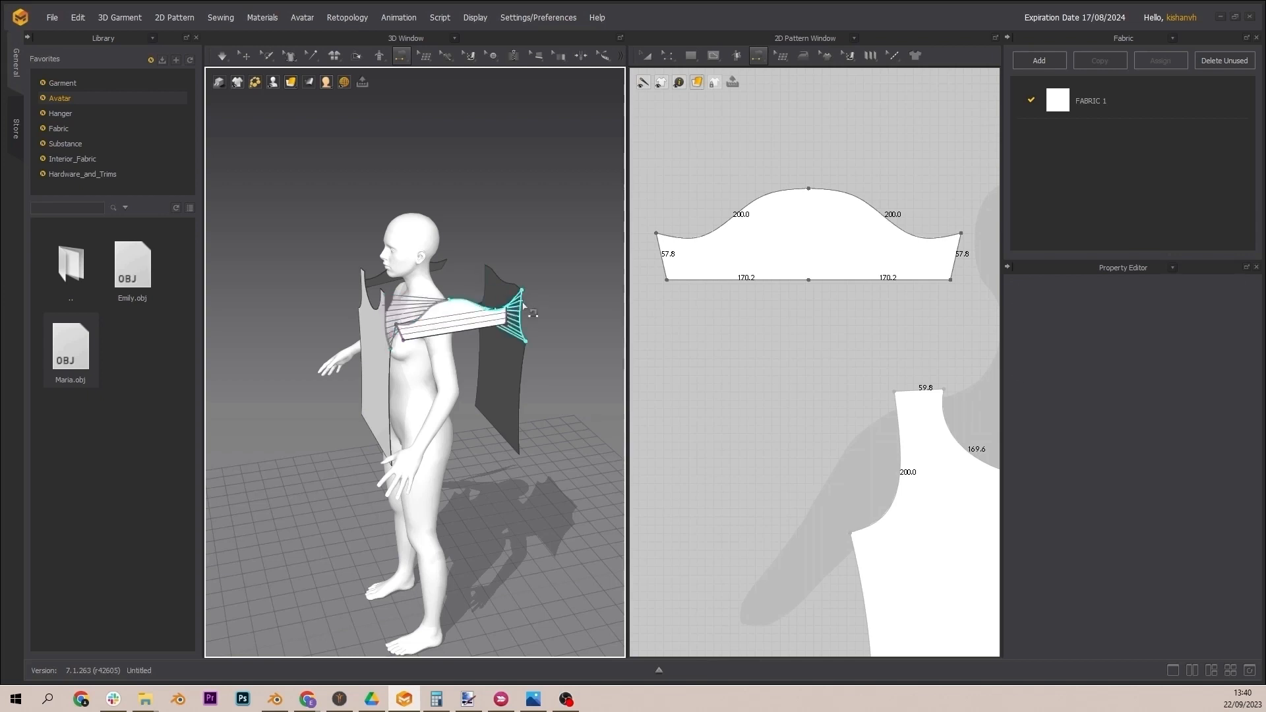
right_click_drag(524, 306, 346, 392)
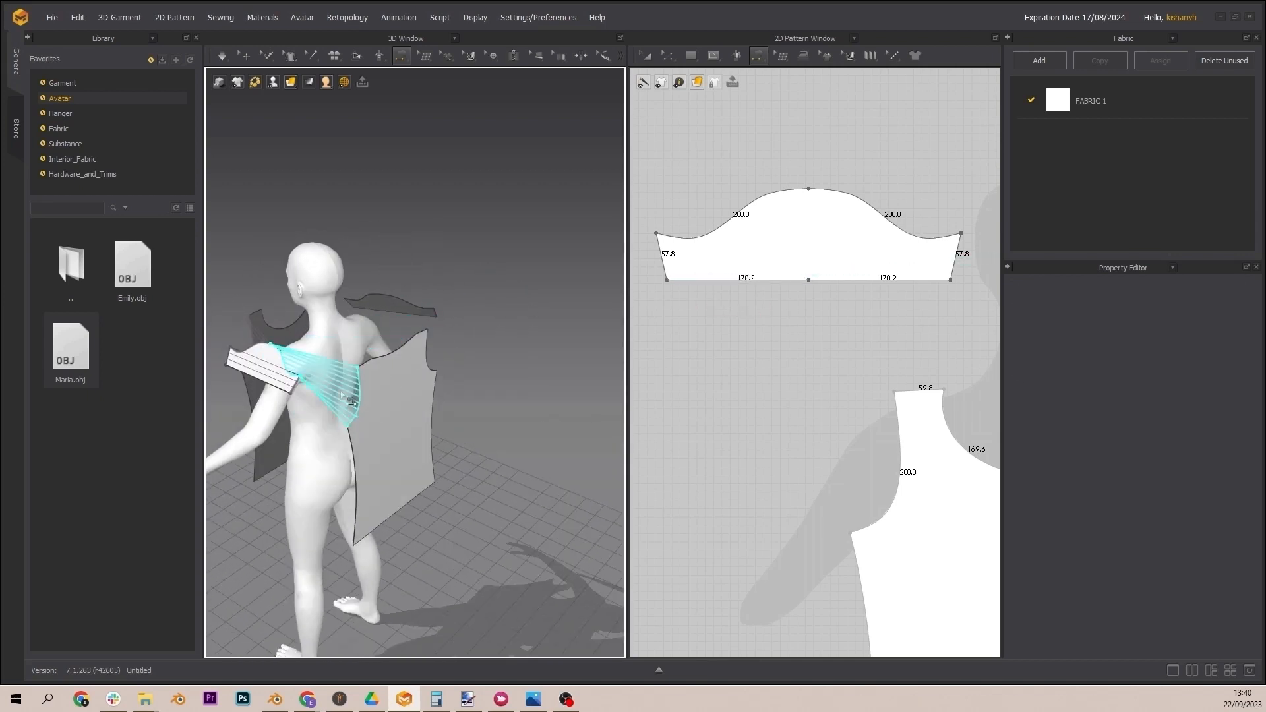
right_click_drag(409, 356, 455, 362)
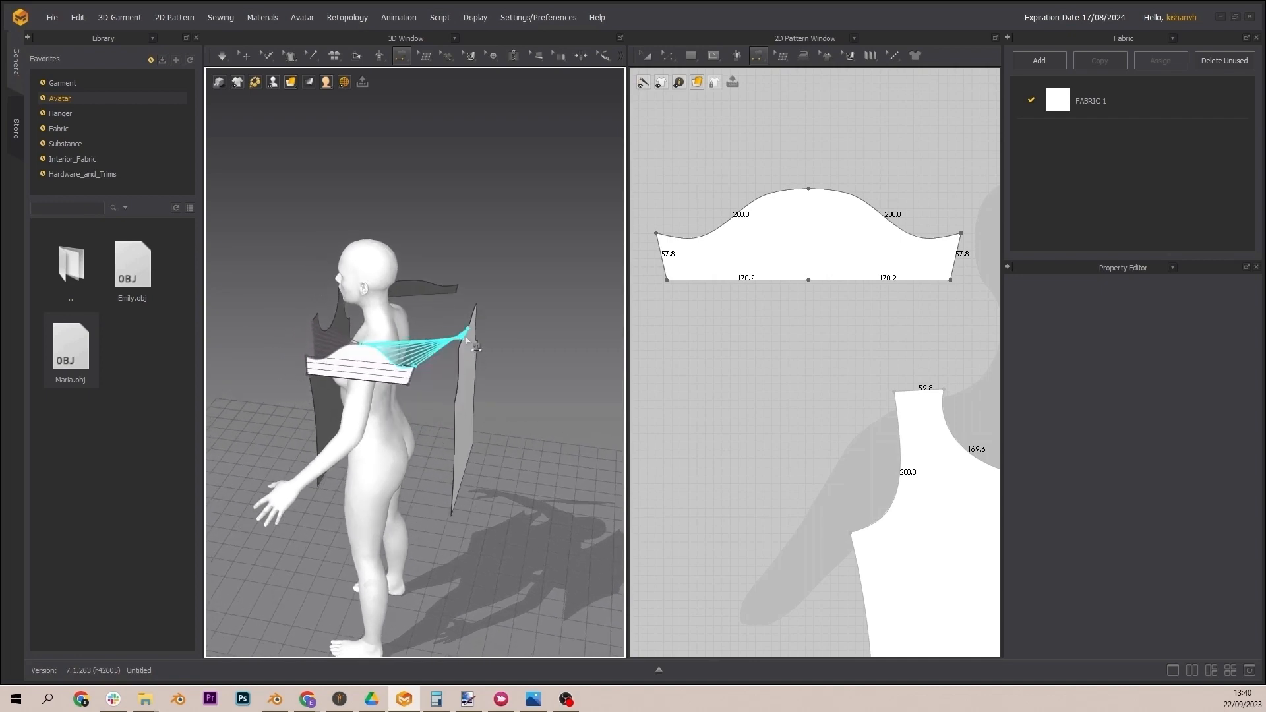
left_click(468, 389)
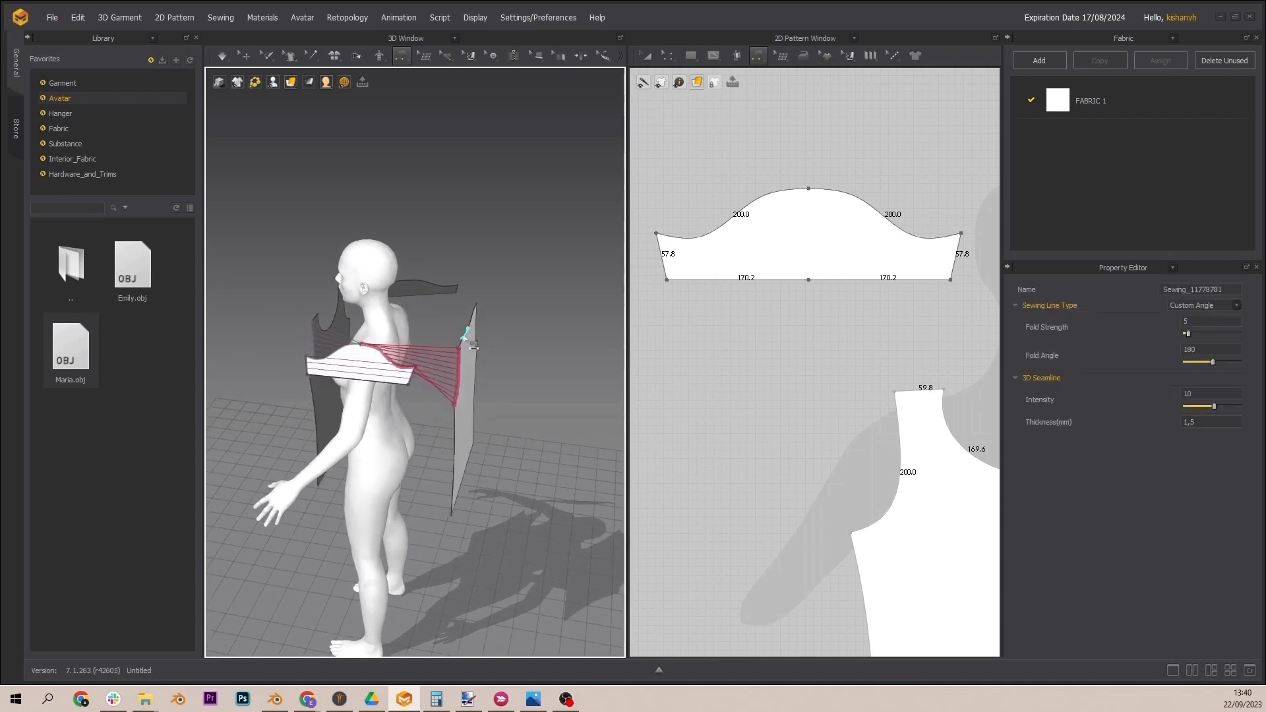
Step: Sew both shoulder edges of the back piece to the matching shoulder edges of the front piece
left_click(461, 342)
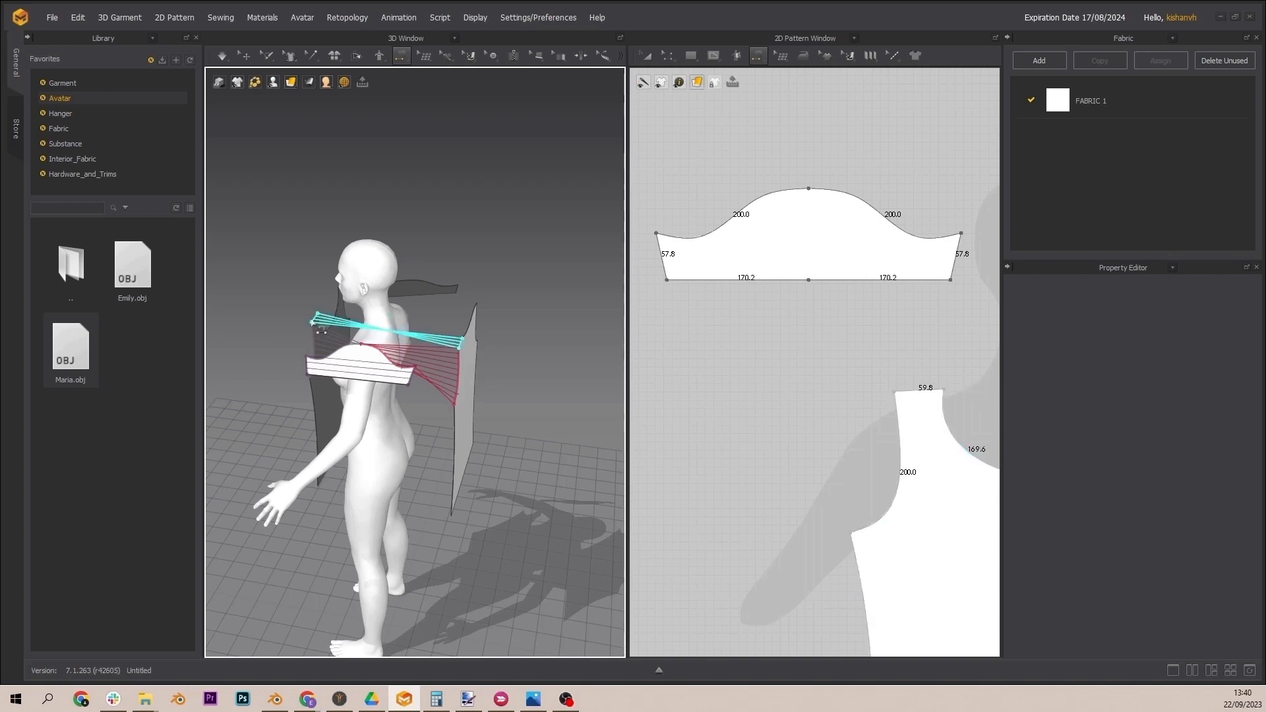
mouse_move(321, 331)
right_mouse_down()
mouse_move(257, 325)
mouse_move(327, 312)
right_mouse_up()
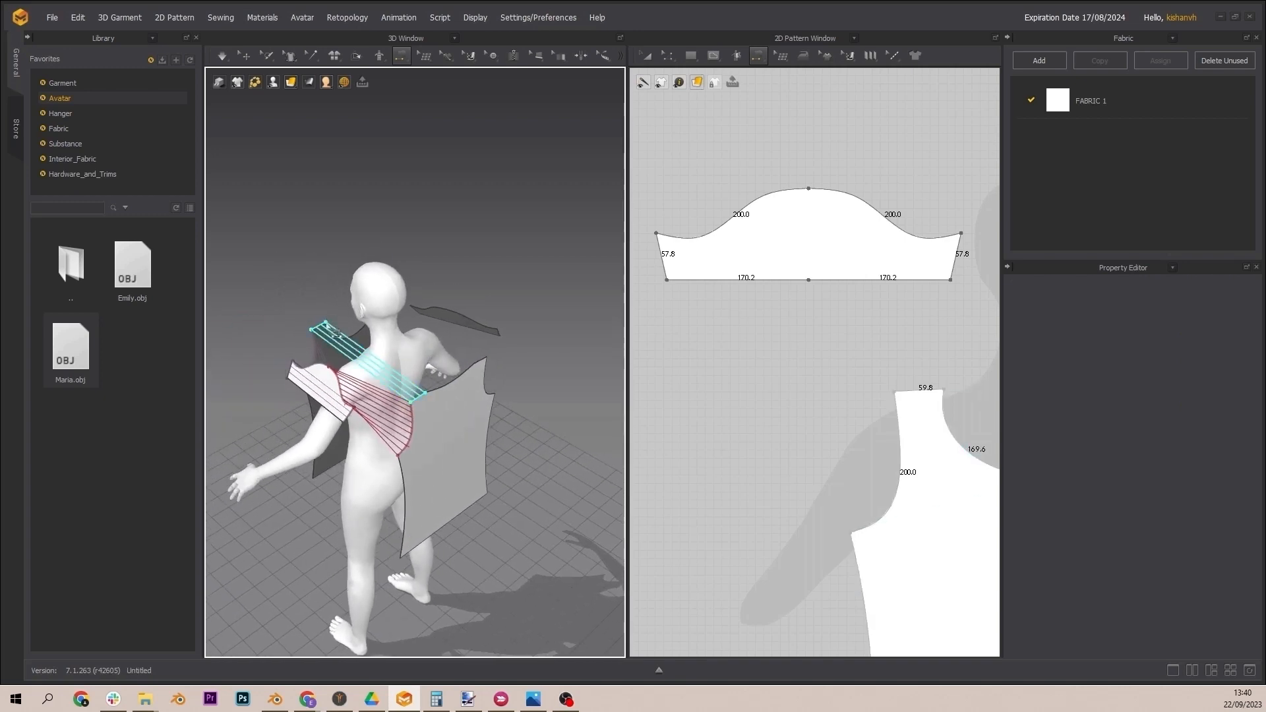
left_click(322, 326)
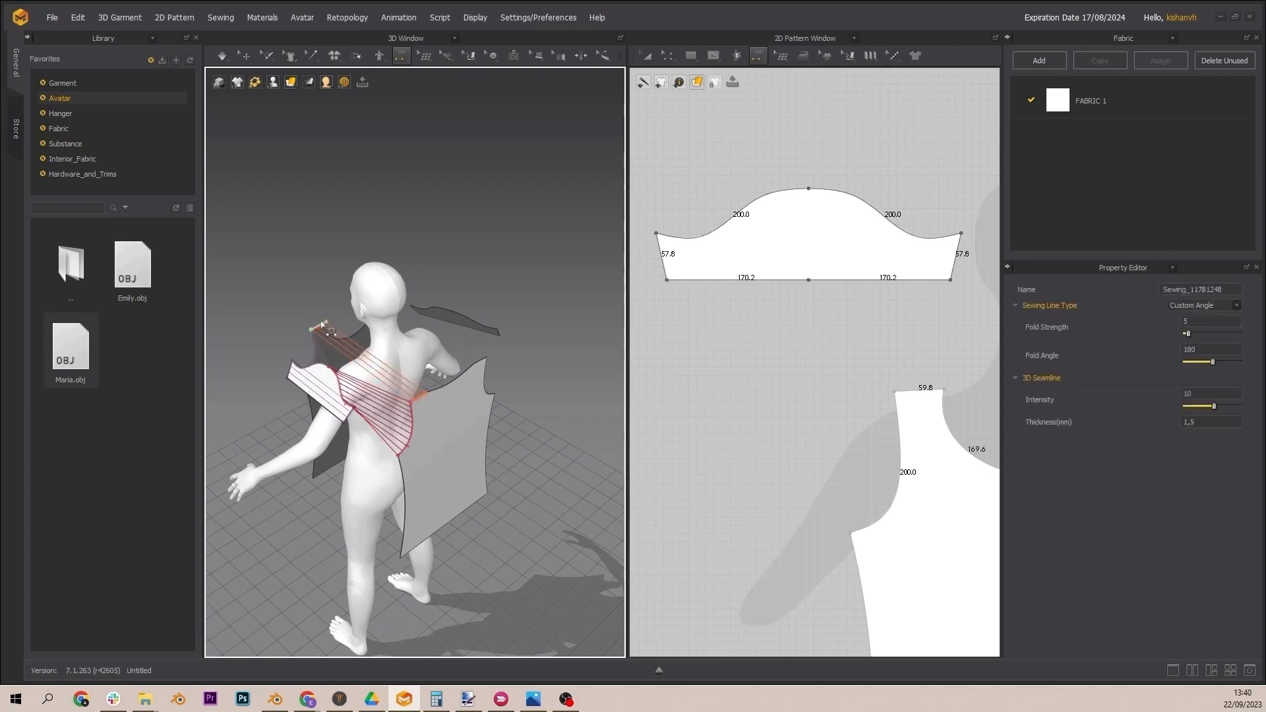
left_click(484, 360)
right_click_drag(506, 351, 403, 341)
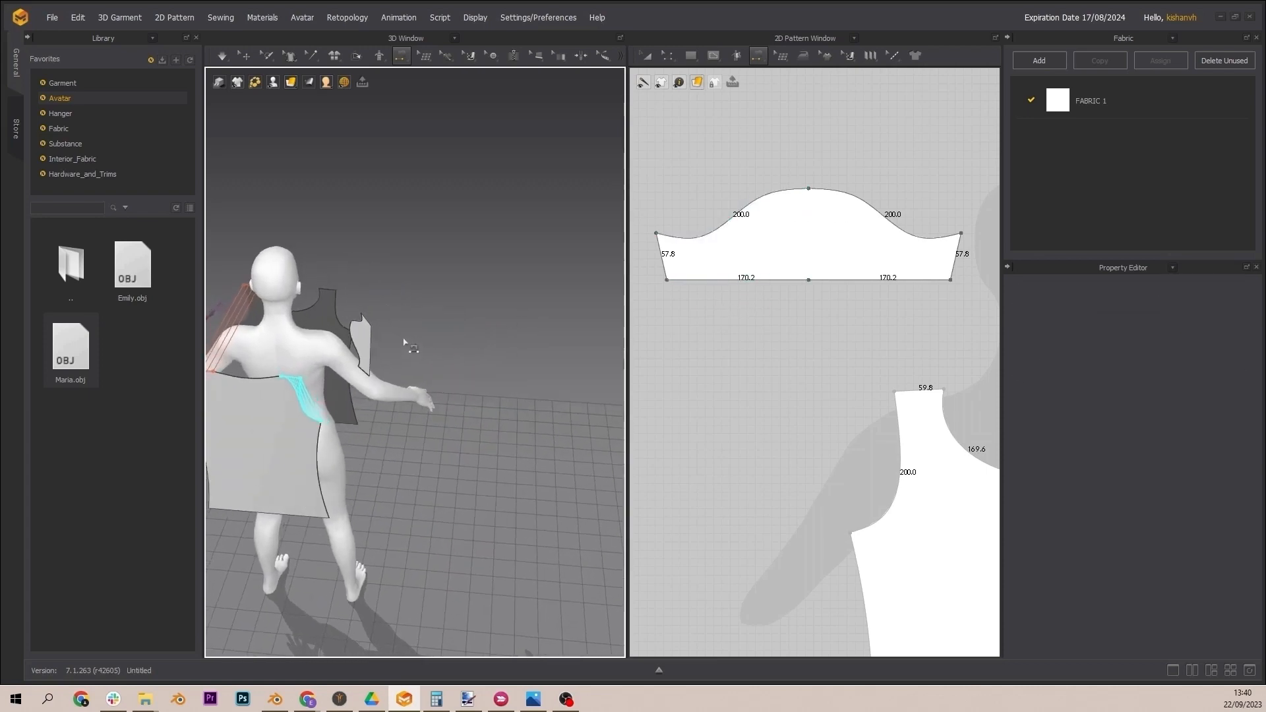
left_click(339, 302)
Step: Sew the right sleeve's cap halves to the back and front armholes and join its side edges together
right_click_drag(385, 371, 374, 379)
middle_click_drag(377, 335, 515, 339)
left_click(451, 333)
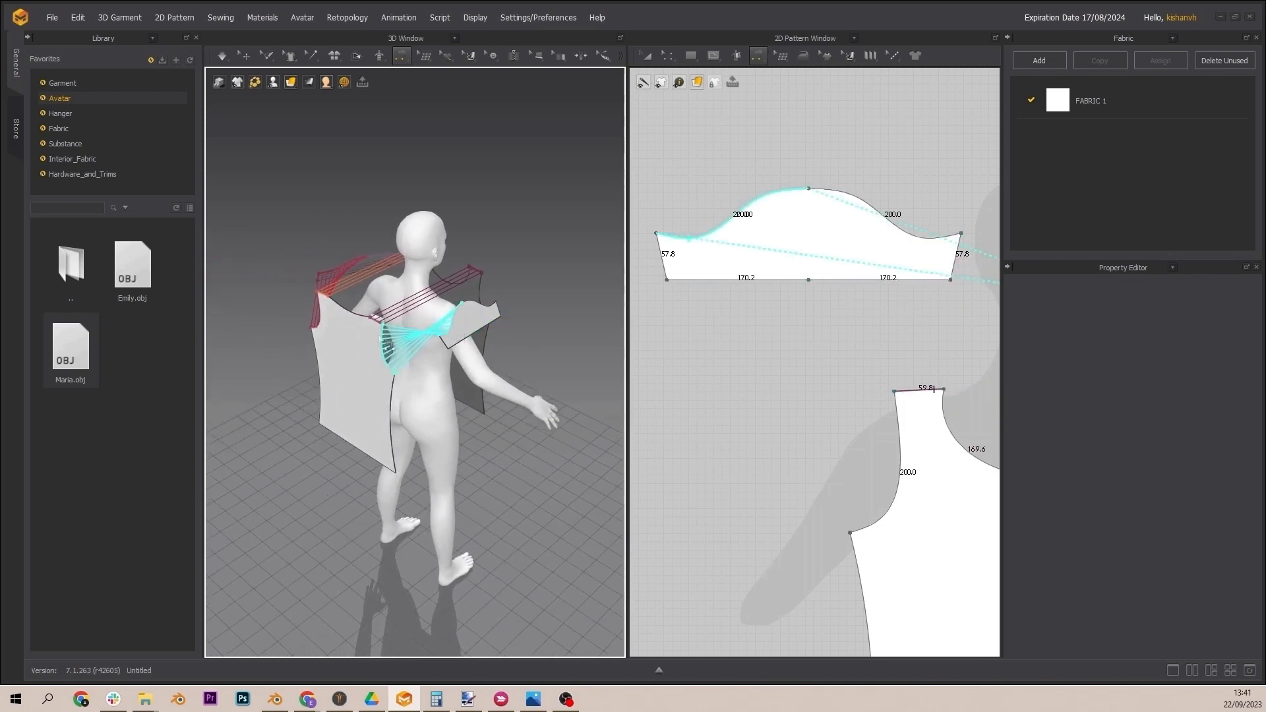
left_click(385, 358)
left_click(480, 303)
left_click(484, 295)
right_click_drag(483, 295, 416, 302)
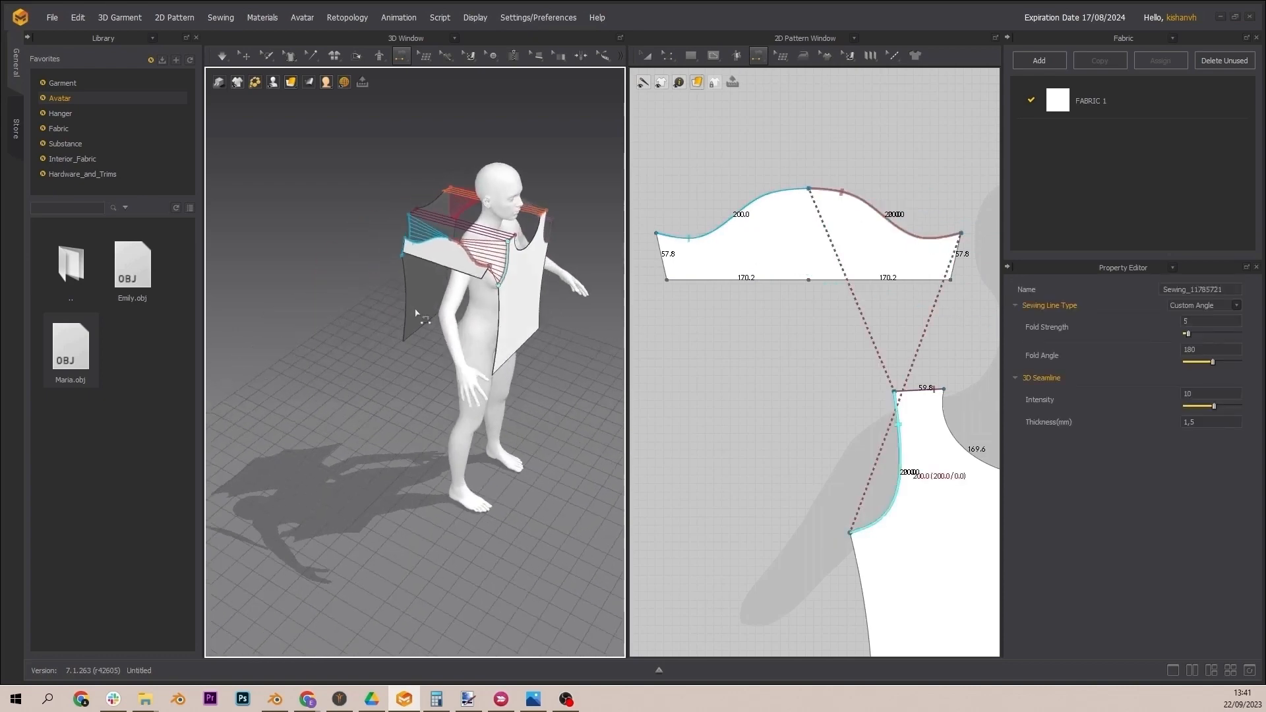
left_click(494, 288)
left_click(404, 251)
Step: Sew the front and back pieces together along both side seams of the body
right_click_drag(496, 305, 450, 291)
middle_click_drag(490, 290, 401, 294)
left_click(422, 341)
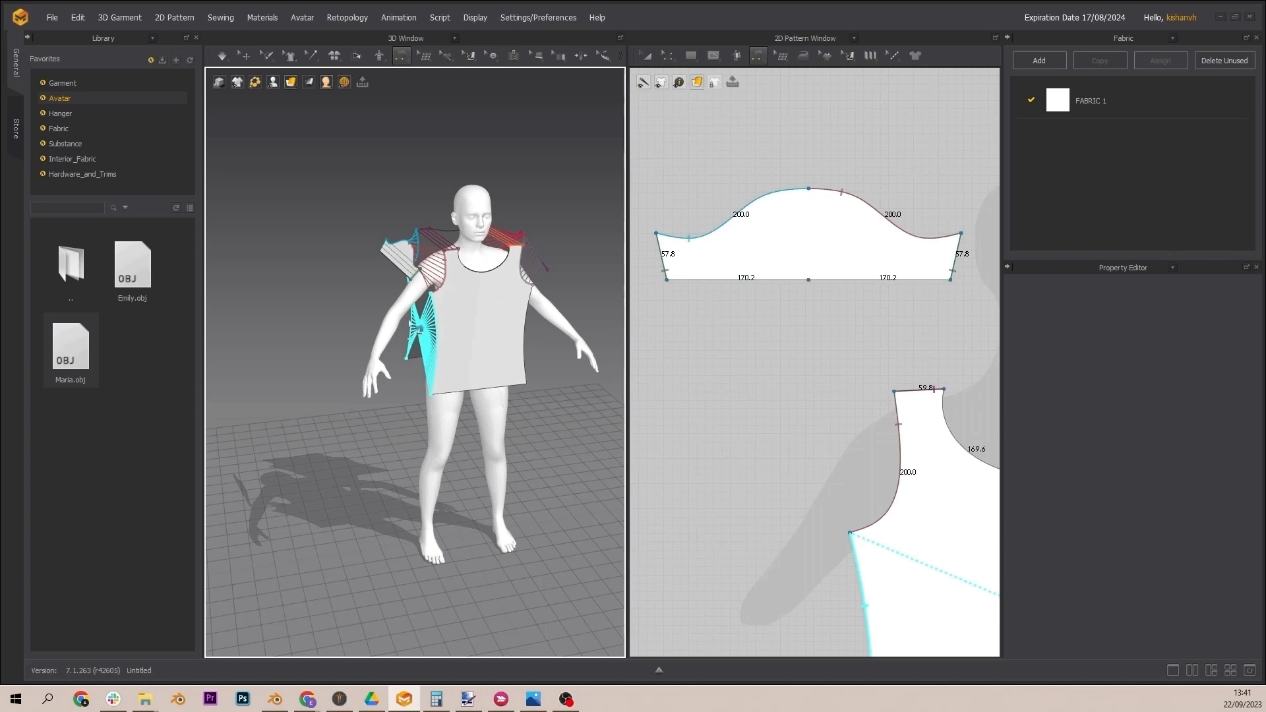
left_click(418, 330)
right_click_drag(429, 302, 319, 344)
left_click(254, 346)
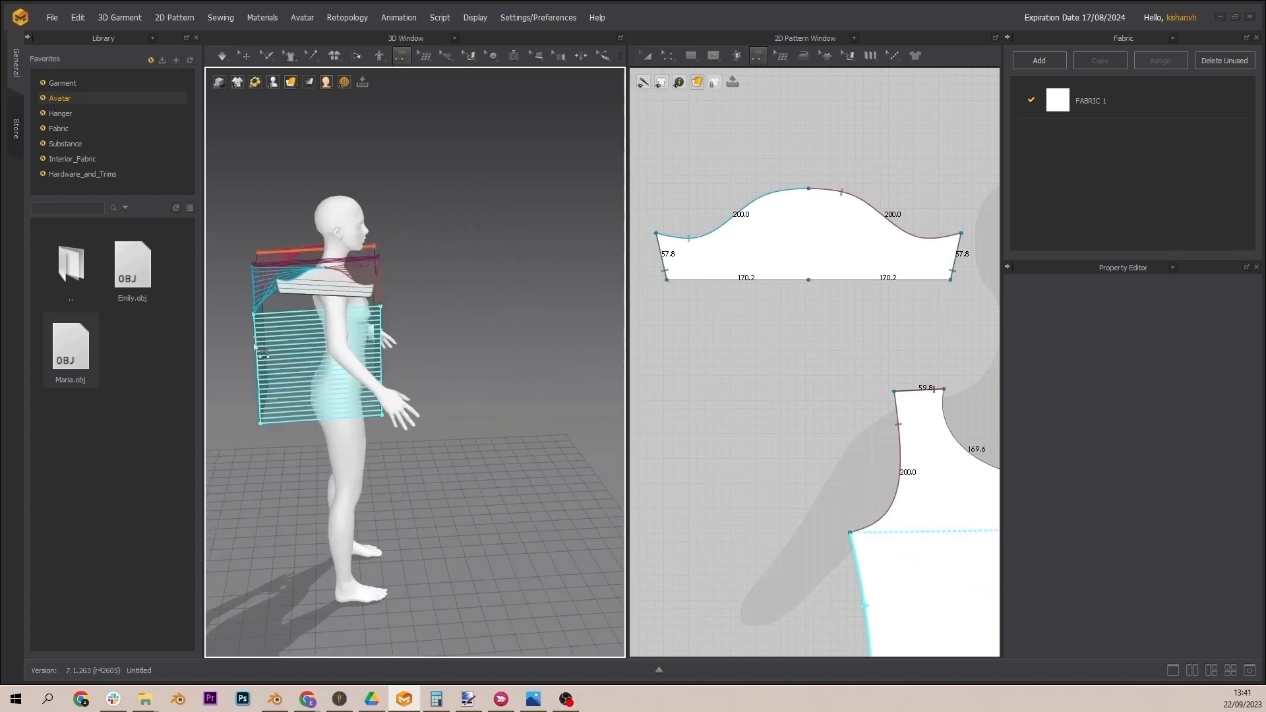
right_click_drag(500, 319, 256, 302)
left_click(560, 358)
right_click_drag(597, 357, 548, 317)
left_click(525, 363)
Step: Simulate the sewn T-shirt on the avatar and inspect its fit from the front, selecting the left sleeve
key("space")
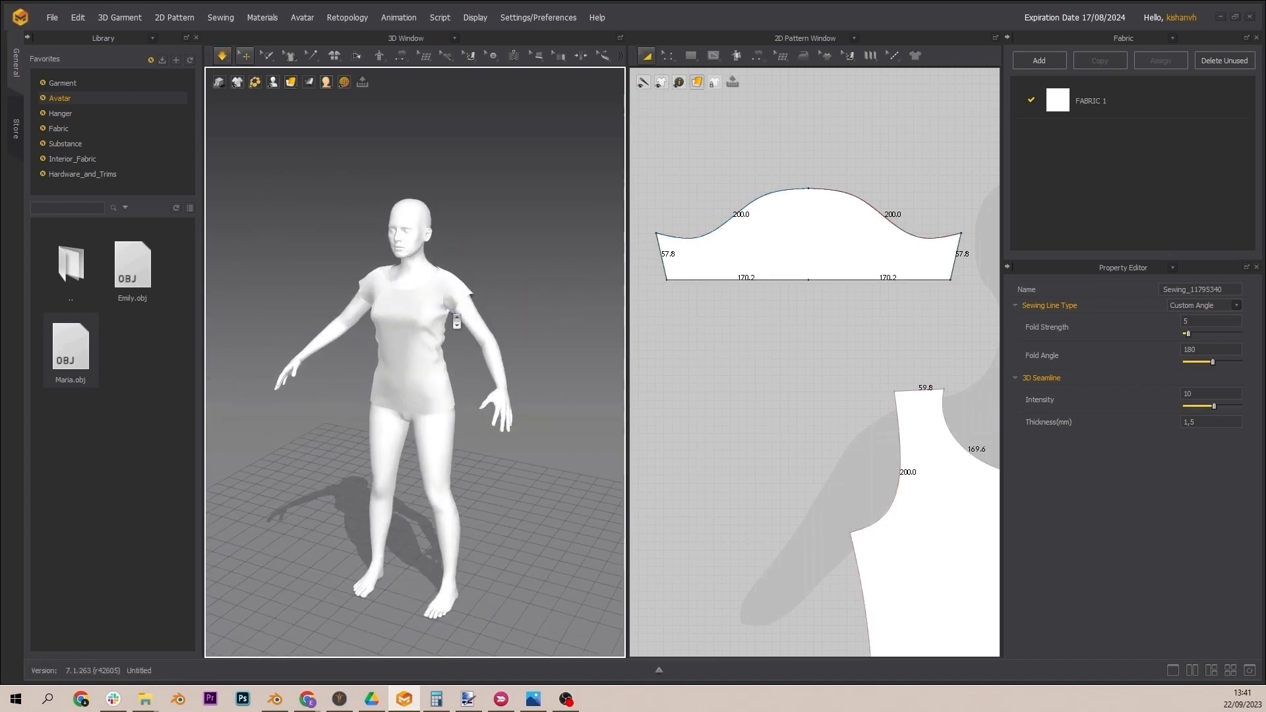
scroll(417, 327, "up", 5)
right_click_drag(432, 307, 468, 252)
left_click(302, 240)
left_click(451, 250)
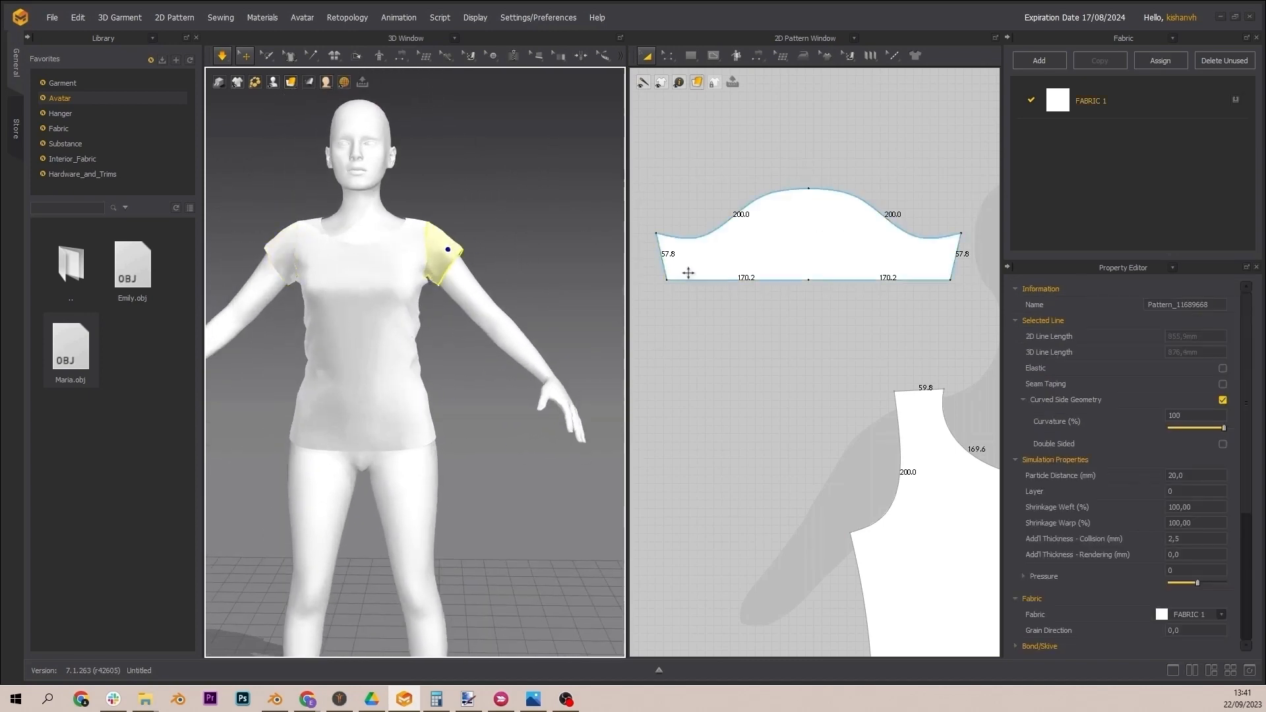
scroll(785, 264, "down", 3)
scroll(800, 220, "up", 5)
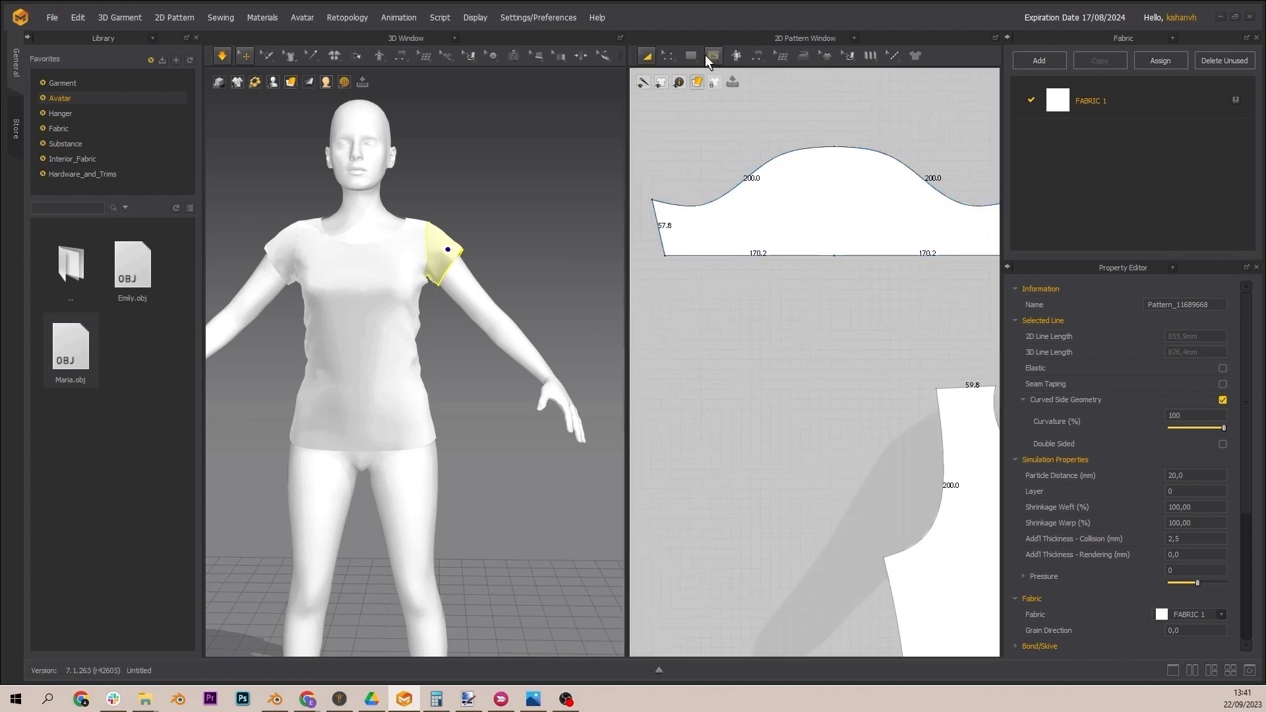
left_click(714, 56)
left_click(752, 116)
left_click_drag(836, 257, 665, 246)
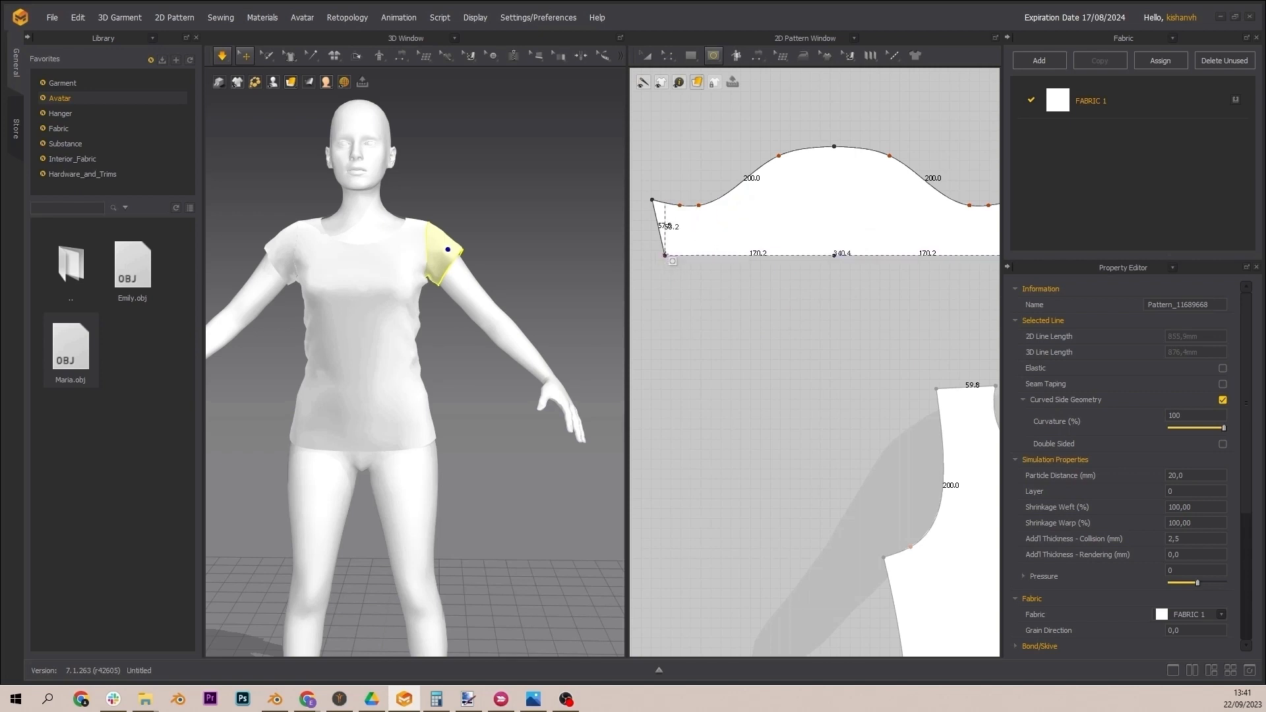
left_click(665, 256)
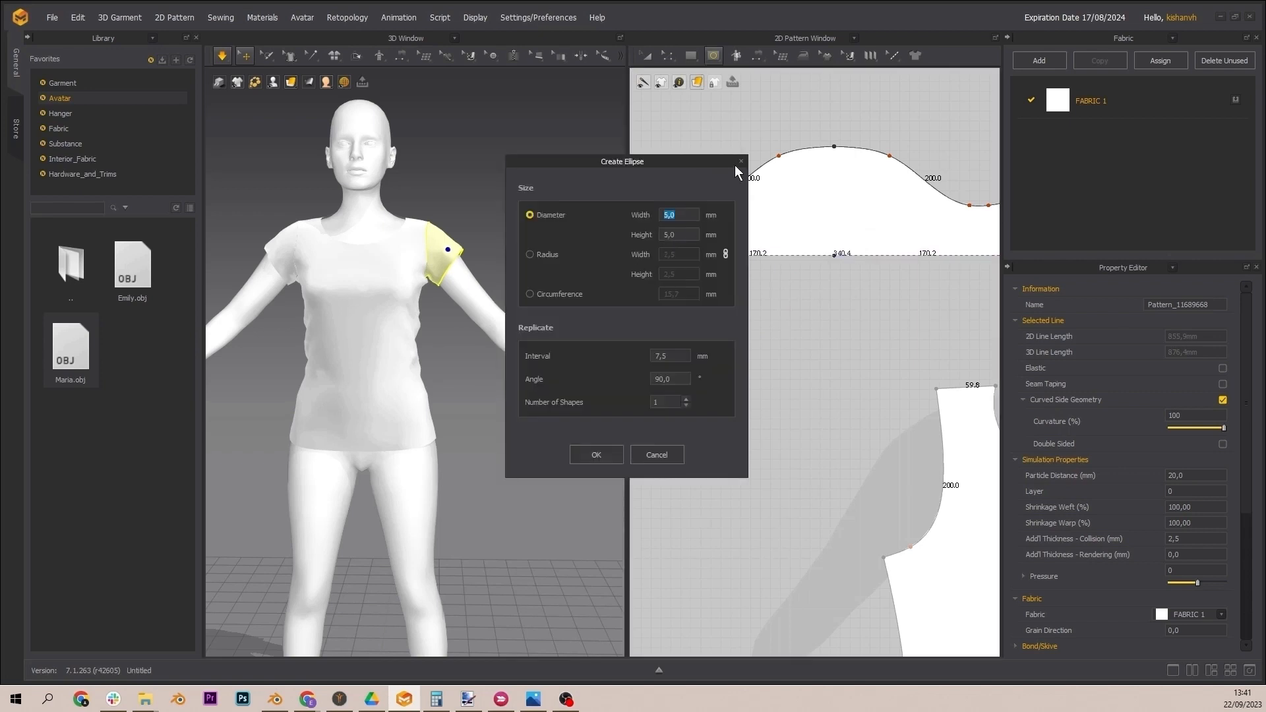
left_click(740, 164)
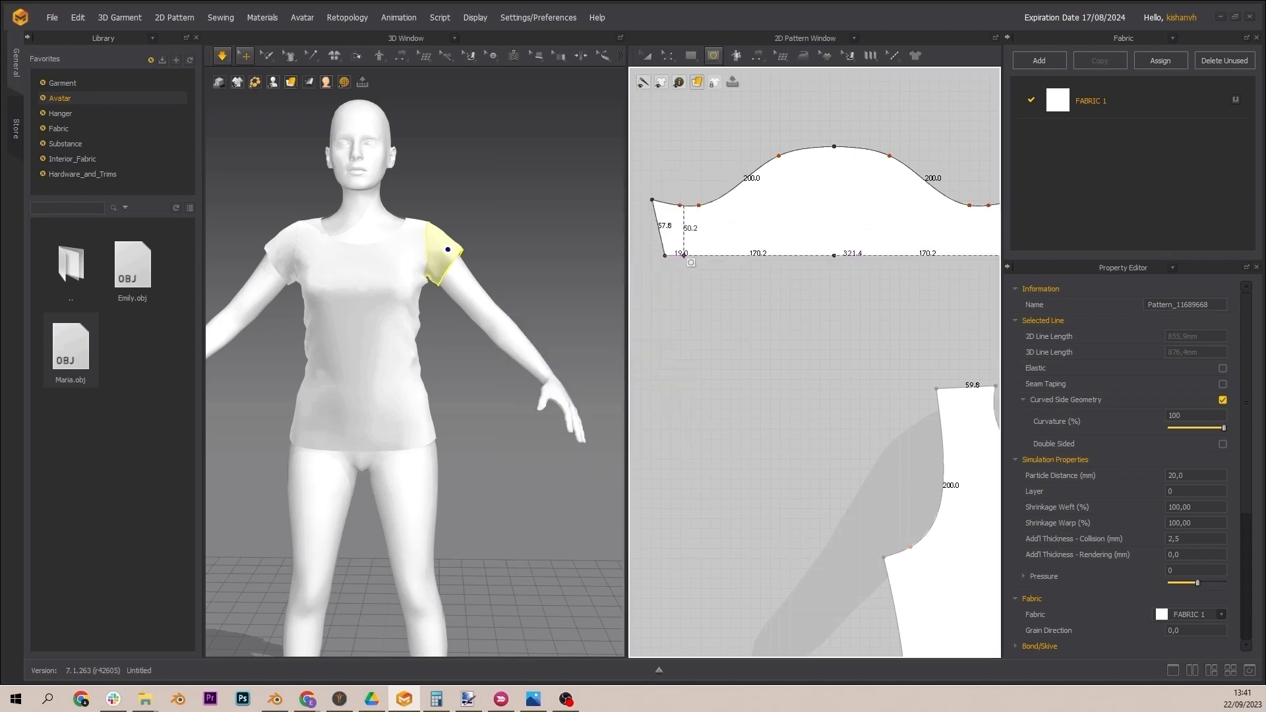
left_click(684, 246)
left_click(740, 162)
Step: Draw a short vertical internal guide line, about 13 mm long, upward from the right sleeve's hem near the underarm edge
left_click(711, 58)
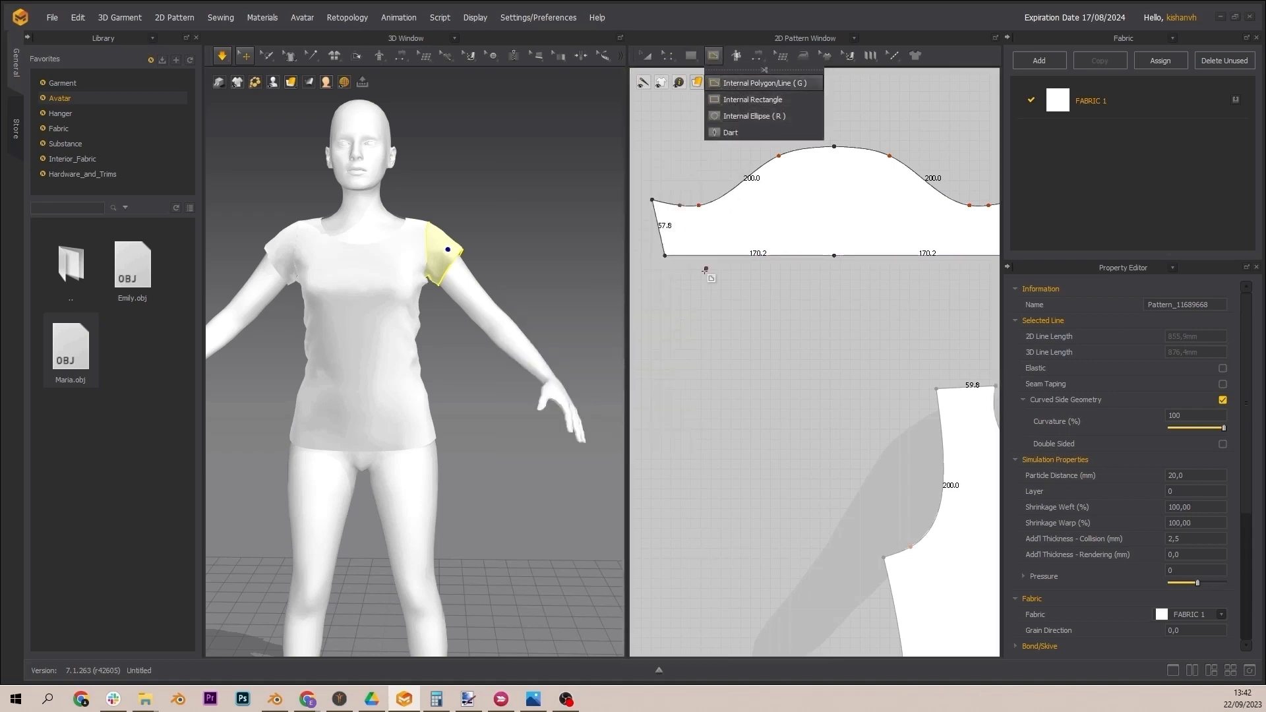
left_click(732, 82)
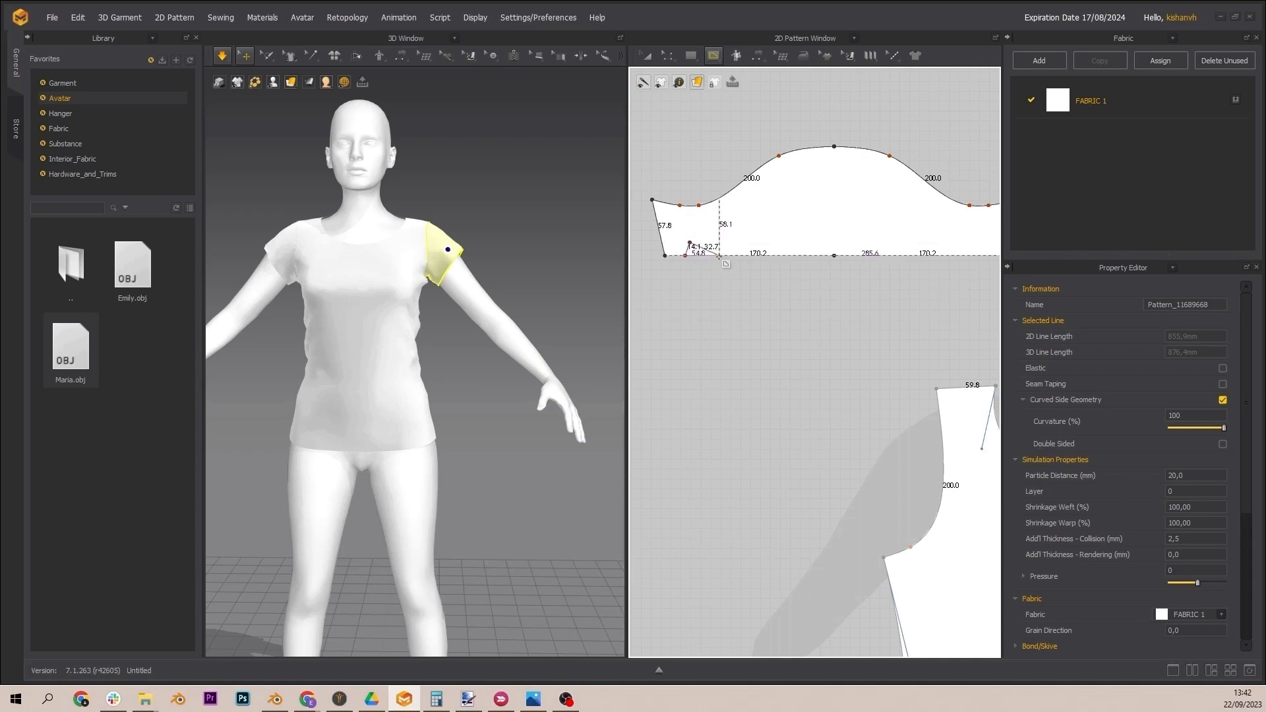
left_click(691, 256)
left_click(691, 242)
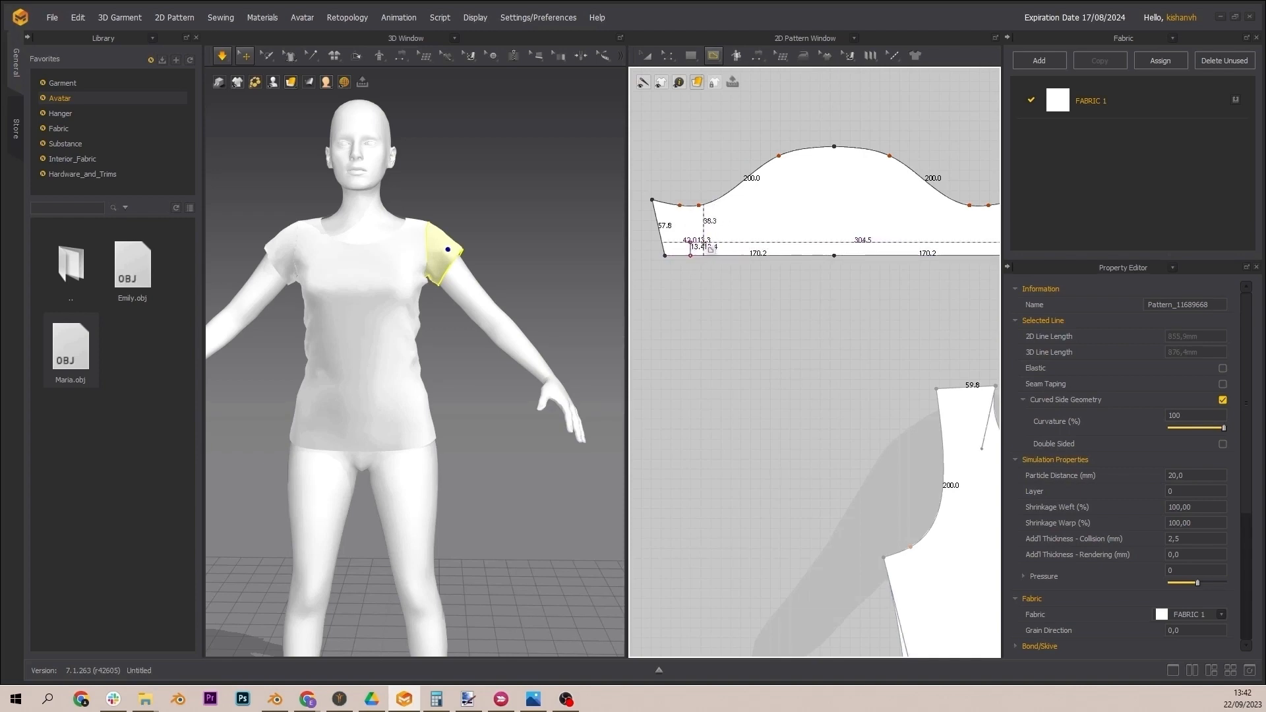
key("Return")
key("z")
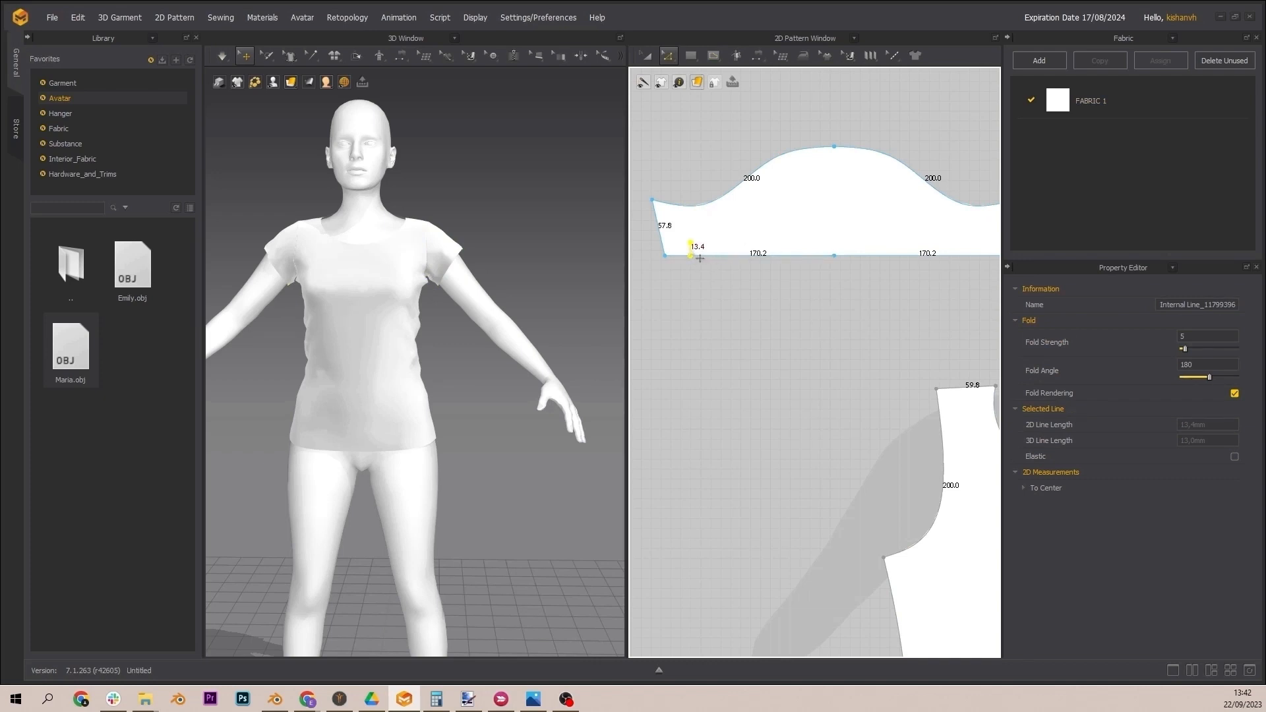
Step: Set the right sleeve's guide line length to 20 mm, extending it from its end
right_click(690, 249)
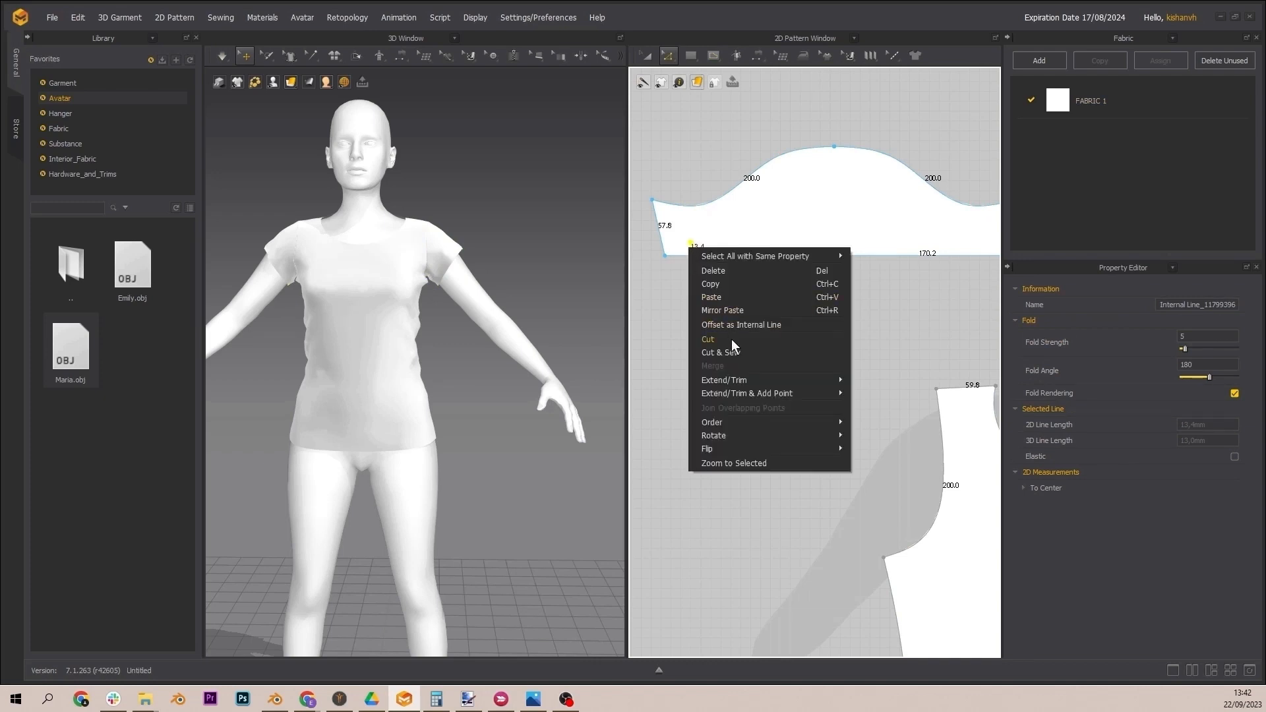
left_click(681, 291)
left_click(690, 249)
right_click(691, 249)
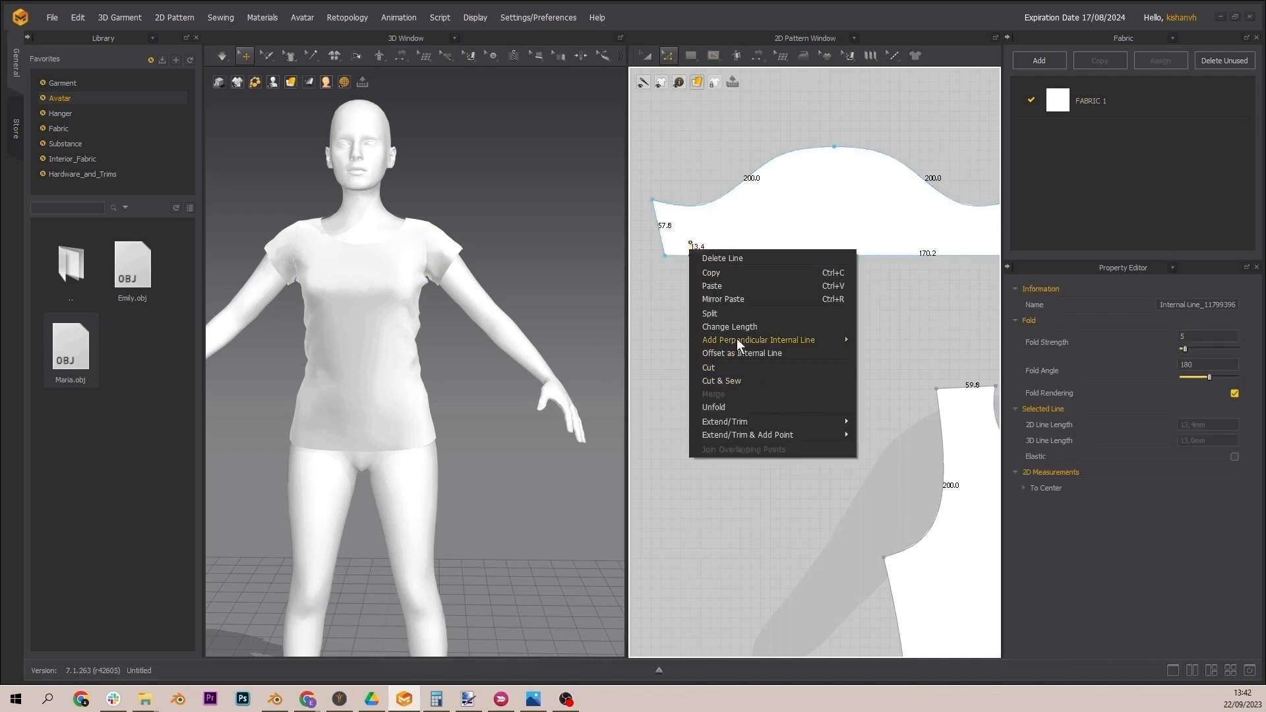
left_click(737, 330)
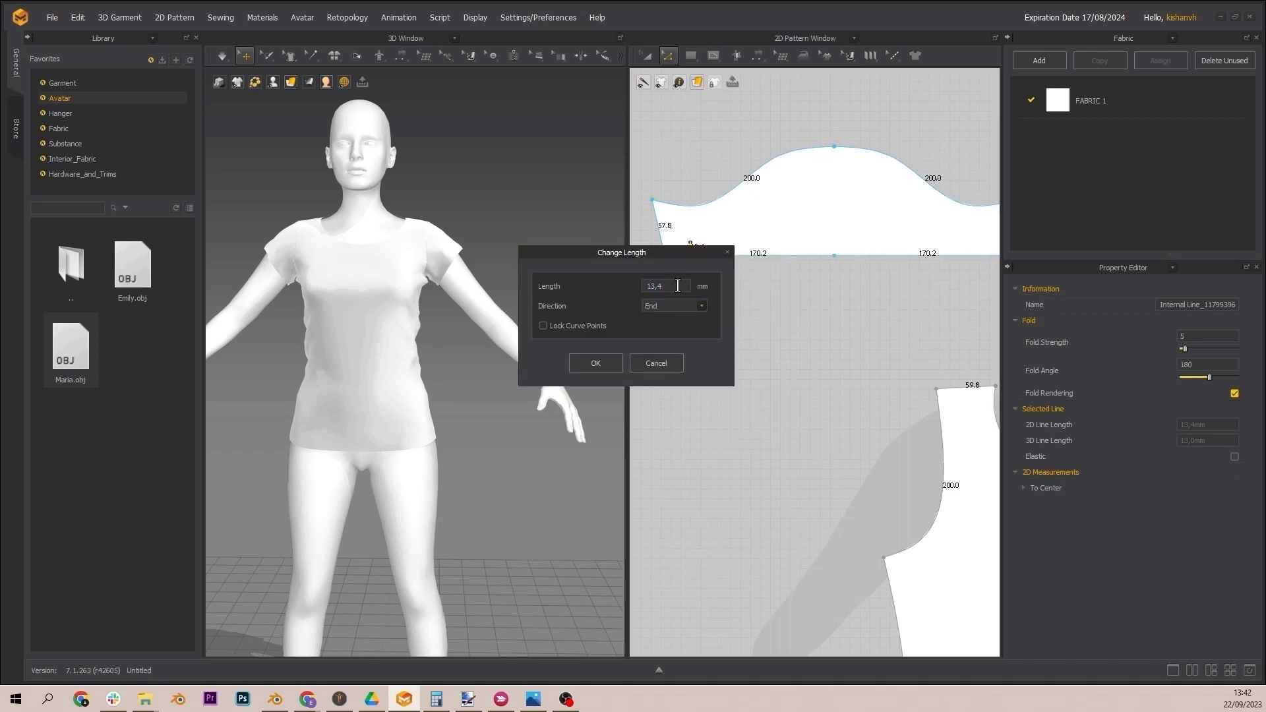
type("20")
left_click(596, 363)
Step: Draw a horizontal internal line about 350 mm long across the right sleeve, side edge to side edge, level with the guide line's upper end
scroll(778, 321, "down", 2)
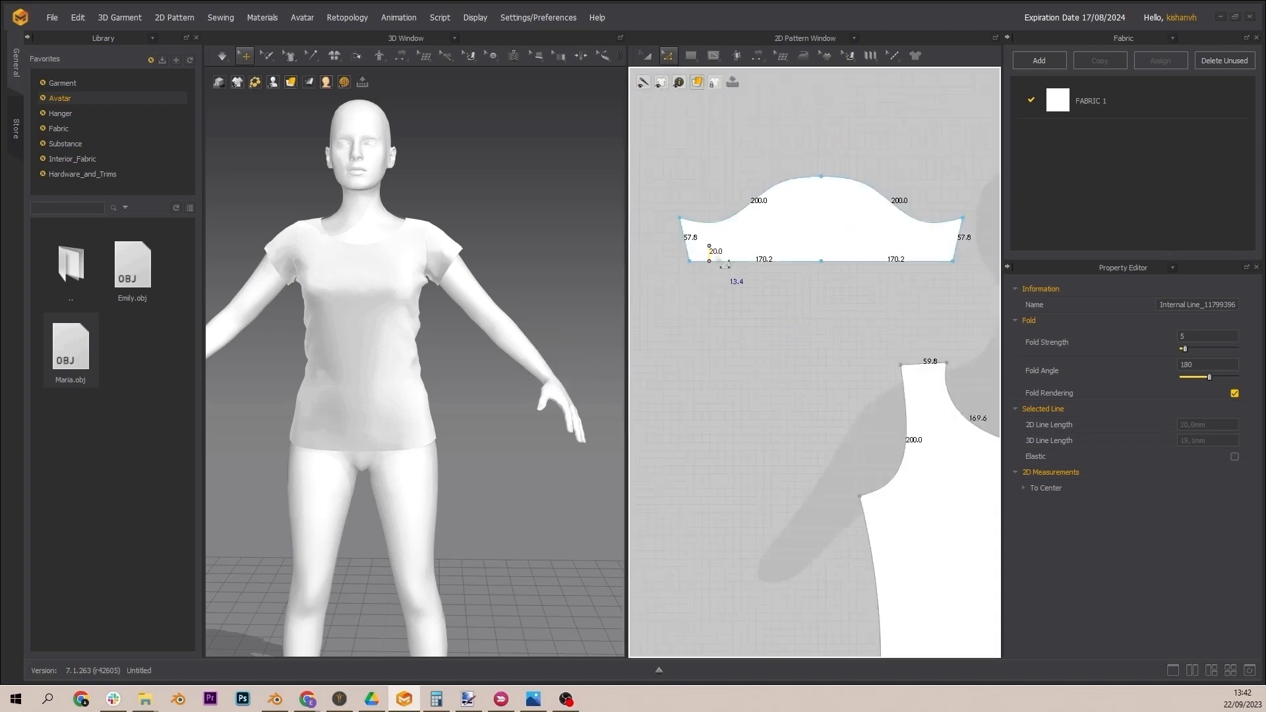
left_click(717, 54)
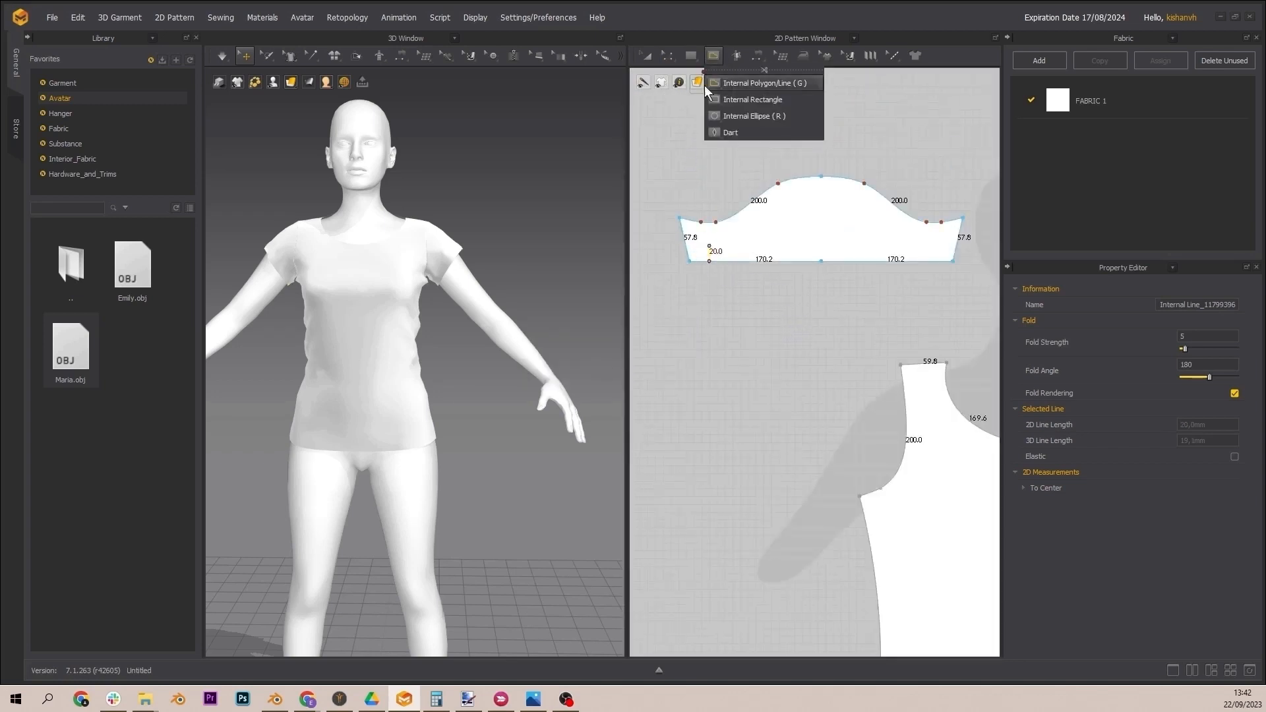
left_click(740, 84)
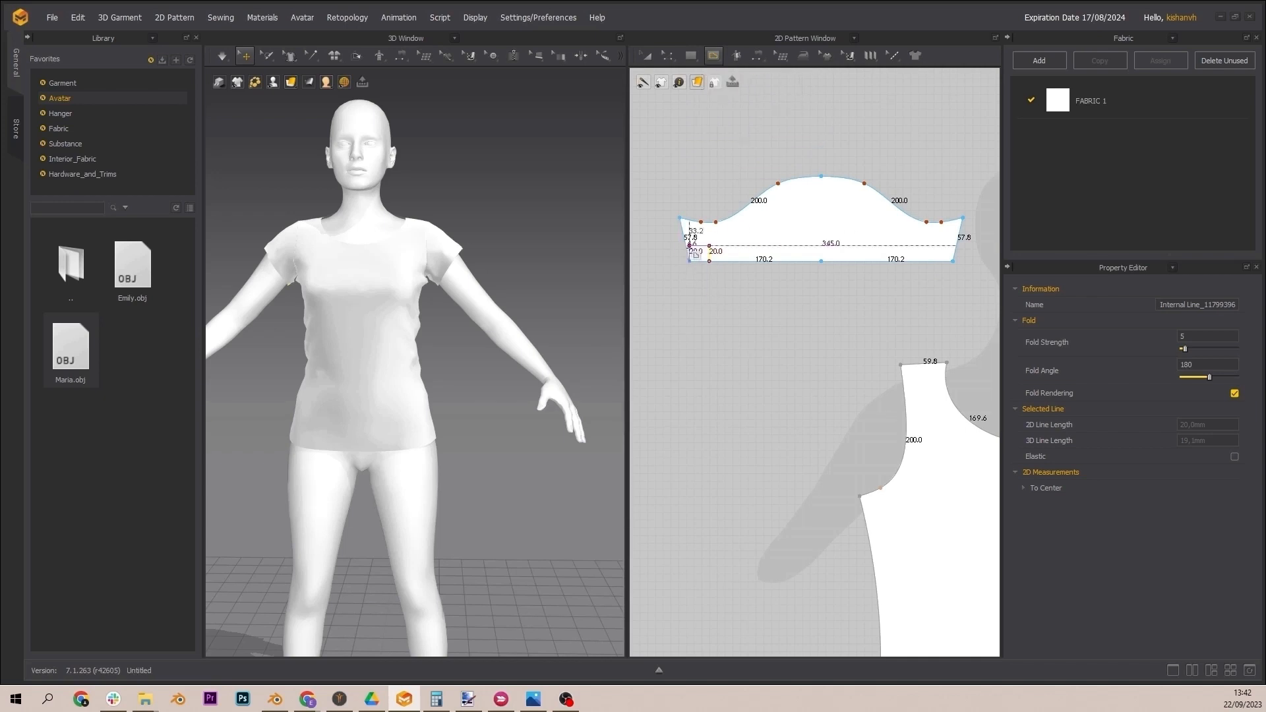
left_click(686, 246)
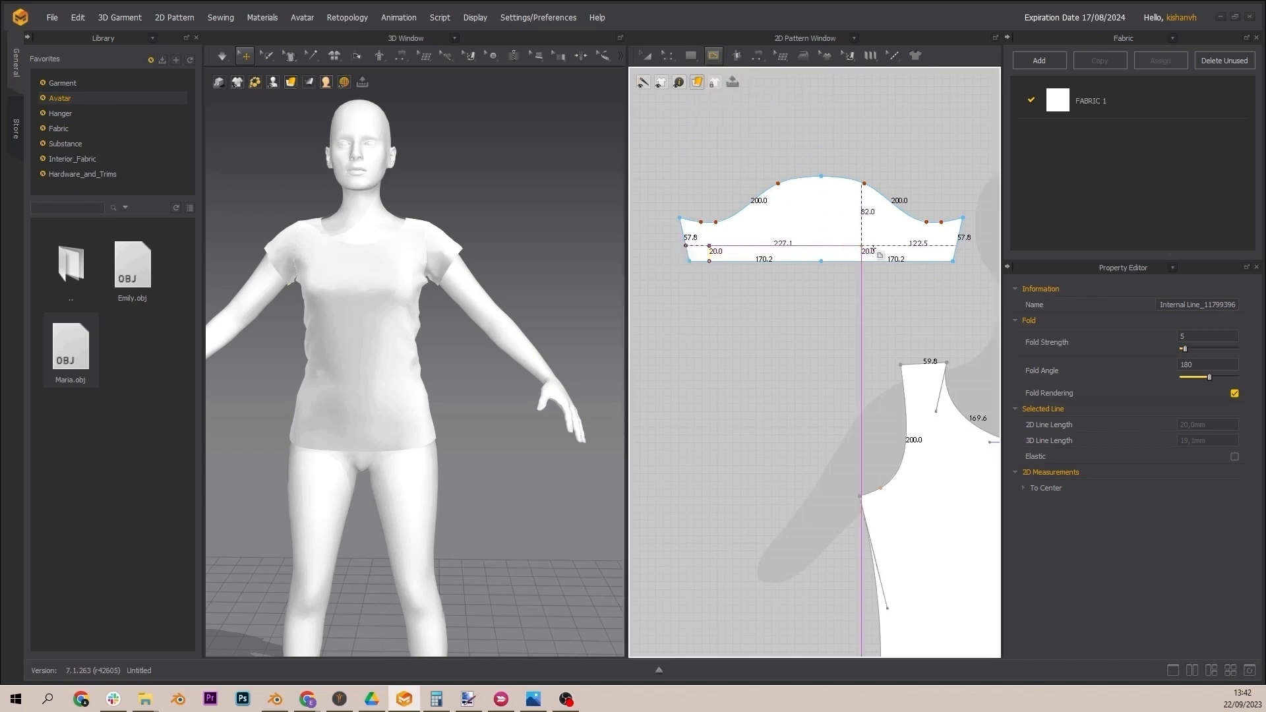
double_click(958, 245)
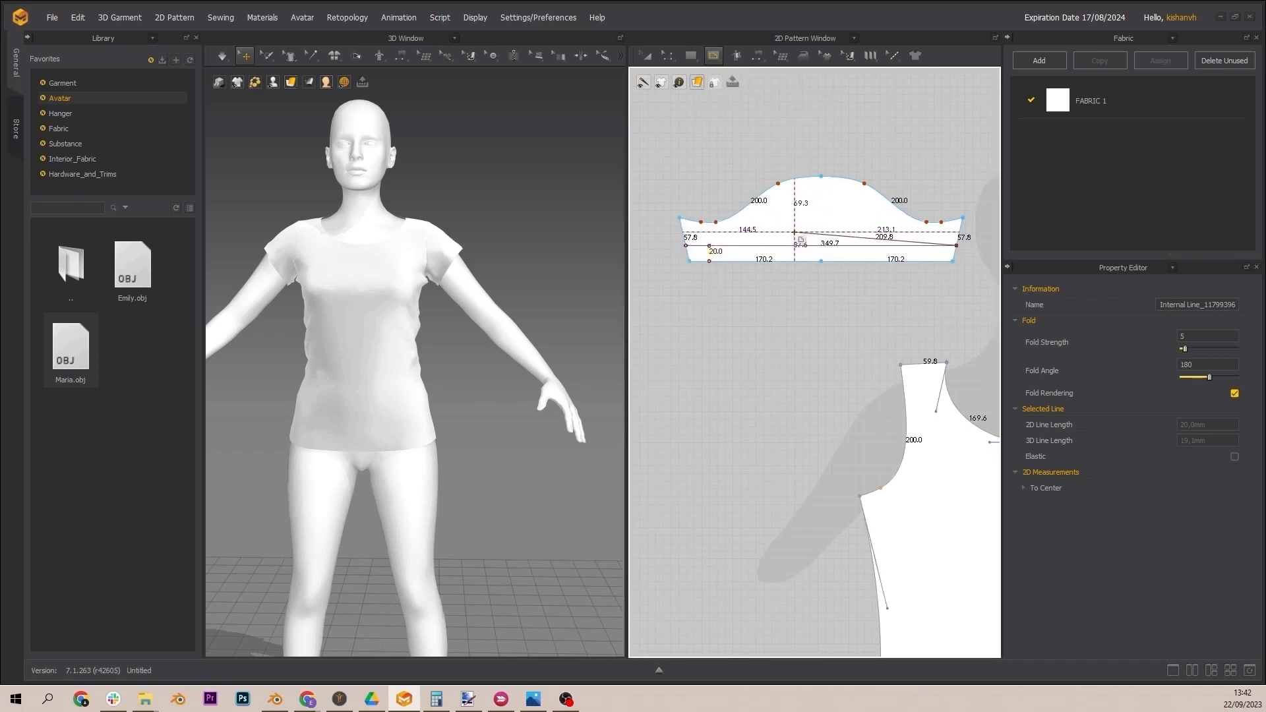
key("z")
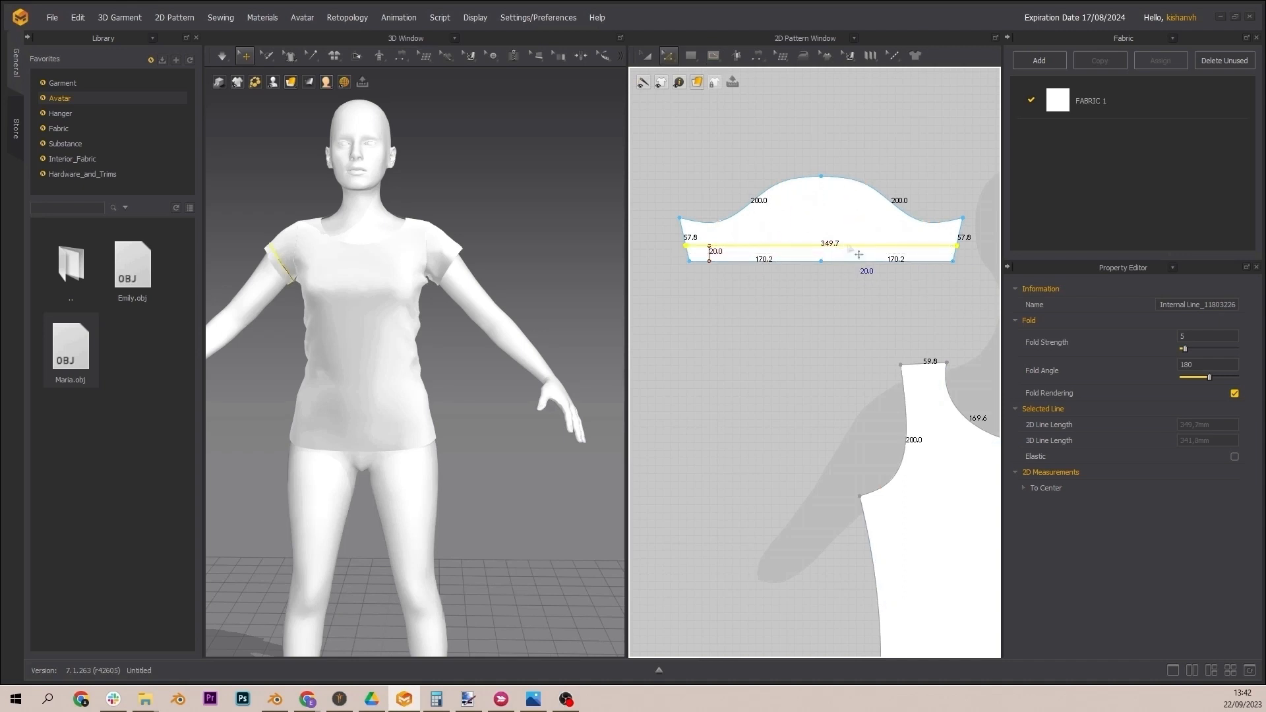
Step: Cut and sew the right sleeve along the horizontal internal line and move the cut-off hem band slightly below the sleeve
right_click(849, 246)
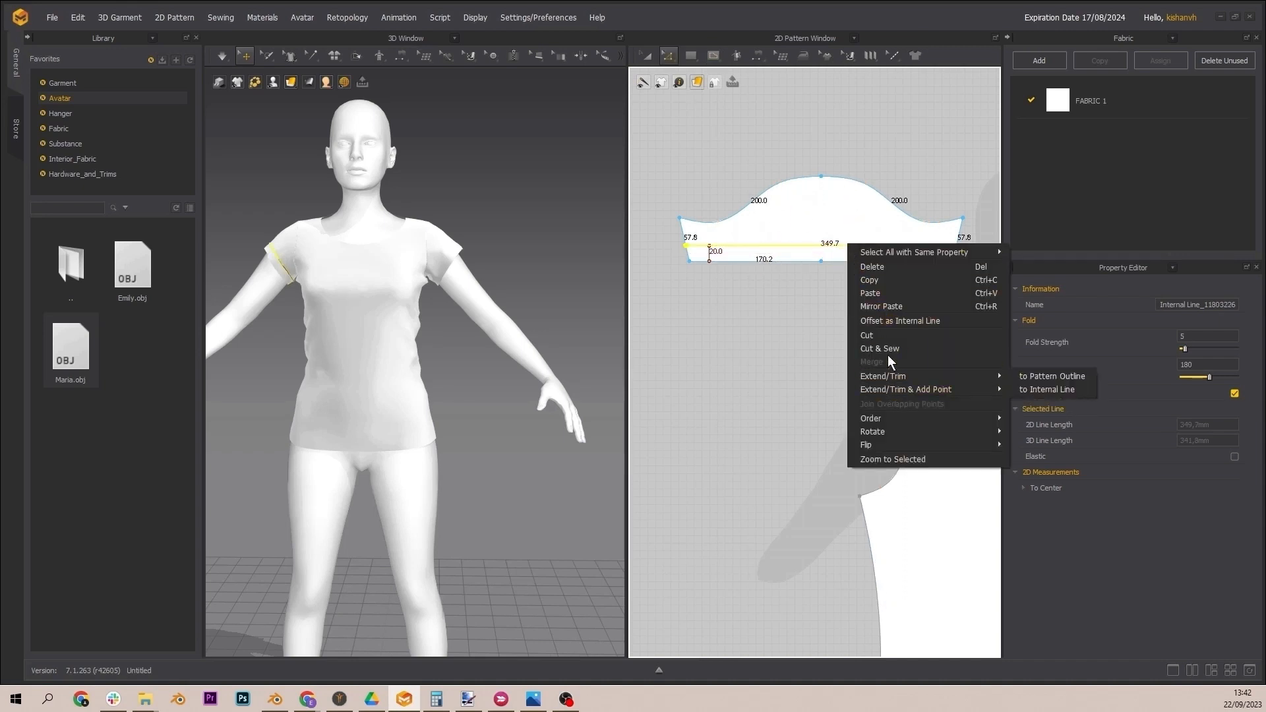
left_click(884, 347)
middle_click_drag(886, 198, 842, 221)
scroll(843, 221, "down", 2)
key("a")
left_click_drag(804, 269, 805, 281)
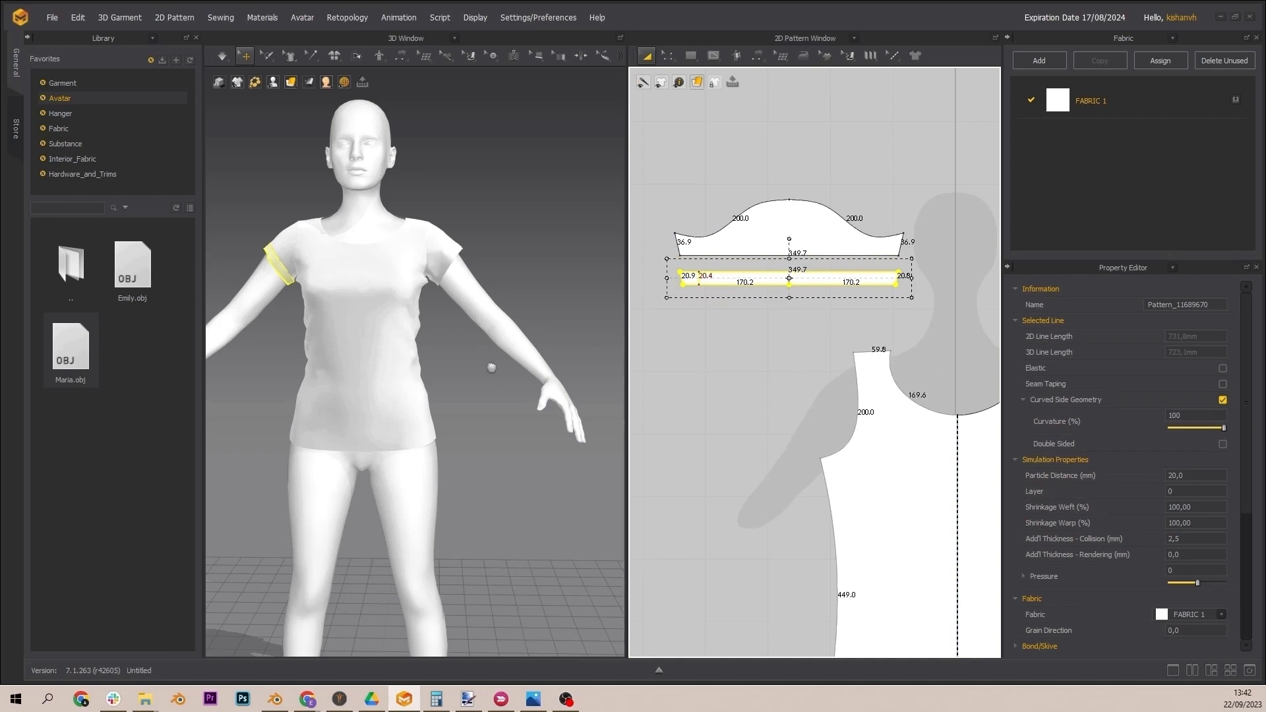
Step: Widen the 2D Pattern Window and move the left sleeve pattern closer to the right sleeve
middle_click_drag(487, 364, 486, 331)
middle_click_drag(642, 324, 611, 311)
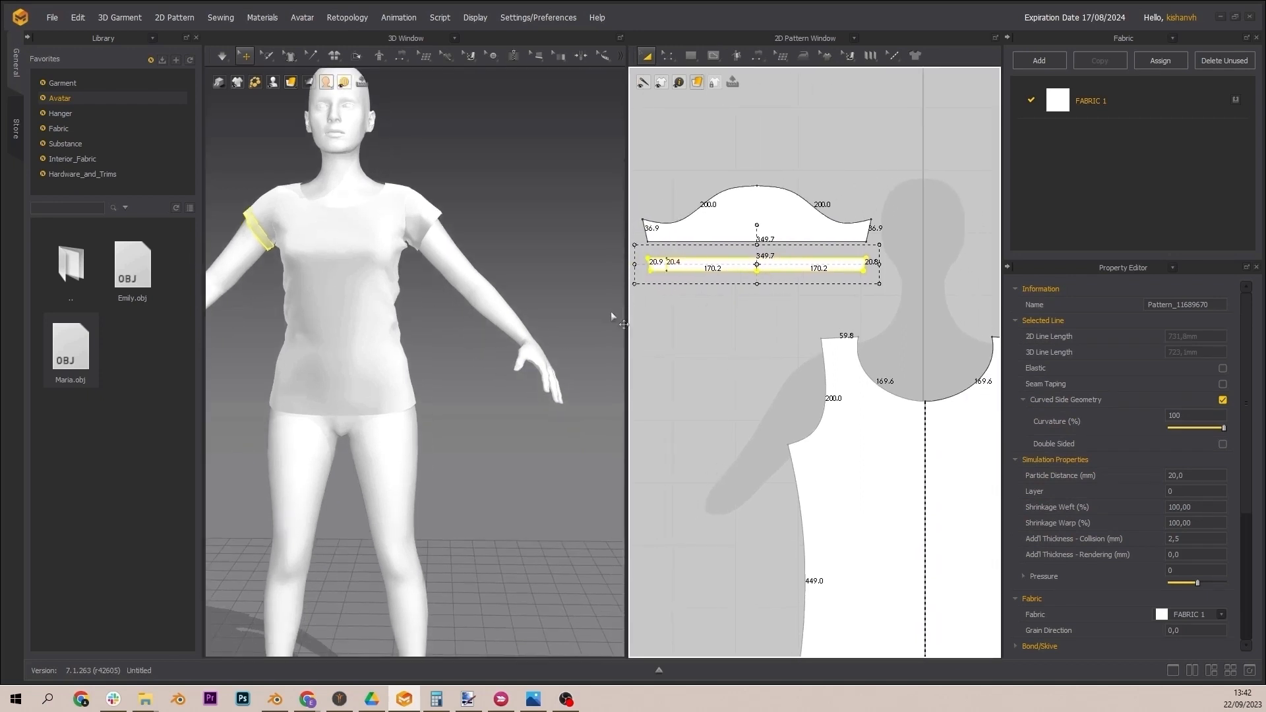
left_click_drag(627, 312, 430, 312)
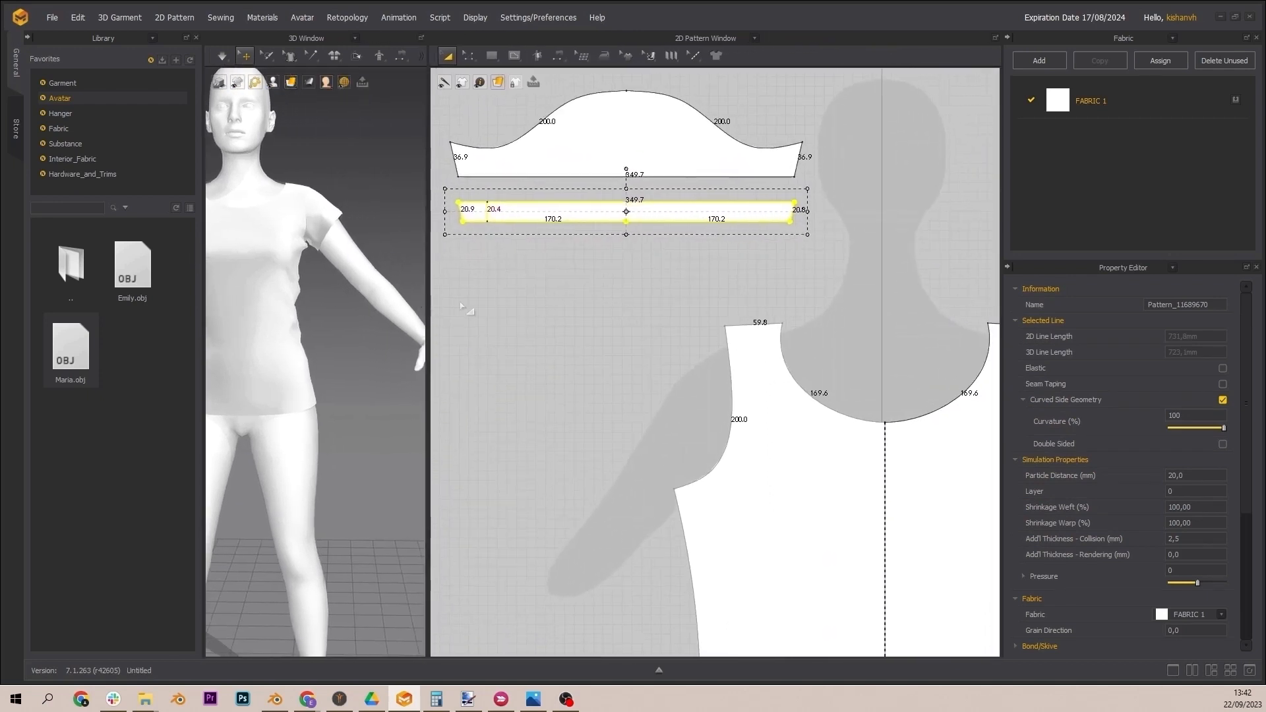
scroll(893, 215, "down", 3)
middle_click_drag(891, 212, 696, 236)
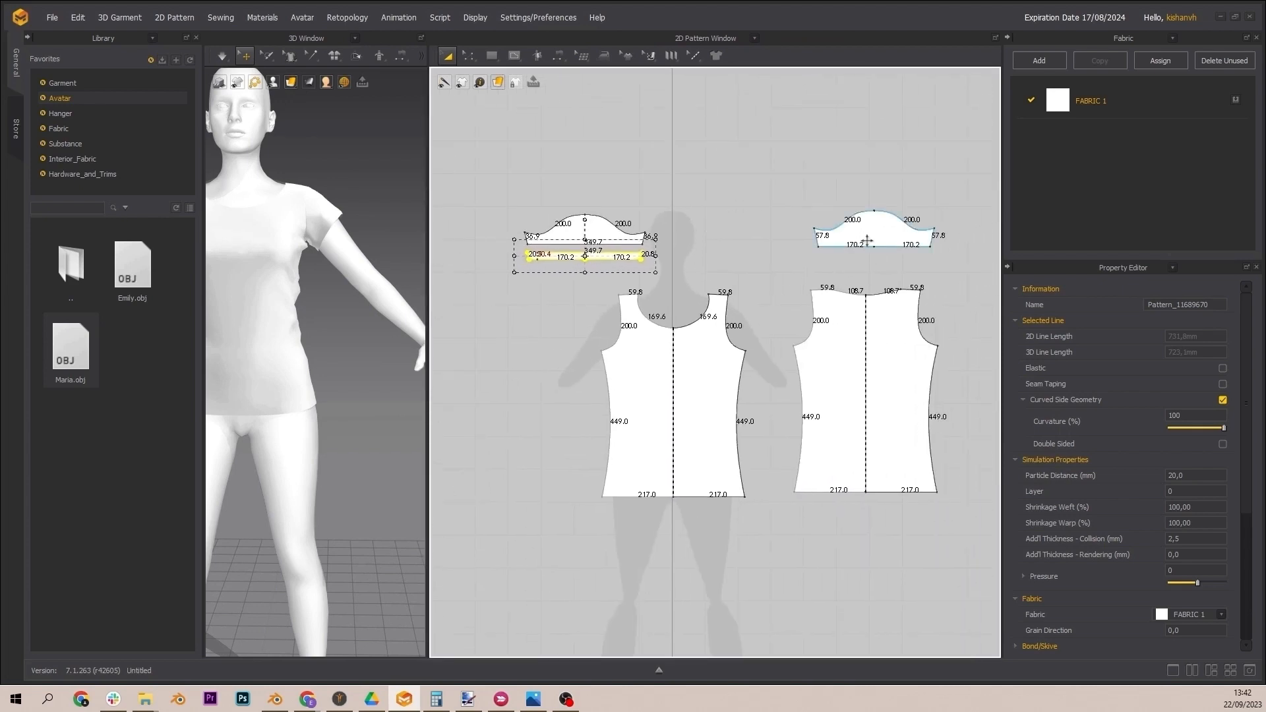
left_click_drag(869, 240, 798, 235)
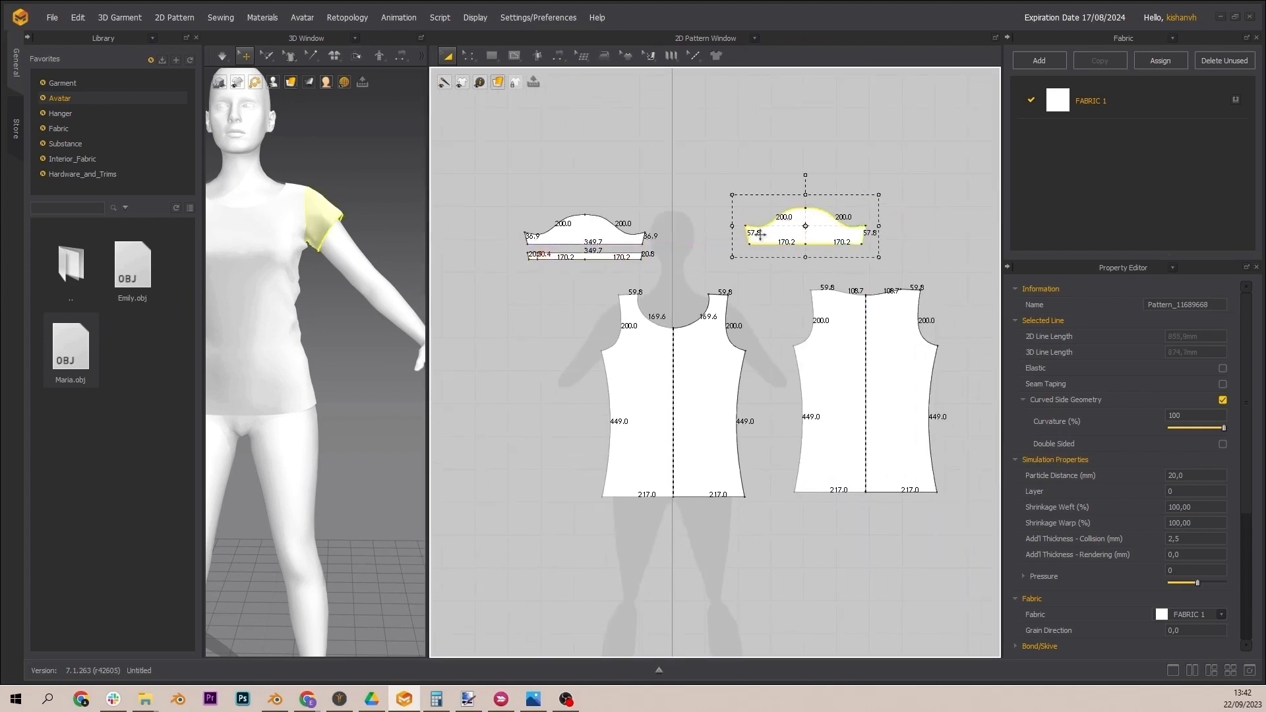
Step: Move the short guide line from the right sleeve's hem band onto the left sleeve, with its lower end on the hem
scroll(595, 238, "down", 4)
scroll(599, 248, "up", 5)
key("z")
left_click(506, 271)
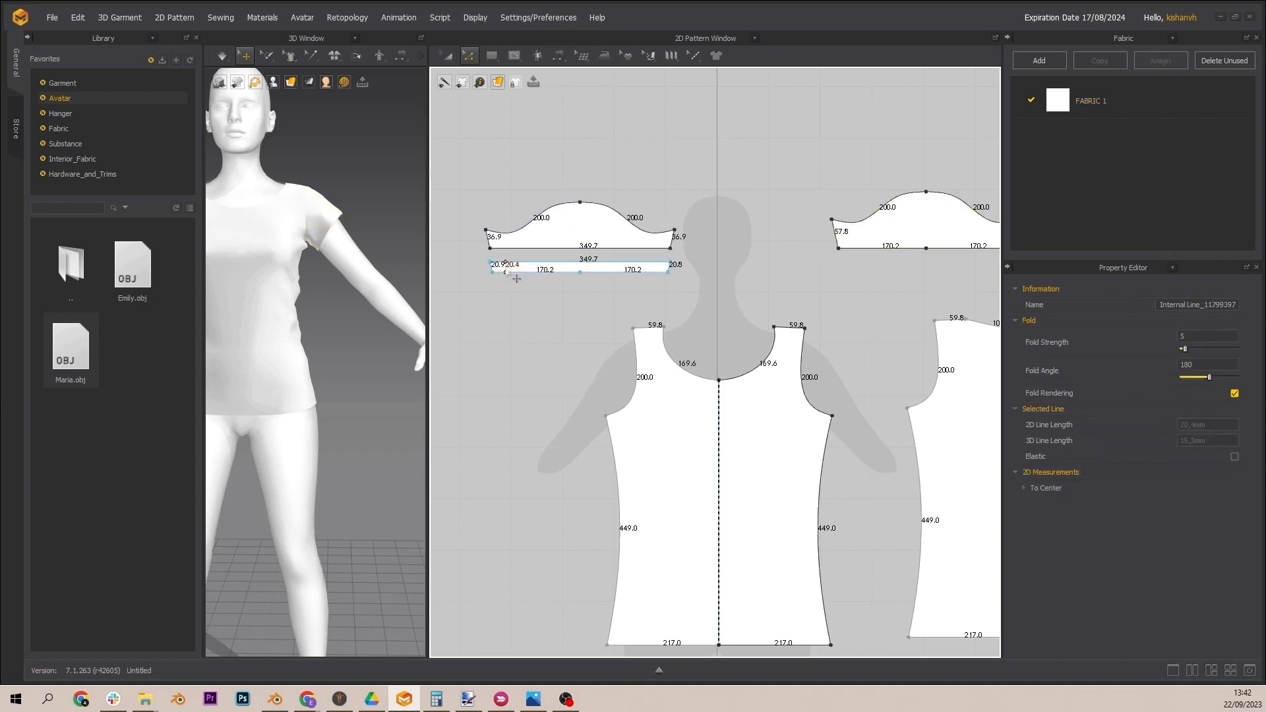
left_click_drag(516, 279, 871, 252)
Step: Draw a horizontal internal line about 345 mm long across the left sleeve, level with the guide line's upper end
middle_click_drag(910, 268, 674, 301)
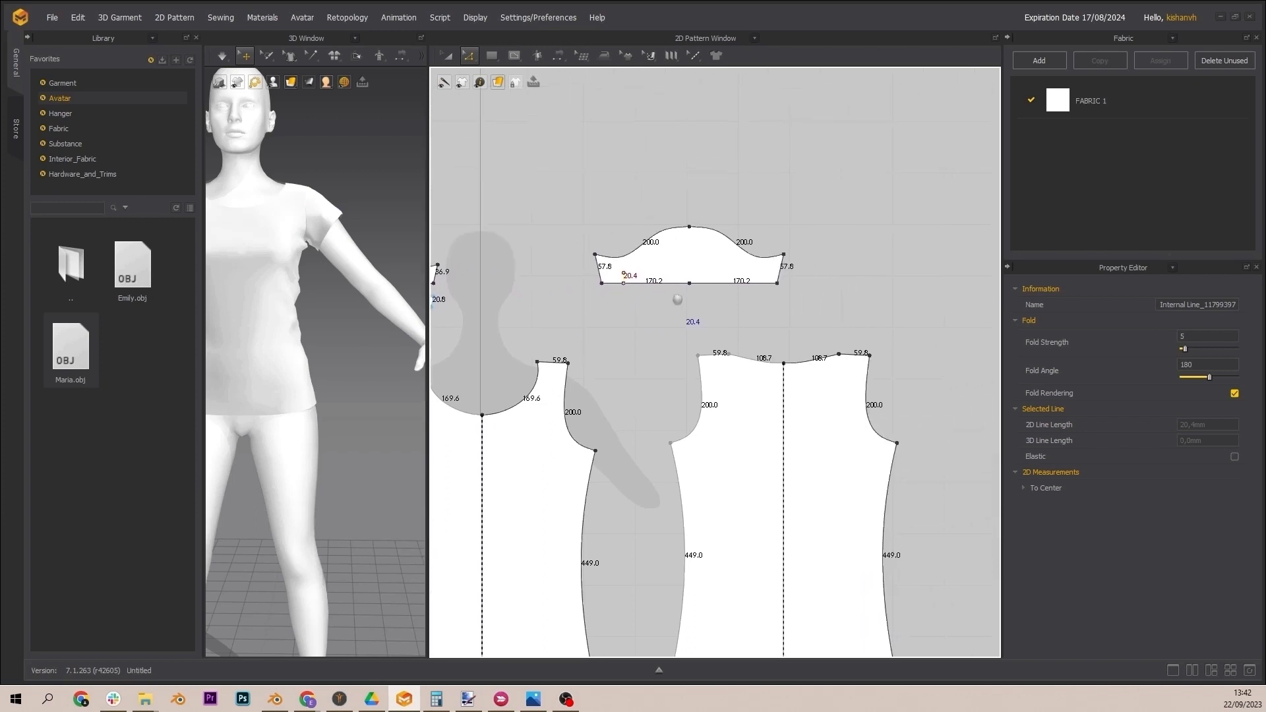
scroll(665, 199, "down", 2)
scroll(665, 203, "up", 3)
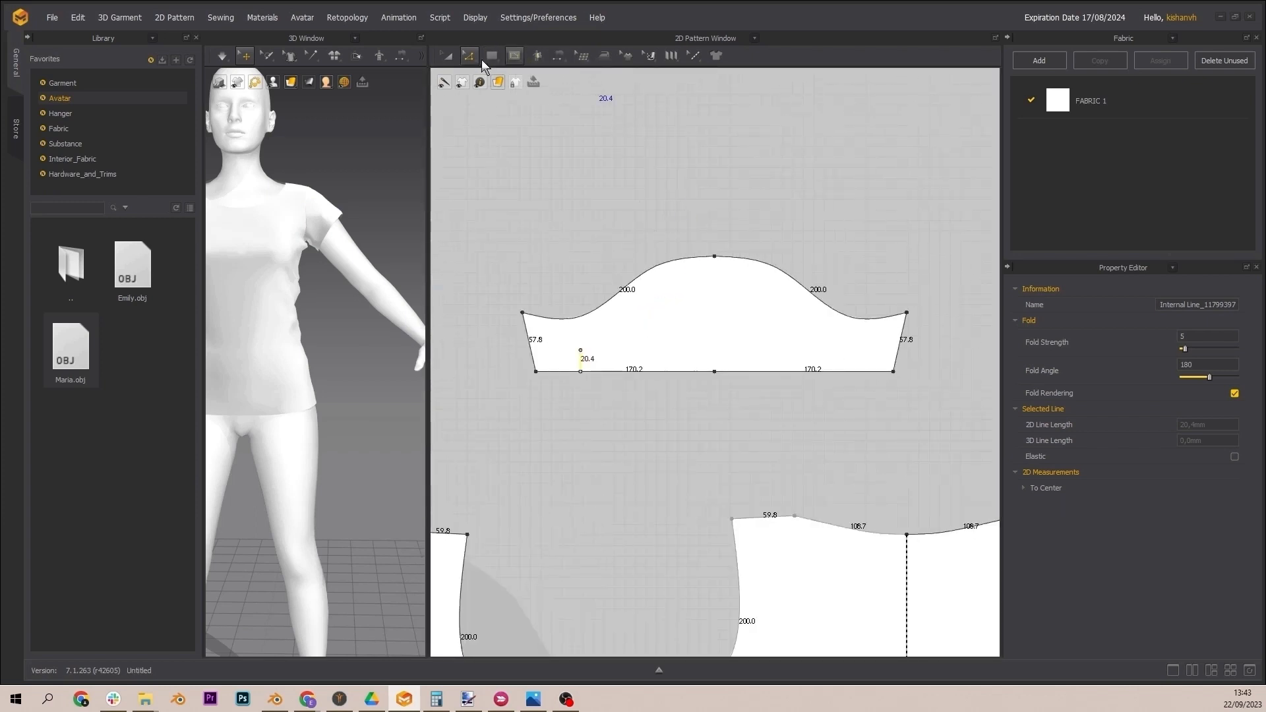
mouse_move(517, 57)
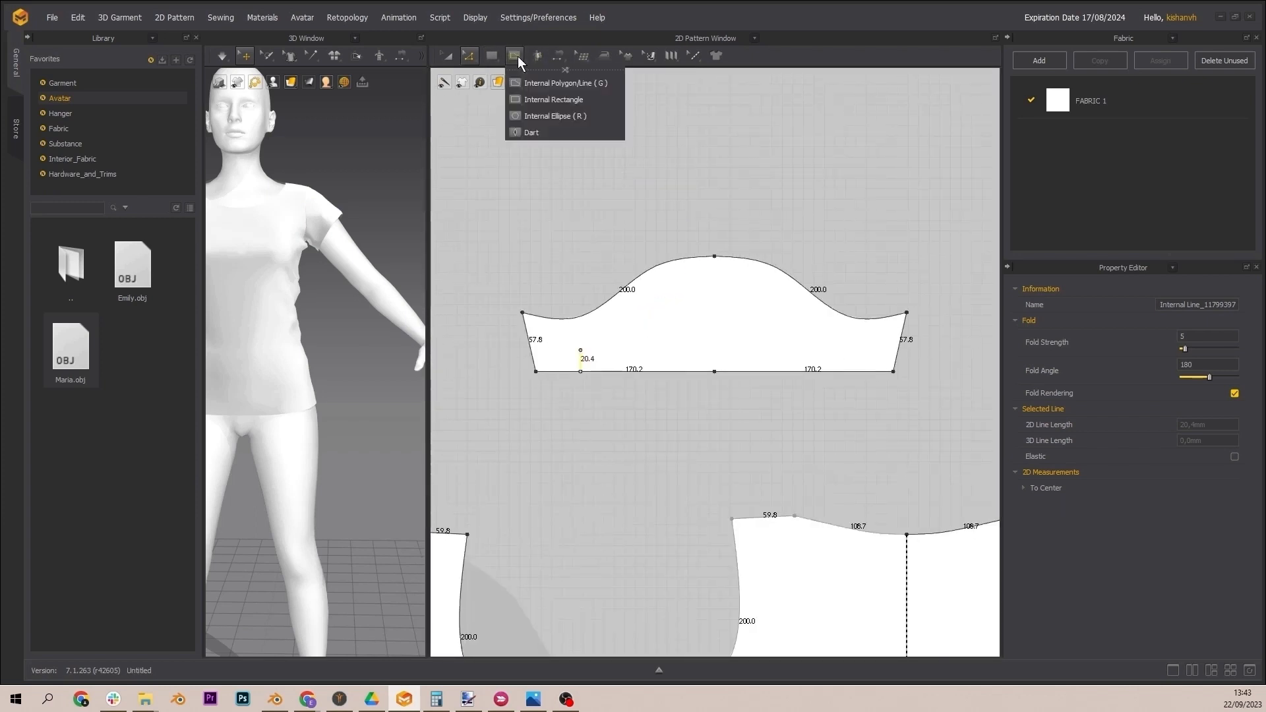
left_click(537, 99)
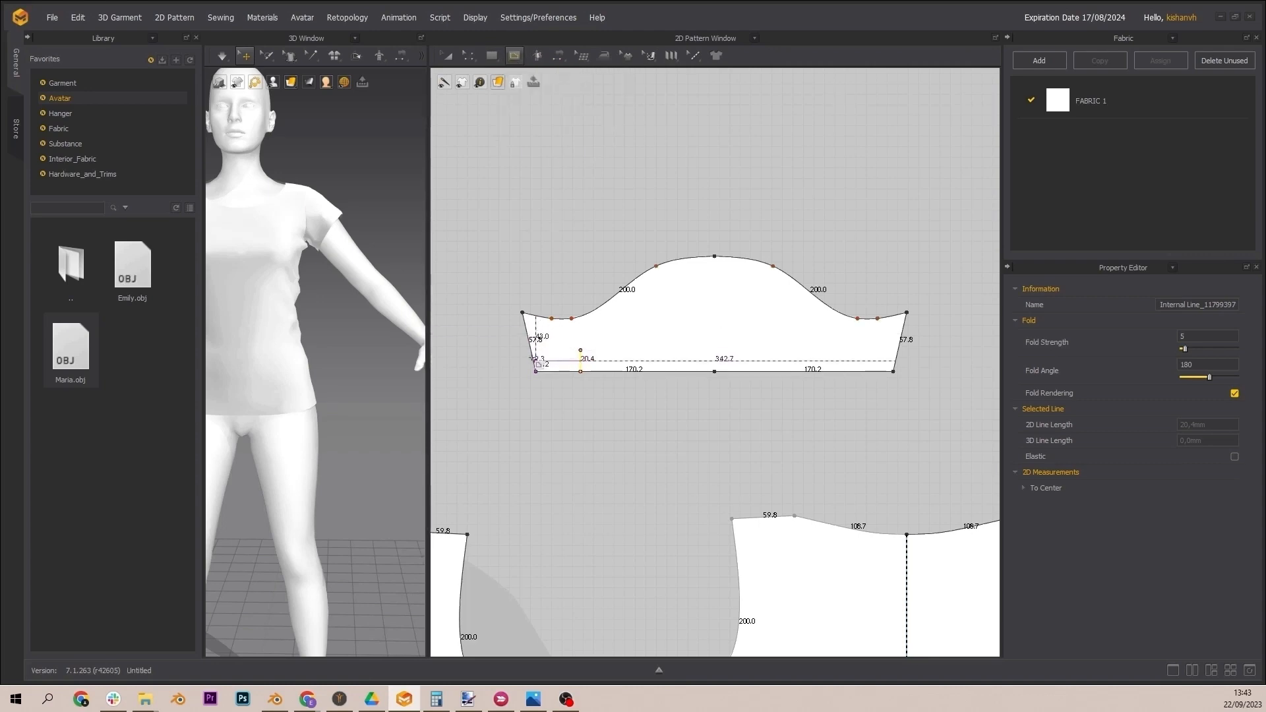
left_click(532, 351)
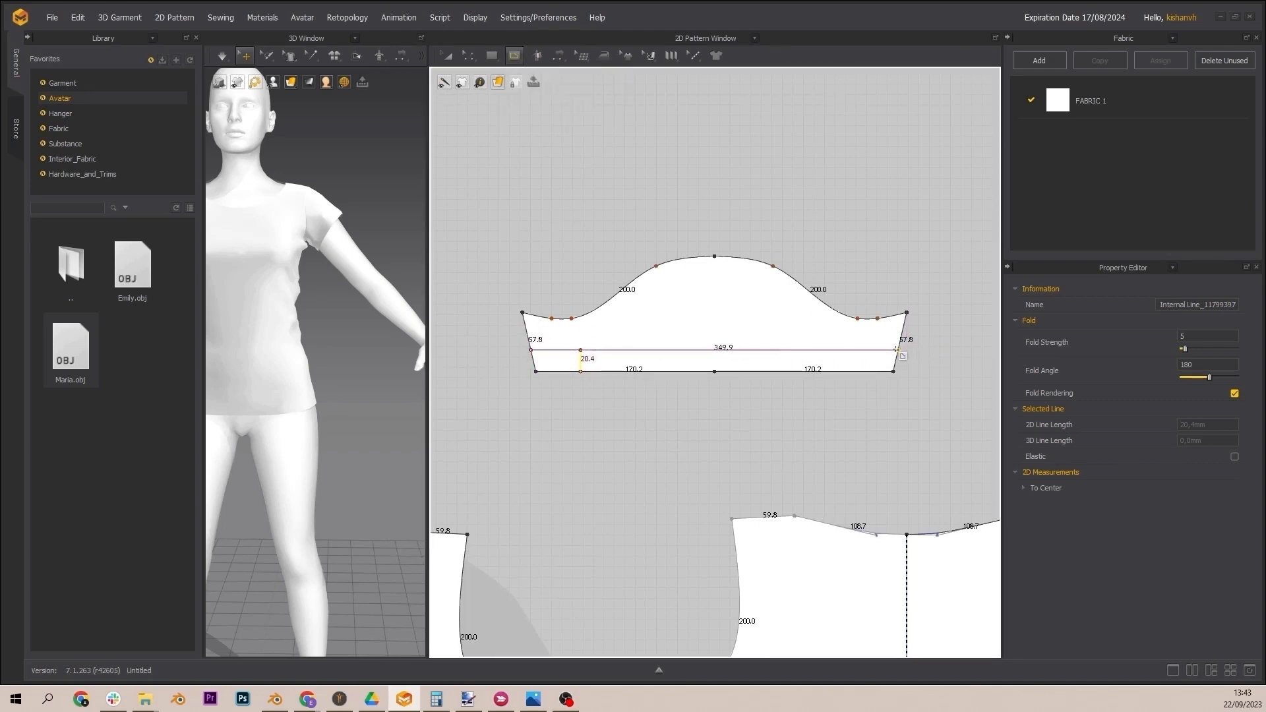
left_click(894, 350)
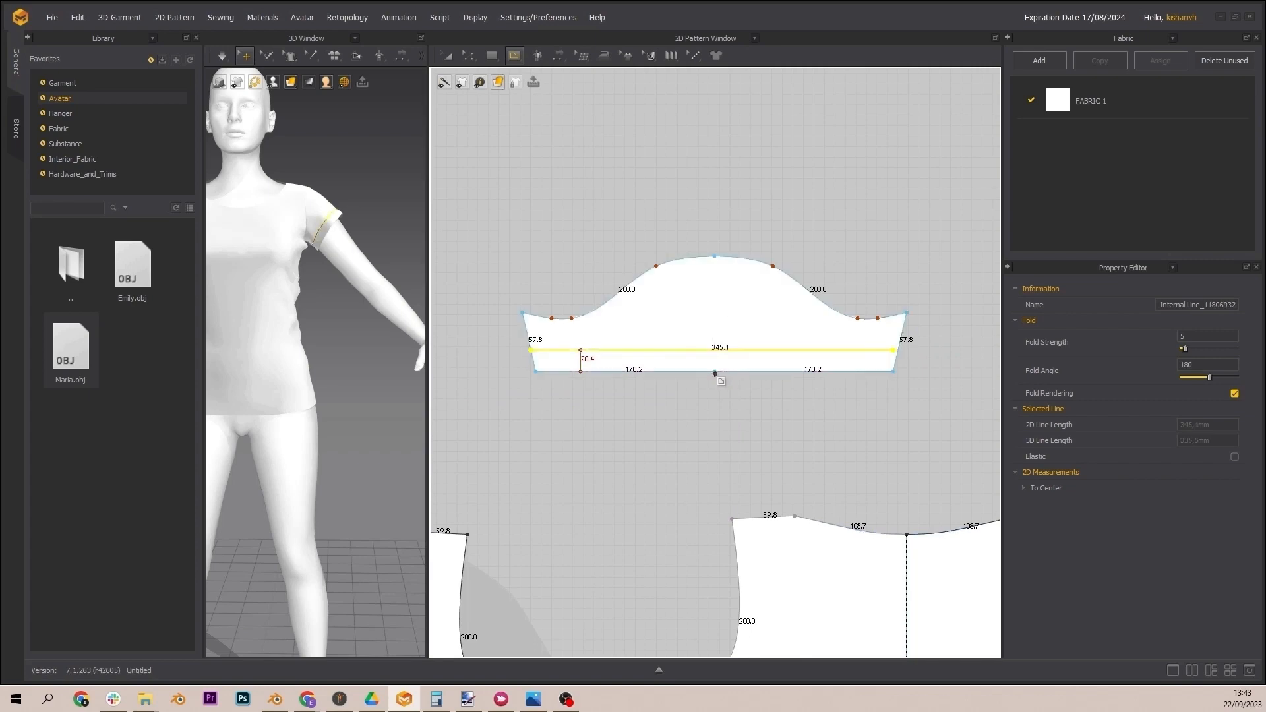
Step: Try to cut and sew the left sleeve along the horizontal internal line, and delete that line
right_click(729, 352)
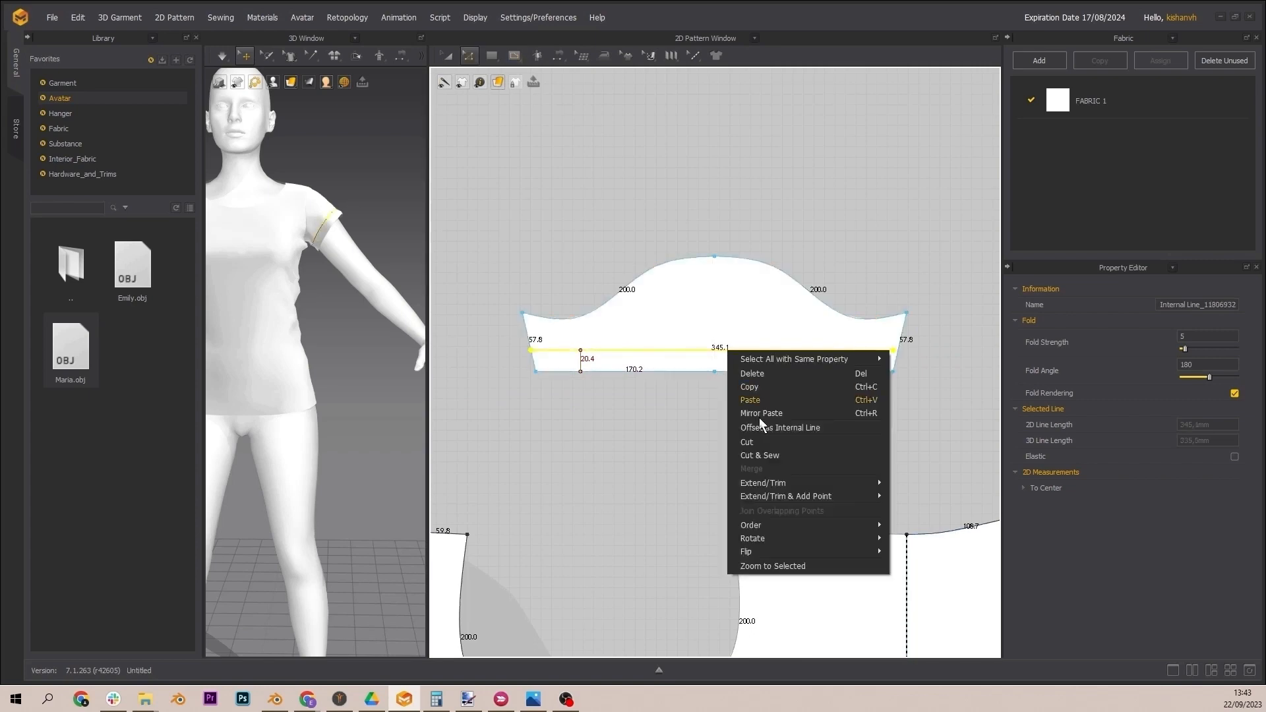
left_click(760, 455)
left_click(766, 247)
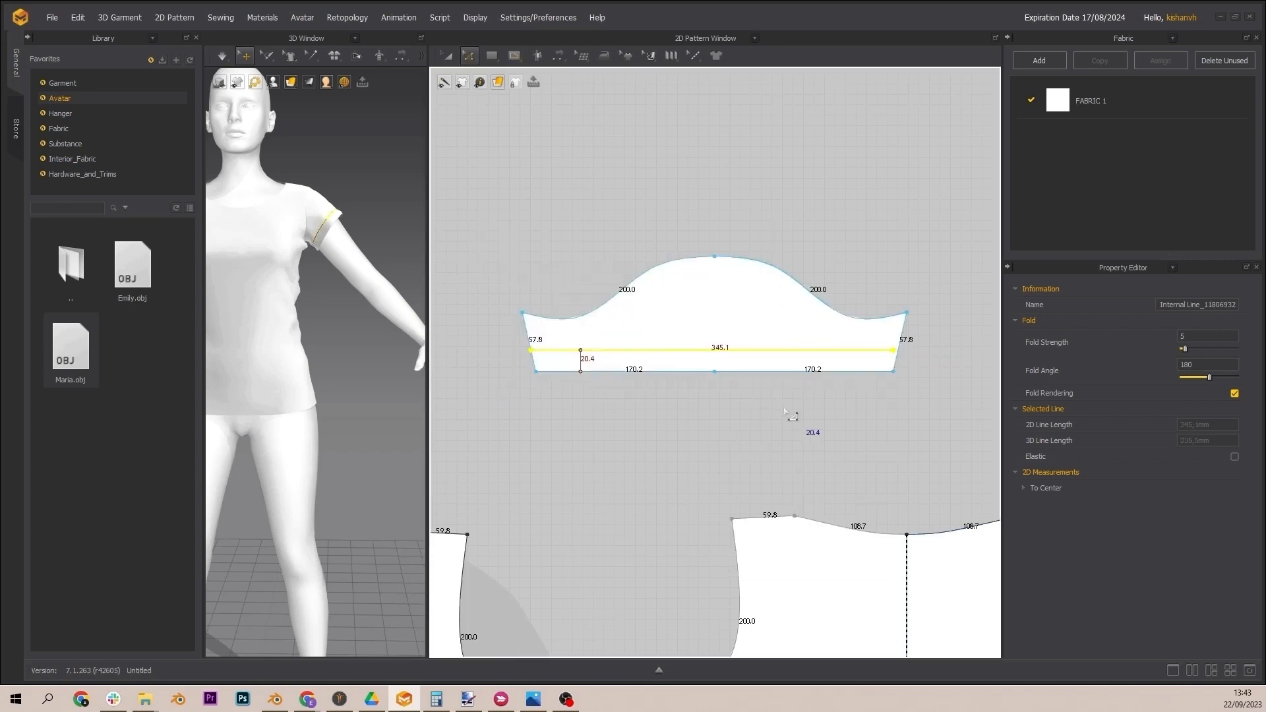
scroll(646, 396, "down", 2)
scroll(646, 395, "up", 6)
scroll(645, 396, "down", 3)
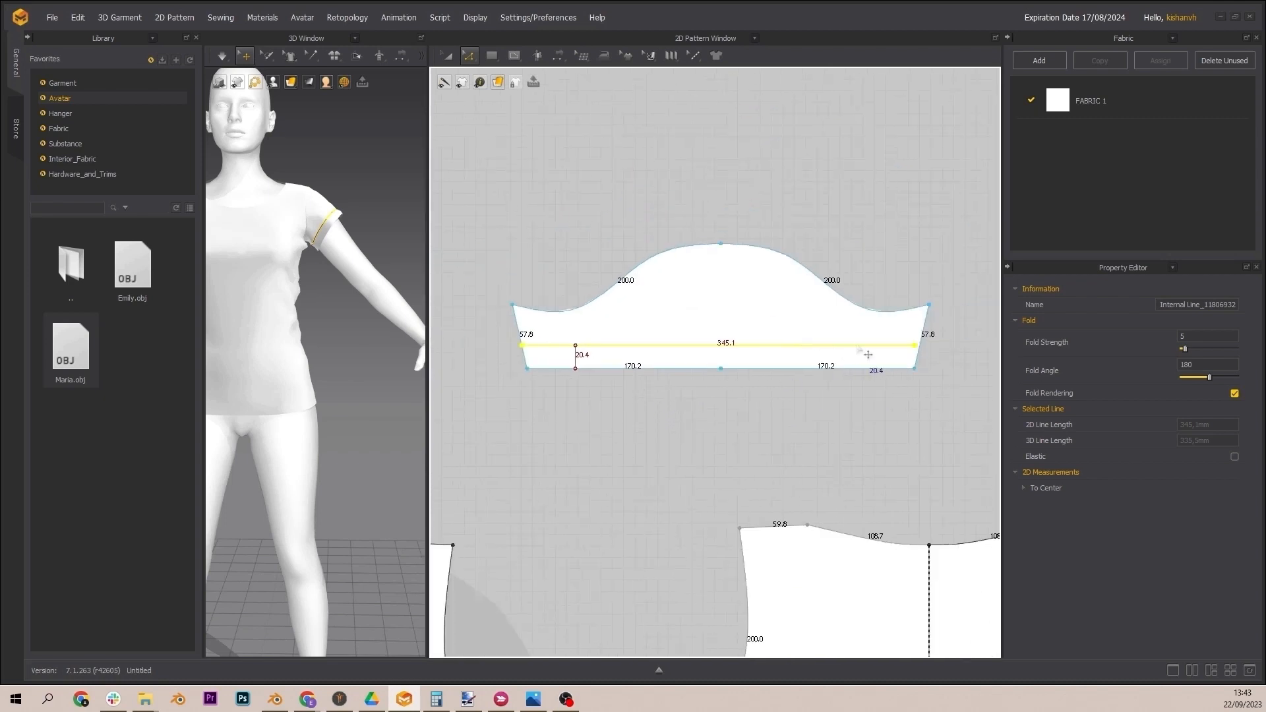
left_click(916, 347)
key("Delete")
Step: Draw an internal line about 350 mm long between the left sleeve's side edges at the guide line's upper end, and cut and sew along it
left_click(514, 55)
left_click(532, 85)
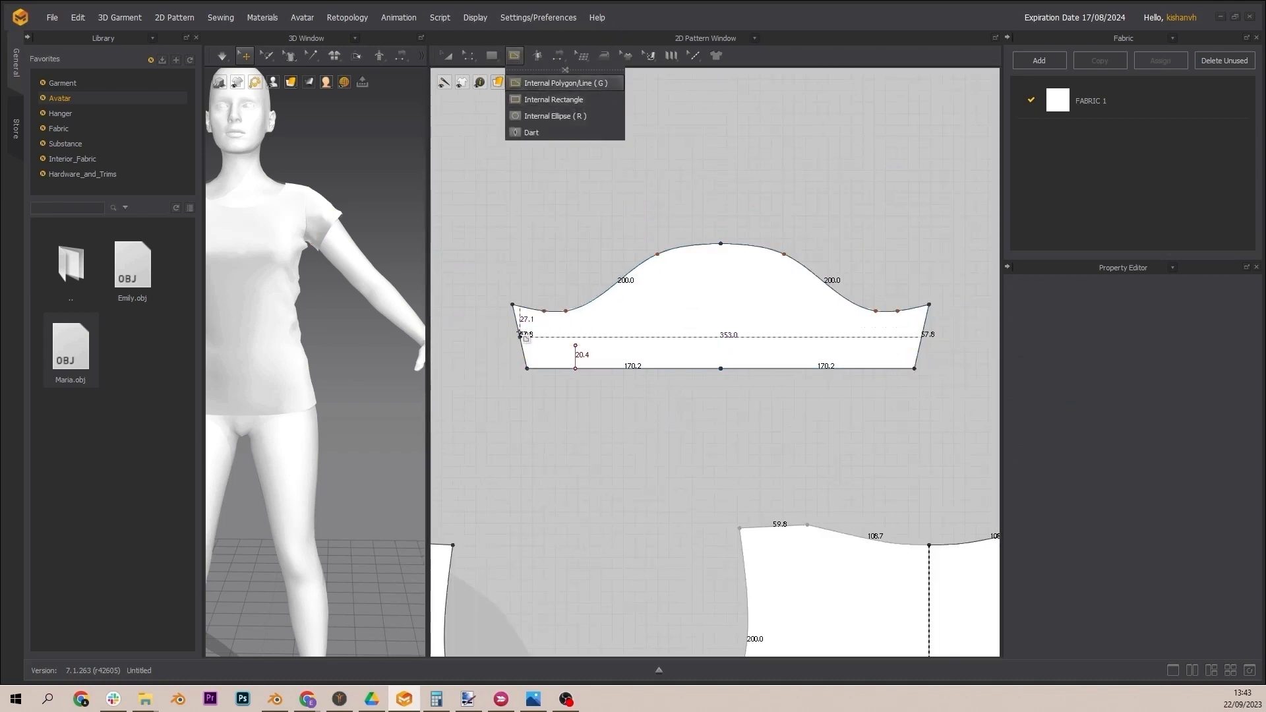
left_click(522, 345)
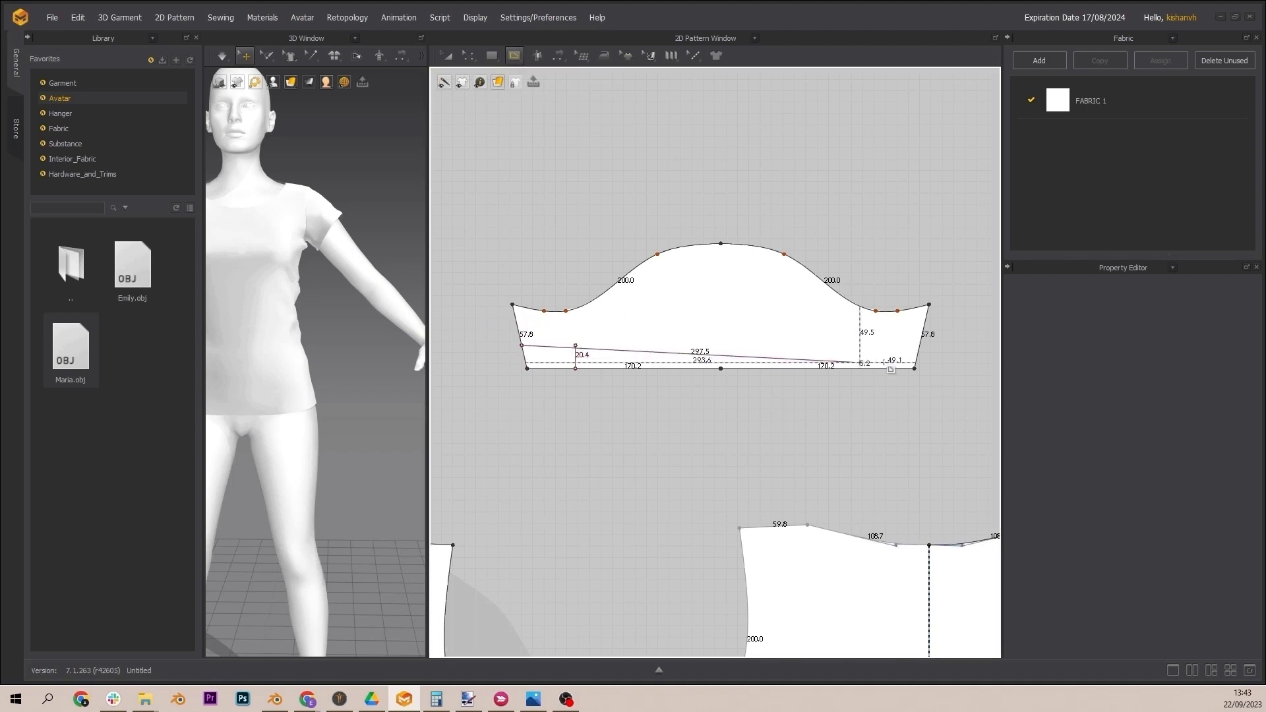
left_click(919, 345)
key("Return")
key("z")
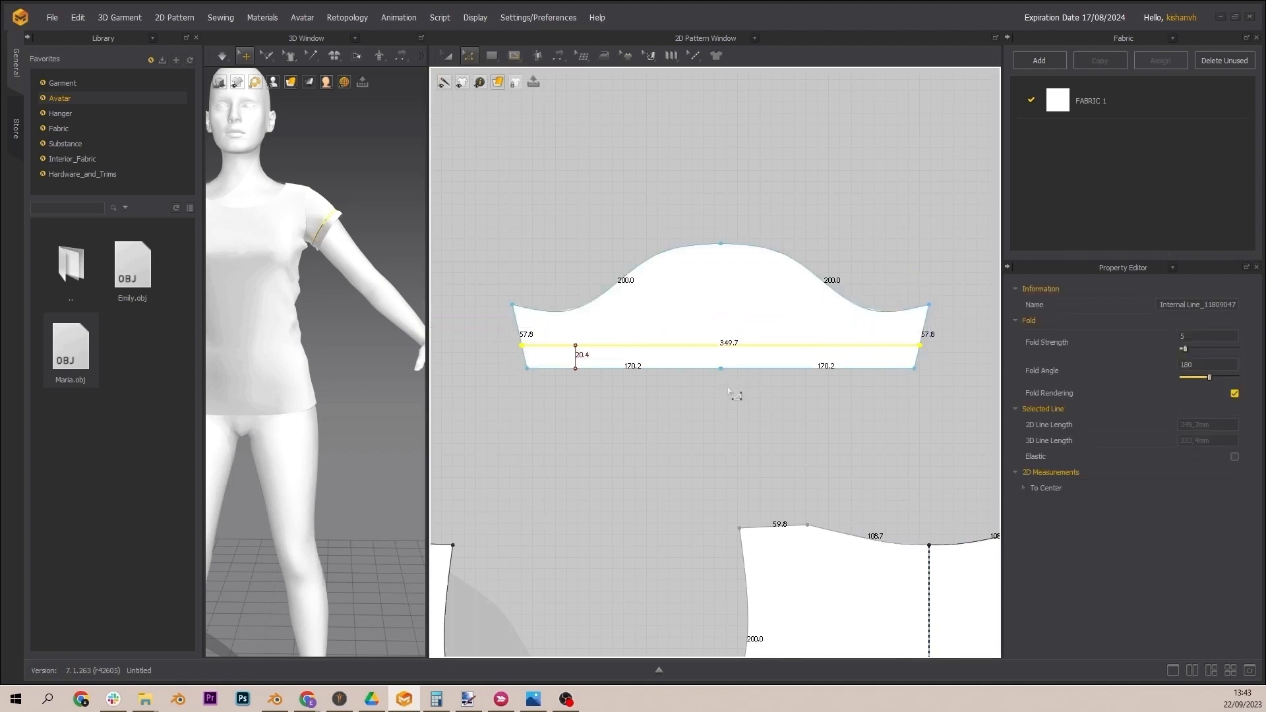
right_click(760, 344)
left_click(795, 447)
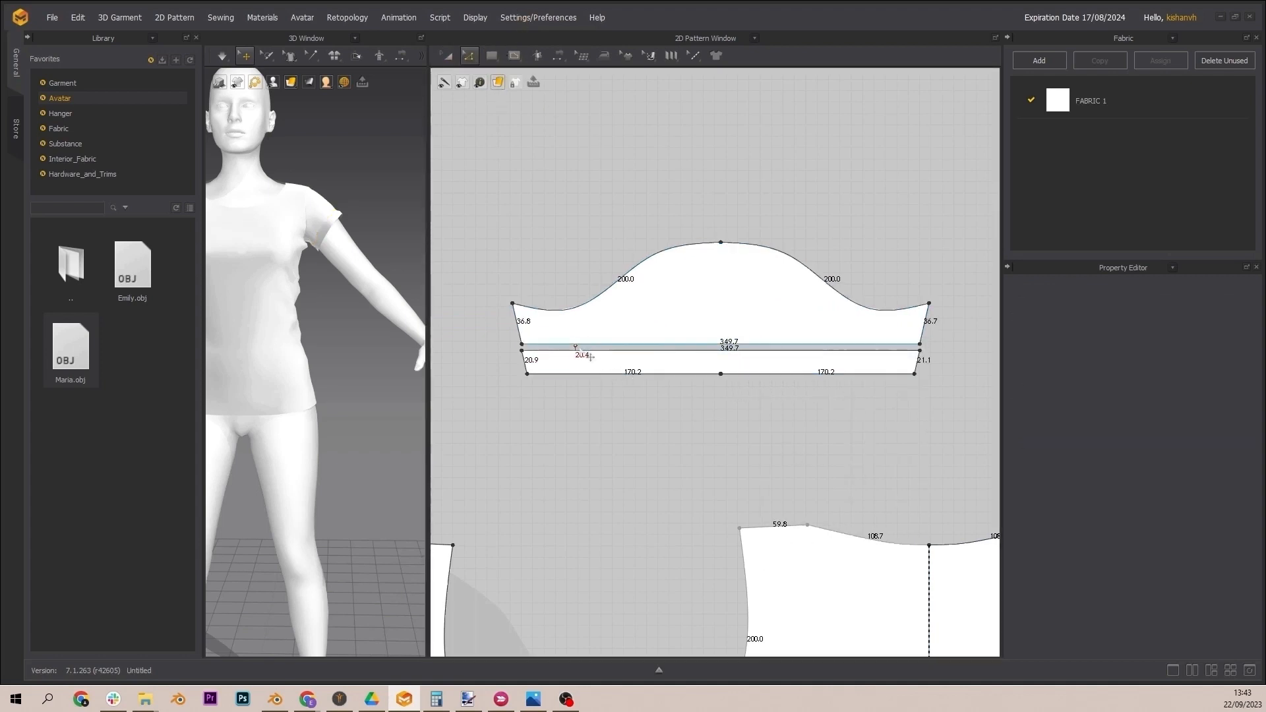
Step: Delete the leftover short guide line from the left sleeve pieces
scroll(586, 356, "down", 2)
scroll(626, 341, "up", 6)
left_click(604, 342)
left_click(601, 345)
scroll(626, 350, "down", 4)
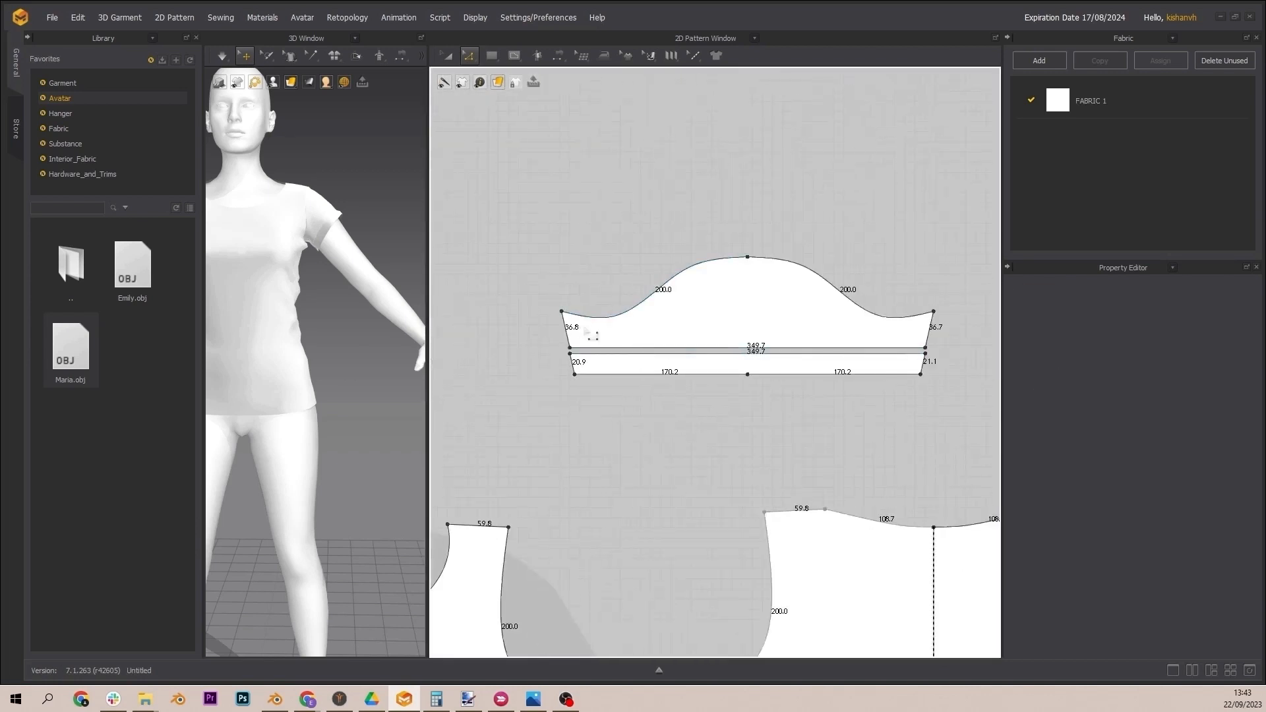
scroll(643, 343, "up", 1)
scroll(643, 343, "down", 5)
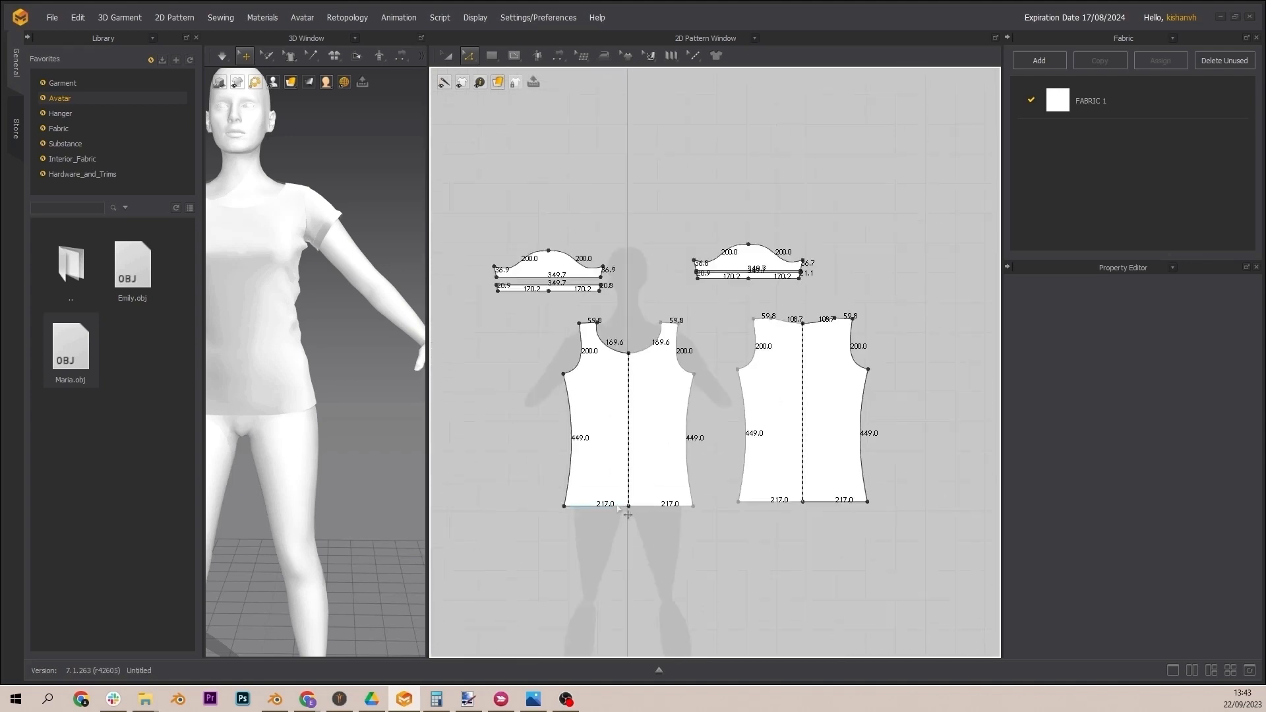
Step: Draw a short vertical internal guide line about 37 mm long up from the front piece's bottom edge, near its side corner
scroll(613, 511, "up", 5)
left_click(472, 58)
left_click(491, 83)
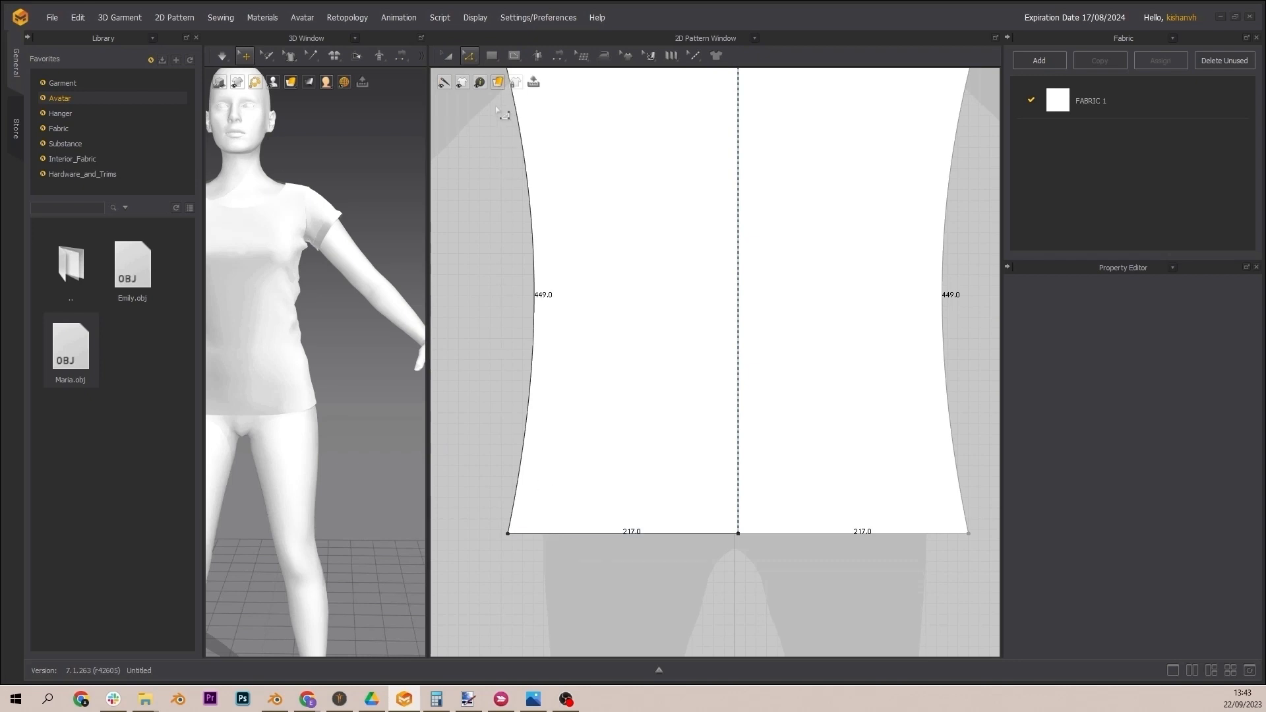
left_click(513, 57)
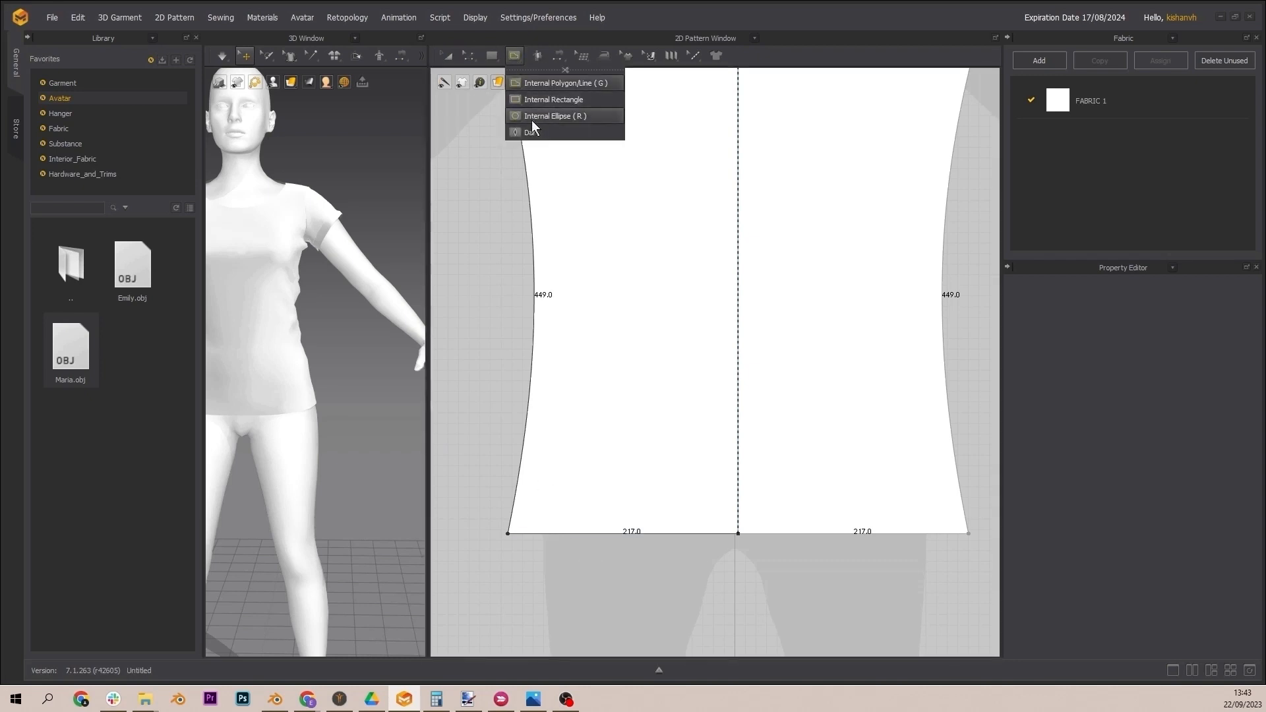
mouse_move(515, 57)
left_click(548, 83)
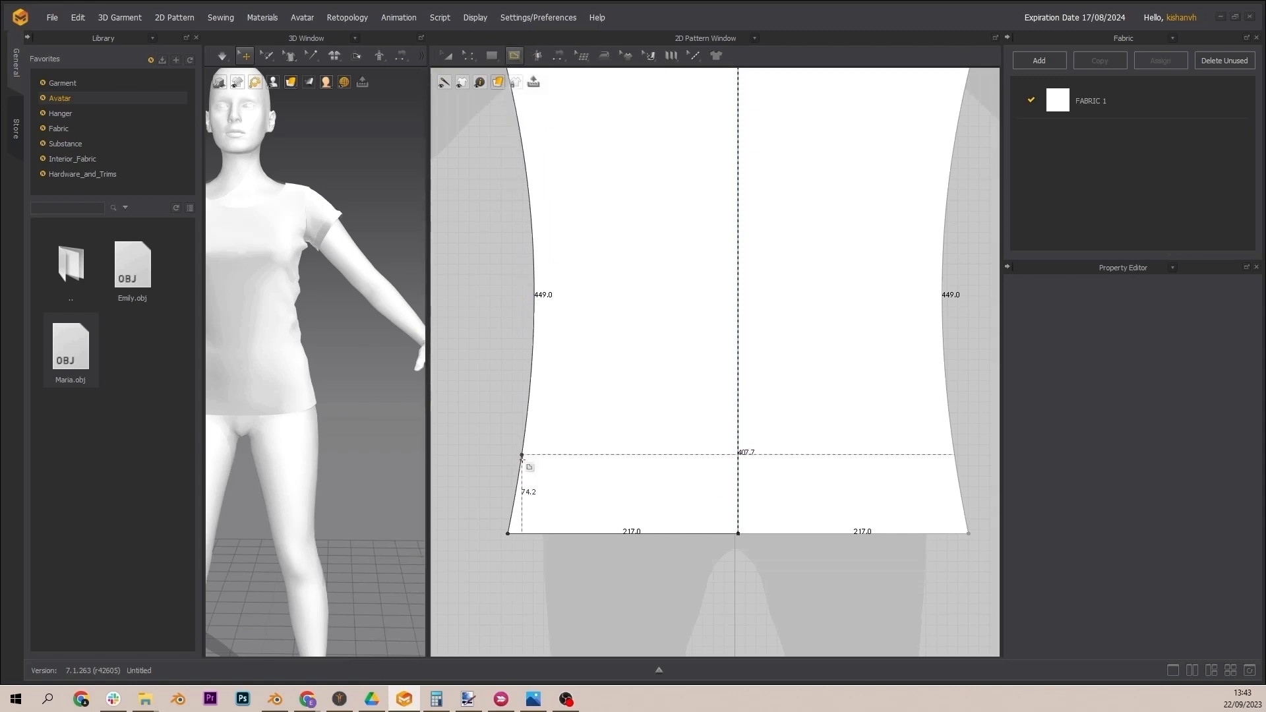
left_click(531, 534)
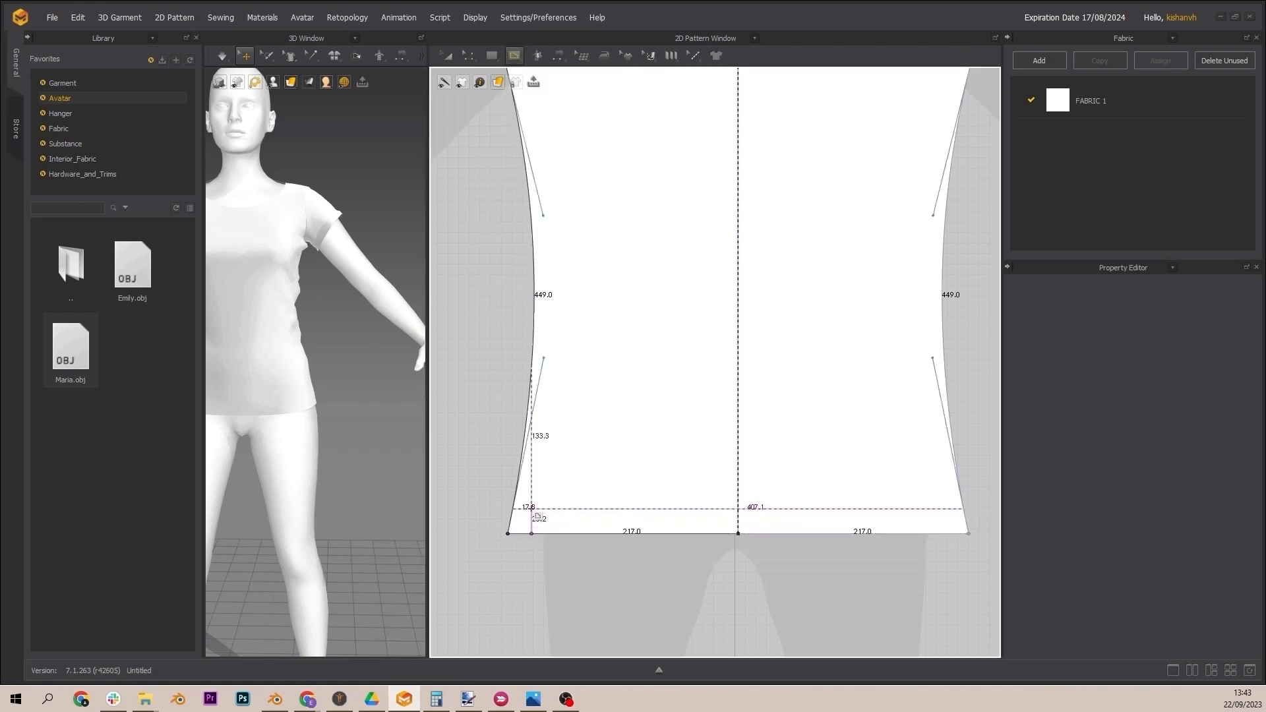
left_click(531, 494)
key("Return")
Step: Set the front piece's short guide line to 20 mm long, measured from the bottom edge
key("z")
right_click(531, 520)
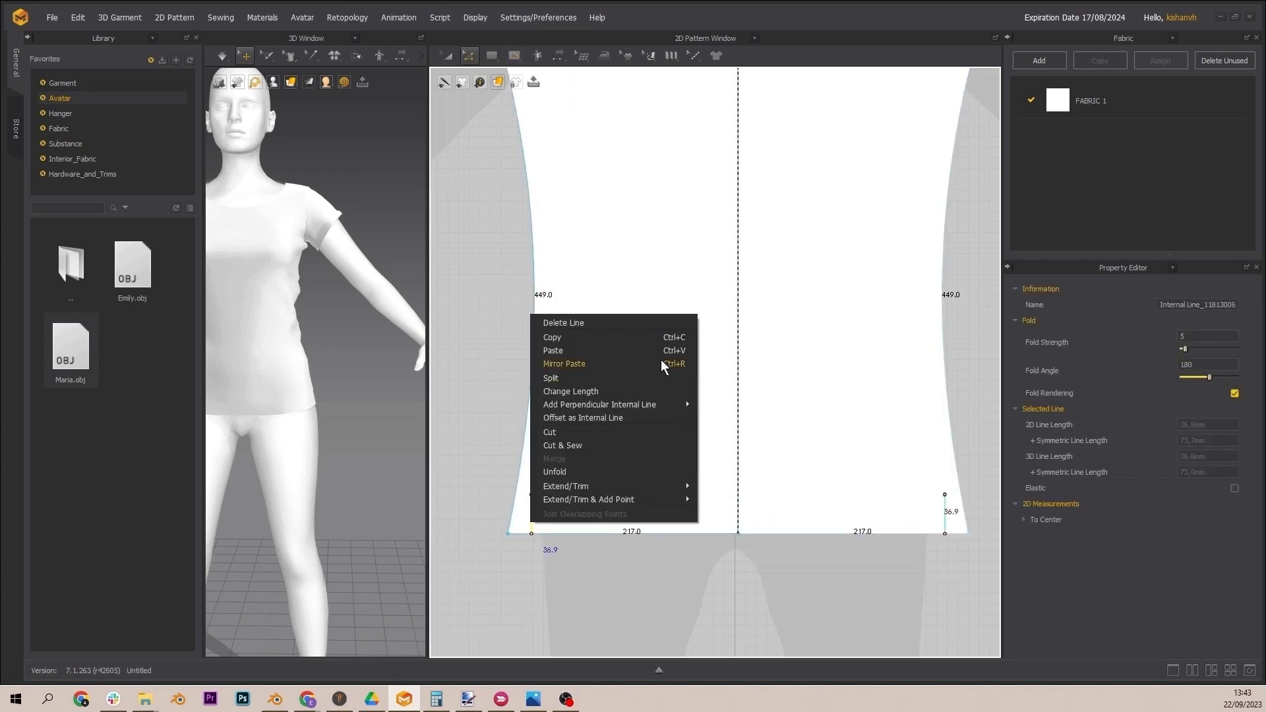
left_click(585, 392)
type("20")
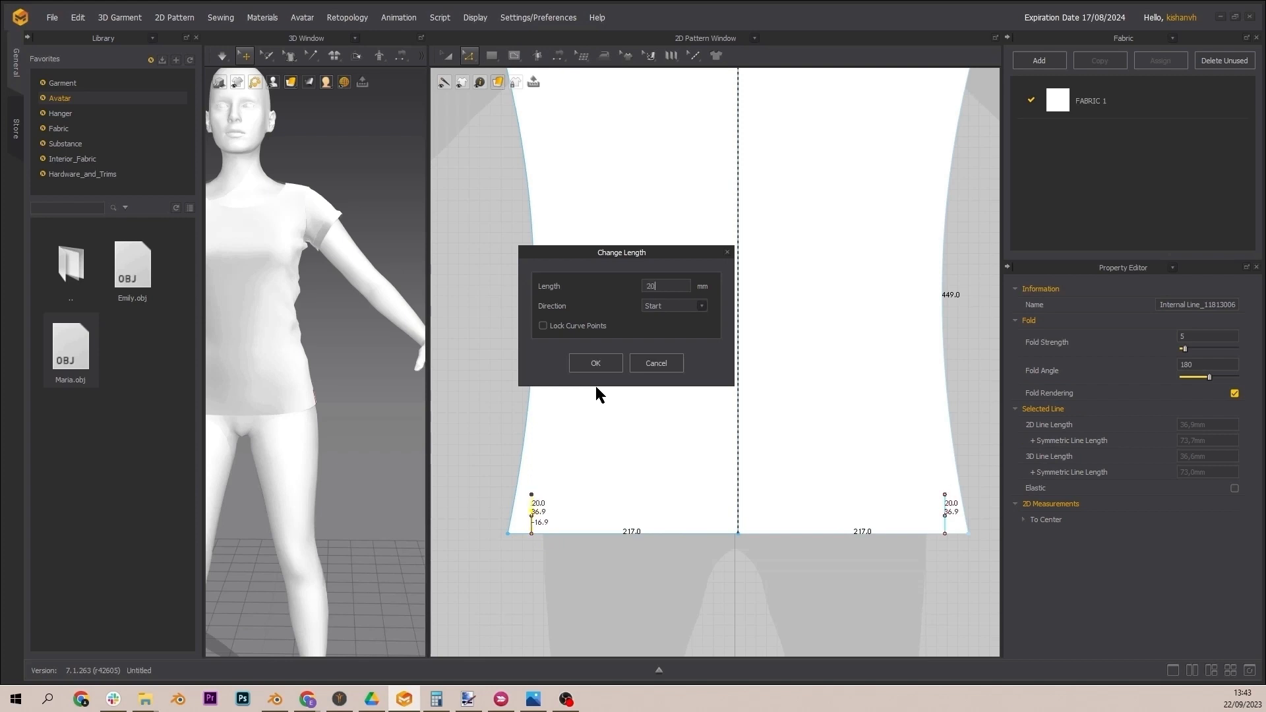
left_click(670, 336)
left_click(602, 362)
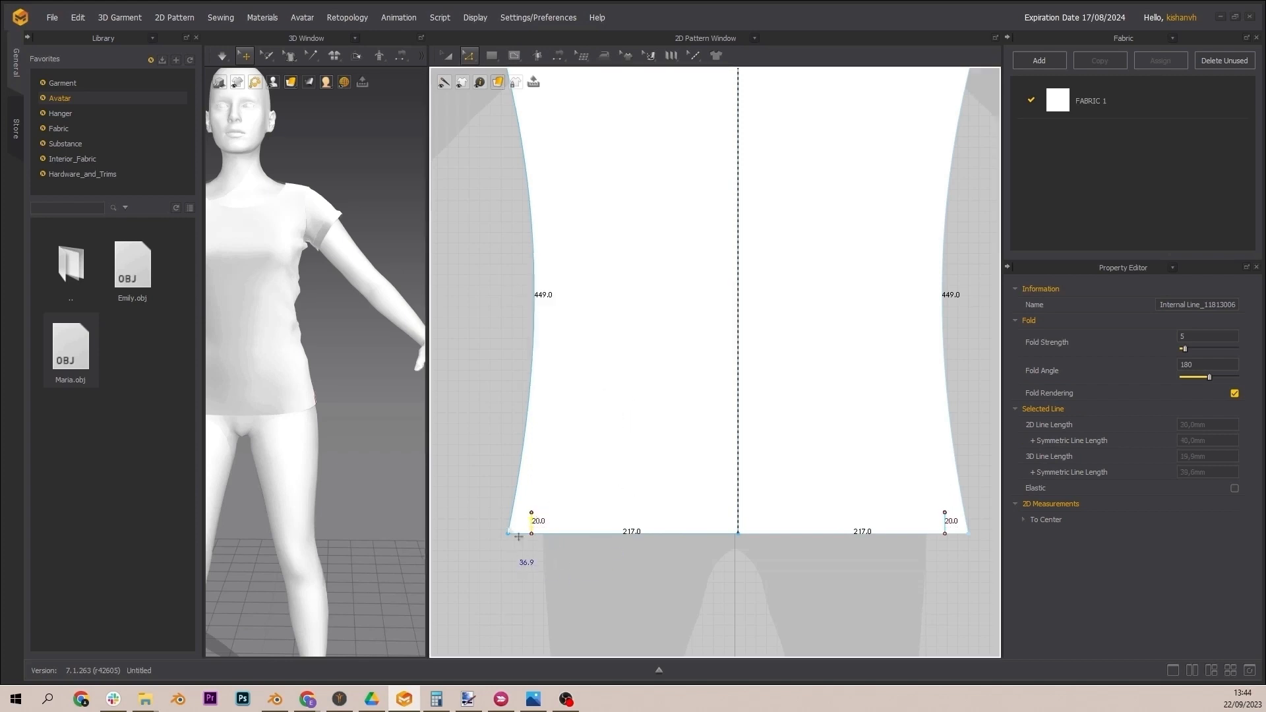
left_click(515, 56)
left_click(522, 81)
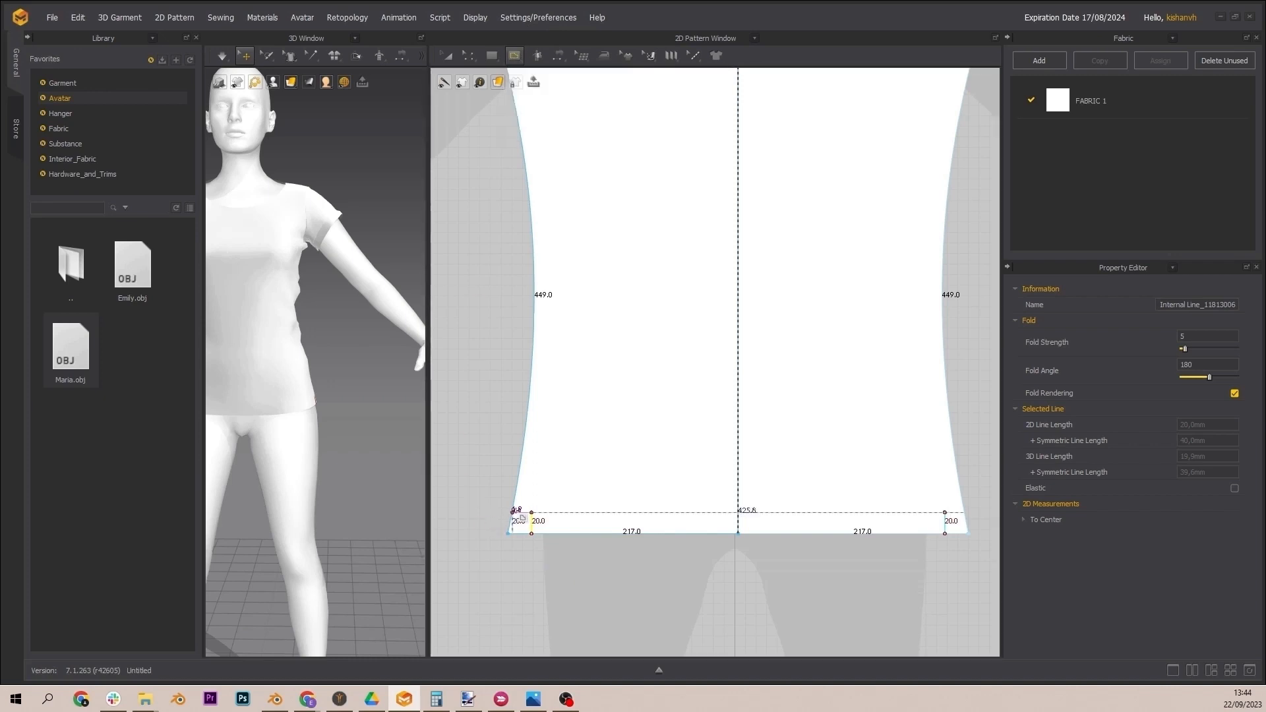
left_click(513, 511)
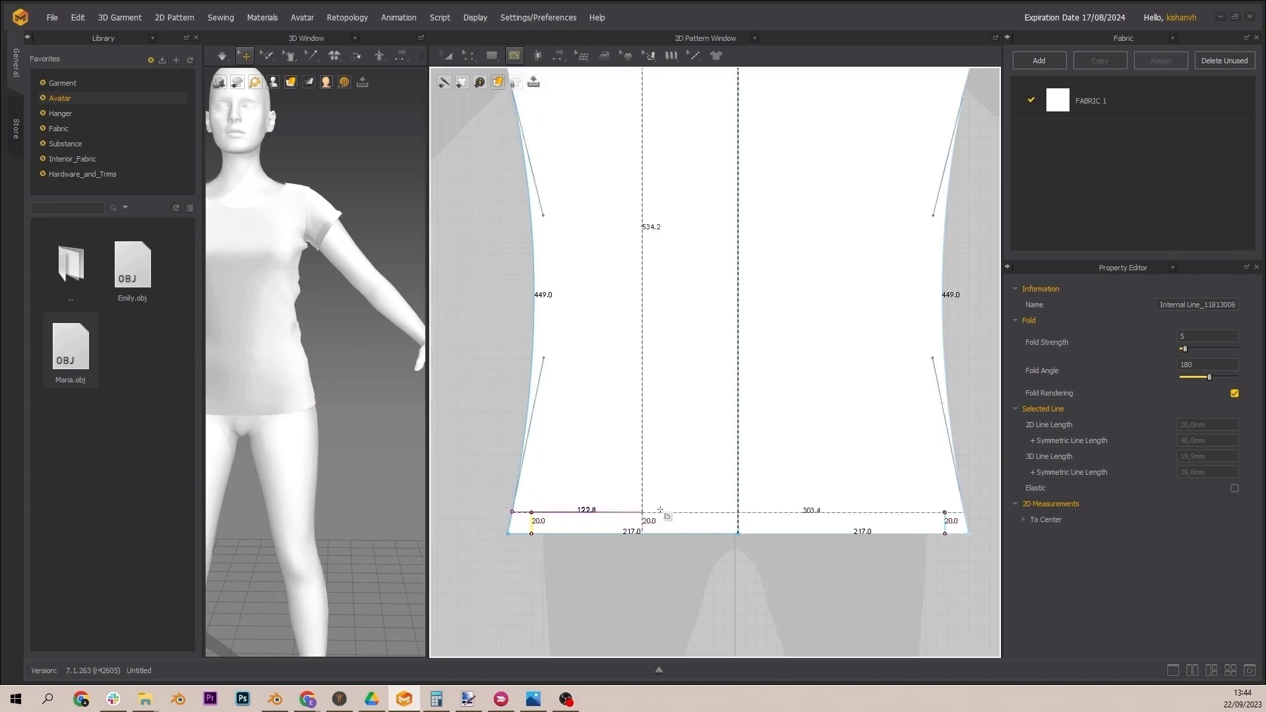
left_click(961, 503)
key("ctrl+z")
key("ctrl+z")
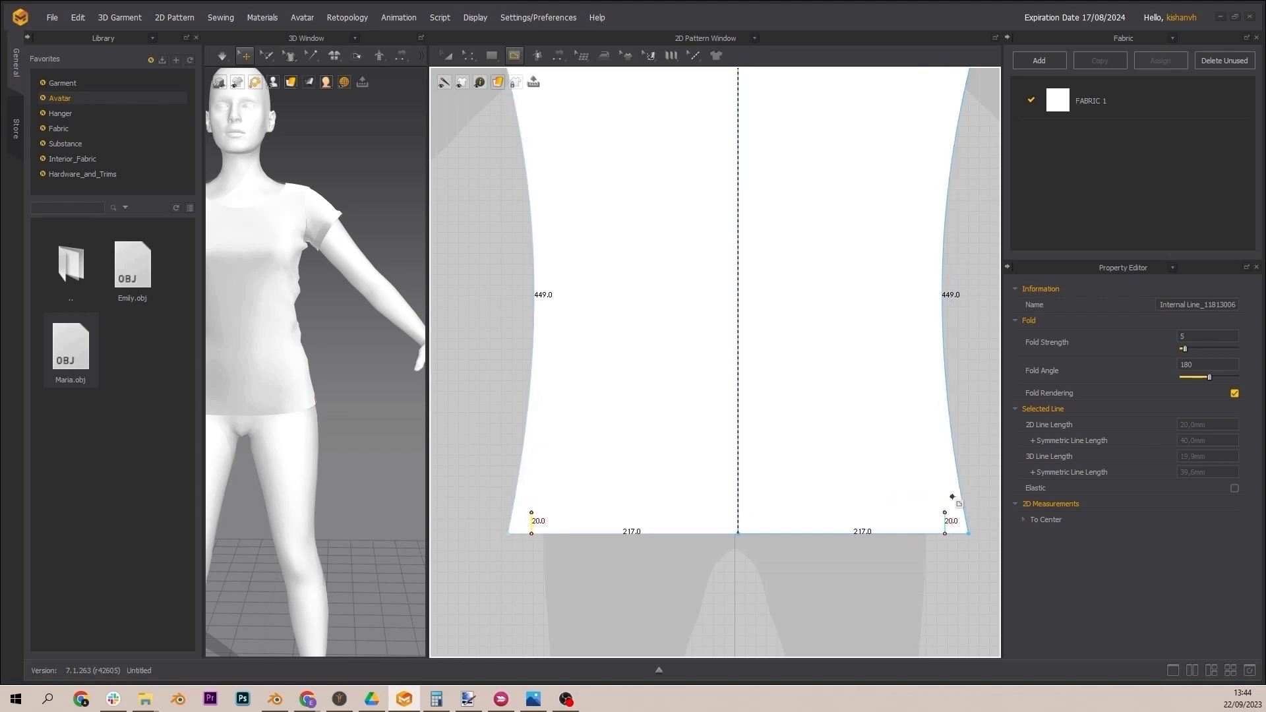
Step: Draw an internal line about 213 mm long from the front piece's centre line to its side edge, level with the guide line's upper end
left_click(738, 513)
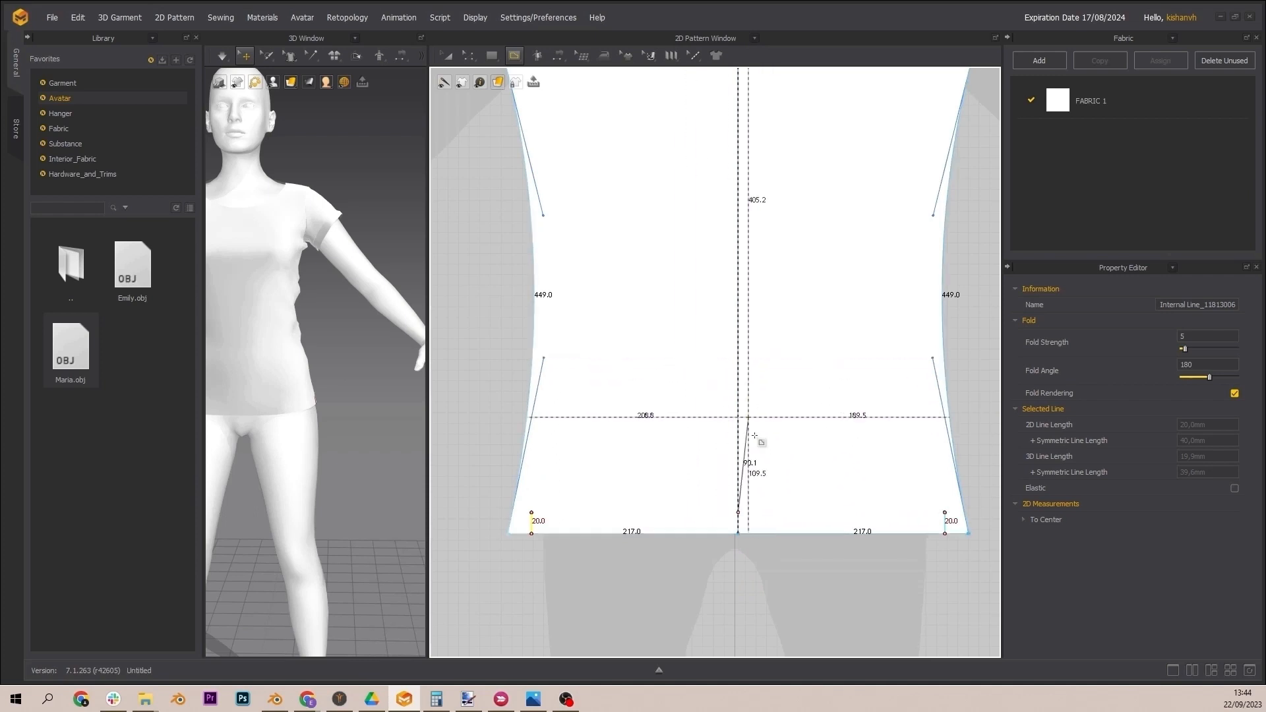
left_click(512, 513)
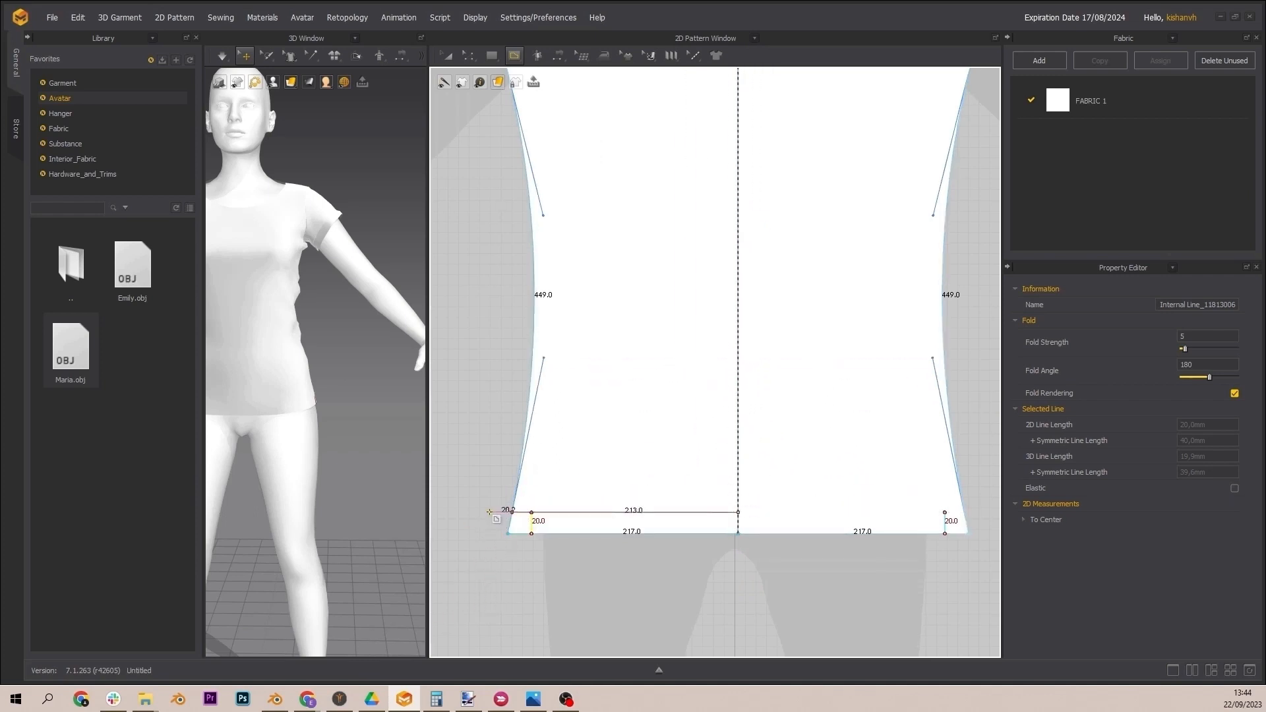
key("Return")
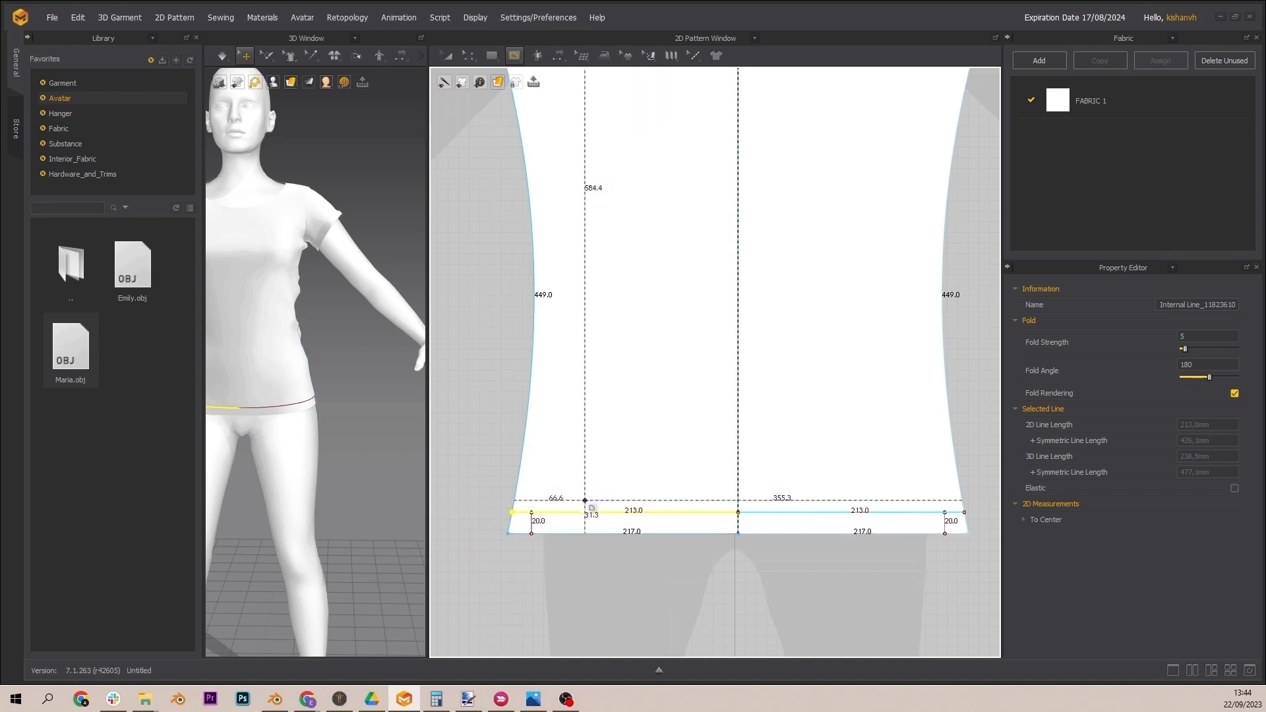
Step: Cut and sew the front piece along the horizontal internal line, and delete the leftover guide line from its hem band
key("z")
right_click(570, 512)
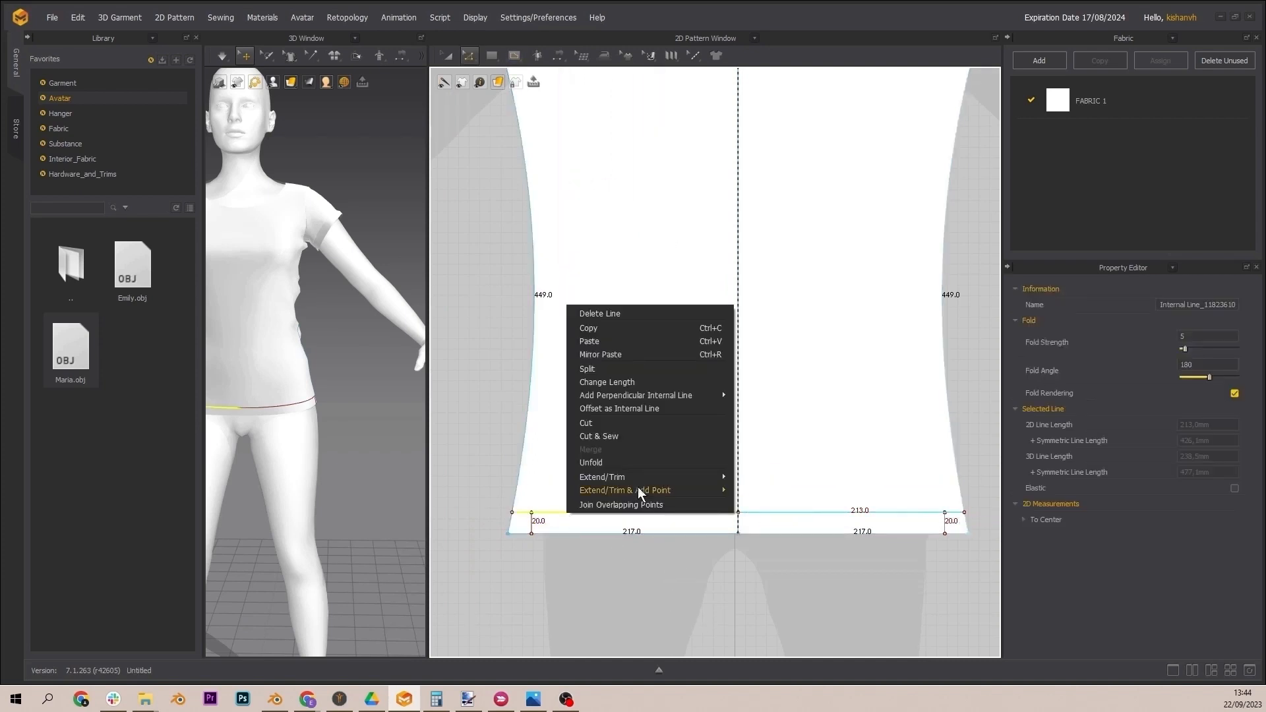
left_click(625, 437)
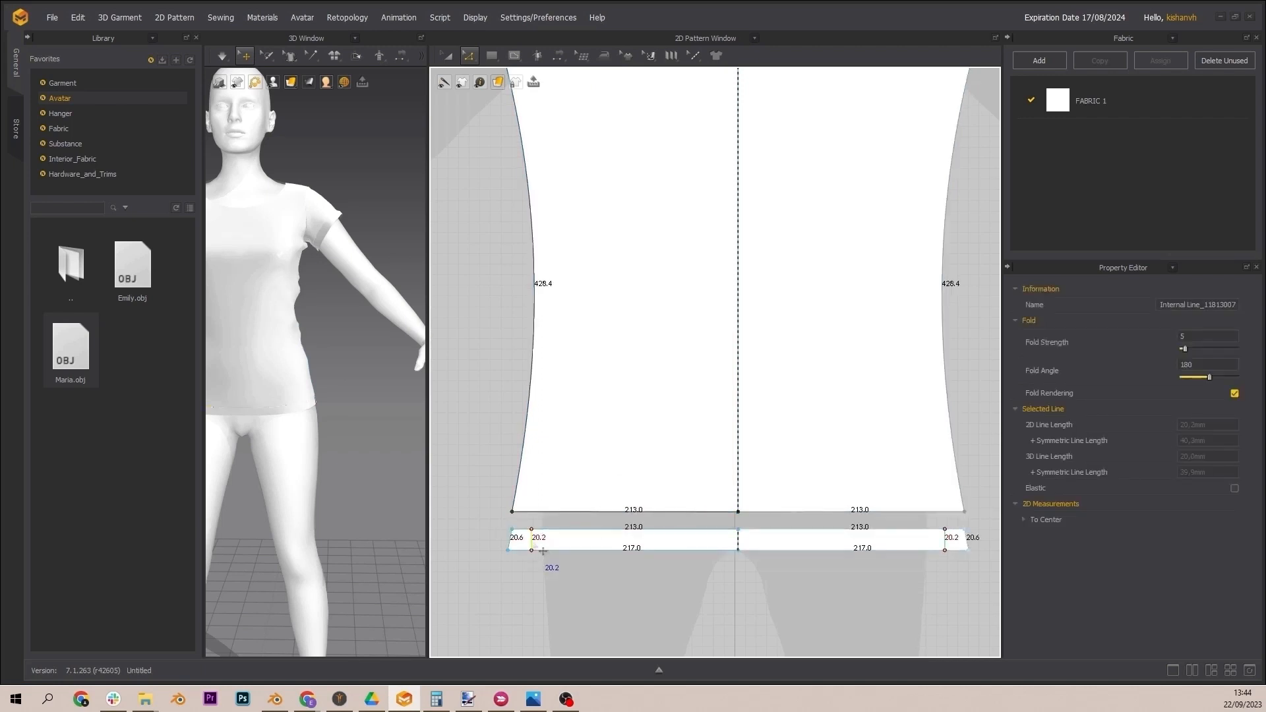
key("Delete")
Step: Draw a short vertical internal guide line about 32 mm long up from the back piece's bottom edge, near its side corner
middle_click_drag(842, 363, 315, 382)
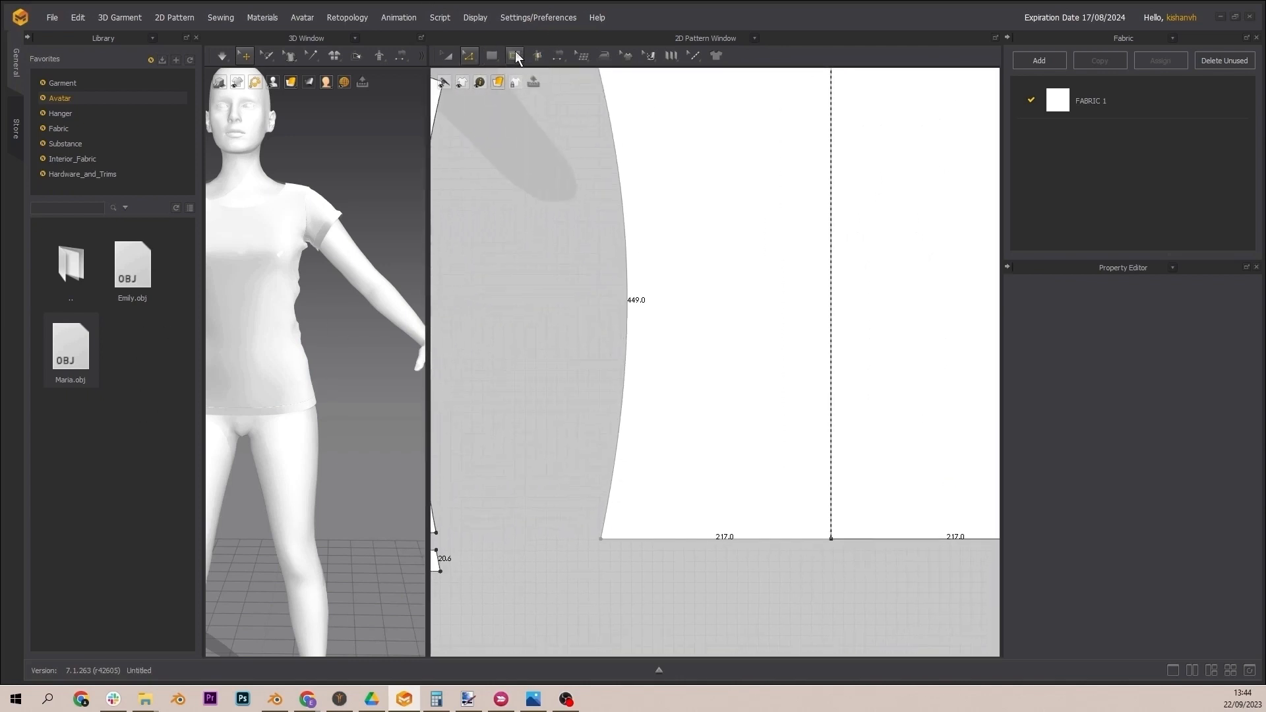
left_click(513, 57)
left_click(571, 109)
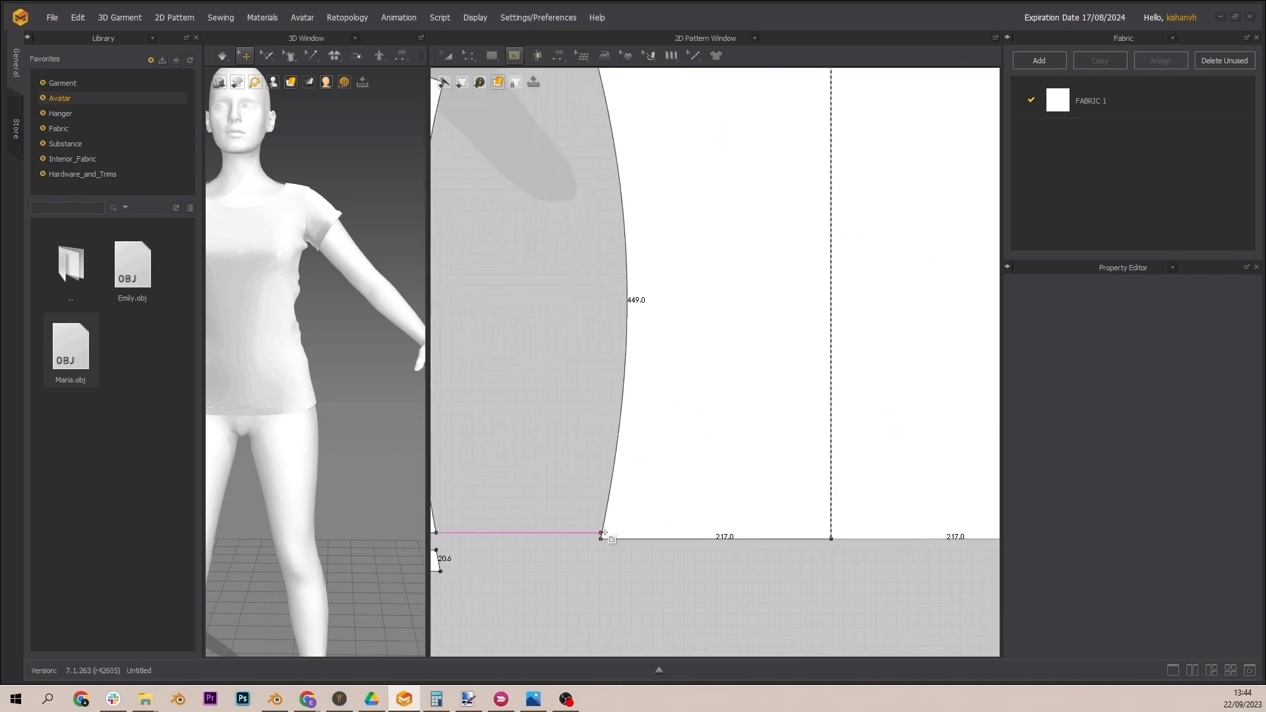
left_click(625, 539)
left_click(625, 505)
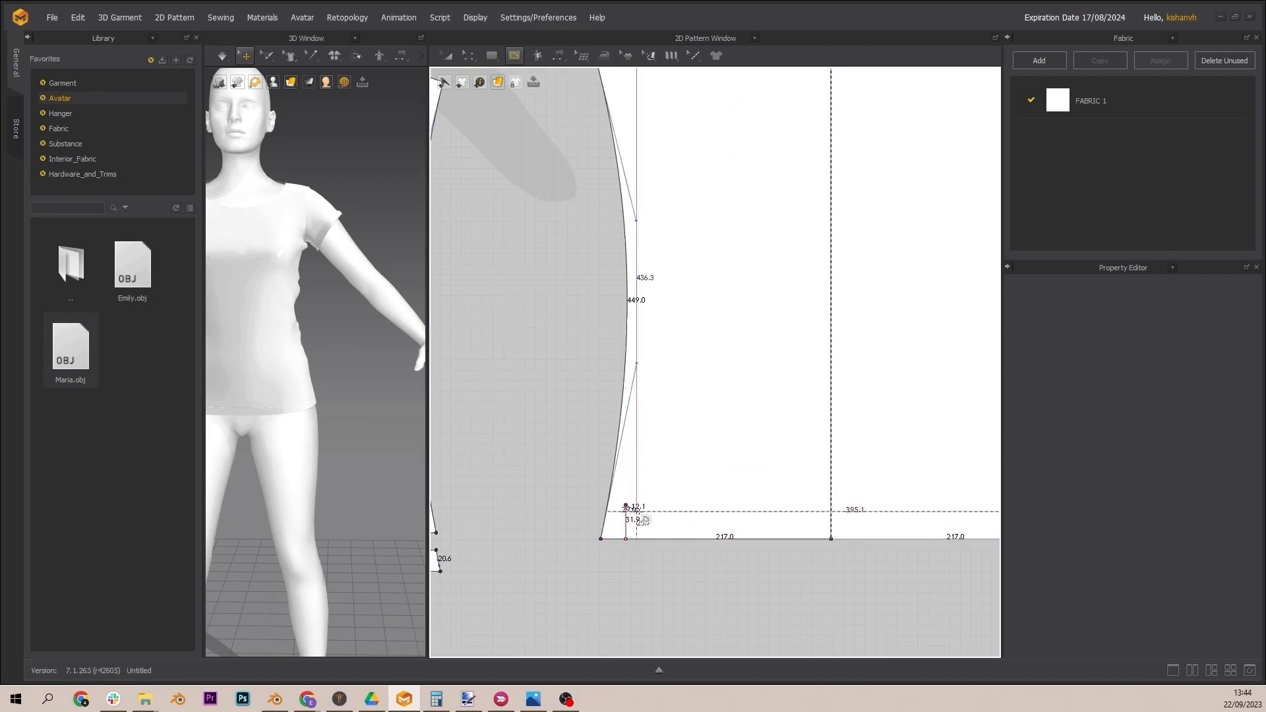
key("Return")
key("z")
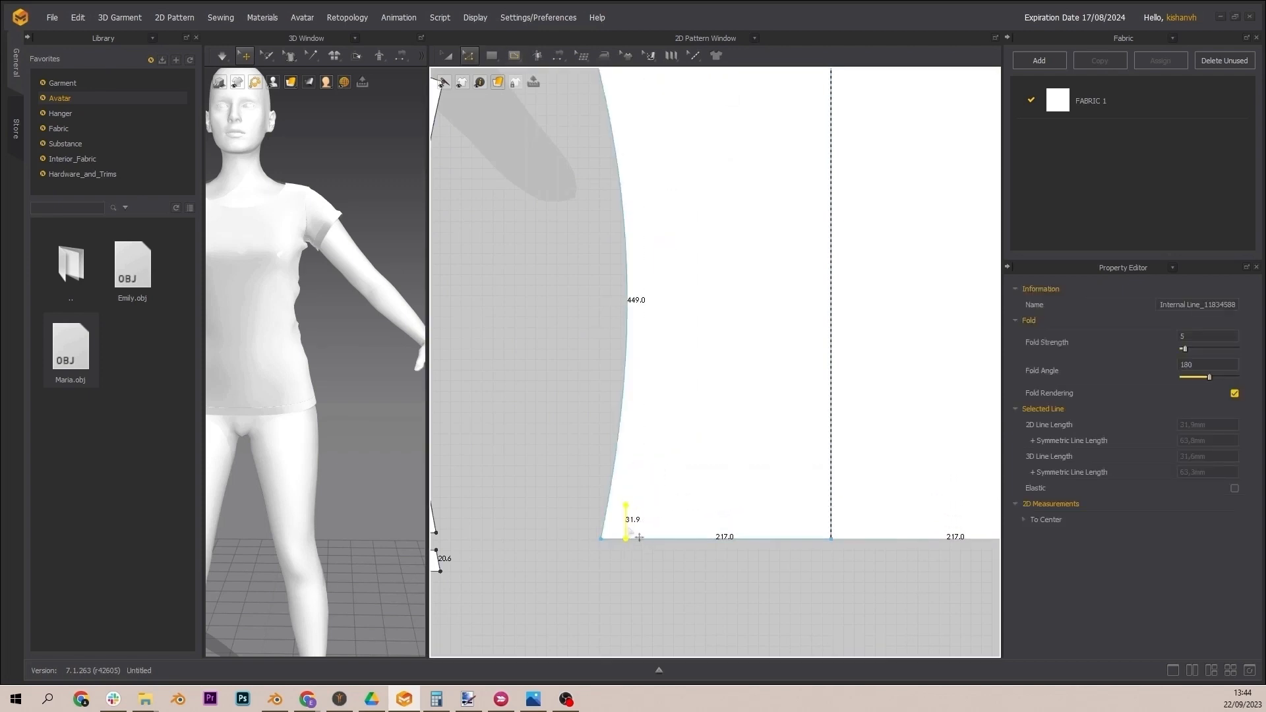
Step: Set the back piece's short guide line to 20 mm long, measured from the bottom edge
left_click(639, 550)
left_click(625, 524)
right_click(626, 525)
left_click(675, 395)
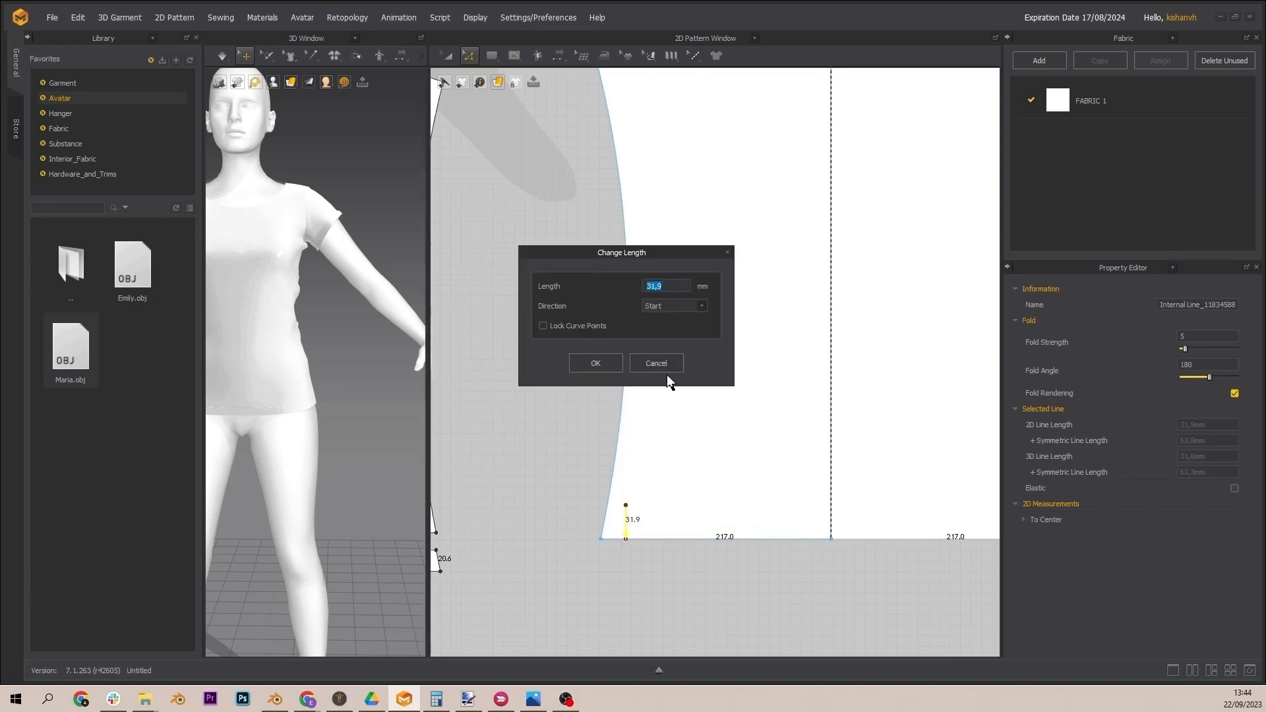
left_click(611, 363)
left_click_drag(639, 525, 639, 536)
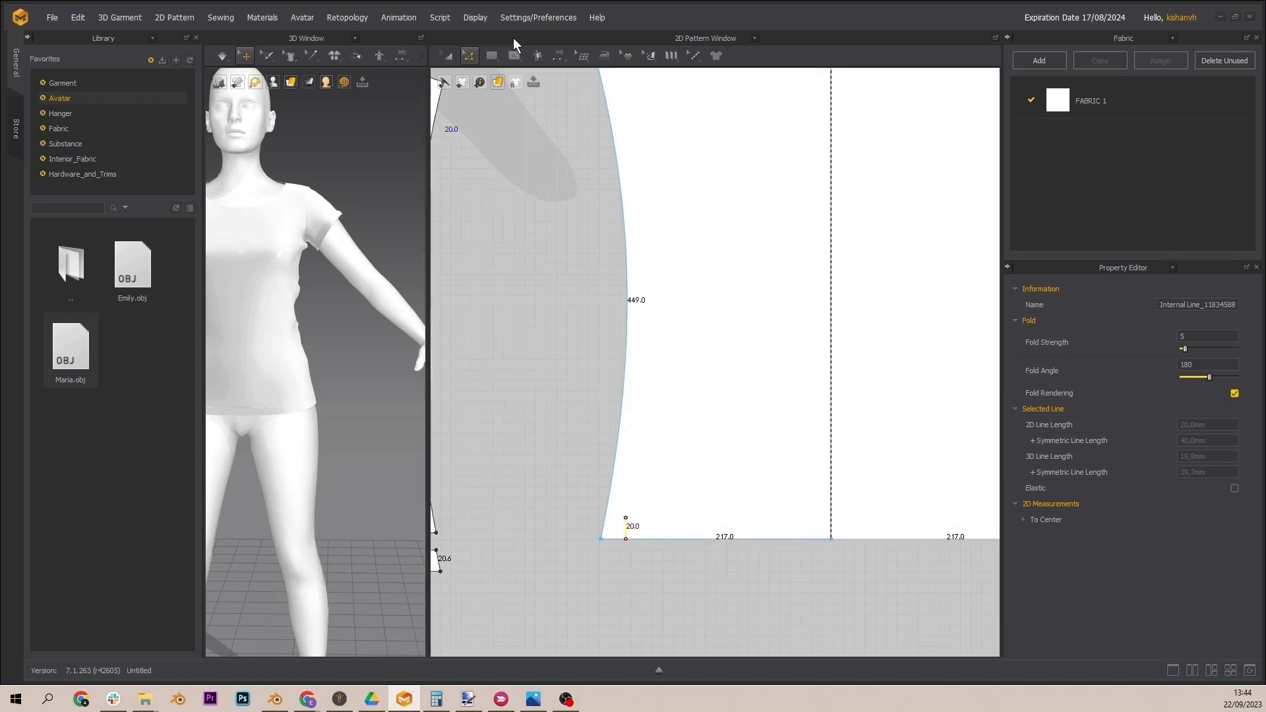
Step: Draw an internal line about 213 mm long from the back piece's side edge to its centre line, near the guide line's upper end
left_click(512, 55)
left_click(553, 99)
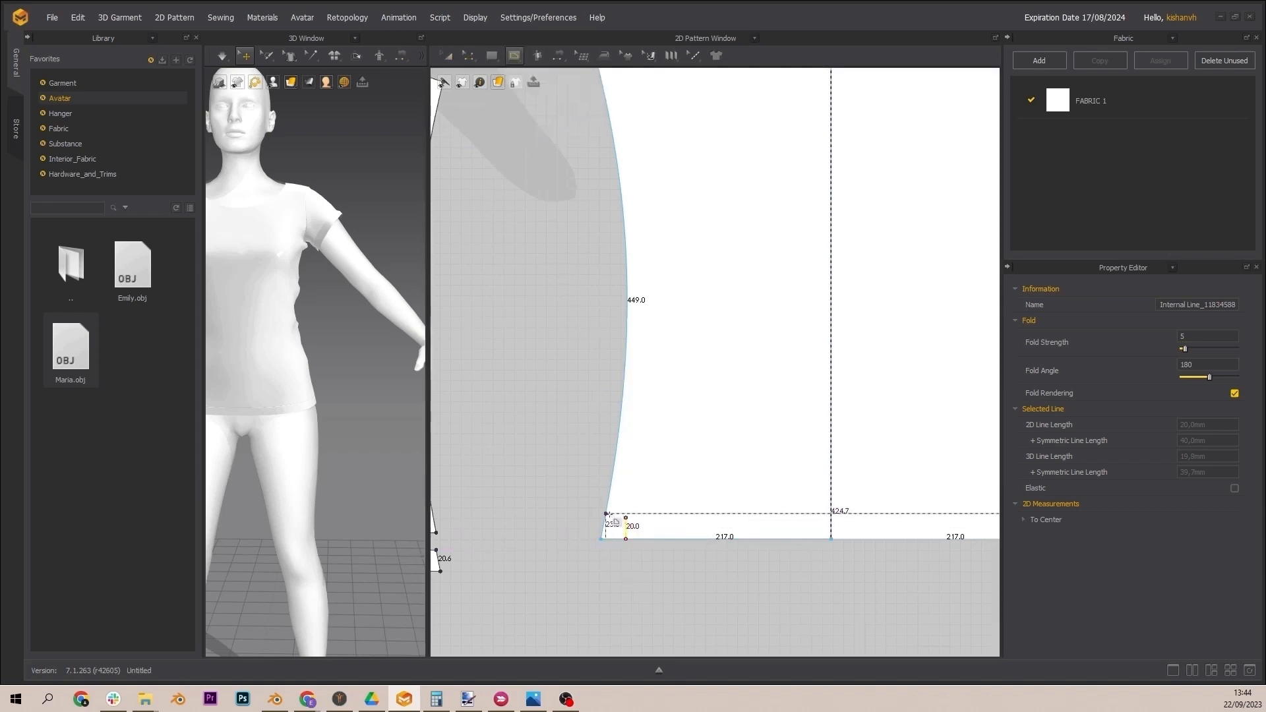
scroll(614, 522, "down", 5)
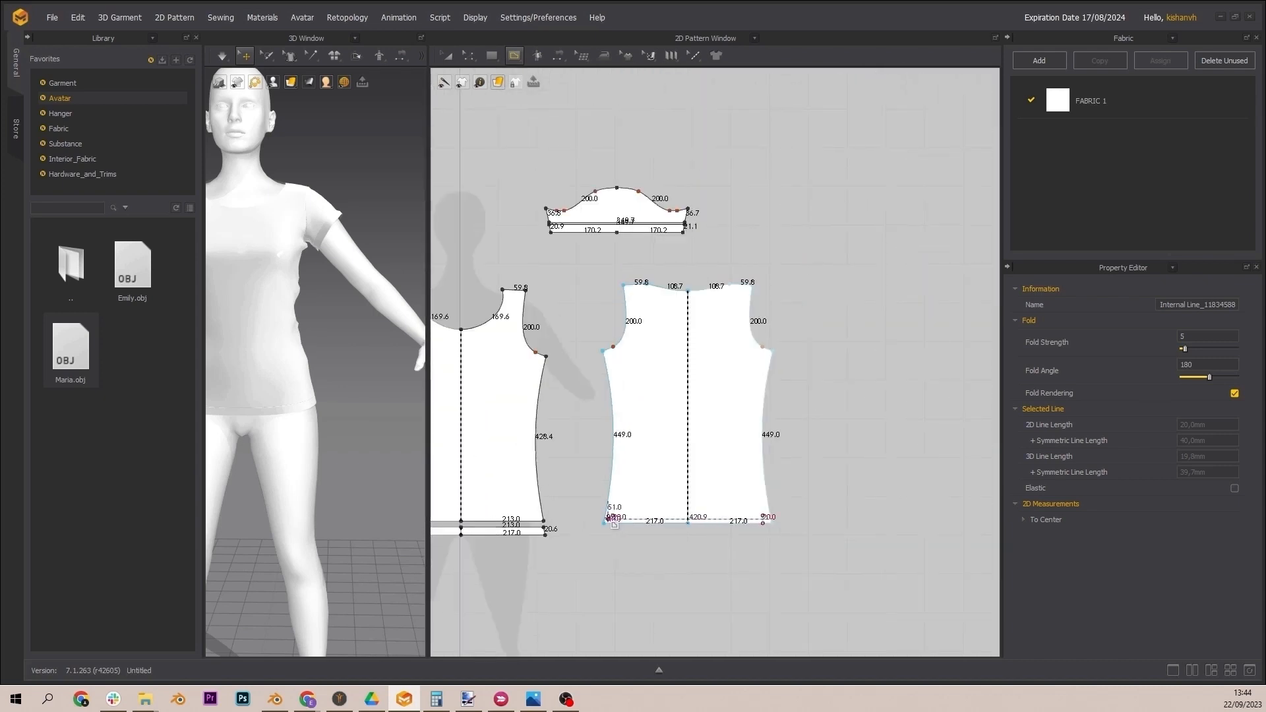
scroll(610, 522, "up", 4)
left_click(602, 514)
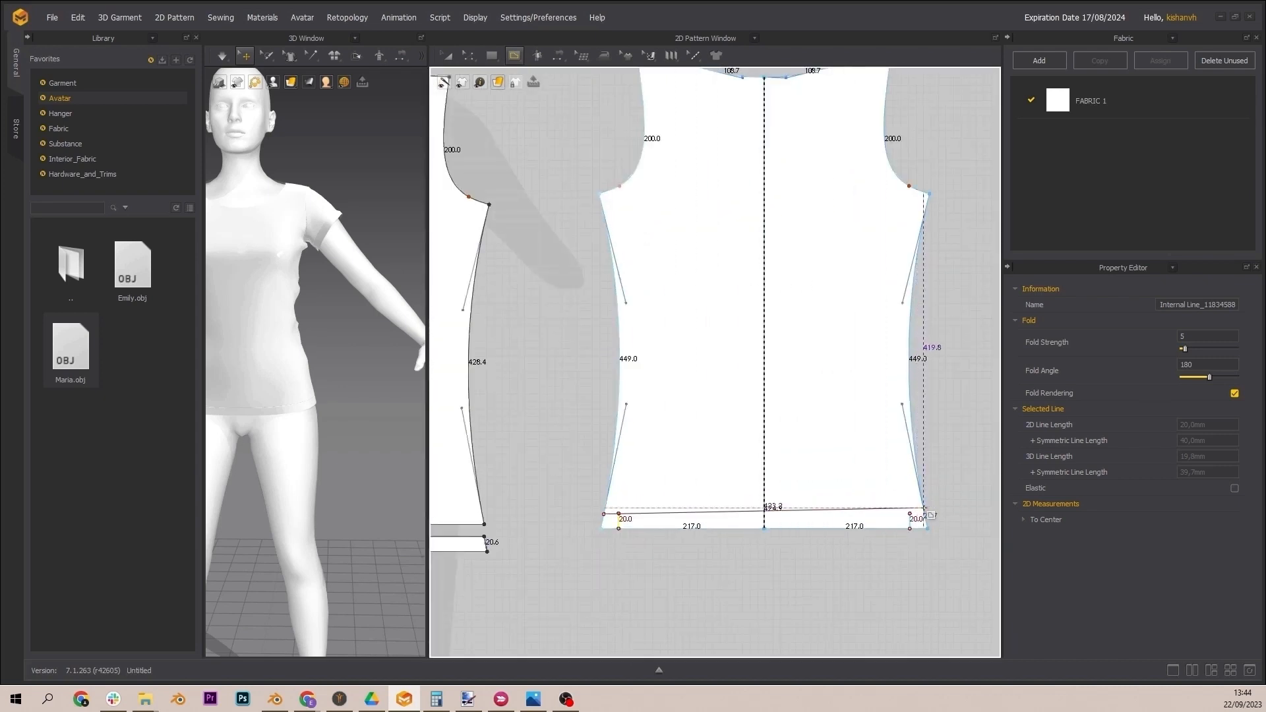
left_click(763, 513)
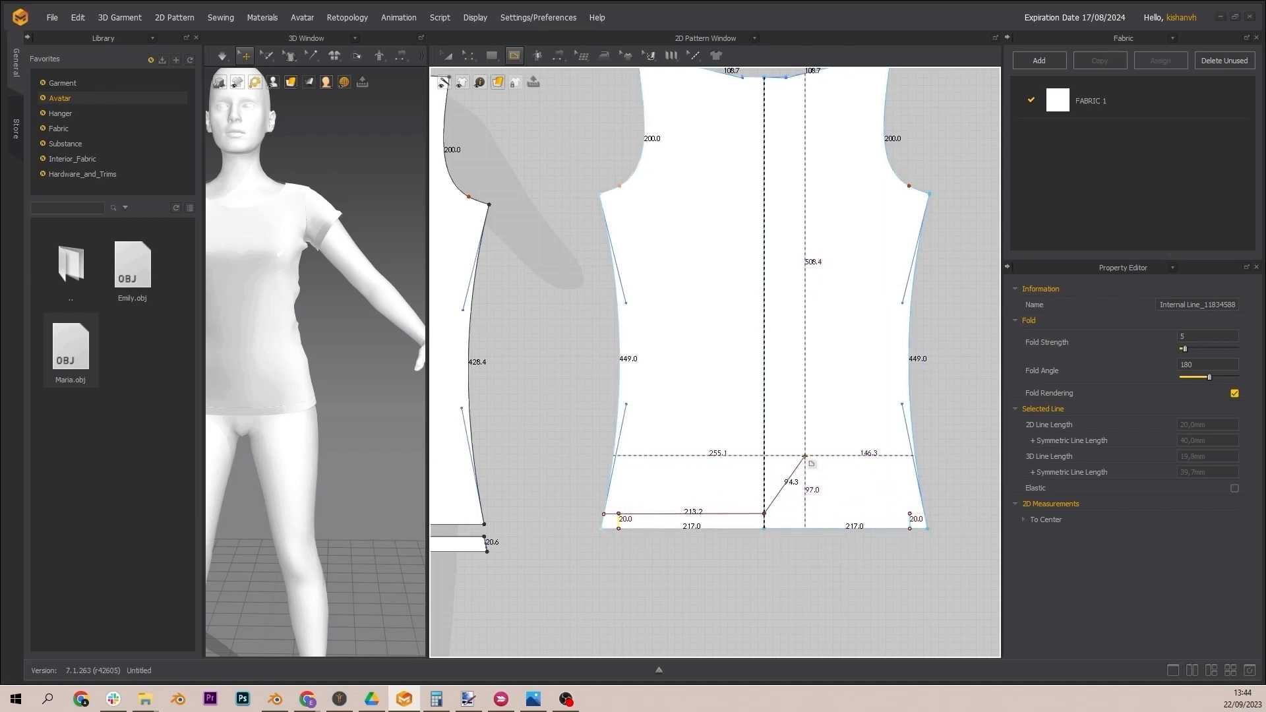
key("Return")
Step: Cut and sew the back piece along the horizontal internal line to separate its hem band
scroll(649, 556, "down", 3)
scroll(649, 556, "up", 5)
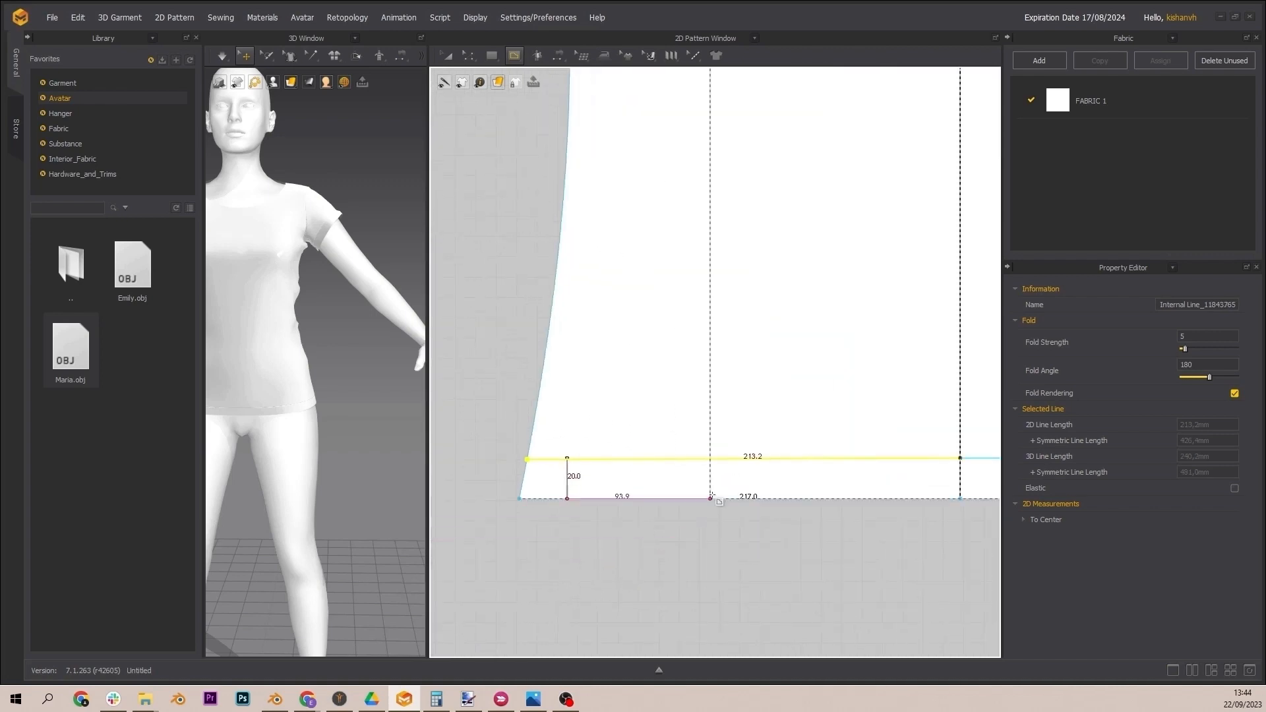
key("z")
right_click(690, 466)
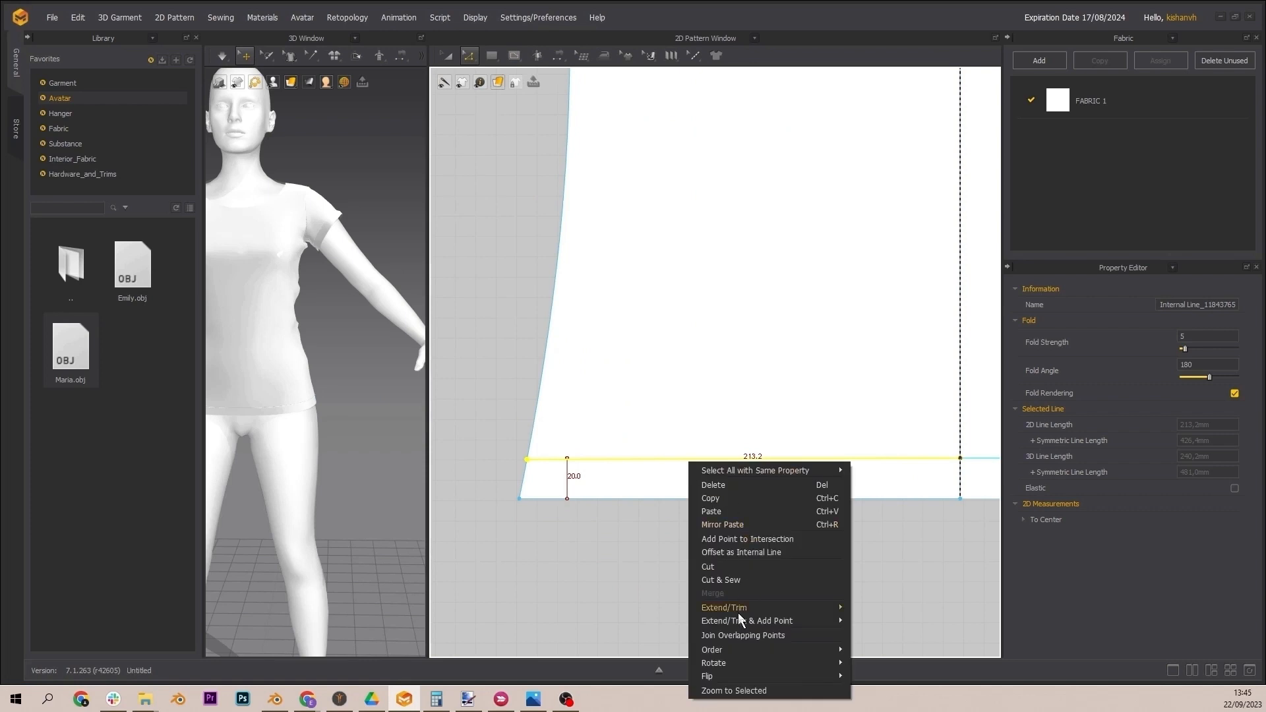
left_click(737, 579)
Step: Delete the leftover guide line from the back hem band and its tiny remnant at the back piece's lower edge
left_click(574, 514)
key("Delete")
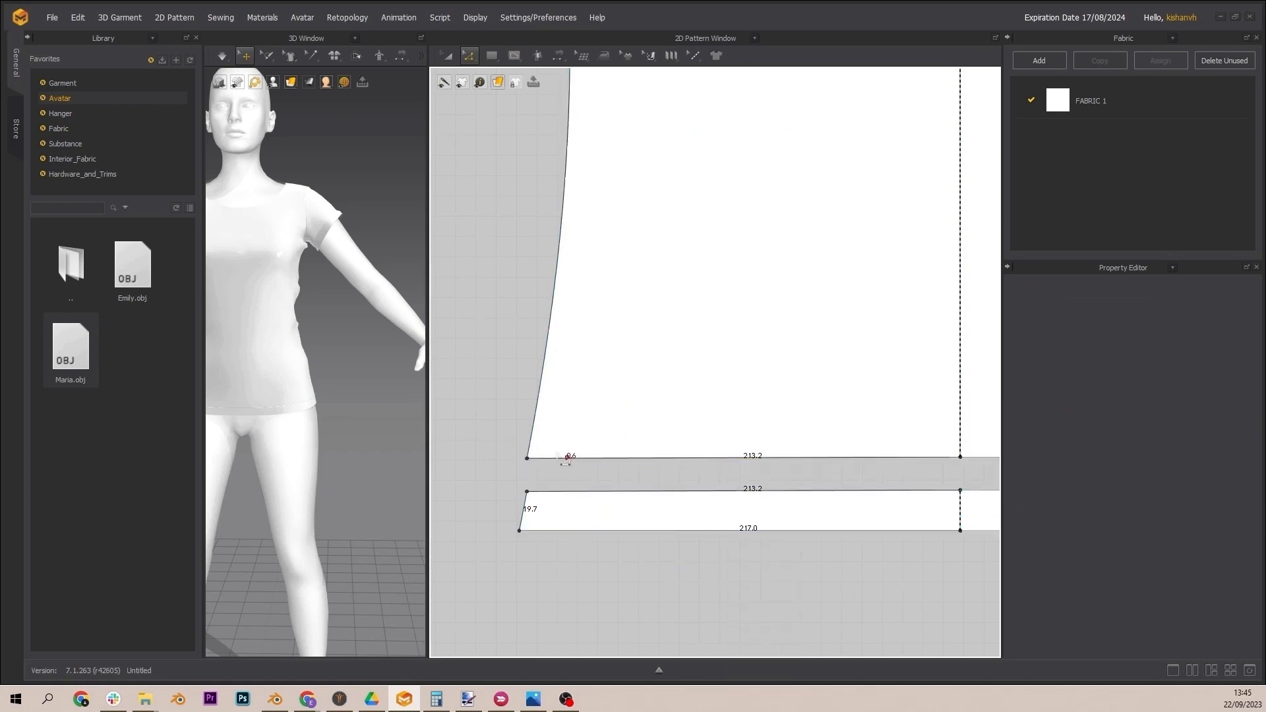
scroll(567, 468, "up", 9)
left_click(616, 393)
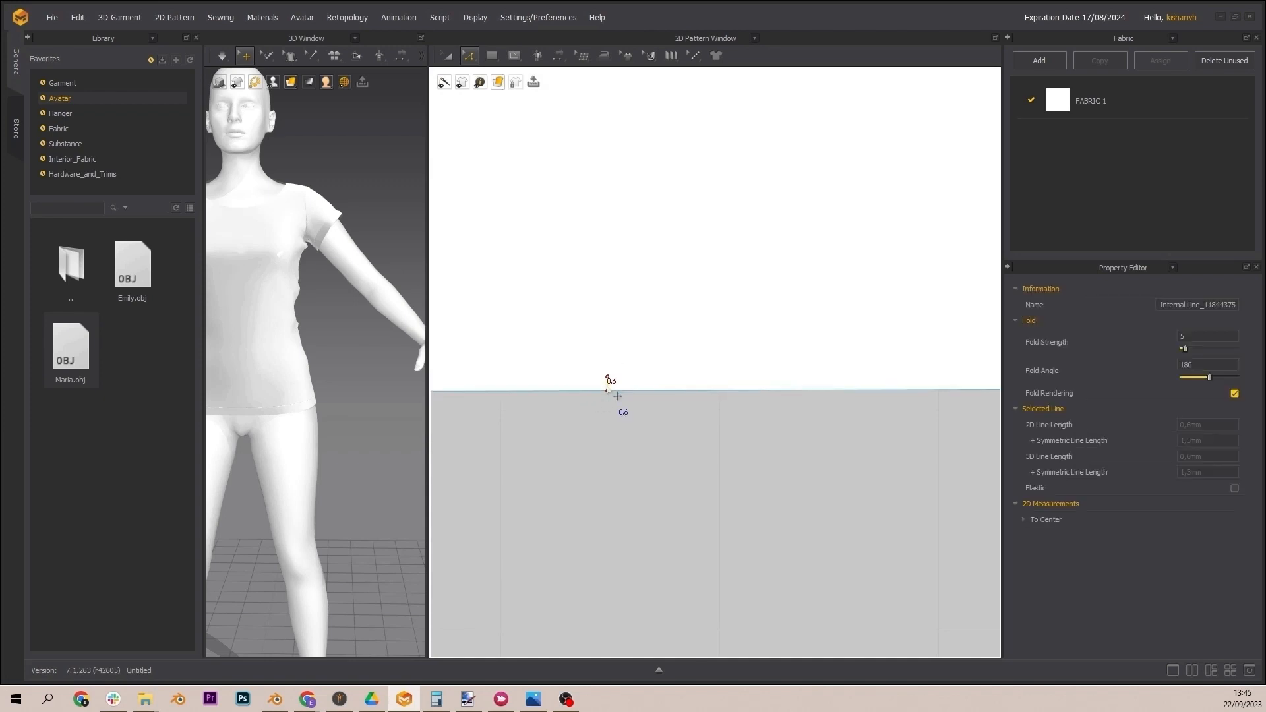
key("Delete")
scroll(630, 478, "down", 6)
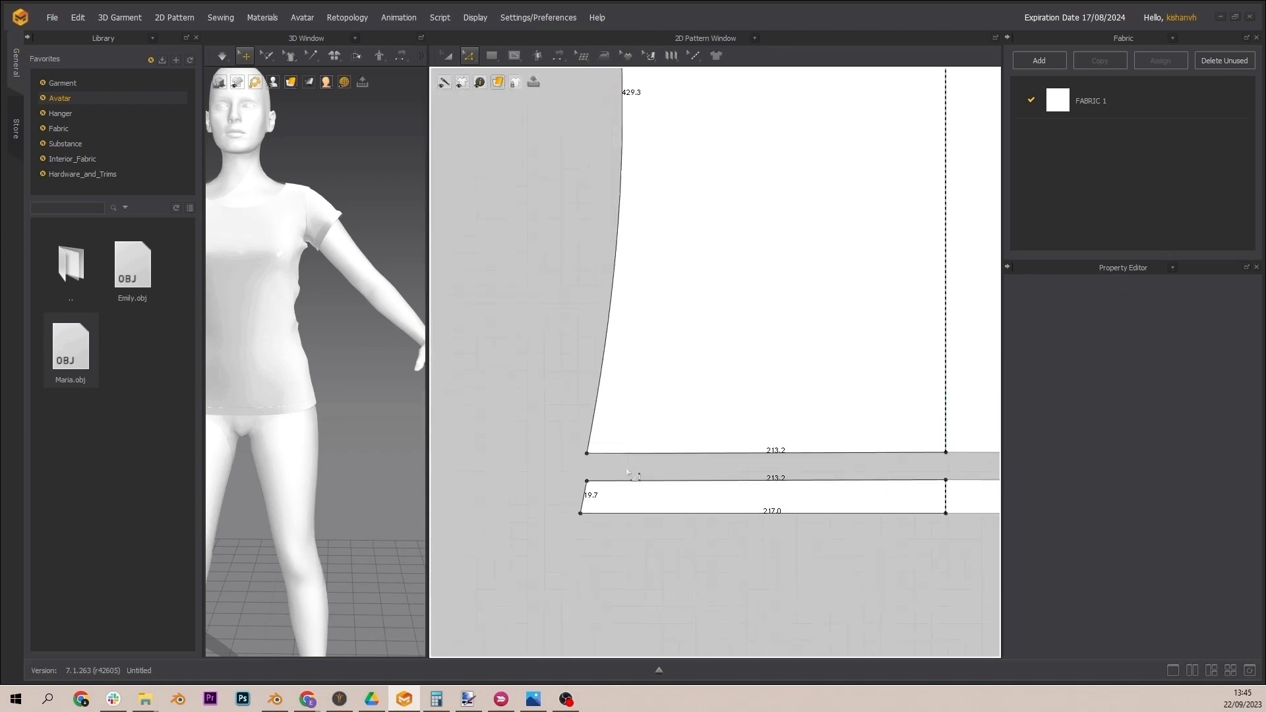
middle_click_drag(571, 447, 586, 680)
scroll(585, 680, "down", 2)
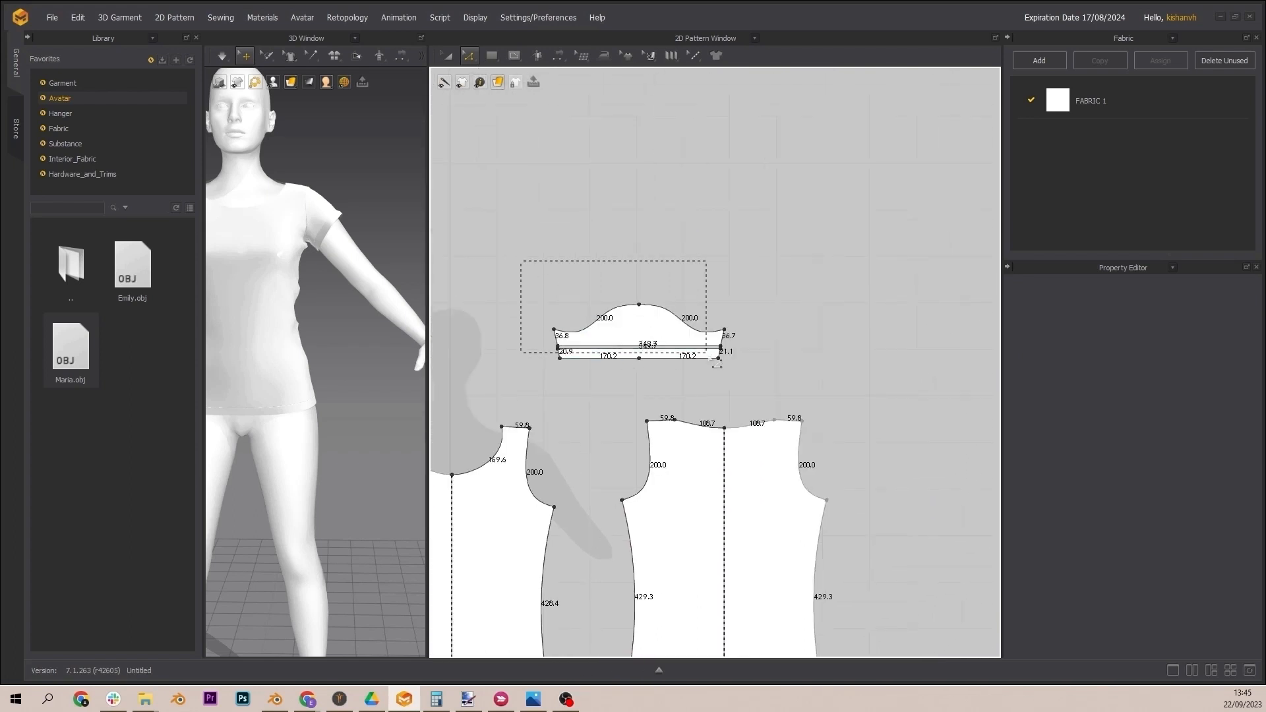
left_click_drag(763, 382, 764, 382)
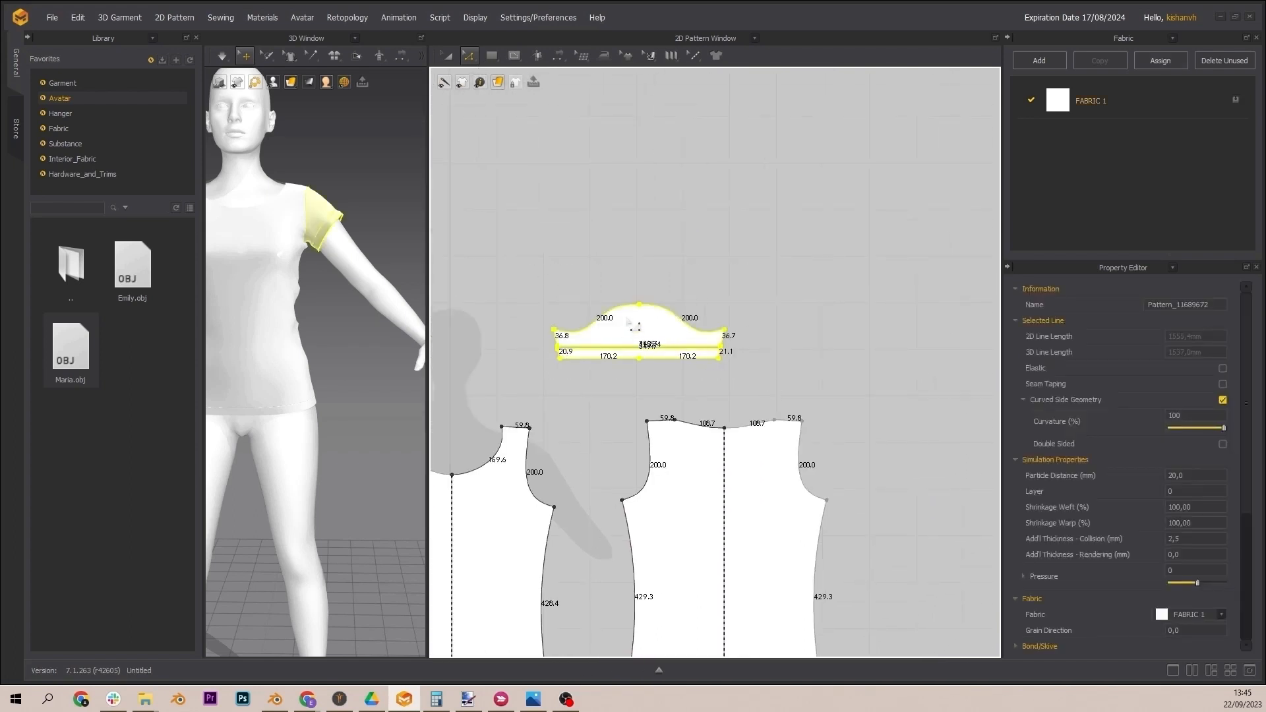
key("a")
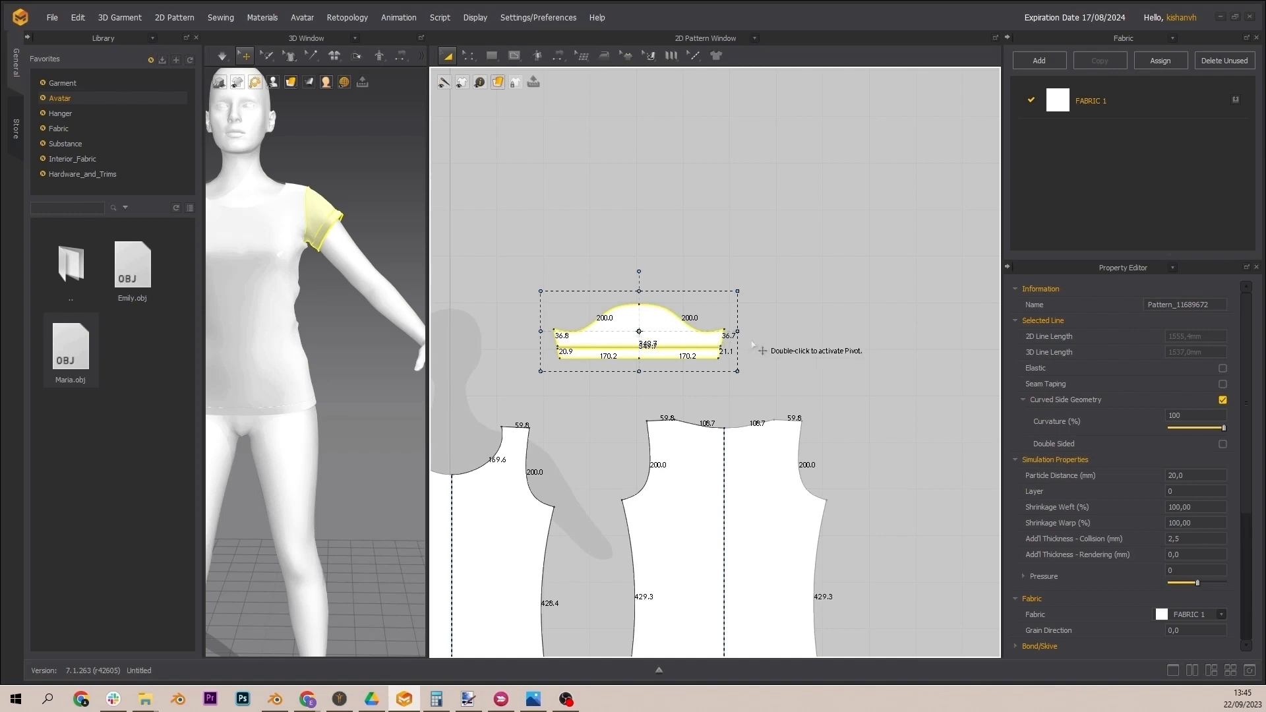
left_click(575, 307)
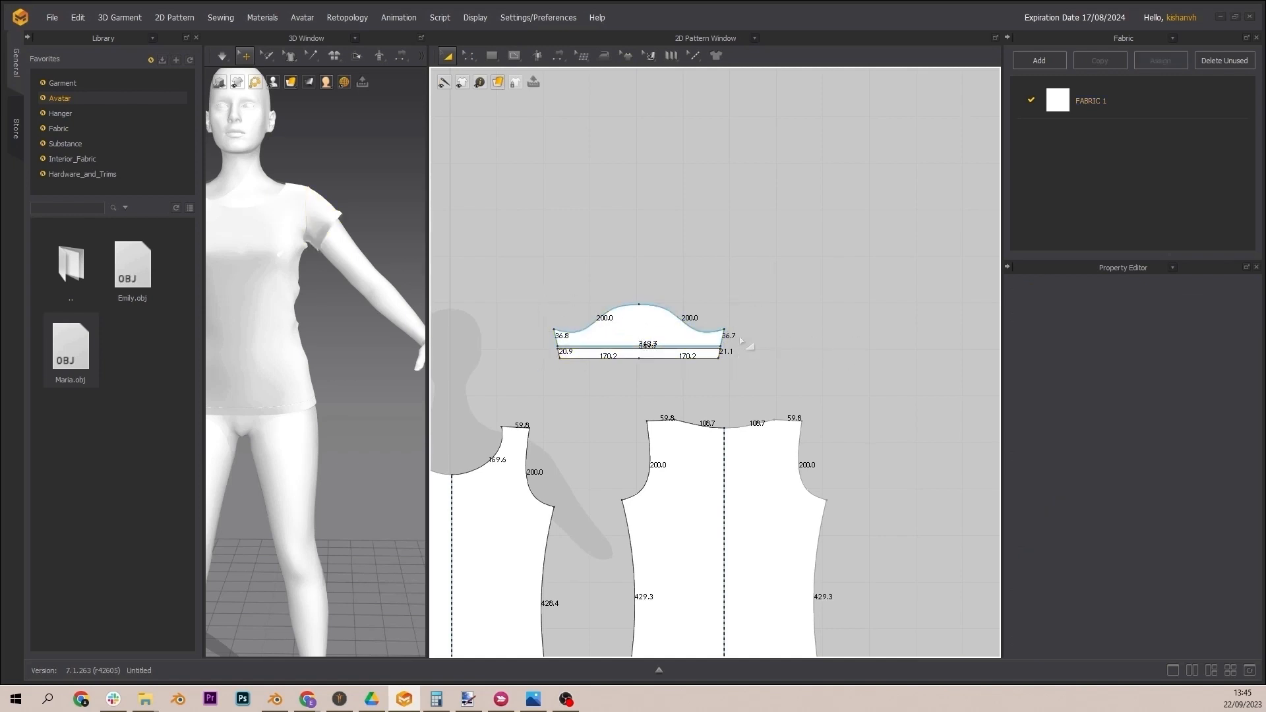
scroll(659, 363, "down", 6)
middle_click_drag(660, 363, 743, 339)
scroll(339, 361, "up", 1)
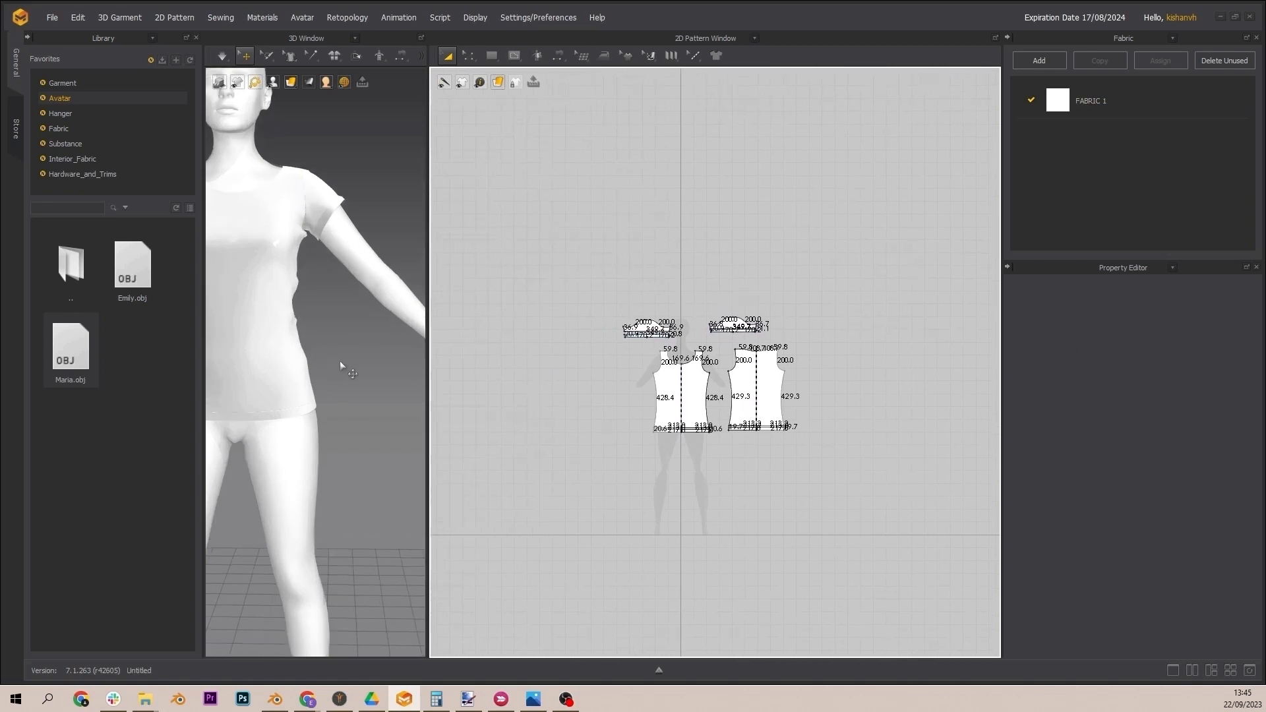
Step: Enlarge the 3D window and examine the simulated T-shirt and its hems from several angles
left_click_drag(427, 416, 644, 395)
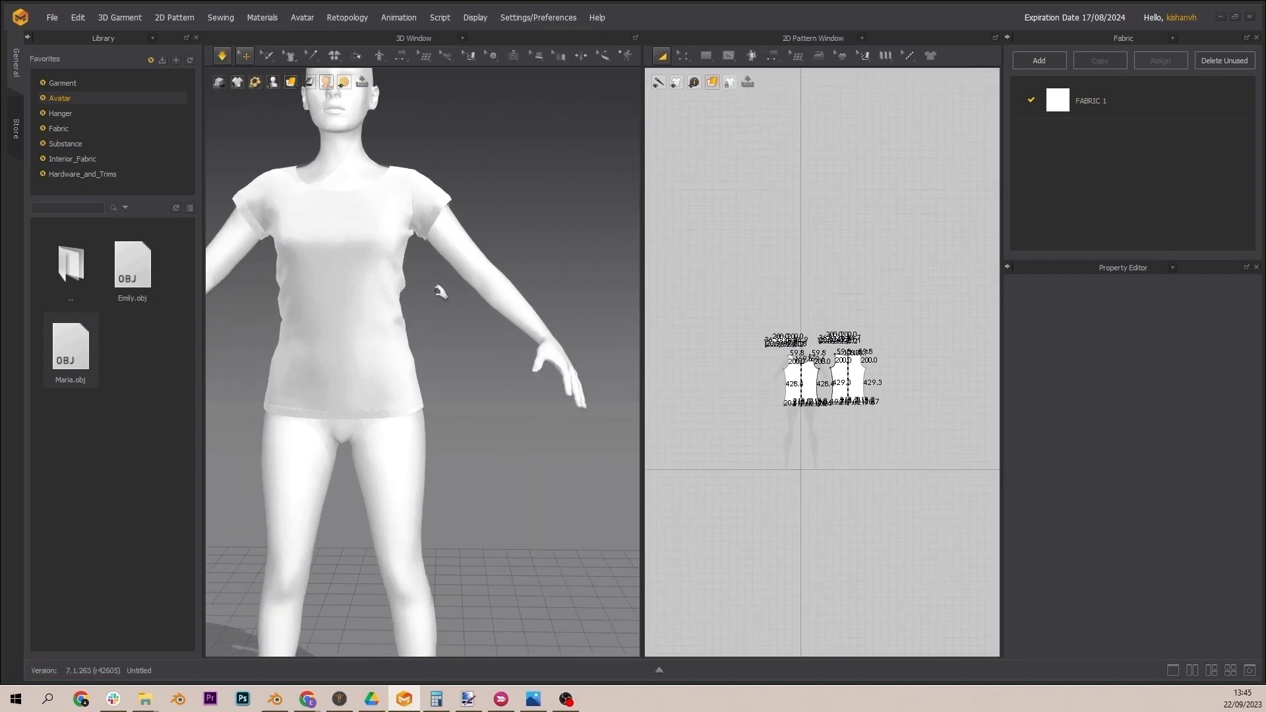
right_click_drag(415, 299, 382, 308)
scroll(381, 309, "up", 2)
middle_click_drag(345, 257, 473, 315)
scroll(415, 295, "down", 3)
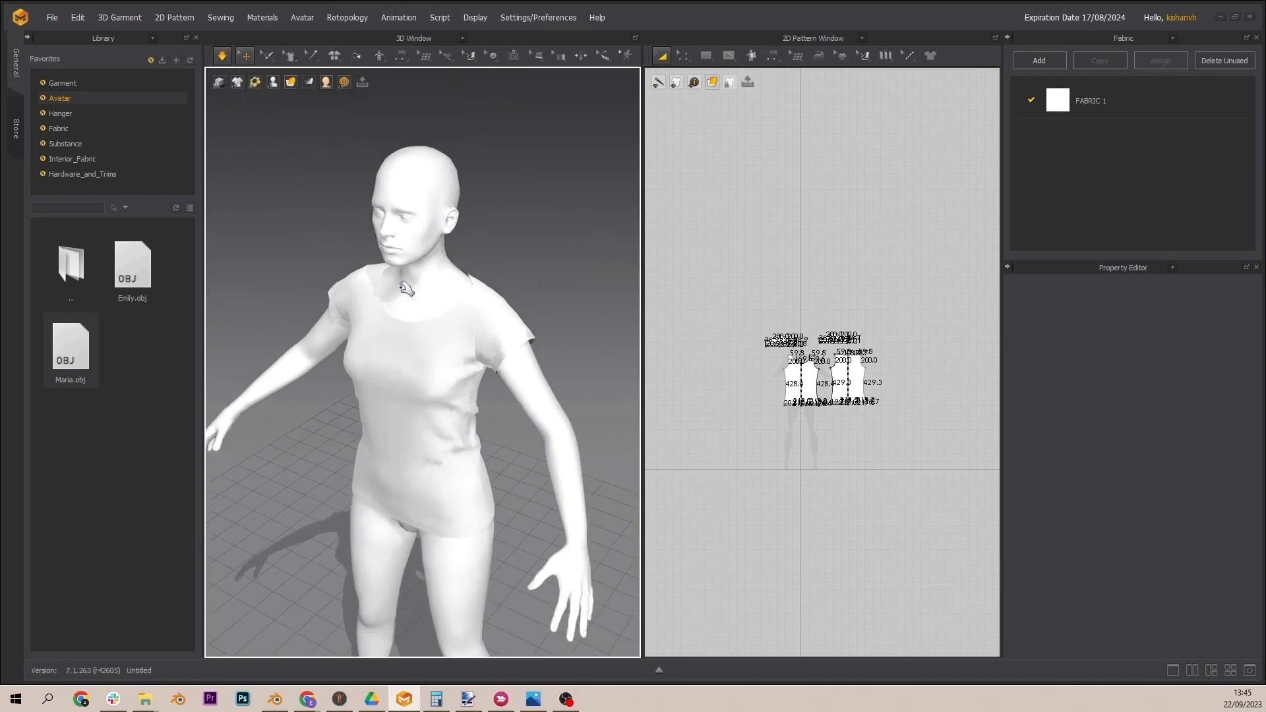
scroll(413, 294, "up", 6)
scroll(432, 313, "down", 3)
right_click_drag(432, 312, 519, 291)
scroll(486, 268, "up", 5)
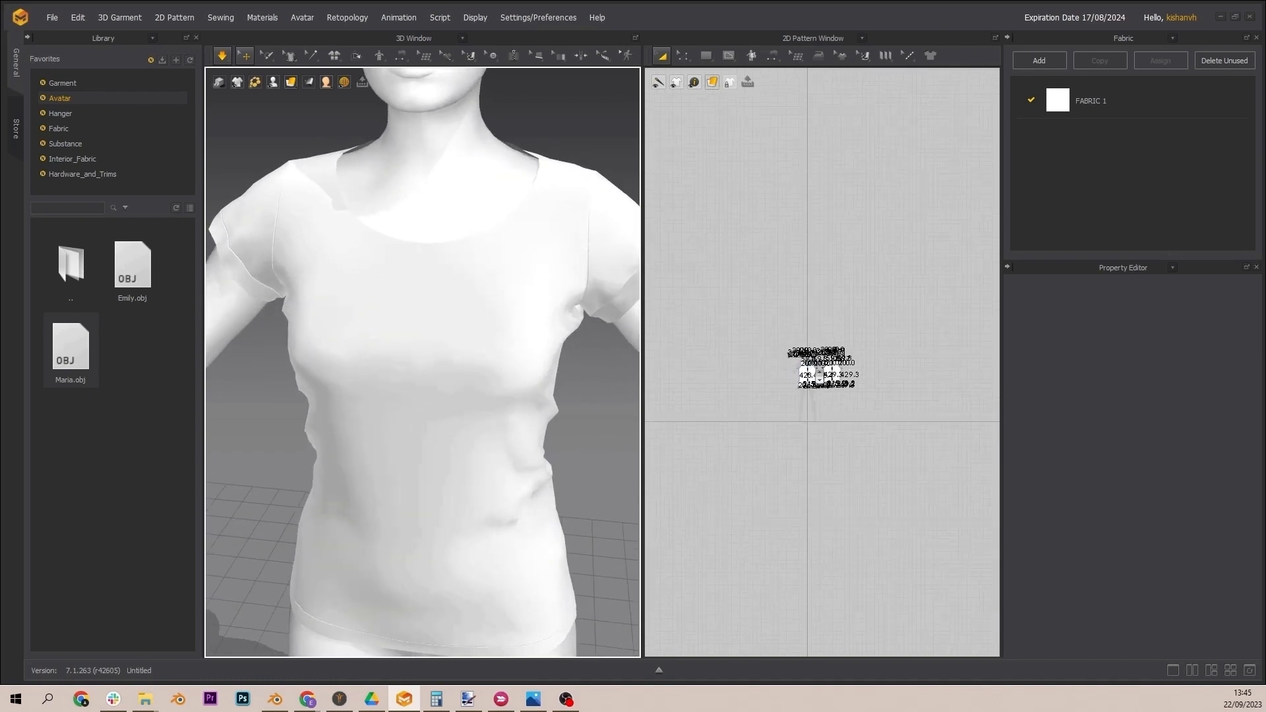
Step: Offset the front piece's neckline as an internal line that meets the shoulder about 7 mm from the neck edge
scroll(815, 375, "up", 5)
left_click(814, 343)
left_click(683, 55)
right_click(757, 334)
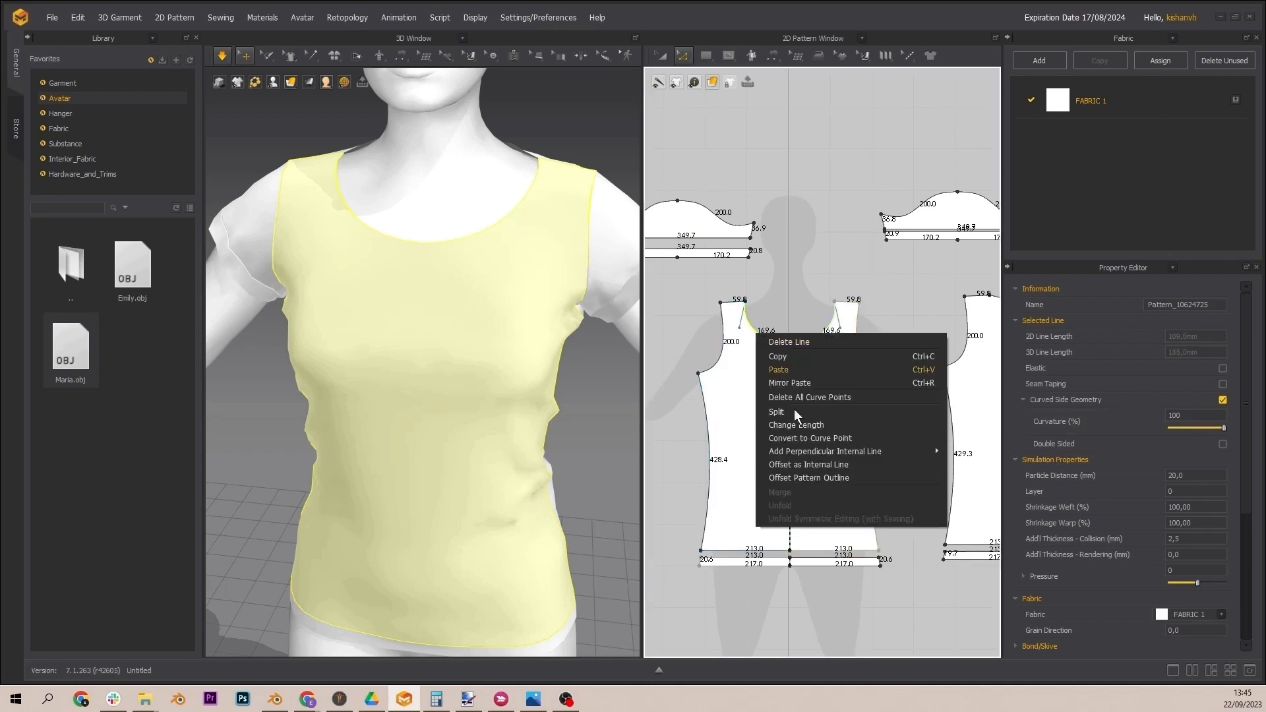
left_click(812, 462)
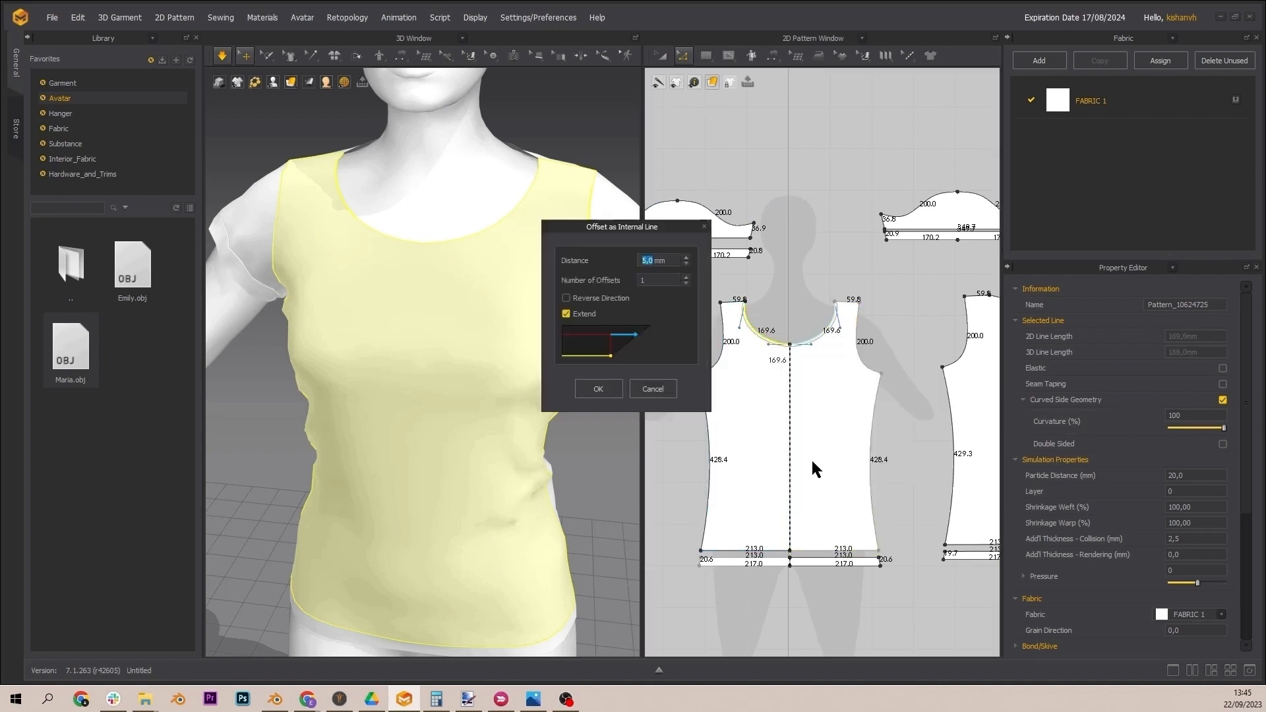
left_click(596, 389)
Step: Cut and sew the front piece along the offset neckline to separate the neck band, and simulate the garment
right_click(765, 342)
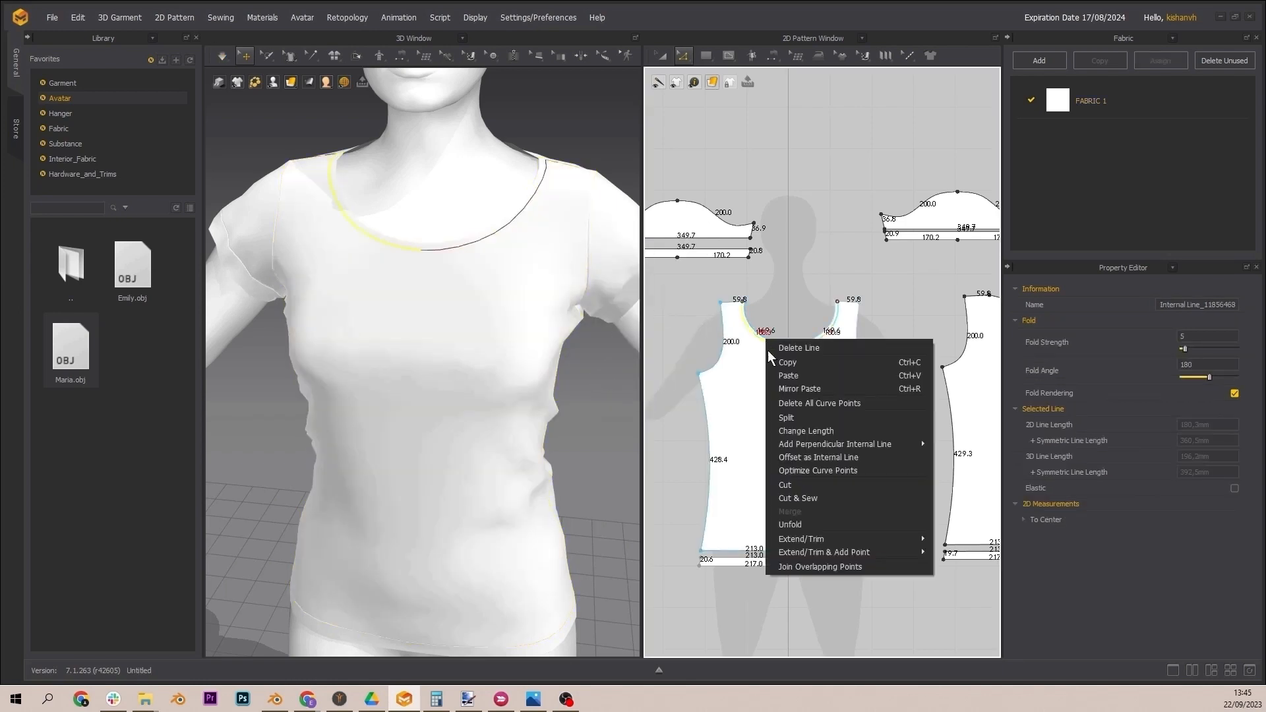
left_click(799, 488)
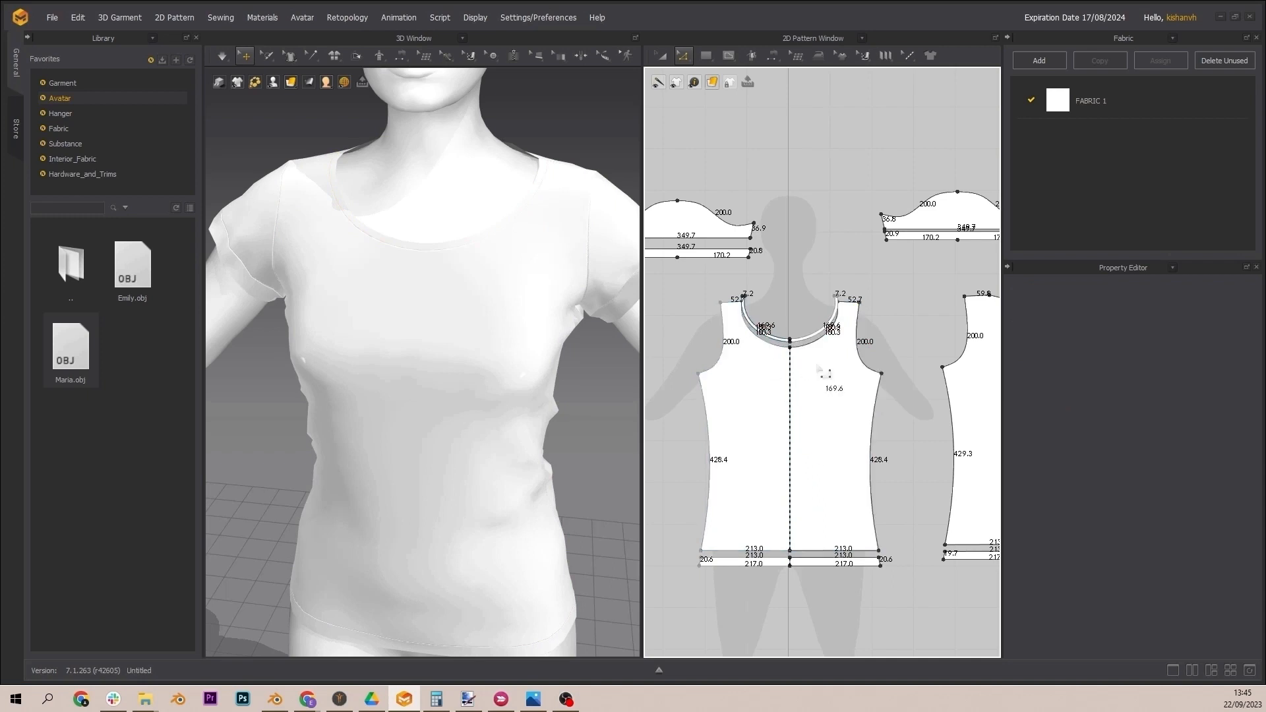
key("space")
Step: Offset the back piece's neckline as an internal line, and cut and sew along it to separate the back neck band
middle_click_drag(873, 412, 629, 444)
right_click(763, 332)
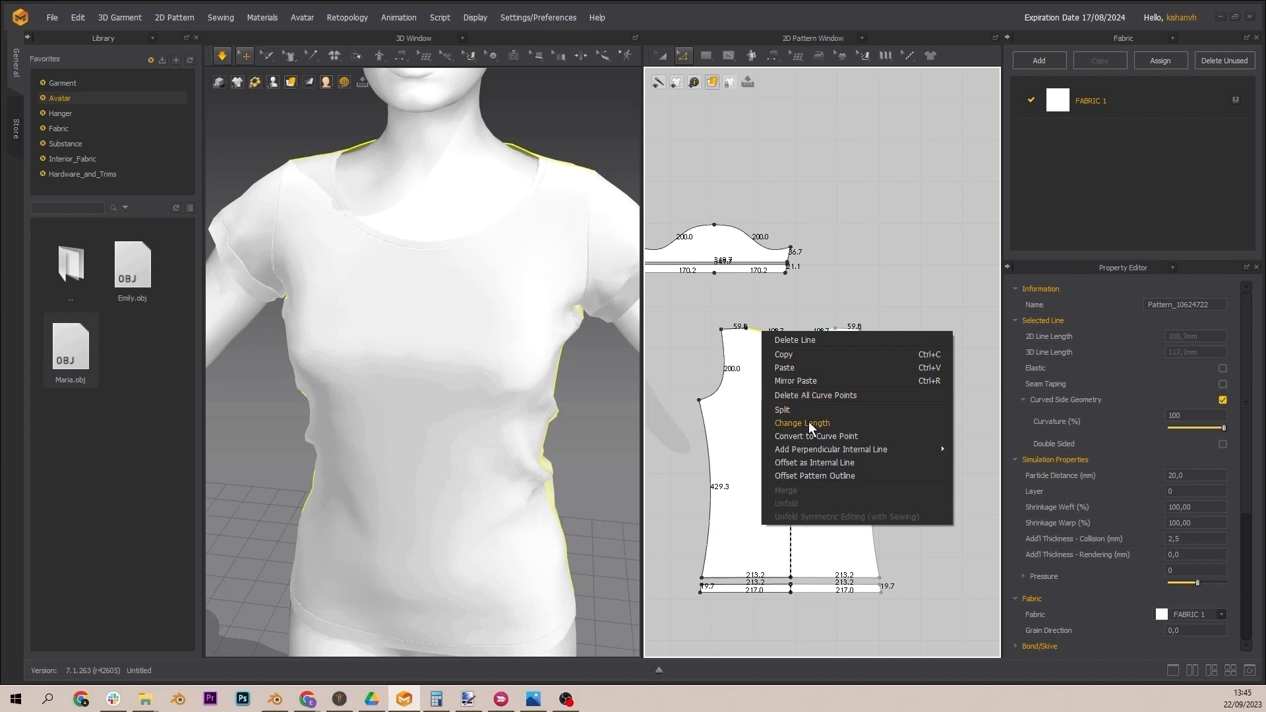
left_click(812, 463)
left_click(599, 389)
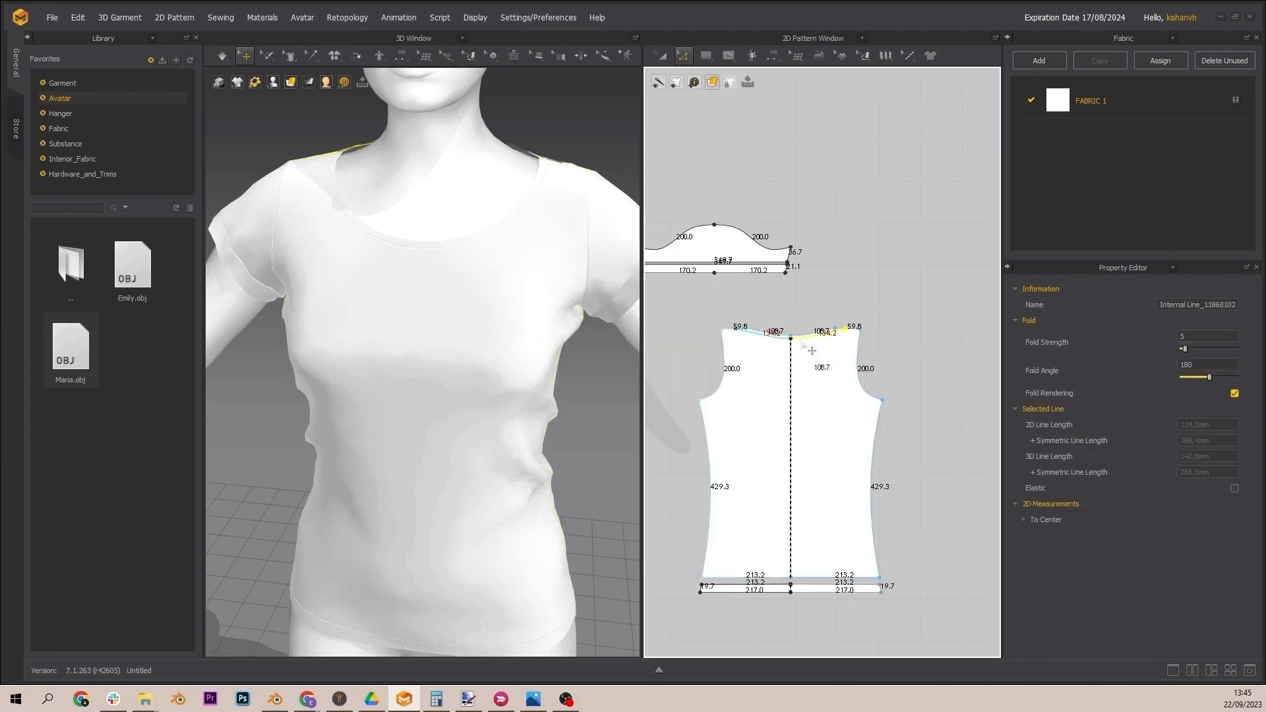
right_click(782, 338)
left_click(834, 520)
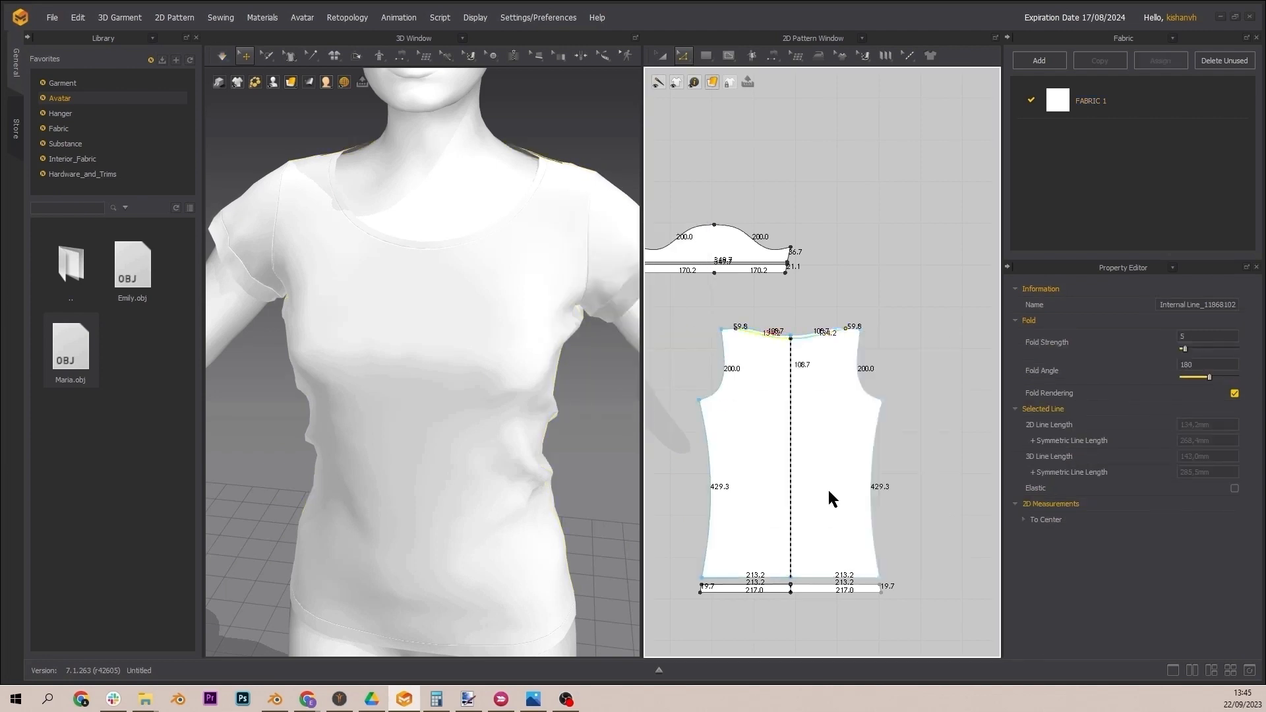
Step: Examine the front and back neck bands around the collar and shoulder, close up and from the front
right_click_drag(534, 216, 356, 293)
scroll(394, 370, "up", 4)
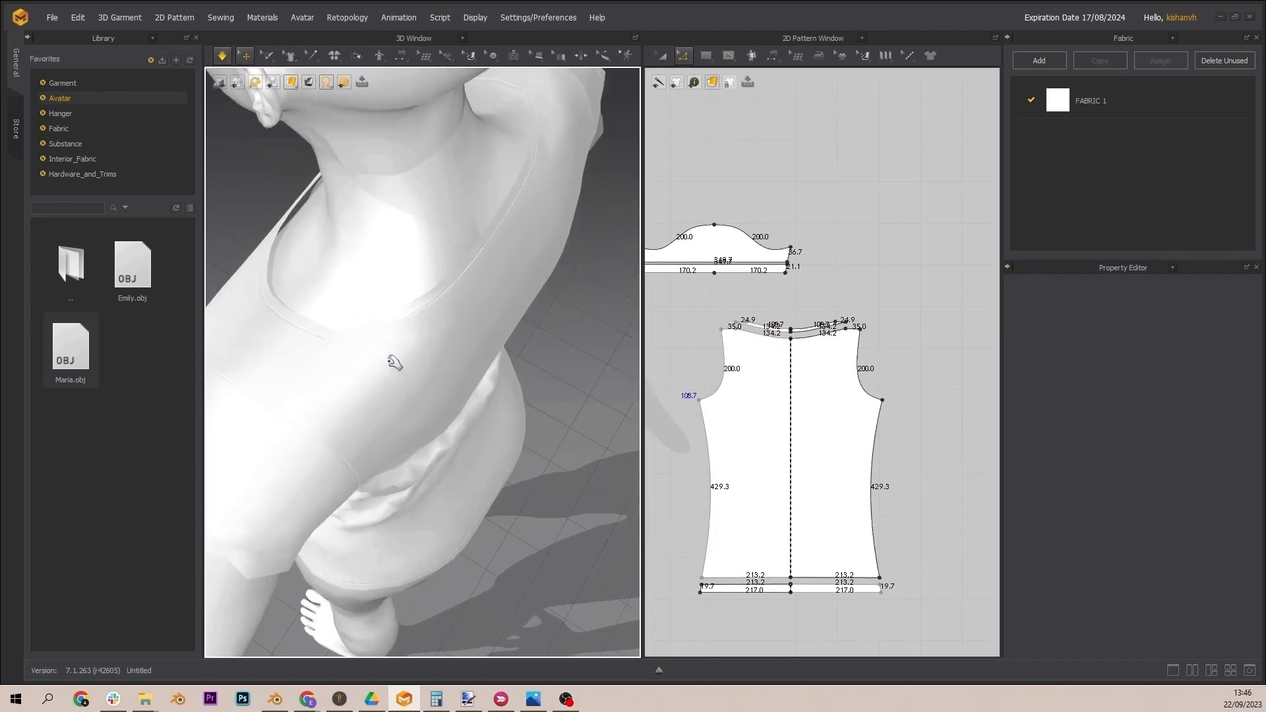
scroll(394, 355, "down", 5)
scroll(394, 350, "up", 5)
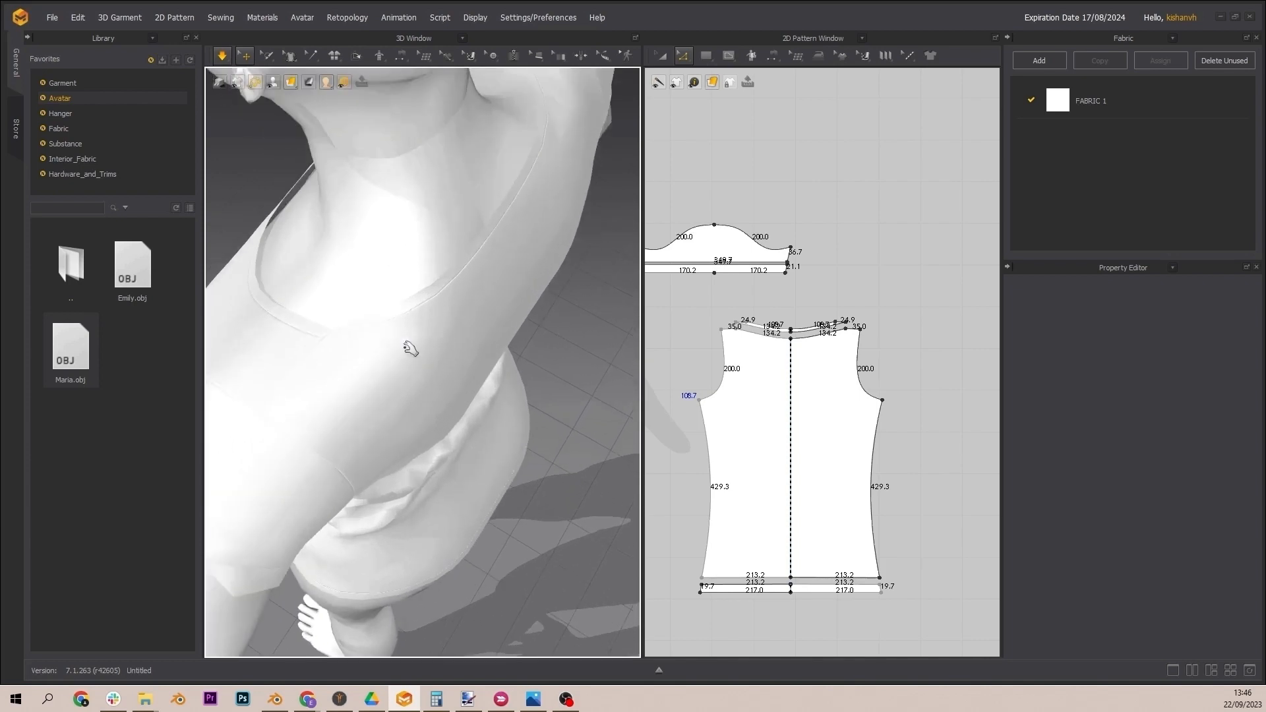
scroll(410, 350, "down", 5)
scroll(409, 350, "up", 5)
scroll(412, 351, "down", 5)
right_click_drag(414, 351, 565, 295)
Step: Assign the Cotton_40s_Chambray_NRM.jpg normal map to FABRIC 1
left_click(478, 440)
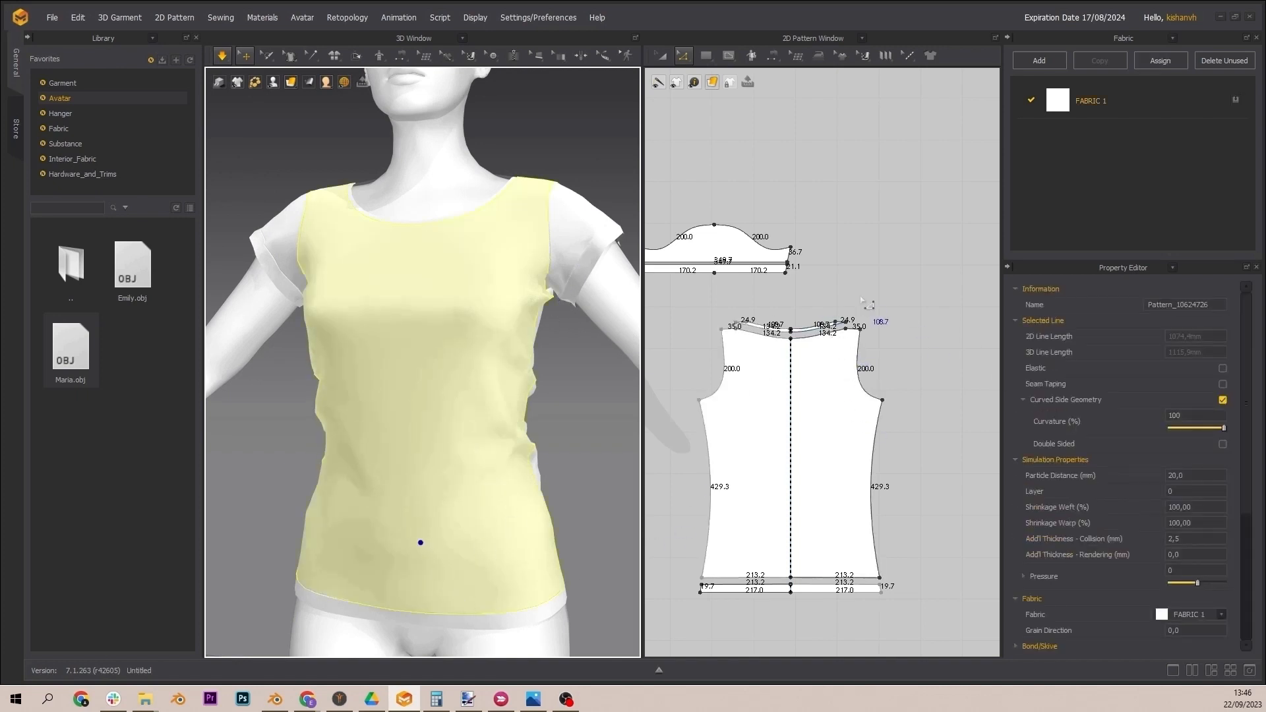
middle_click_drag(761, 165, 882, 169)
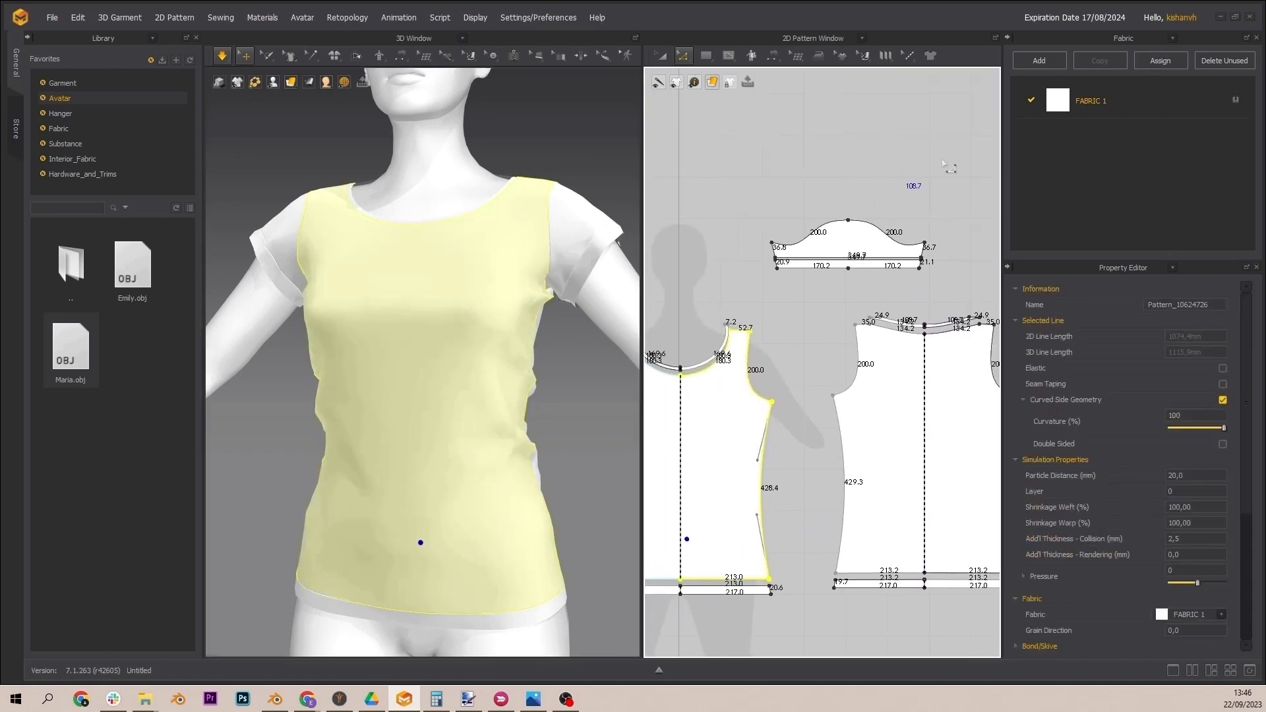
double_click(1068, 104)
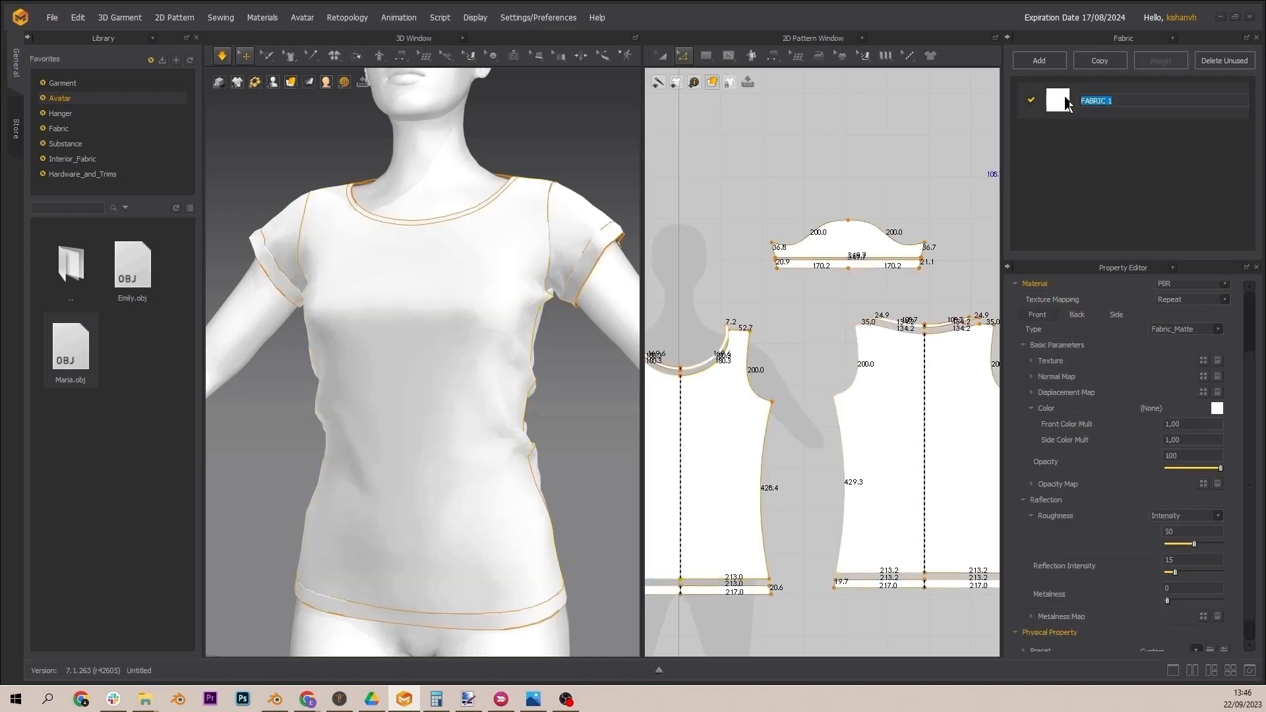
left_click(1203, 378)
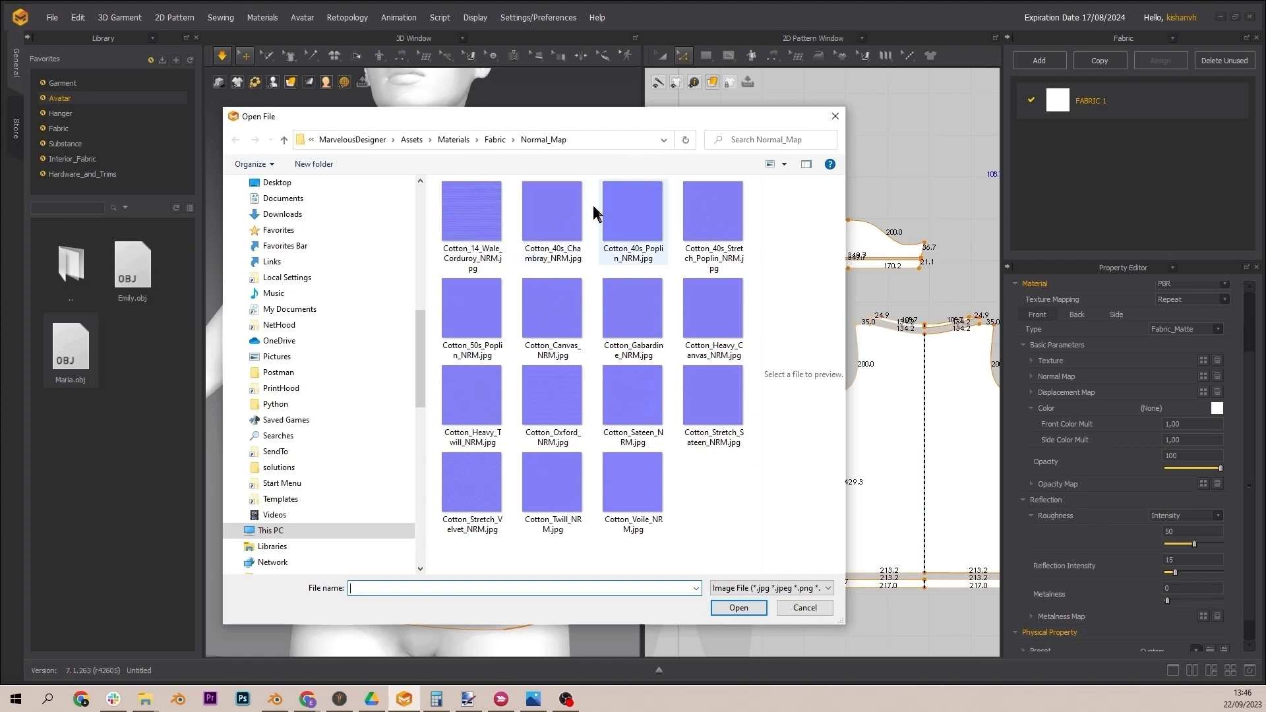
left_click(548, 207)
left_click(739, 608)
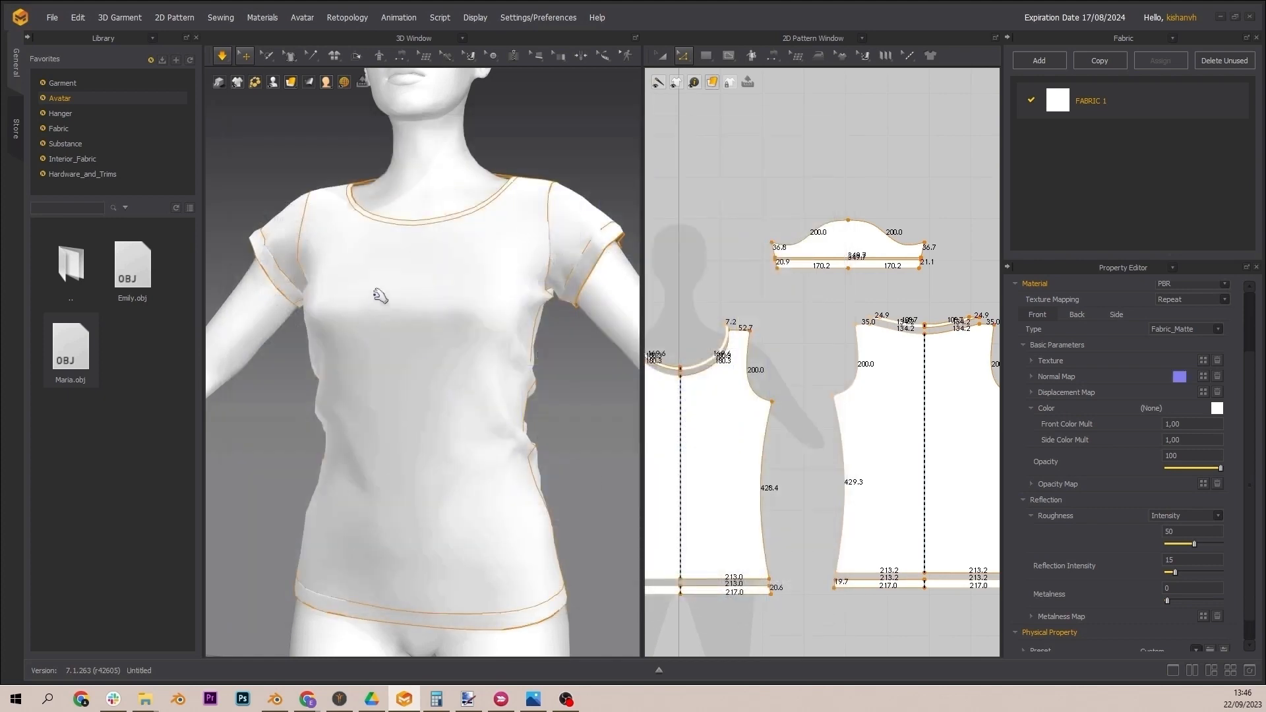
Step: Set FABRIC 1's colour to Black
scroll(1147, 495, "up", 3)
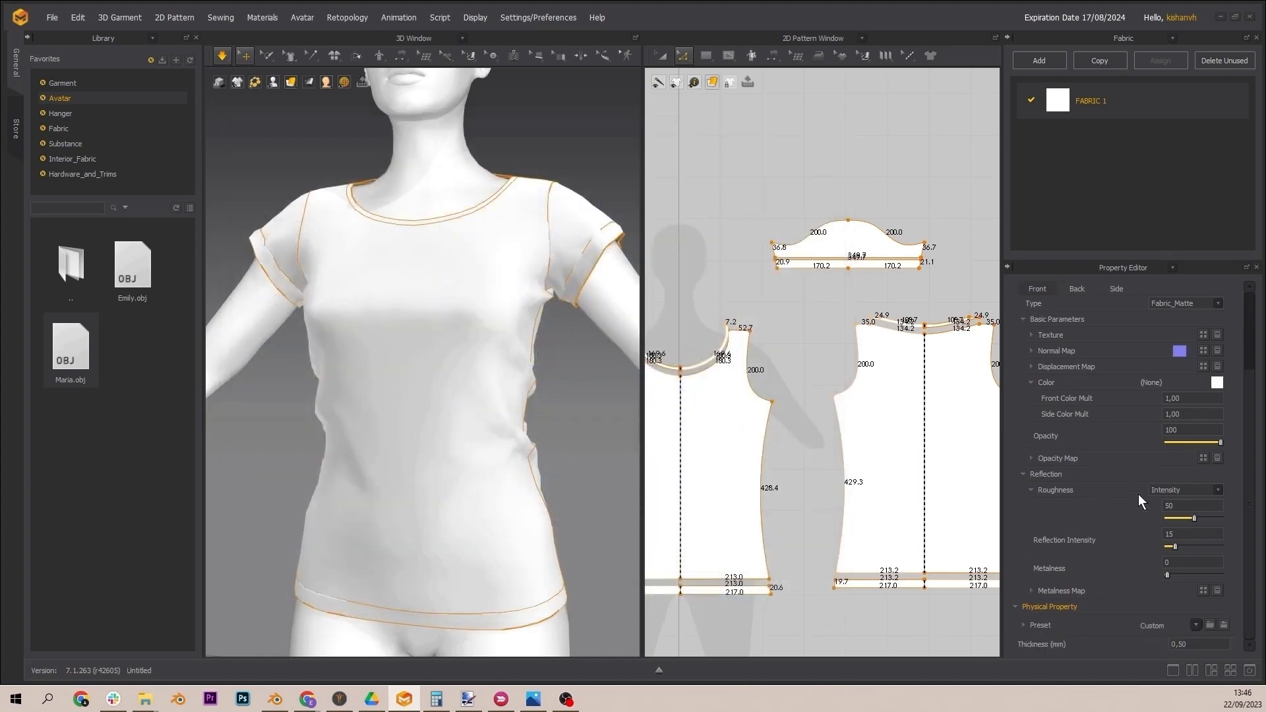
left_click(1217, 488)
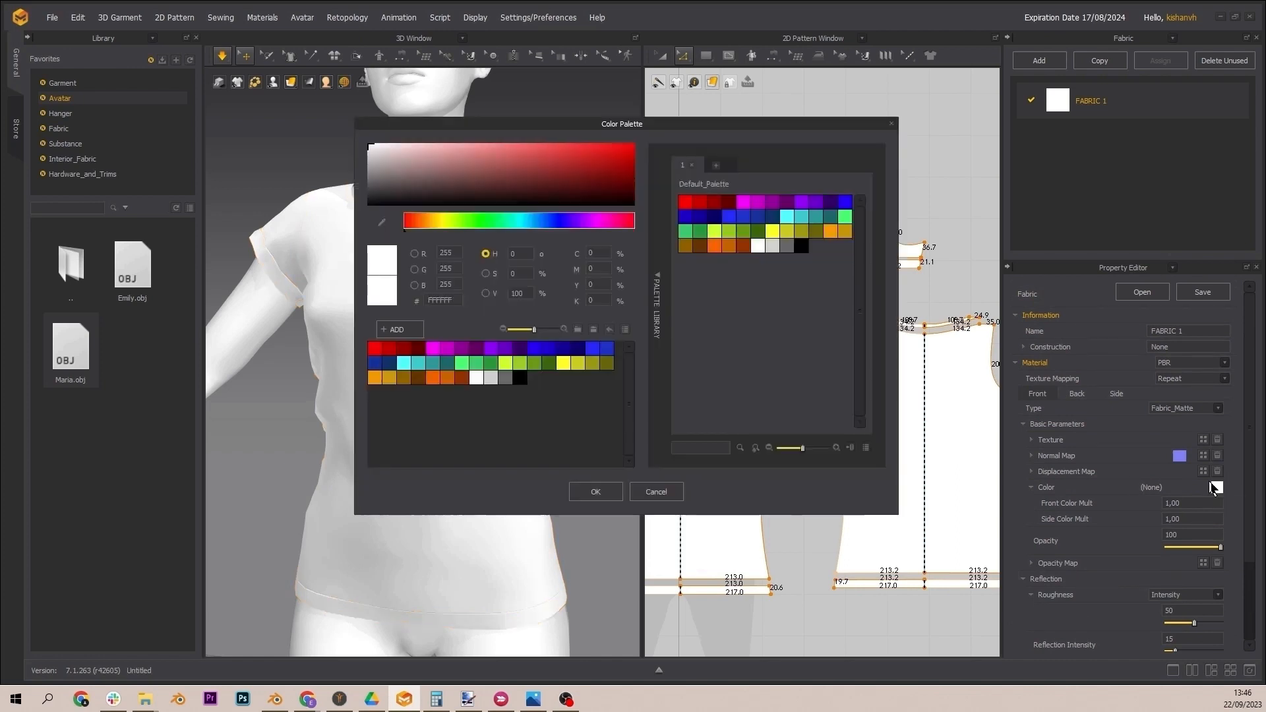
left_click(521, 378)
left_click(595, 492)
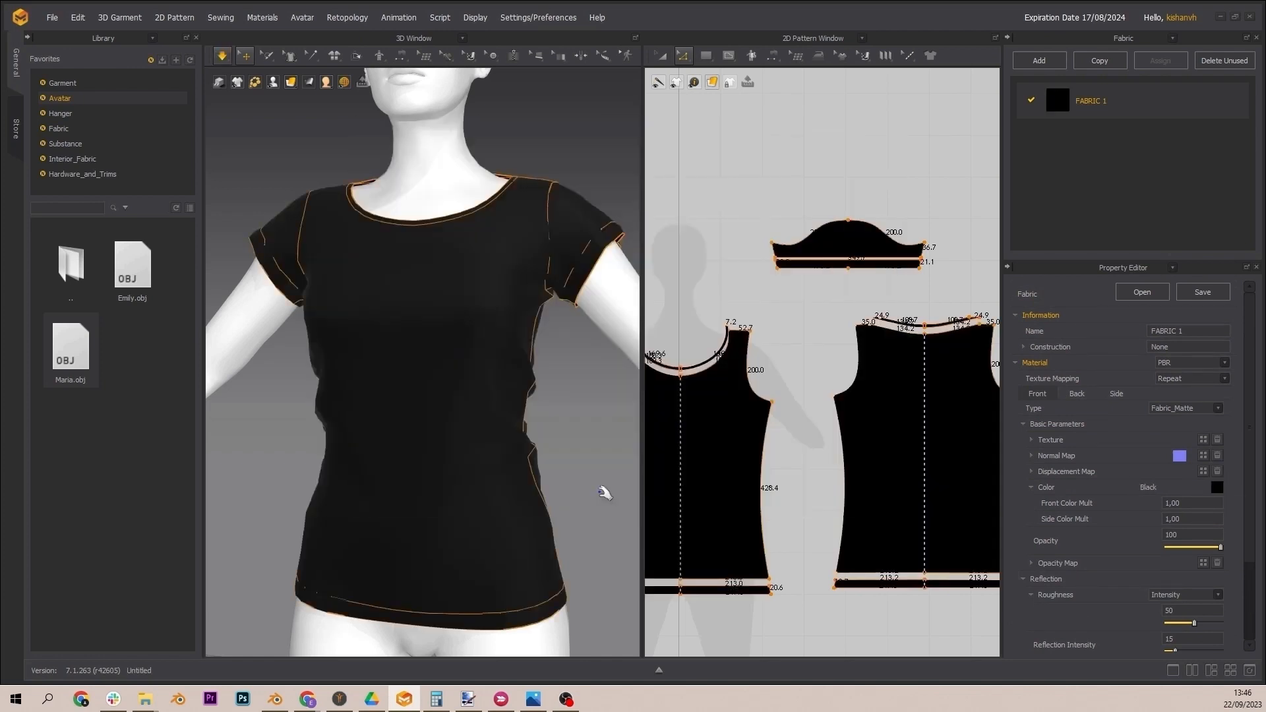
scroll(440, 349, "down", 5)
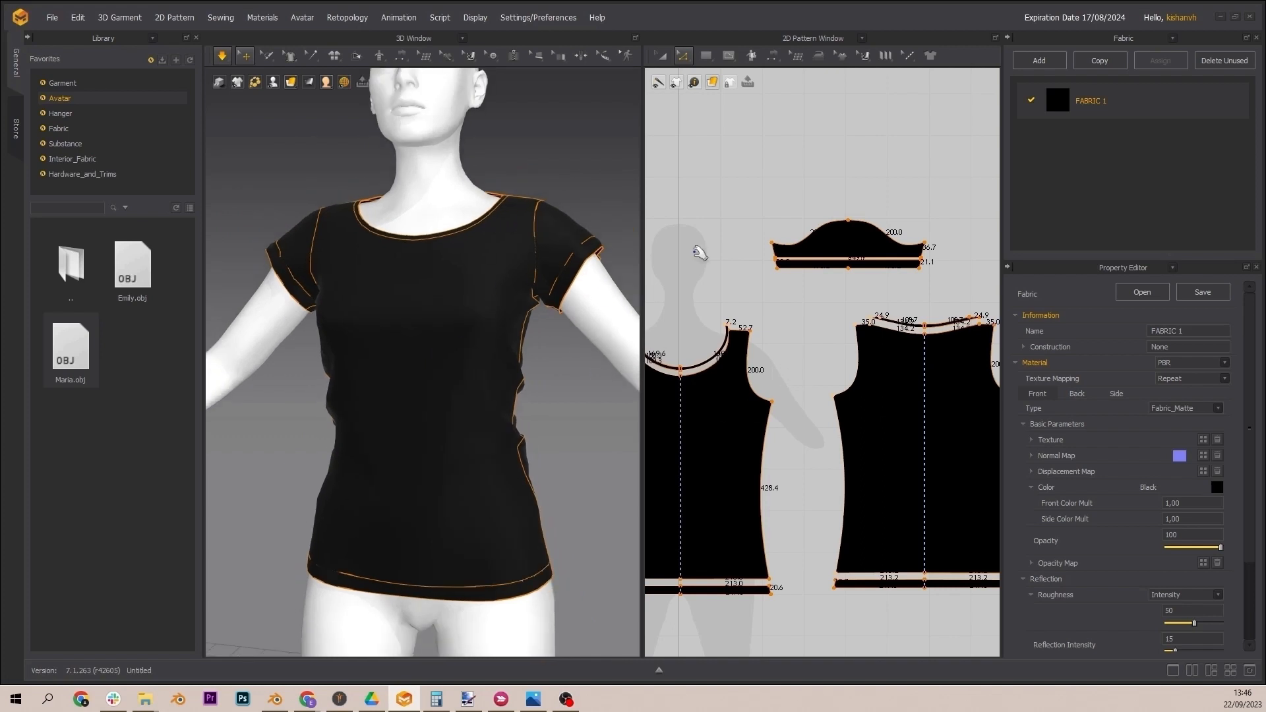
Step: Replace the 2D pattern view with the UV Editor and enlarge it to show the whole UV layout
left_click(861, 39)
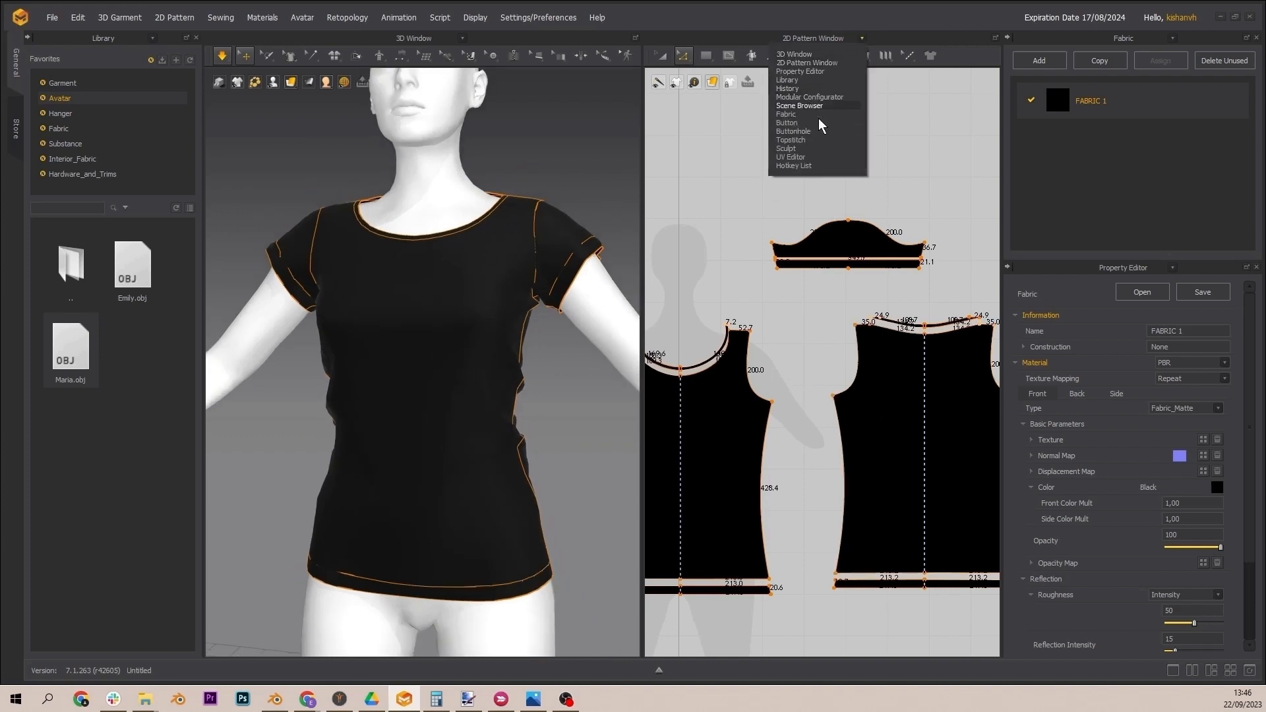
left_click(812, 158)
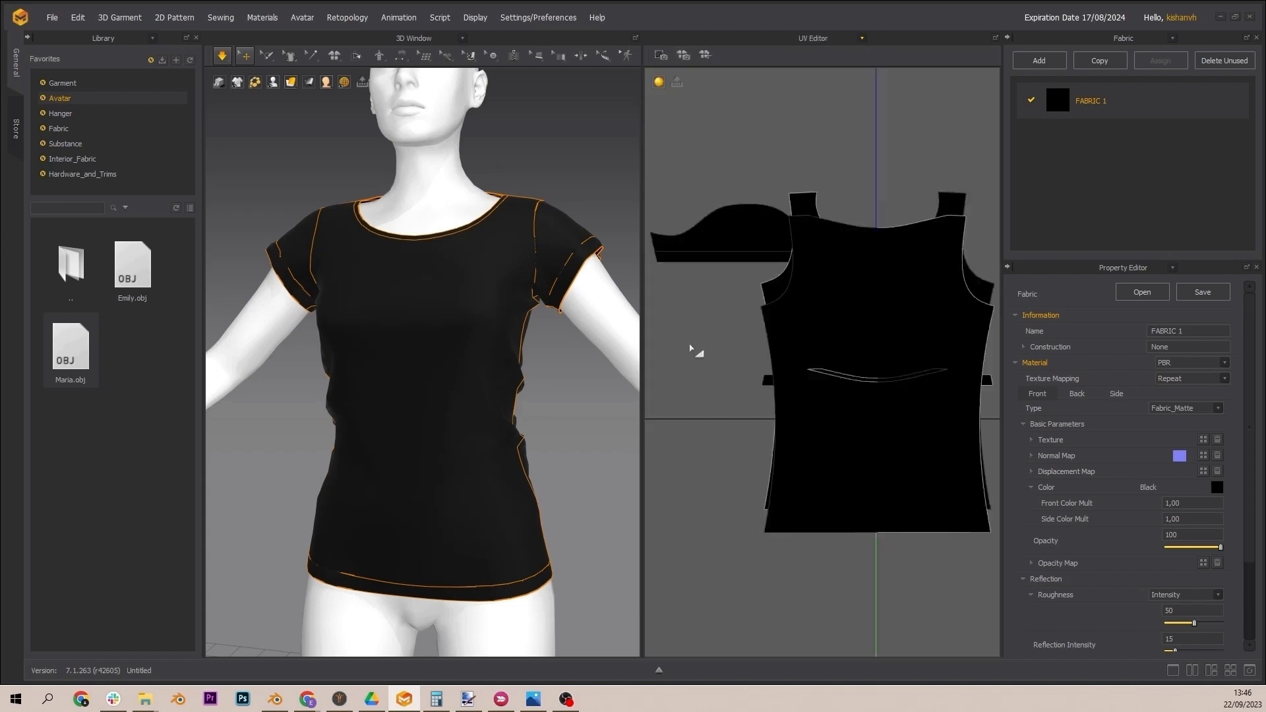
scroll(639, 334, "down", 5)
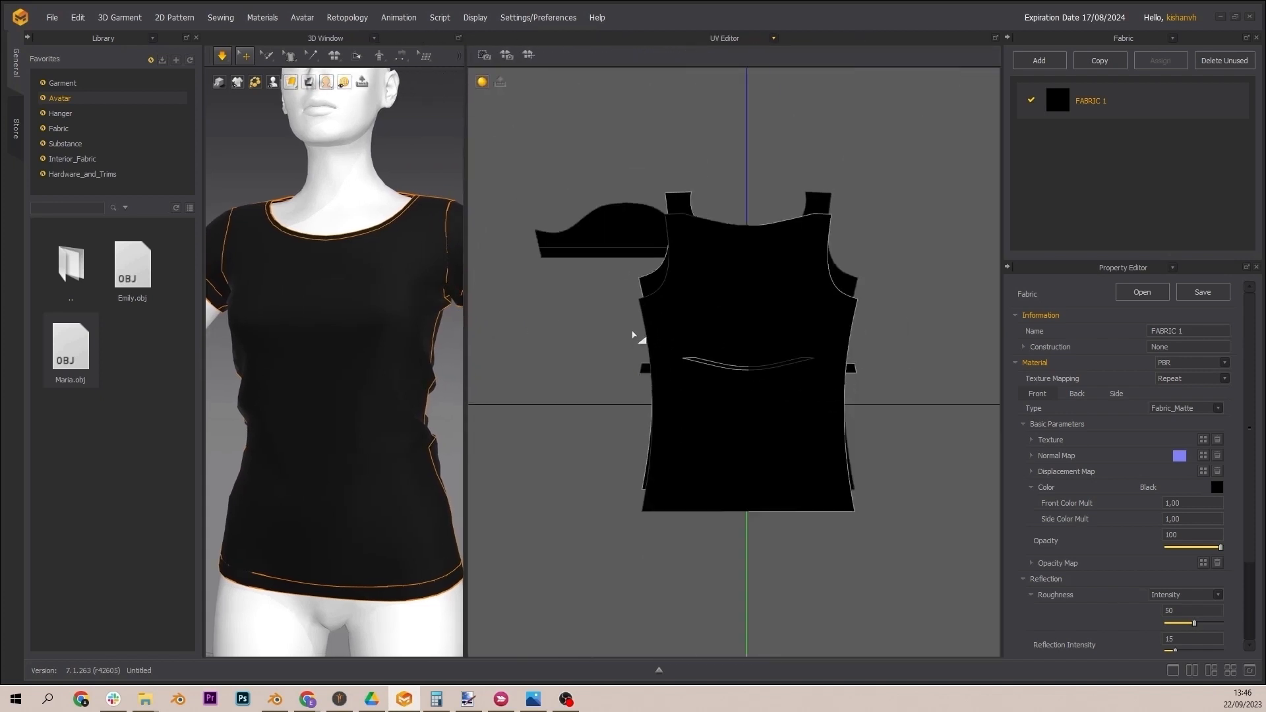
Step: Move the back and front body pieces into the first UV tile, side by side with the front next to the vertical axis
left_click(674, 343)
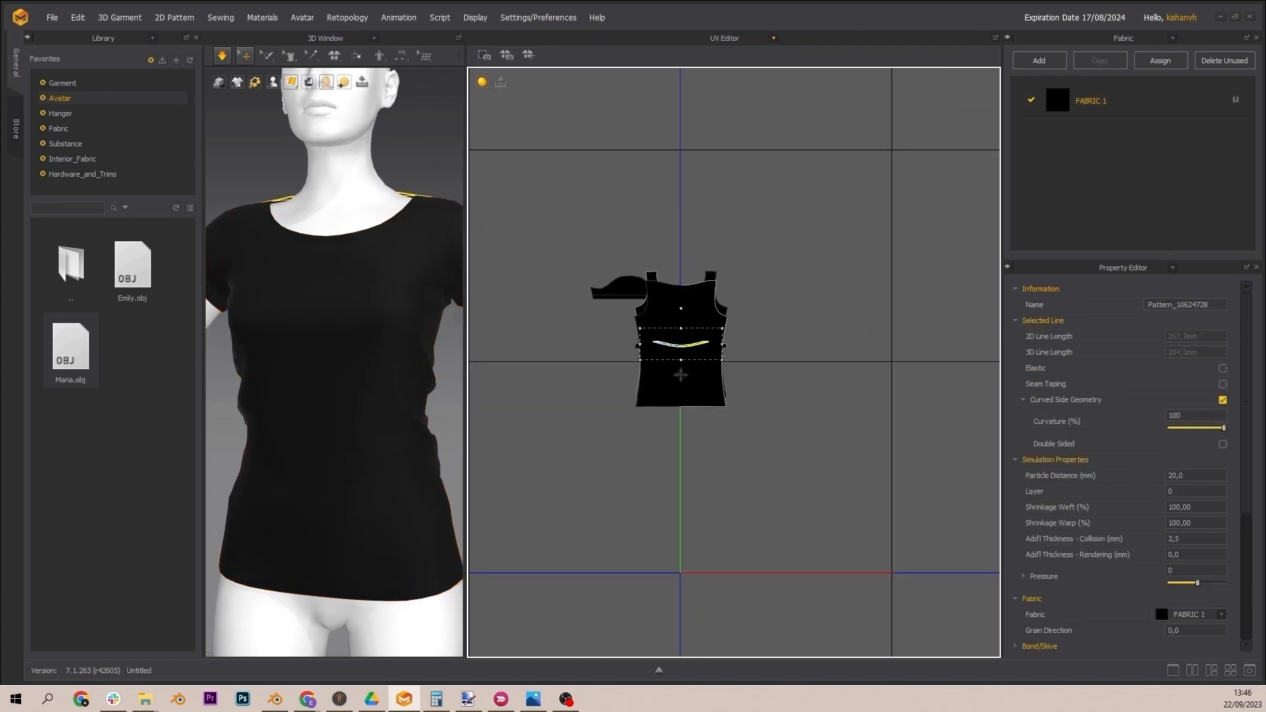
left_click_drag(672, 380, 824, 526)
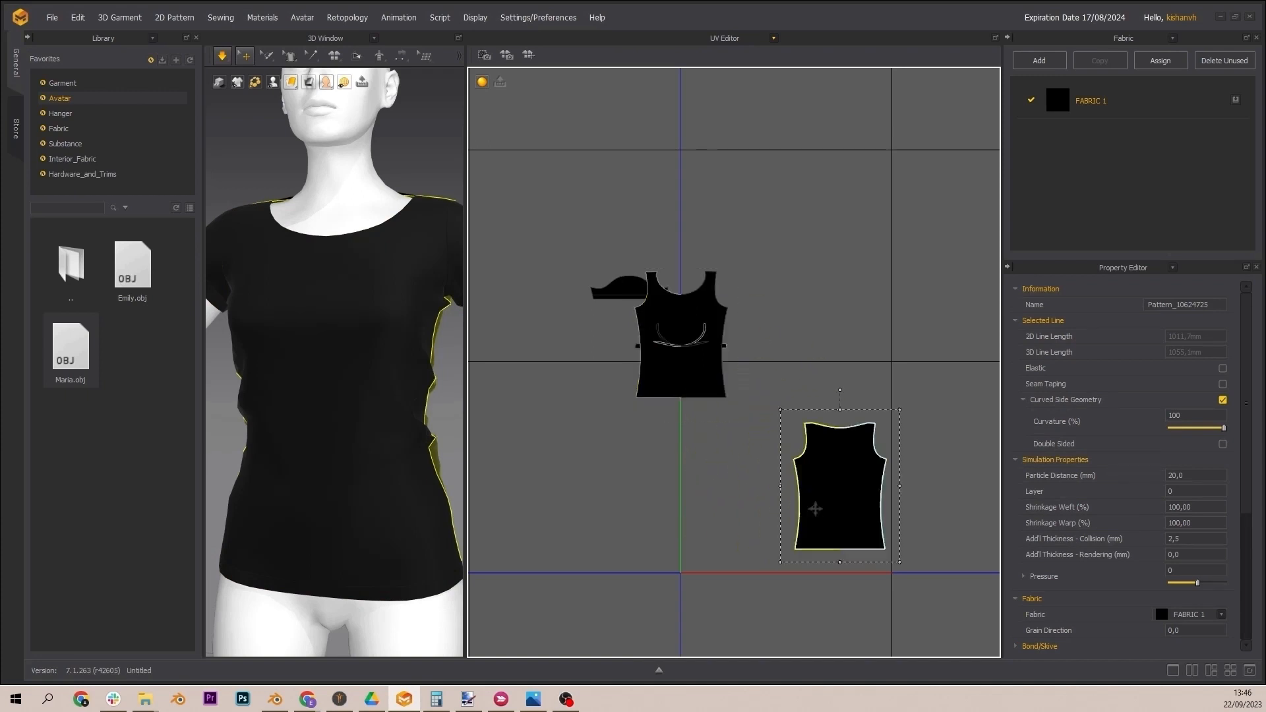
left_click_drag(687, 364, 743, 521)
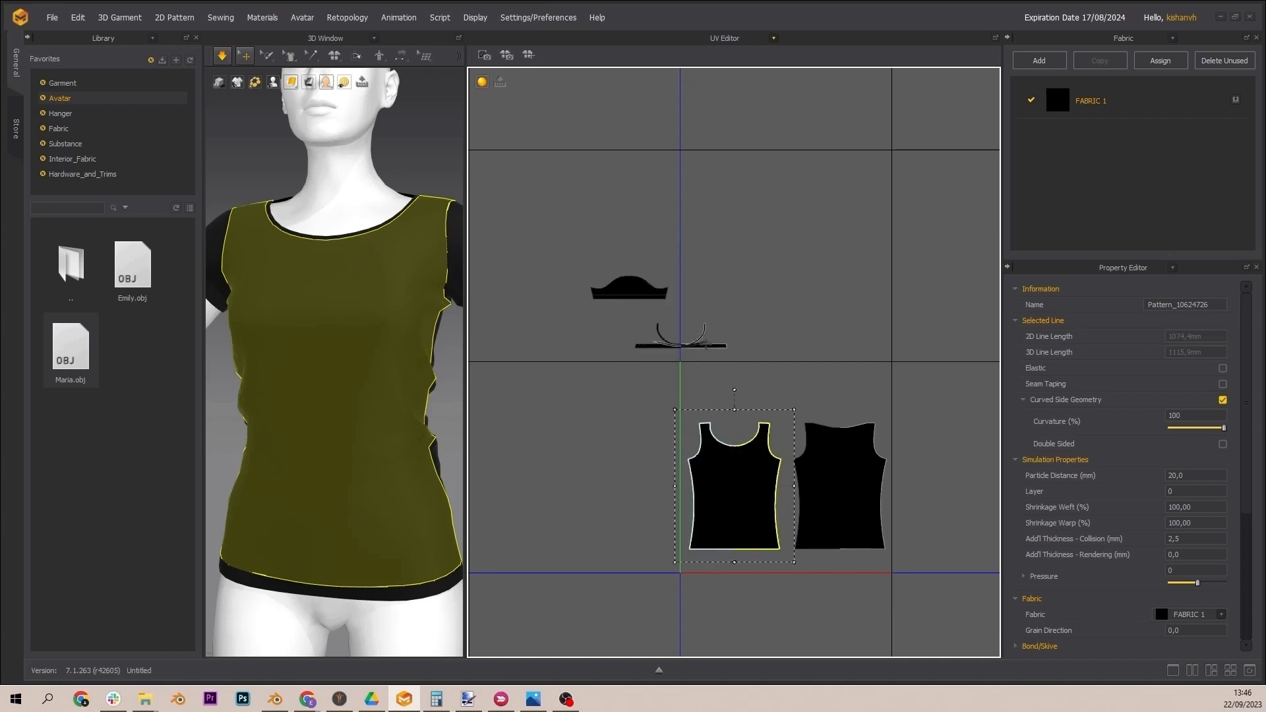
Step: Move the back and front neck bands into the UV tile, each just above its own body piece
left_click(700, 336)
left_click(857, 411)
left_click(700, 339)
left_click_drag(745, 422, 753, 411)
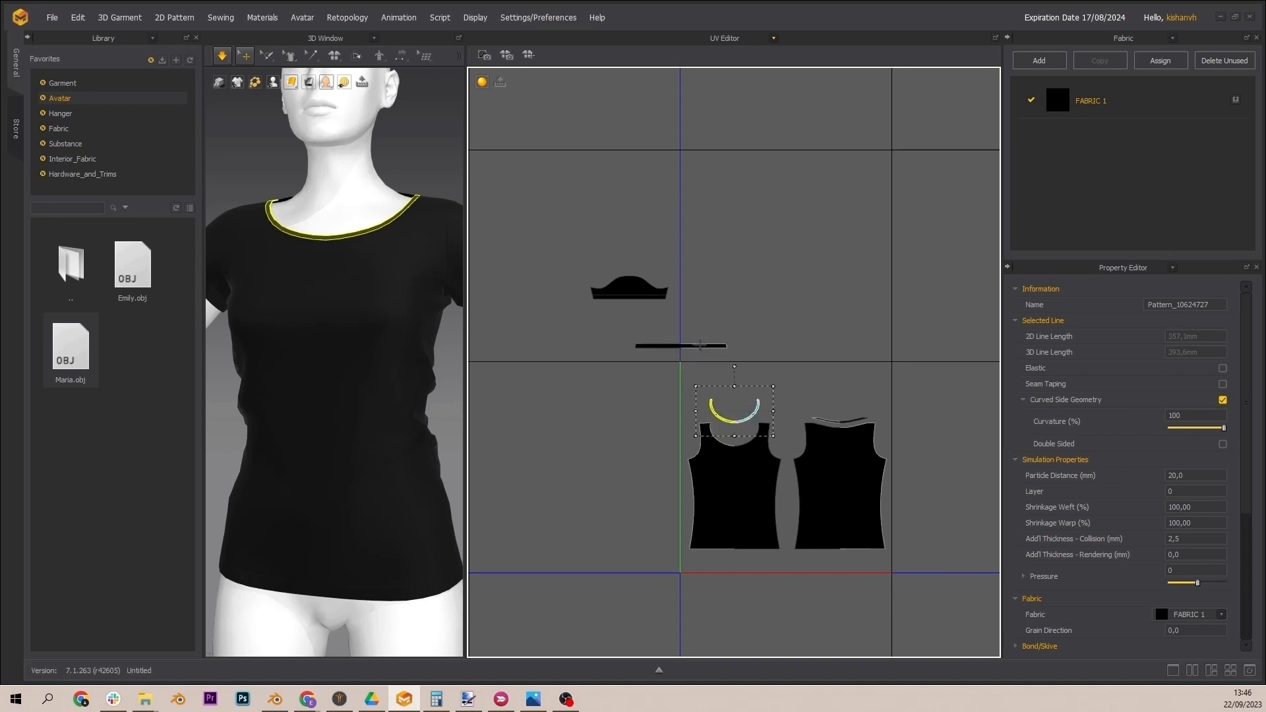
Step: Shift the front and back body pieces down near the UV tile's lower edge and lower both neck bands towards them
left_click(754, 518)
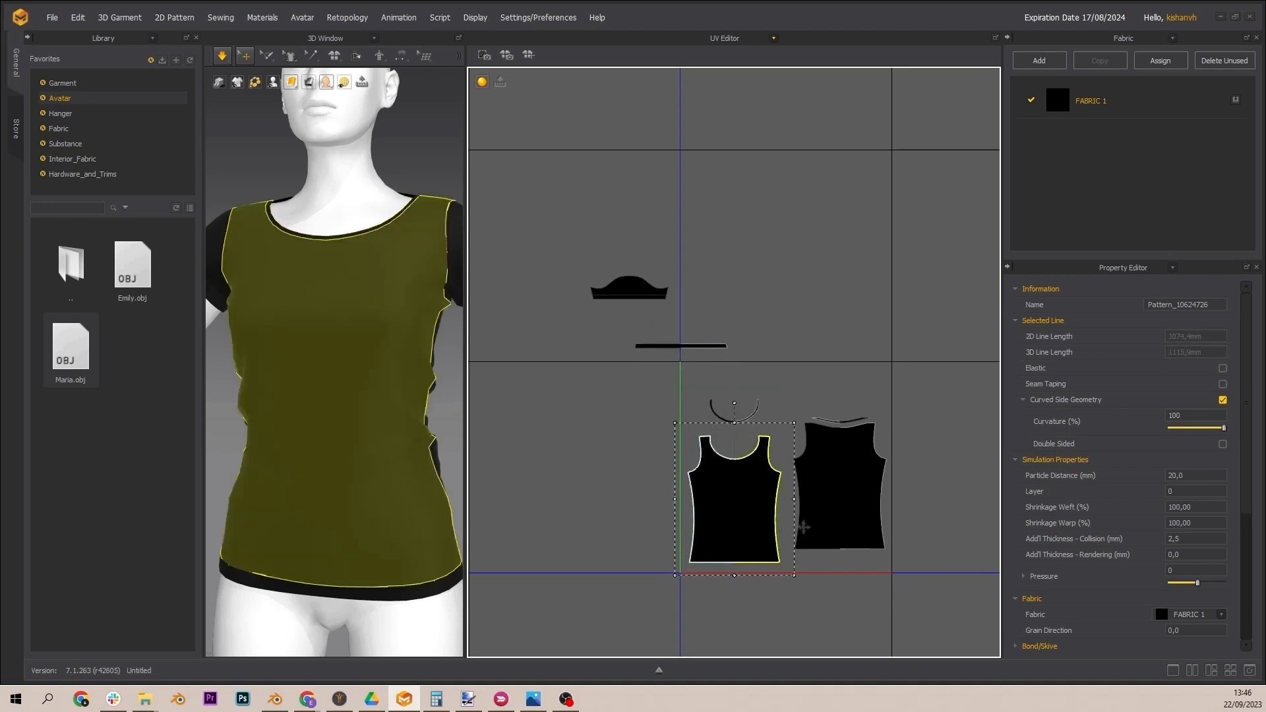
left_click(850, 518)
left_click(751, 418)
left_click_drag(749, 427, 748, 428)
left_click(842, 420)
left_click_drag(841, 440, 841, 438)
Step: Move both sleeves and their hem bands into the UV tile, one pair above each neck band
left_click(633, 292)
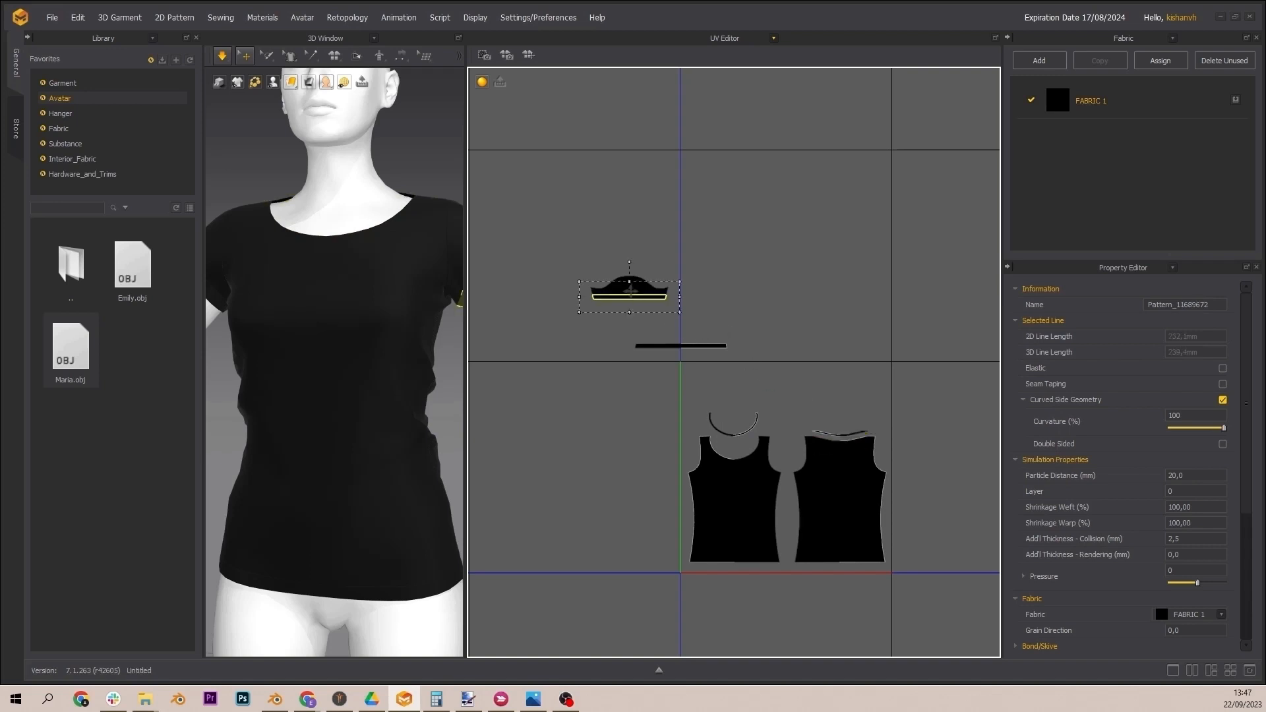
left_click_drag(638, 292, 848, 410)
left_click_drag(646, 291, 719, 399)
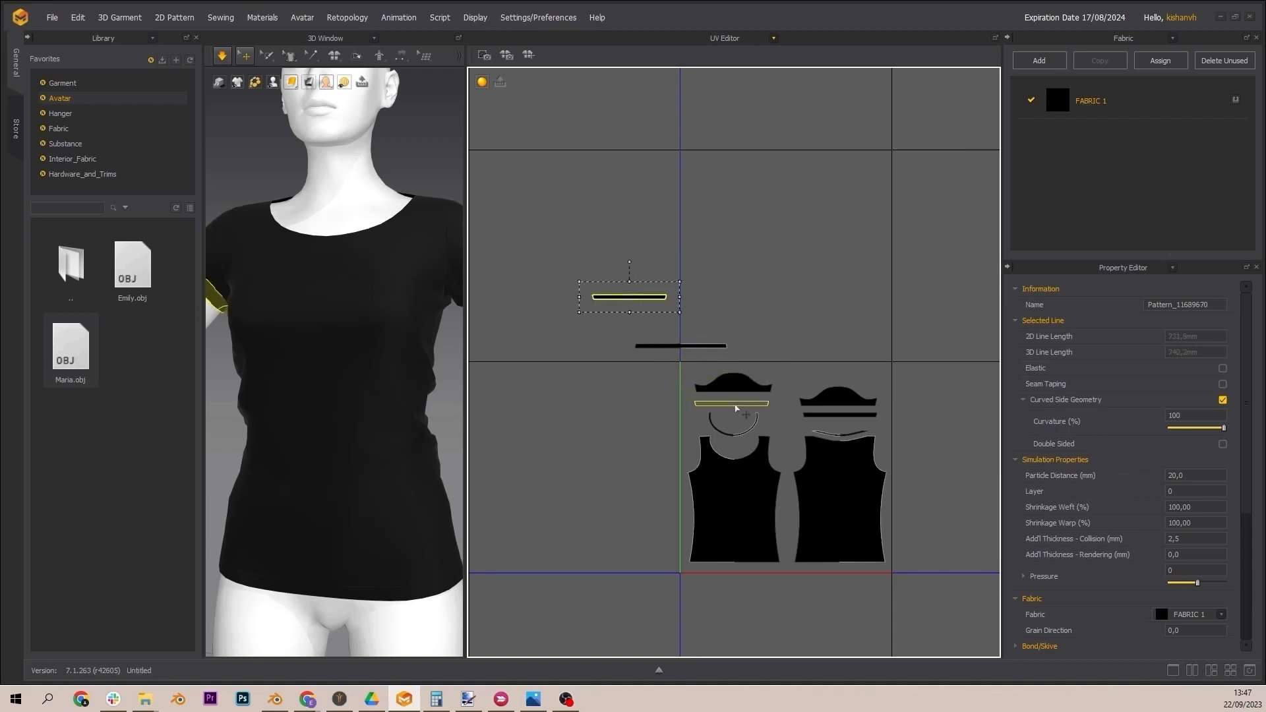
key("ctrl+z")
Step: Move the back and front hem bands into the UV tile, each directly beneath its own body piece
left_click(700, 346)
left_click_drag(700, 346, 859, 570)
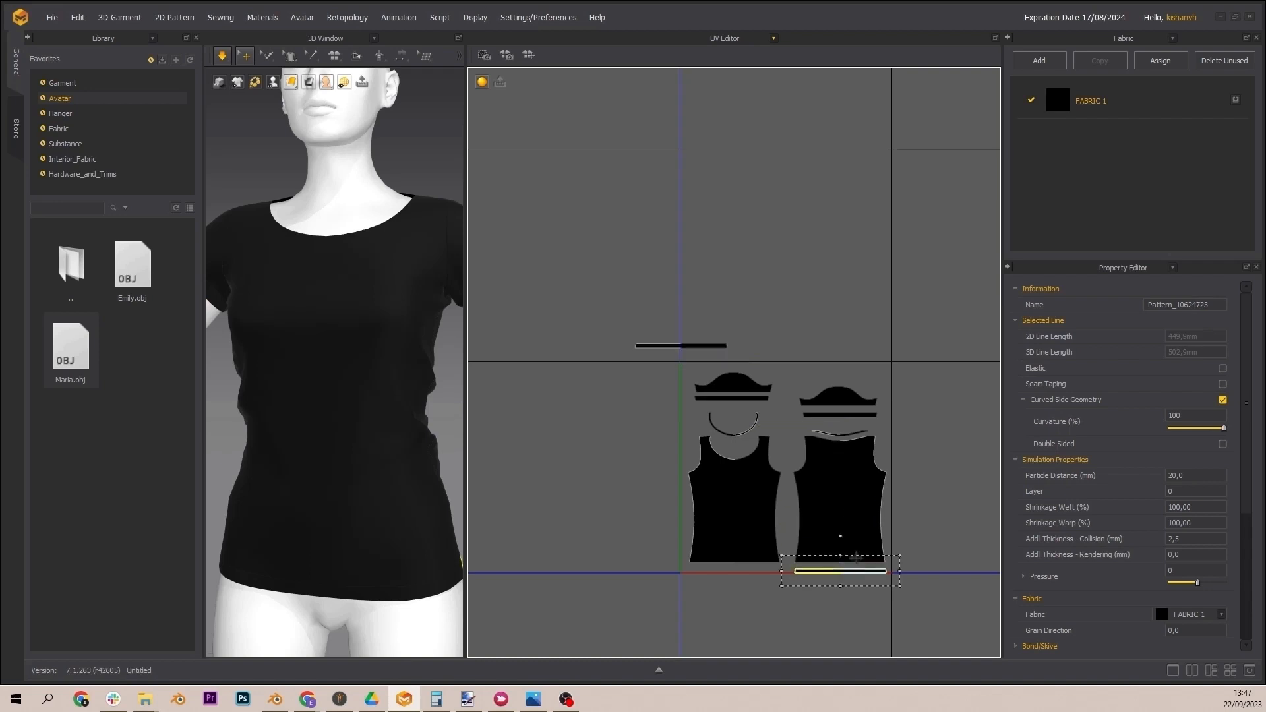
left_click_drag(689, 346, 744, 570)
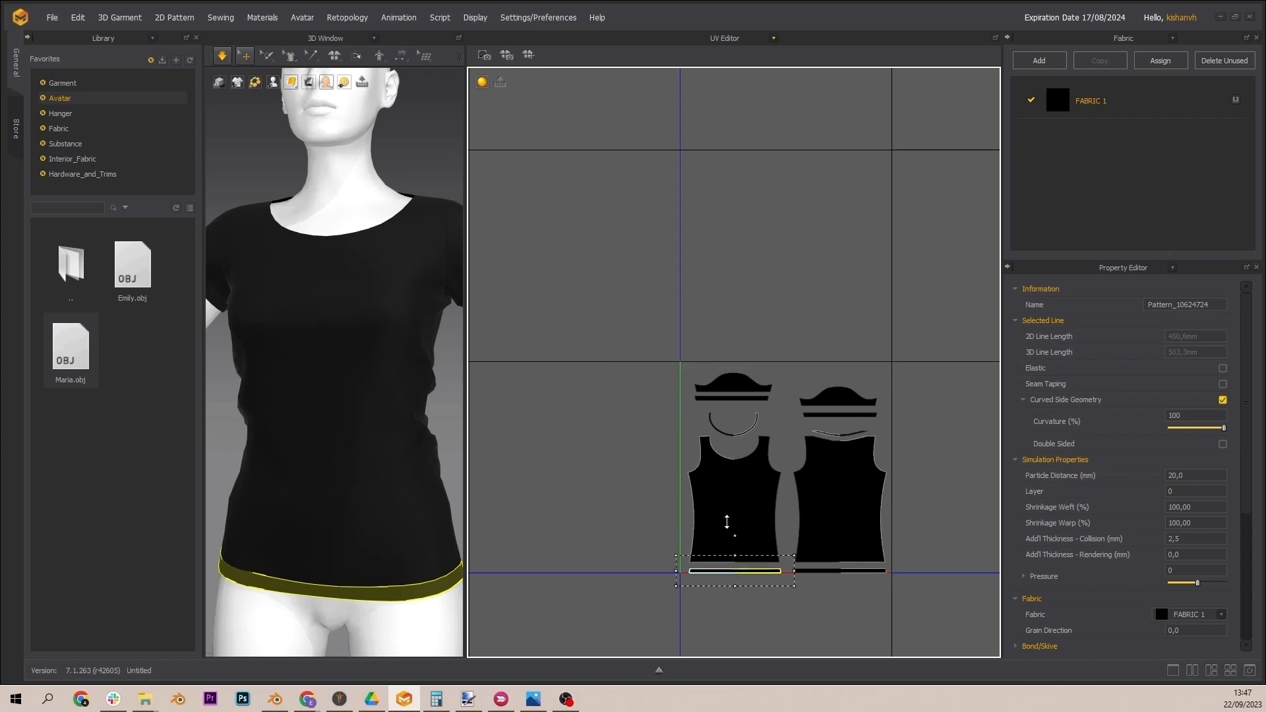
Step: Shift the sleeve and sleeve band above the front neck band slightly down, away from the UV tile's upper edge
left_click_drag(699, 354, 751, 407)
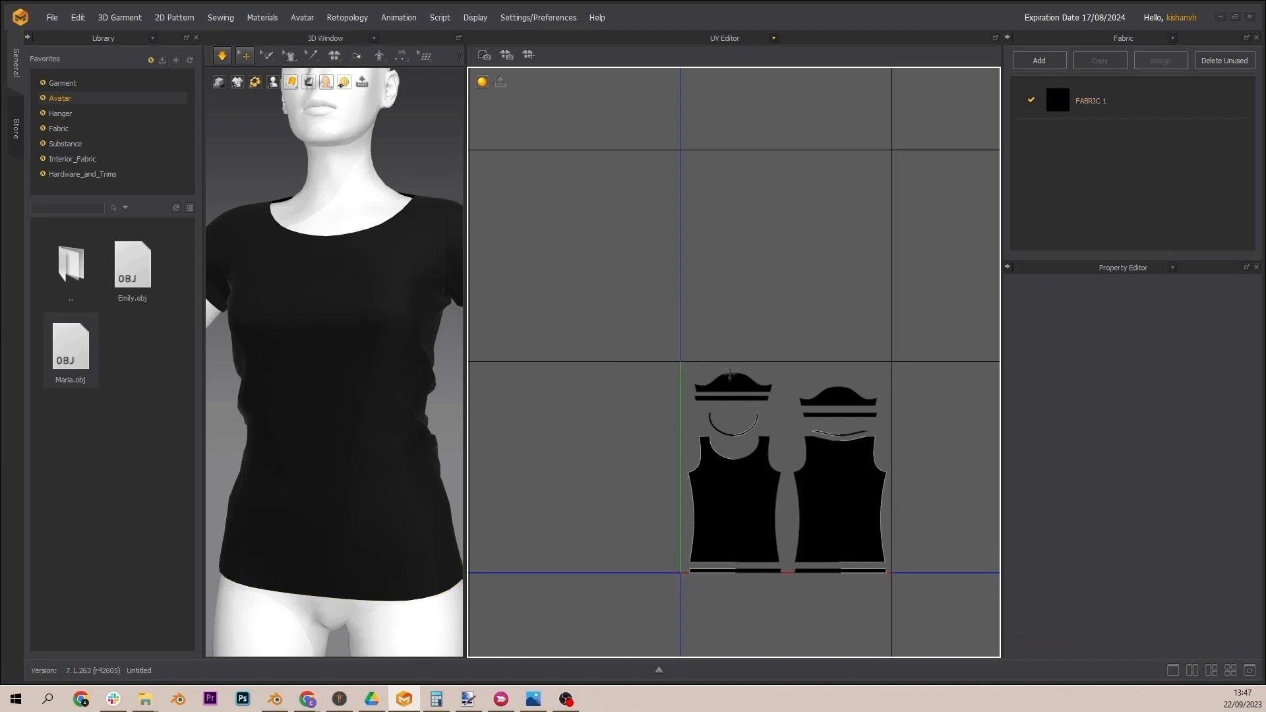
left_click_drag(679, 361, 785, 414)
left_click_drag(741, 376, 742, 387)
left_click(653, 342)
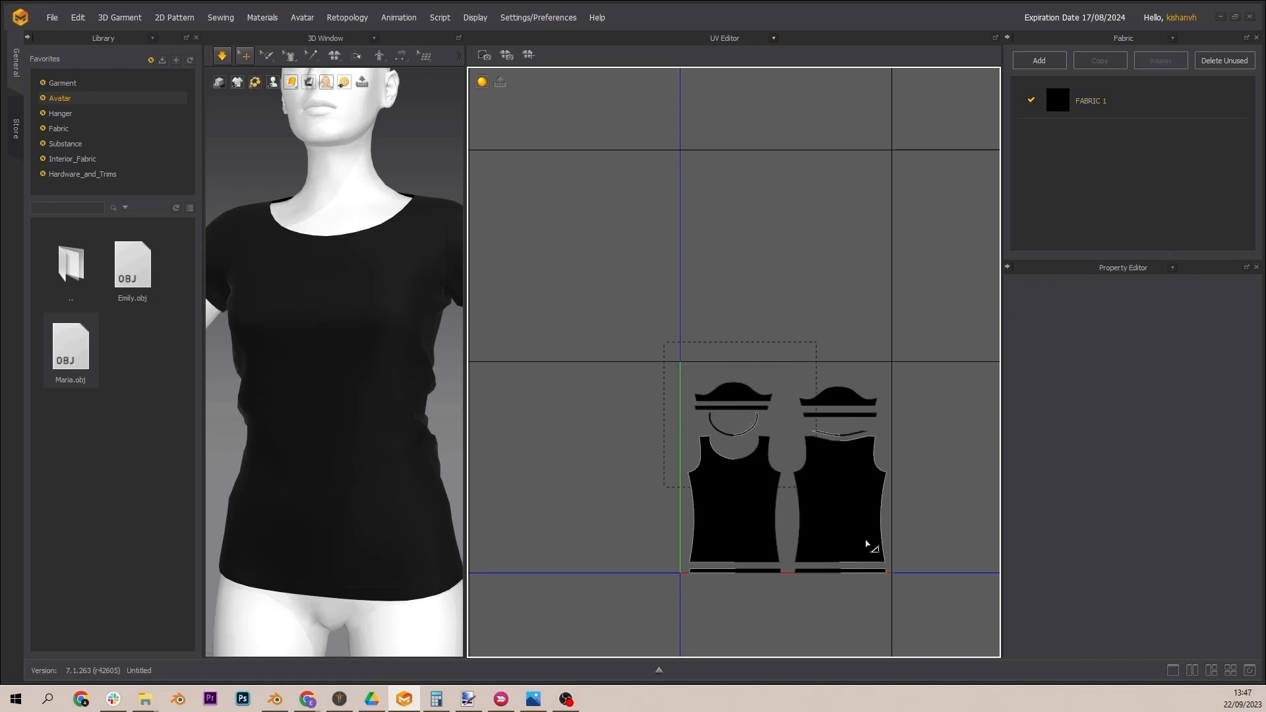
Step: Fit the UVs of all pattern pieces to the 0-1 tile, using absolute length with a 20 mm margin
key("ctrl+a")
right_click(840, 503)
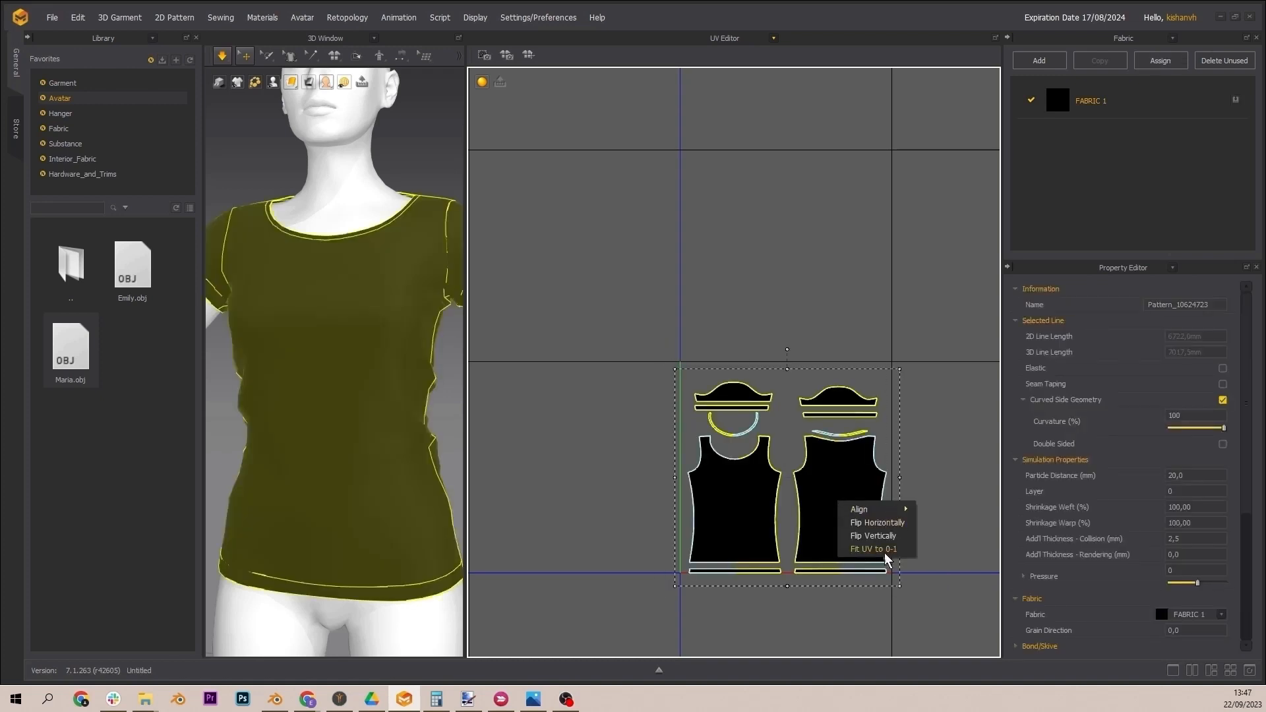
left_click(884, 552)
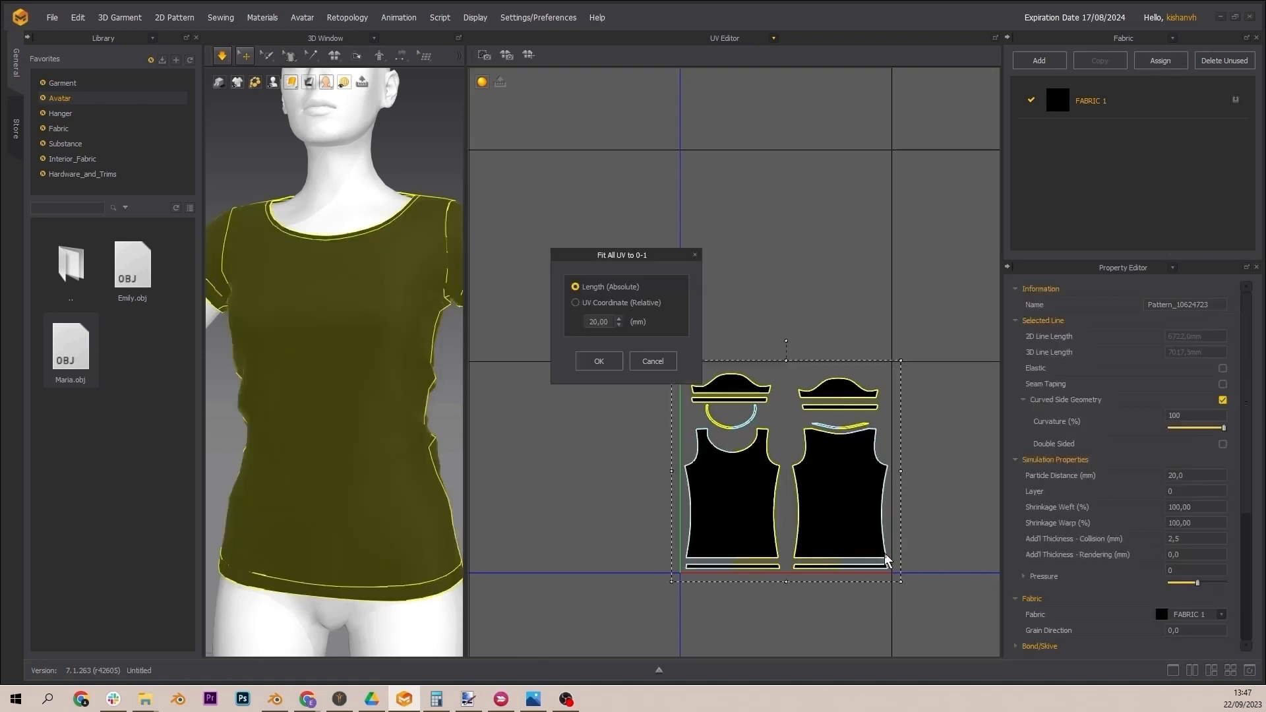
left_click(605, 362)
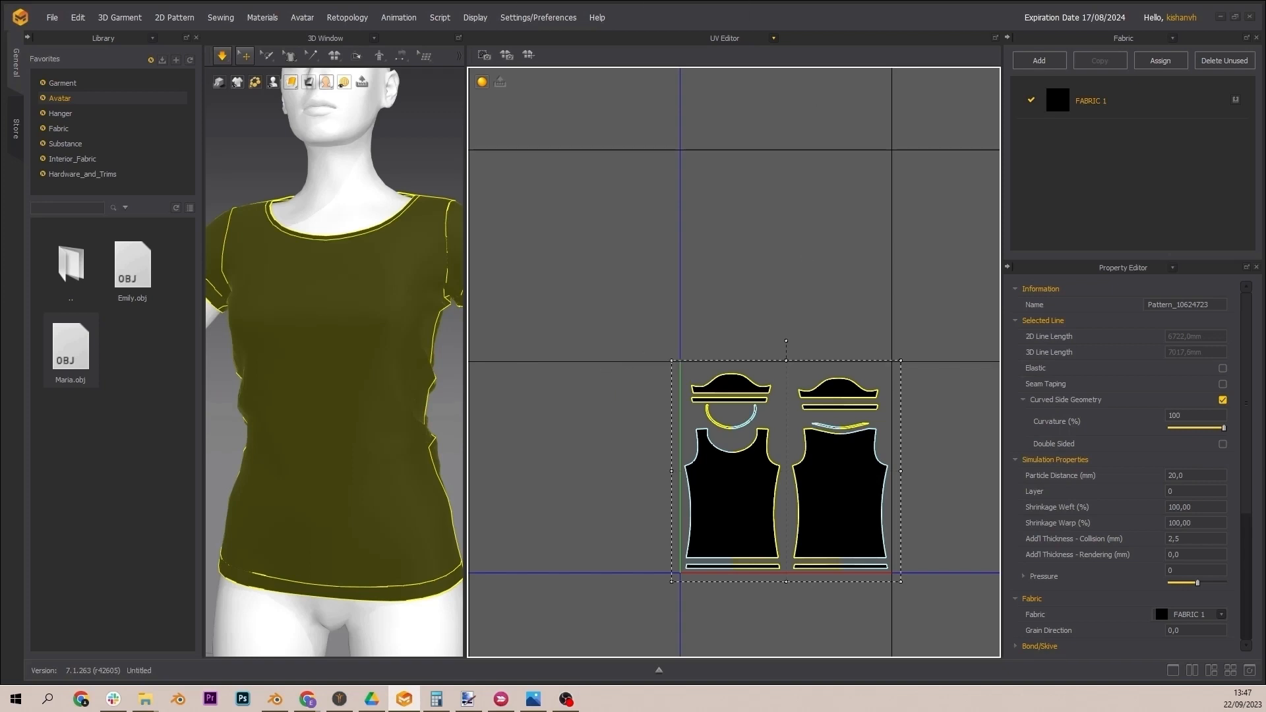
key("alt+Tab")
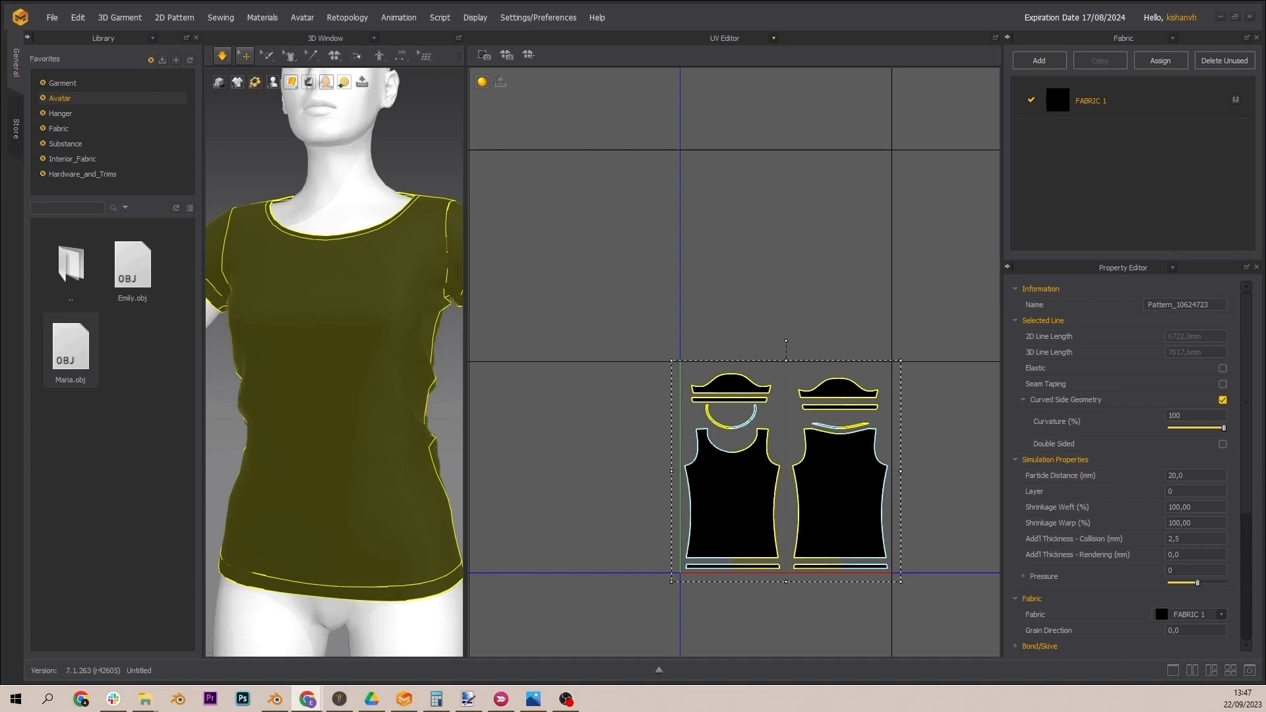
Step: Start an OBJ export of the garment and choose the T_shirt Tutorial folder as its destination
left_click(50, 19)
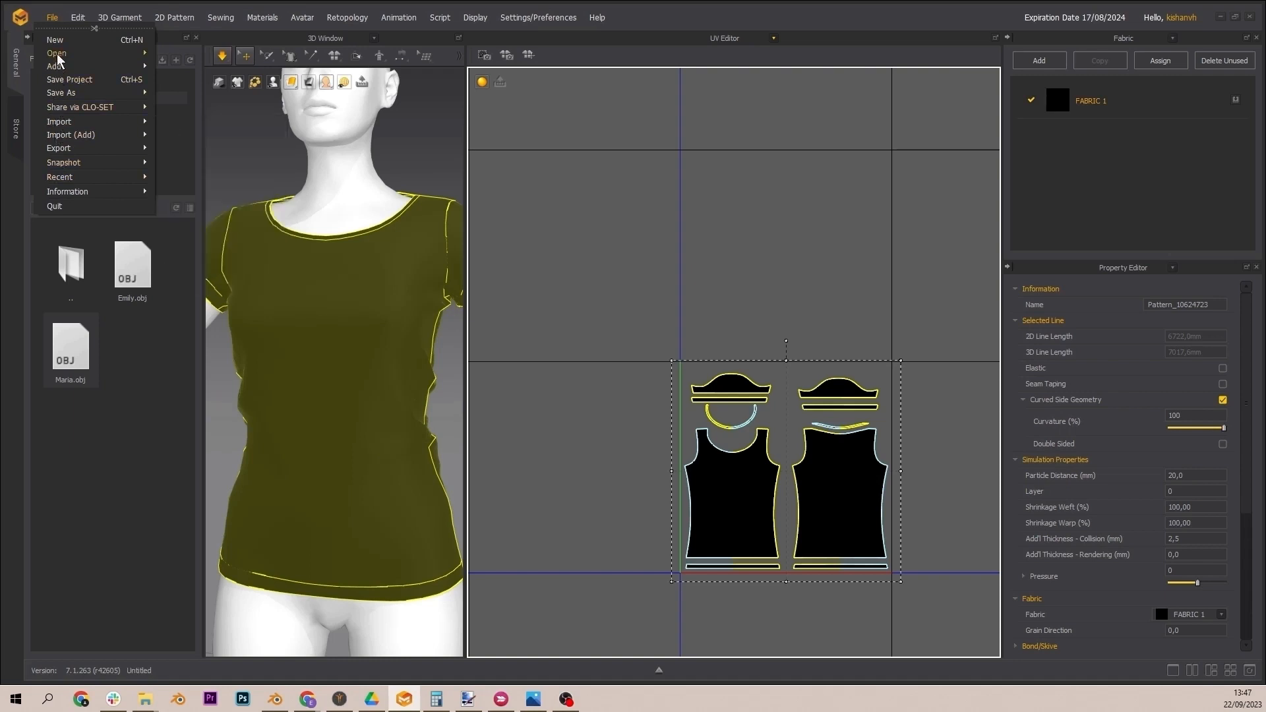
mouse_move(69, 148)
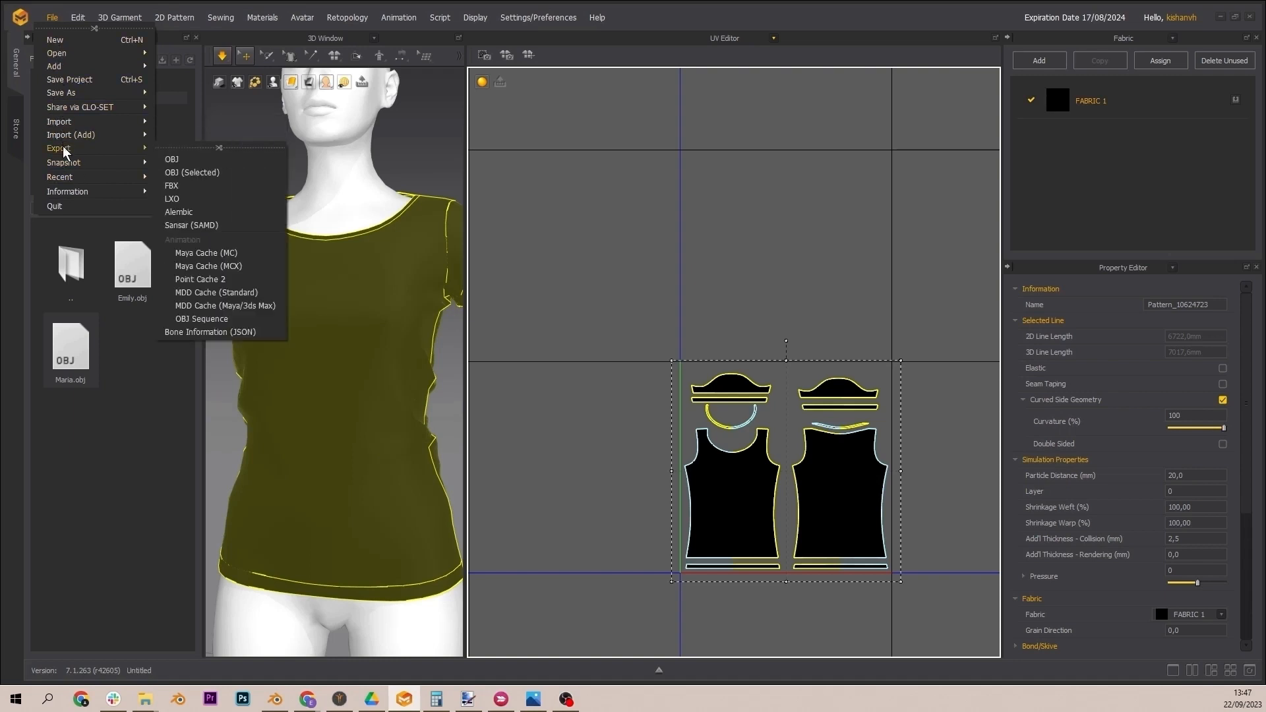
left_click(174, 158)
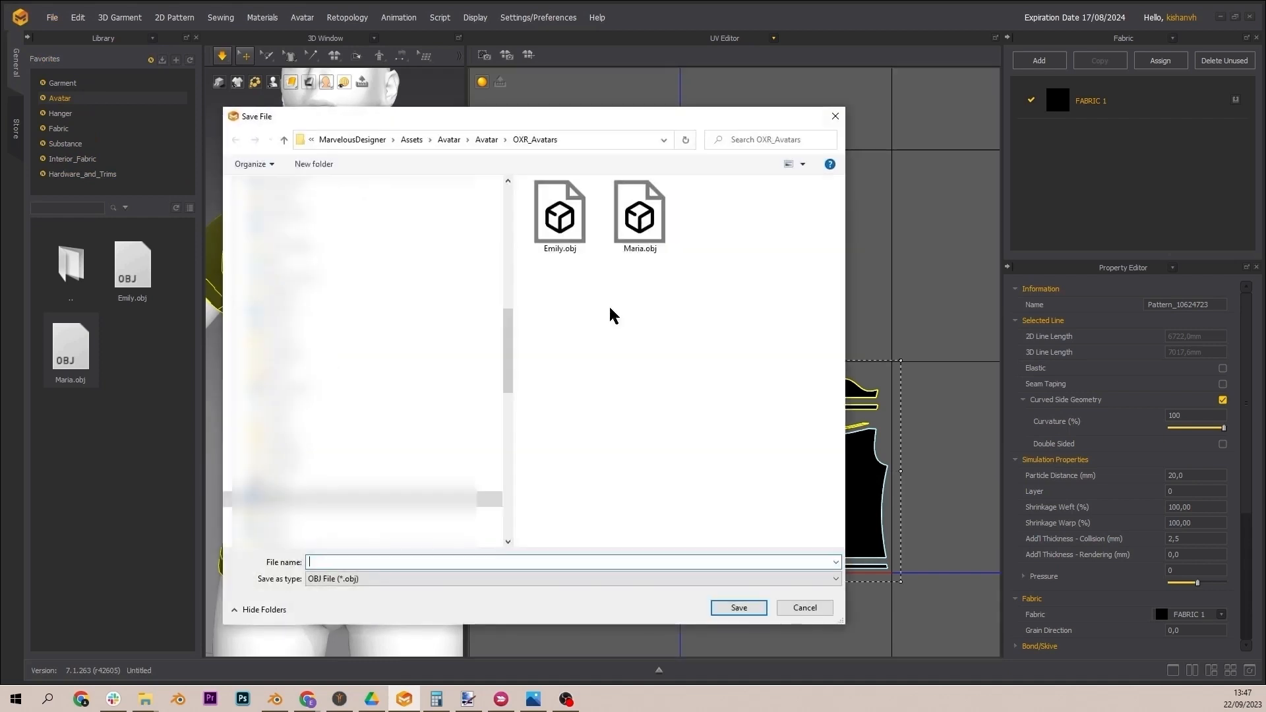
scroll(313, 455, "down", 13)
scroll(296, 435, "up", 1)
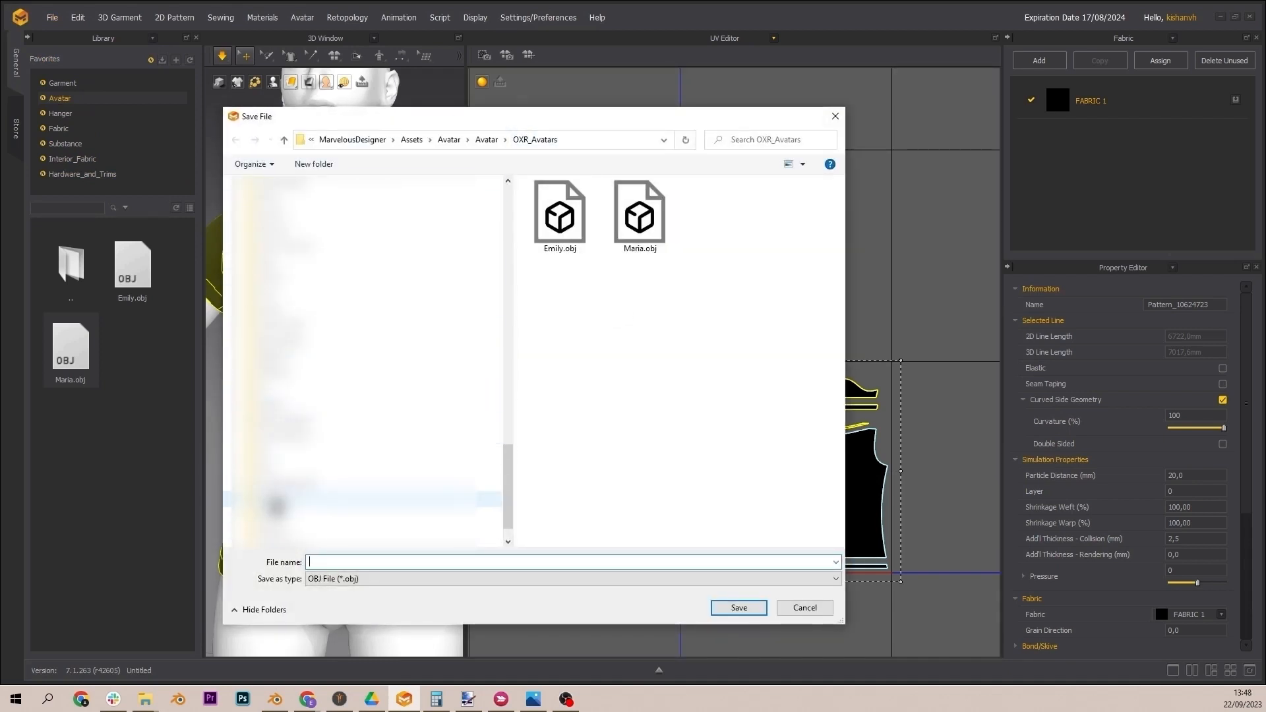
scroll(278, 494, "up", 3)
type("tshirt")
left_click(343, 418)
Step: Name the exported OBJ file T-Shirt38Garment and save it to open the export options
left_click(320, 562)
key("BackSpace")
key("BackSpace")
key("BackSpace")
type("T-Shirt")
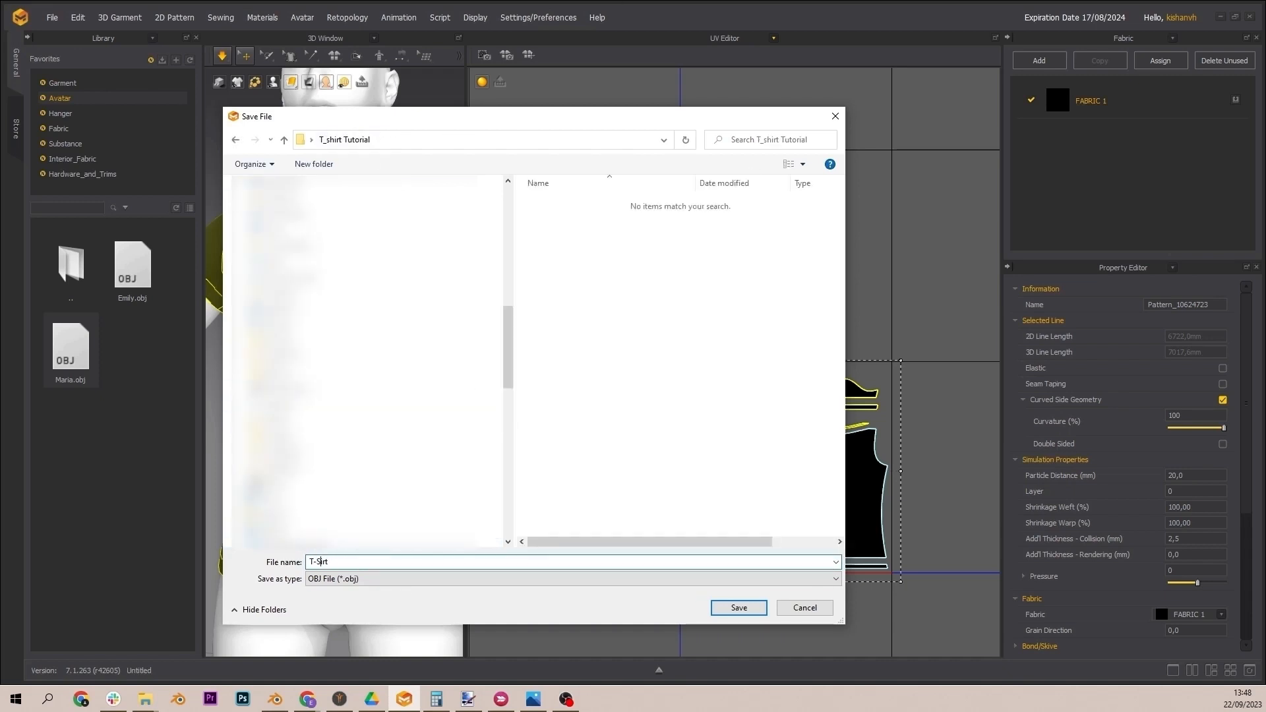
type("h")
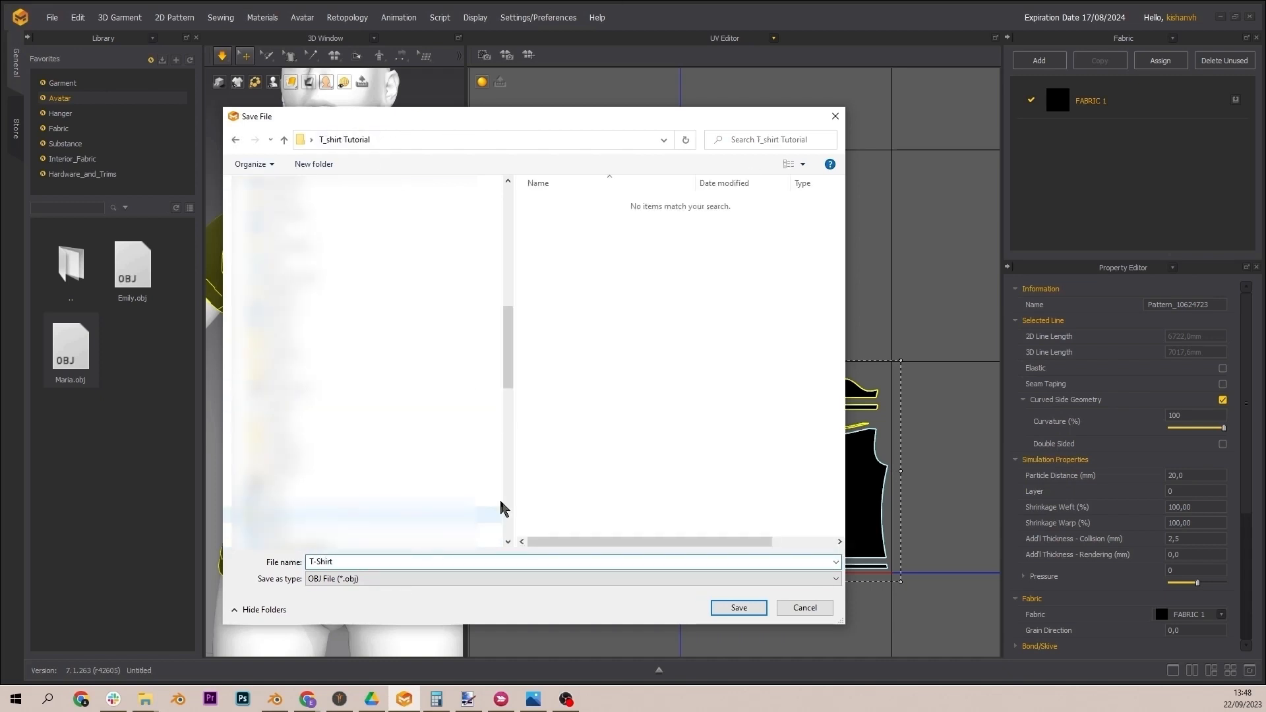
left_click(344, 559)
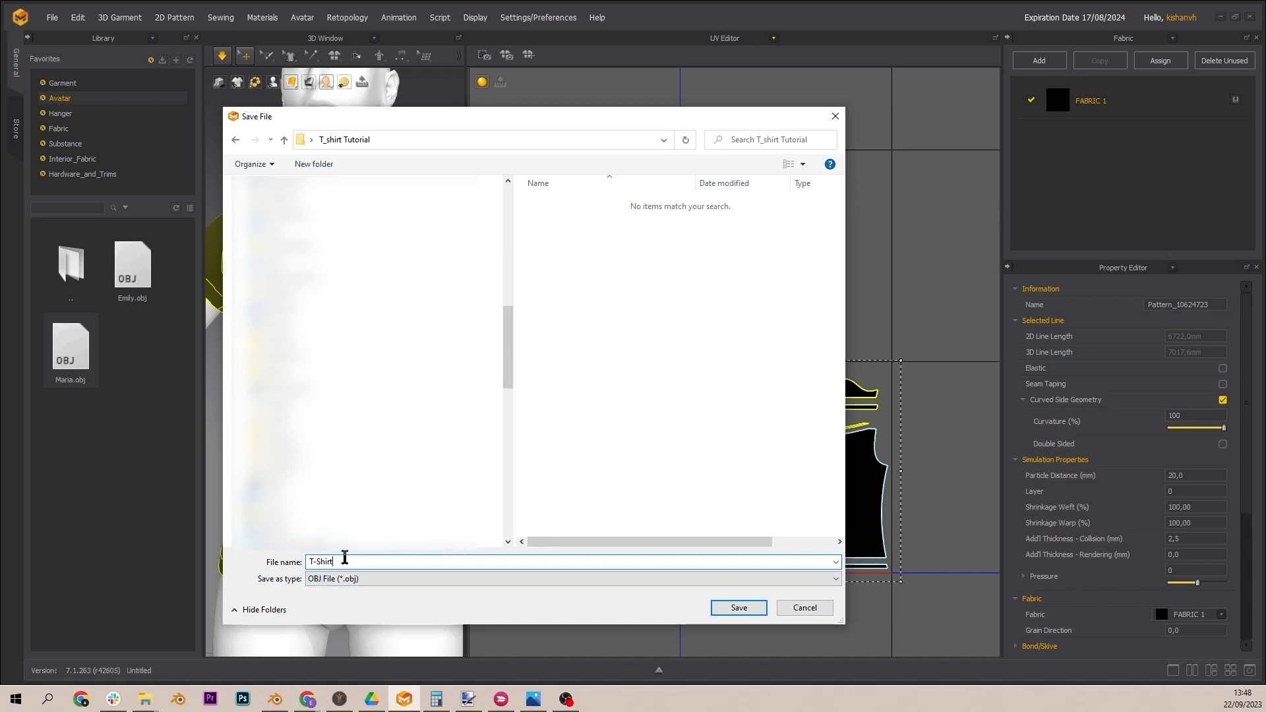
type("38Garmen")
left_click(738, 604)
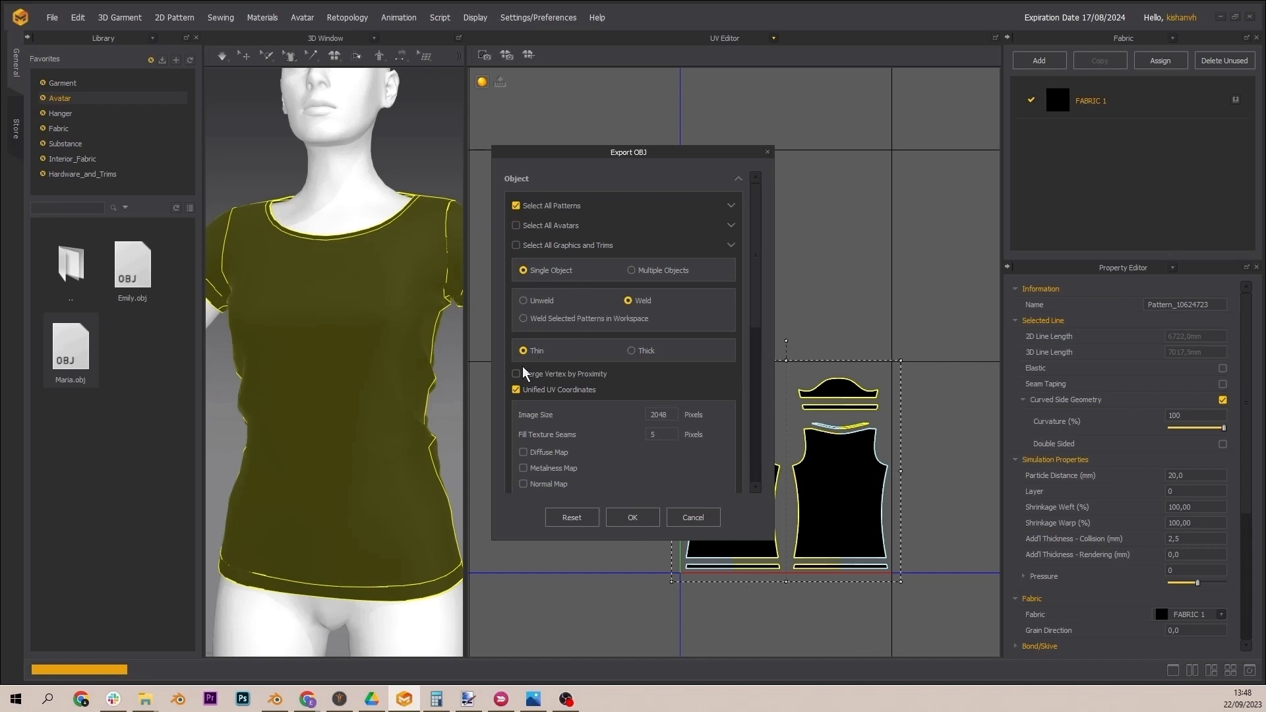
Step: Export the welded, thin garment OBJ with unified UV coordinates and diffuse, normal and roughness maps, saved with texture files as a ZIP
scroll(520, 360, "down", 4)
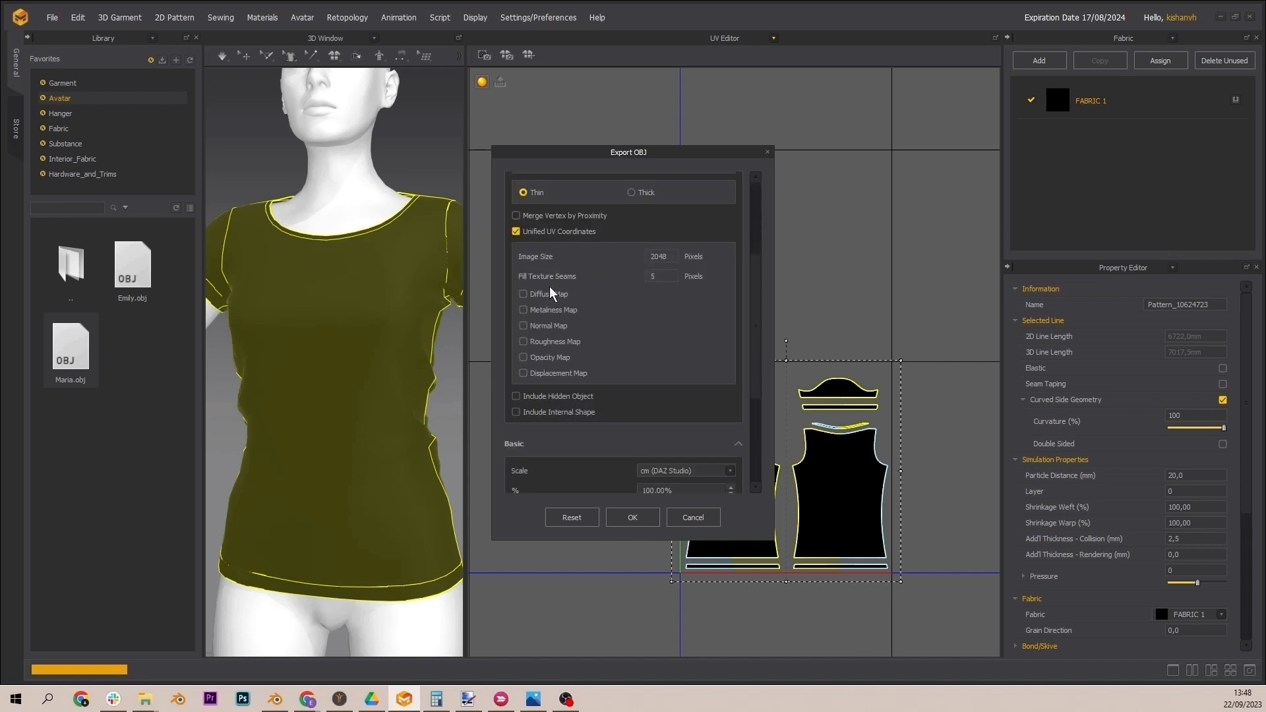
left_click(550, 294)
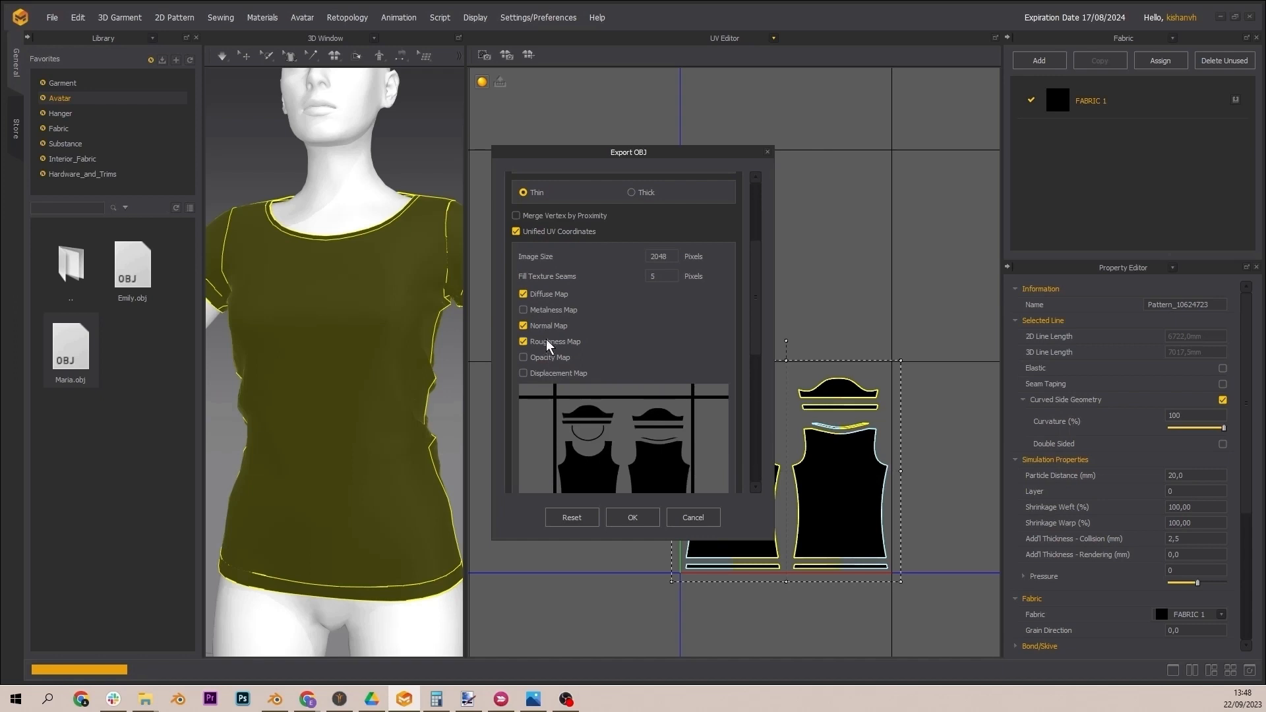
scroll(561, 356, "down", 6)
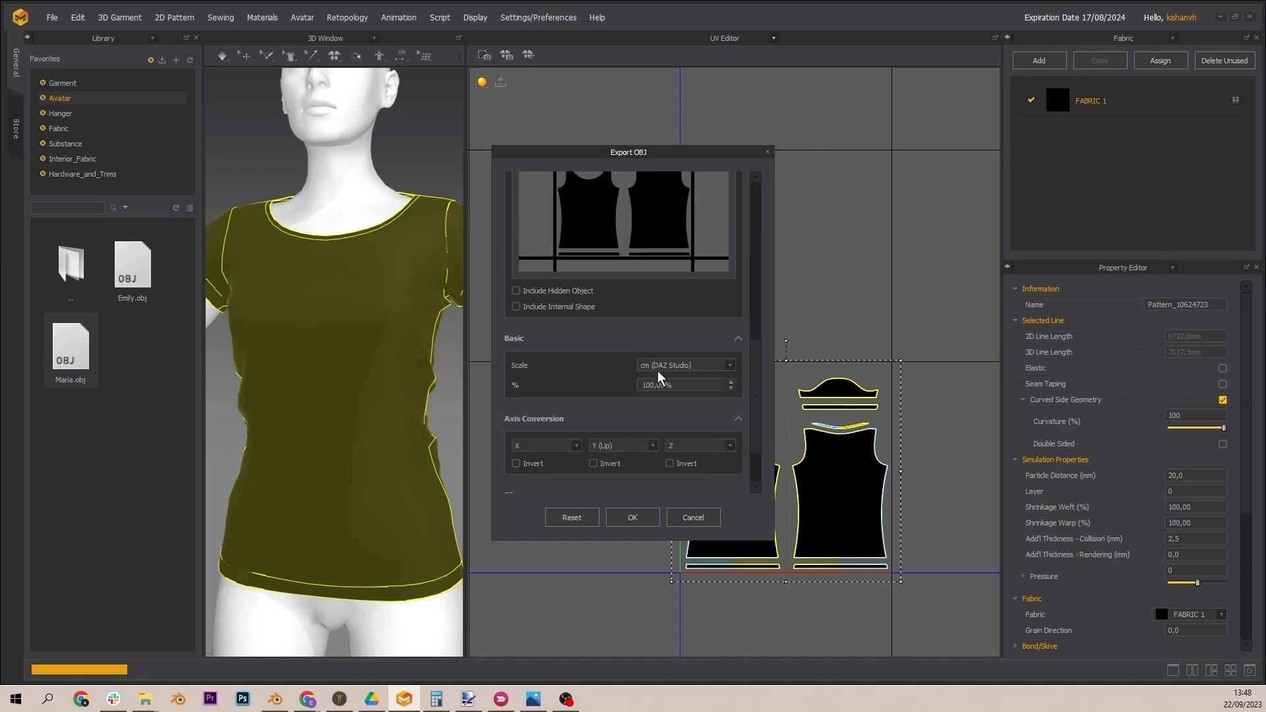
scroll(656, 367, "down", 2)
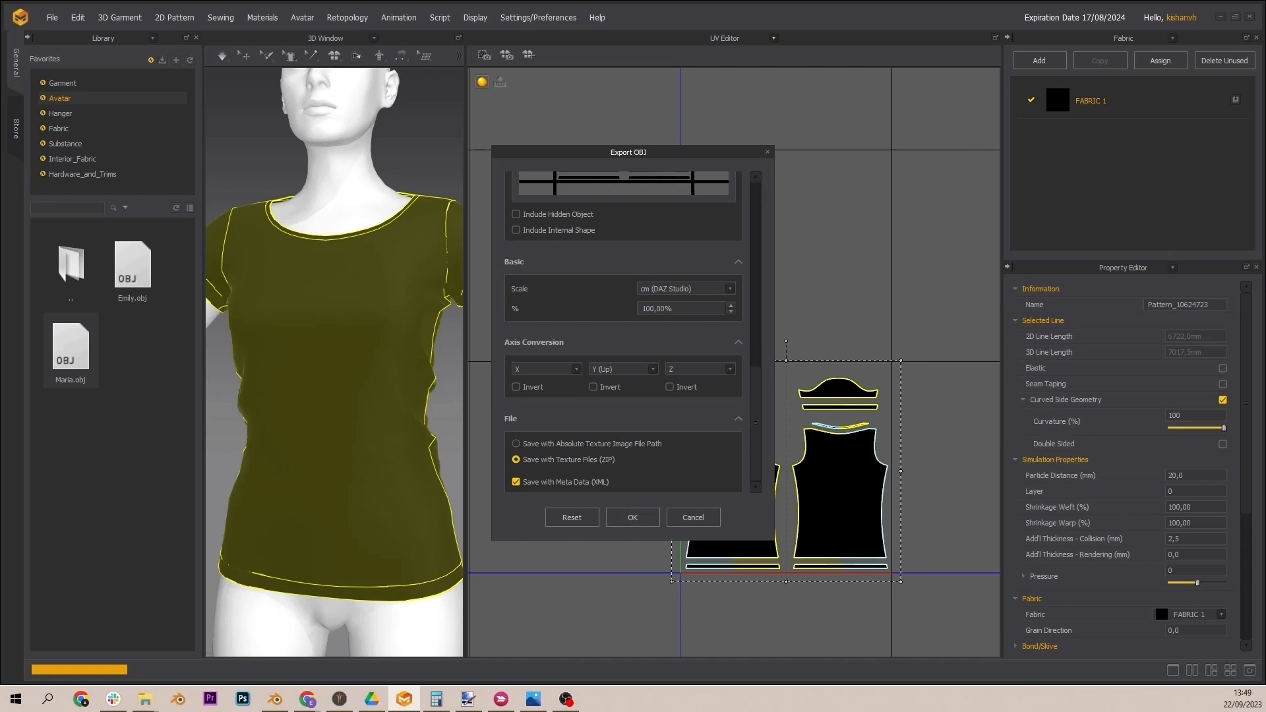
left_click(632, 518)
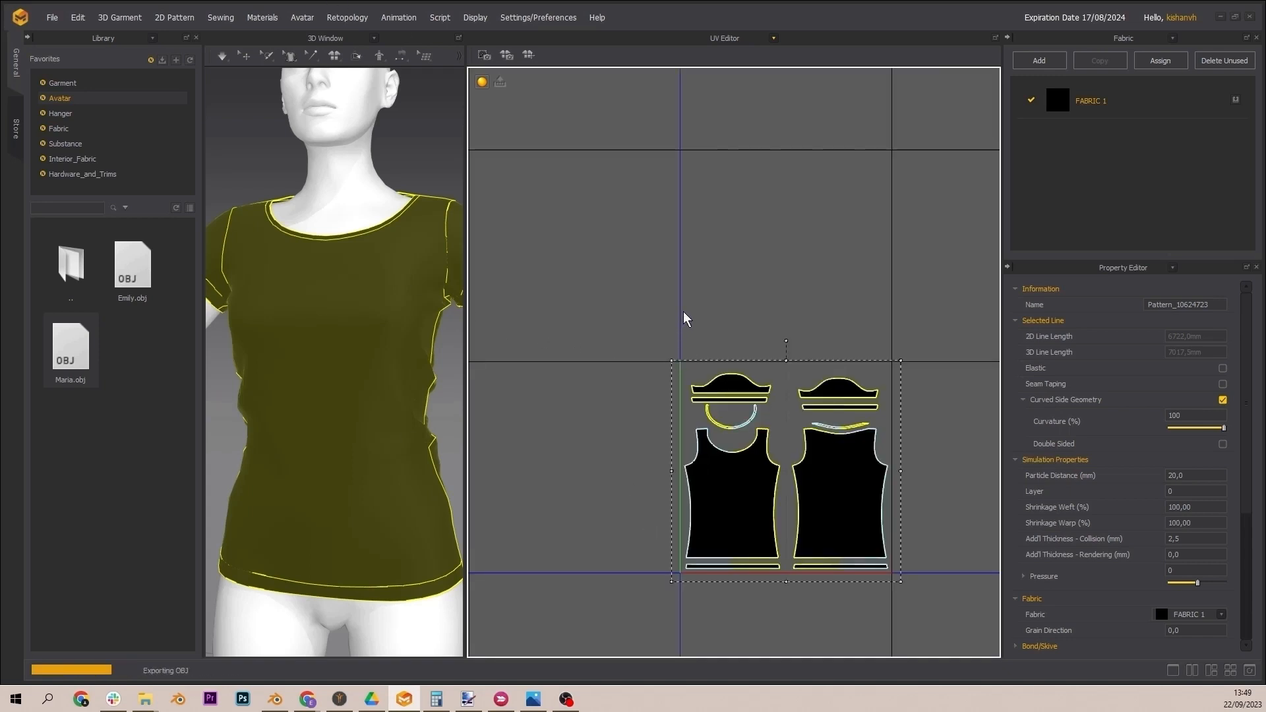
Step: Reset the UVs to the 2D arrangement and start a second OBJ export named T-Shirt38Pattern in the T_shirt Tutorial folder
right_click(688, 270)
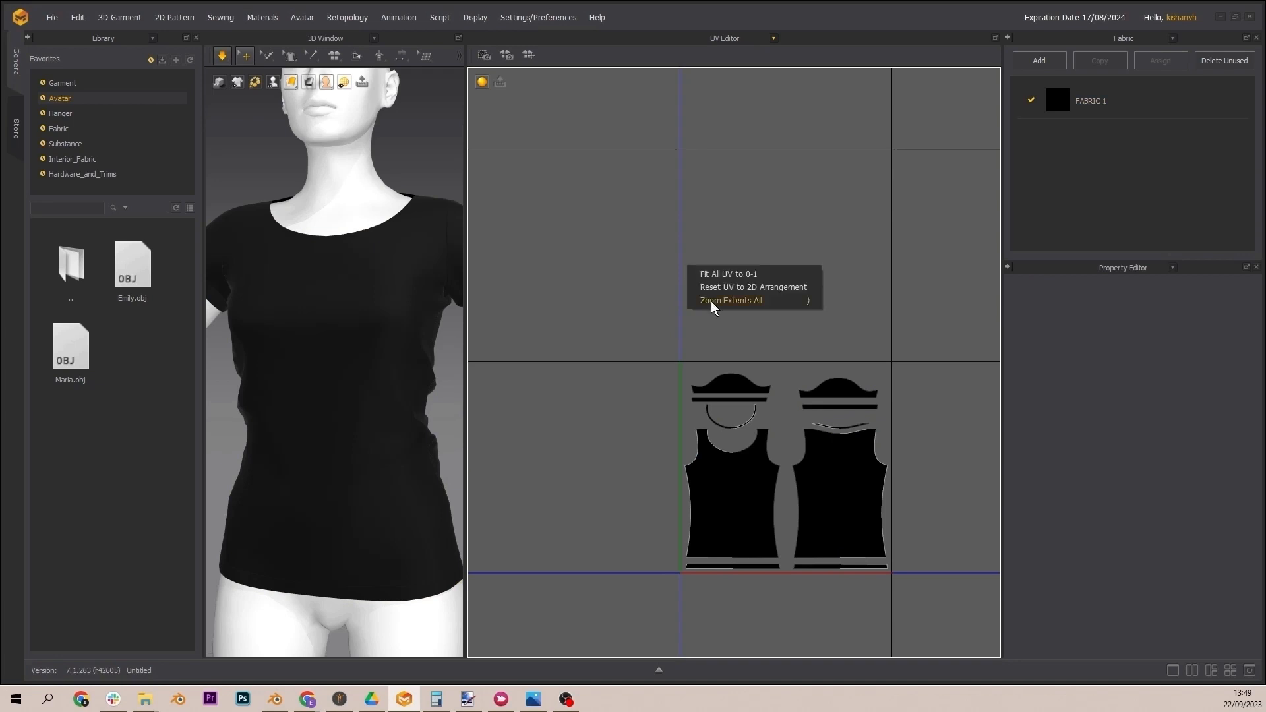
left_click(729, 288)
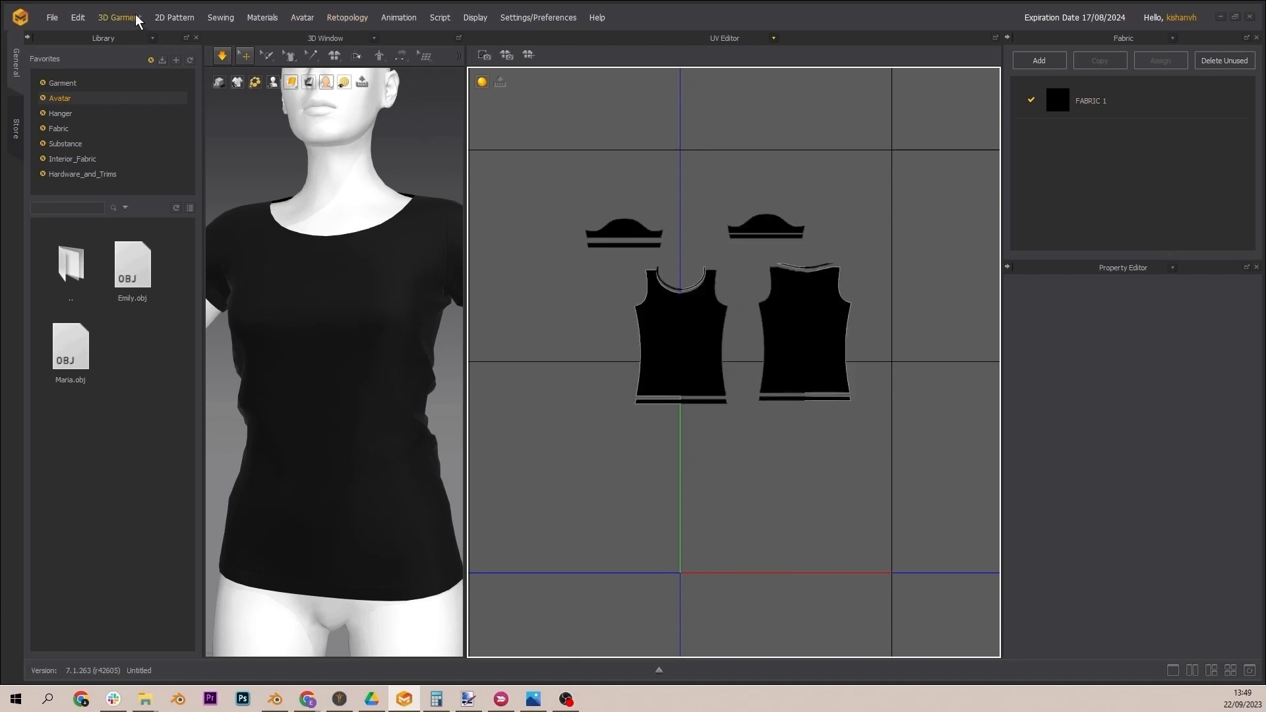
left_click(50, 18)
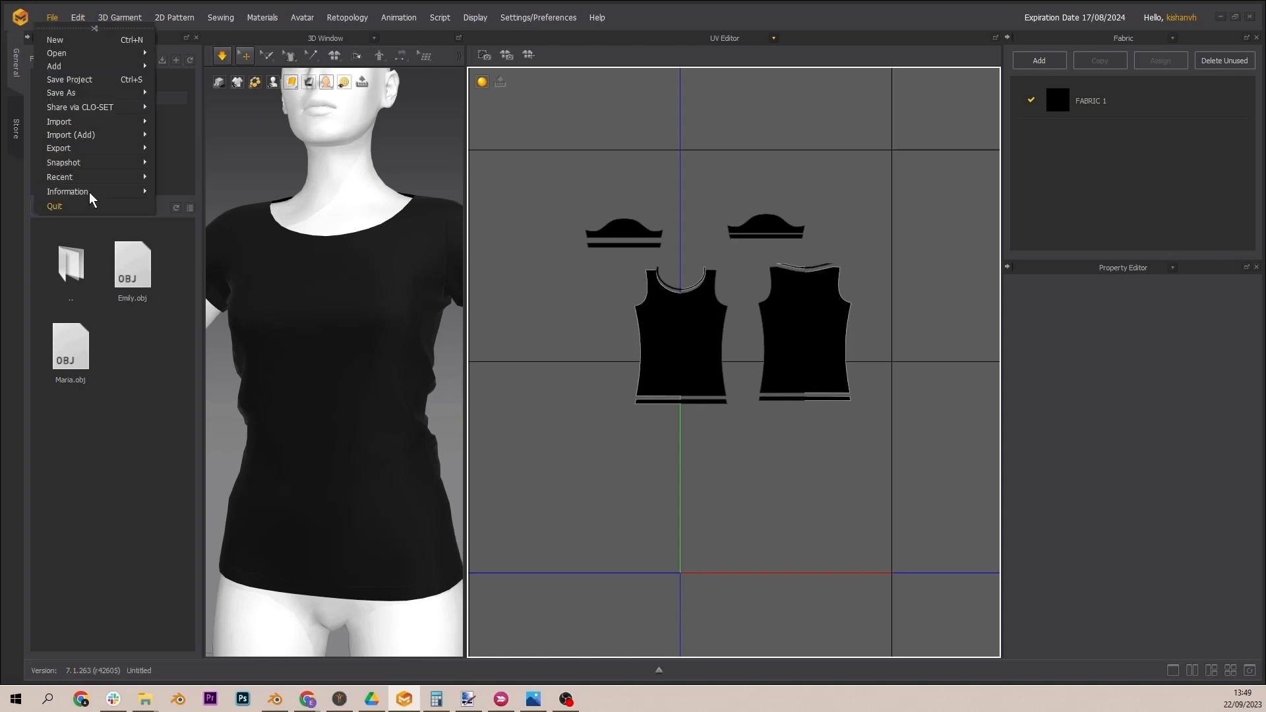
mouse_move(61, 149)
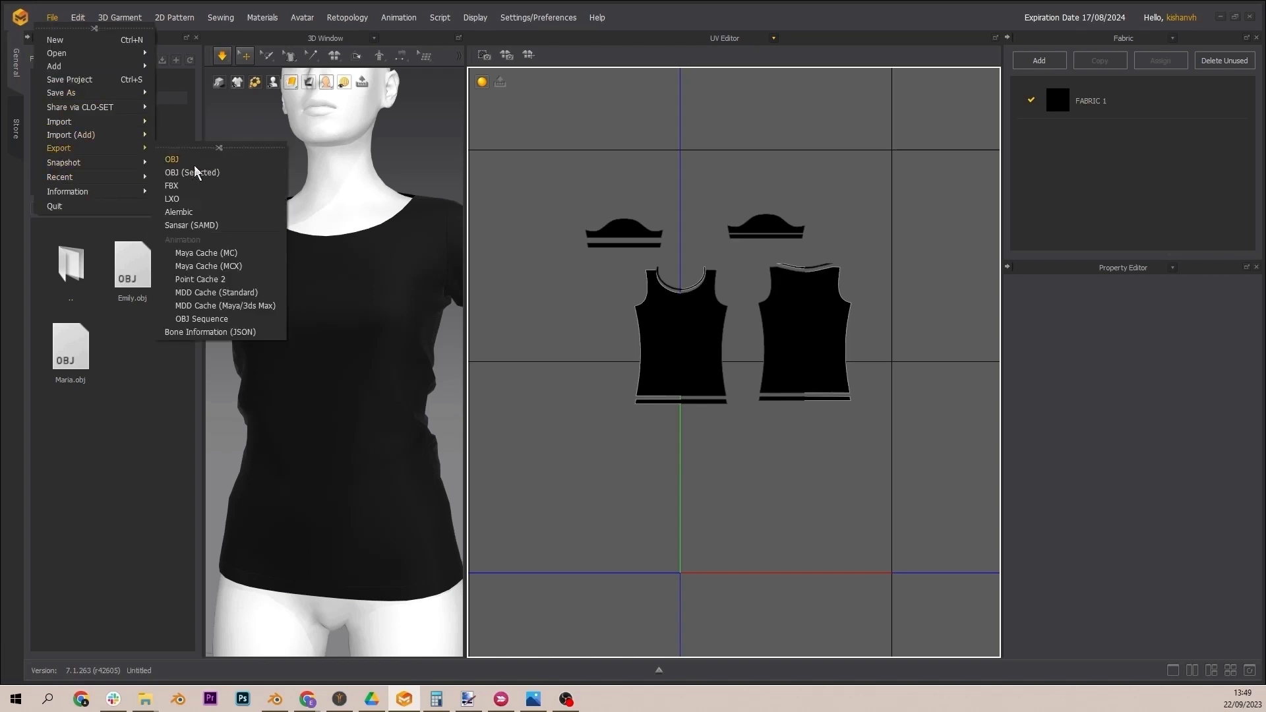
left_click(189, 157)
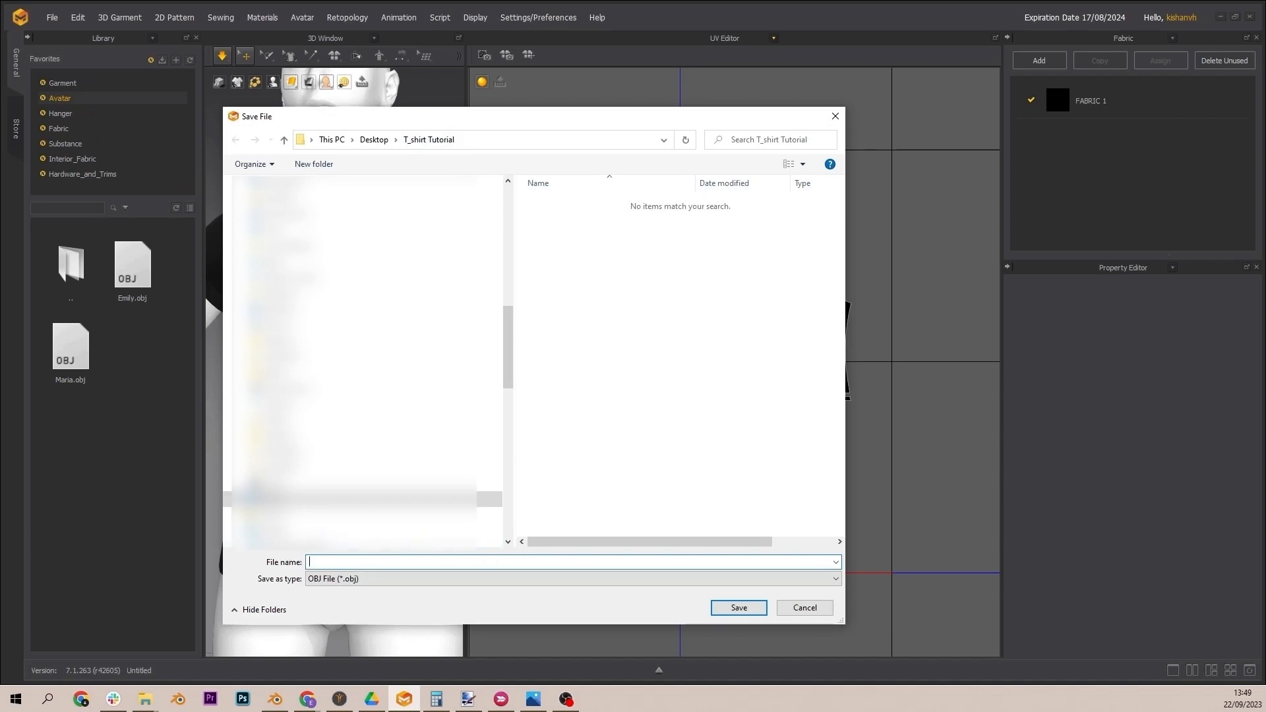
type("T-Shirt38Pattern")
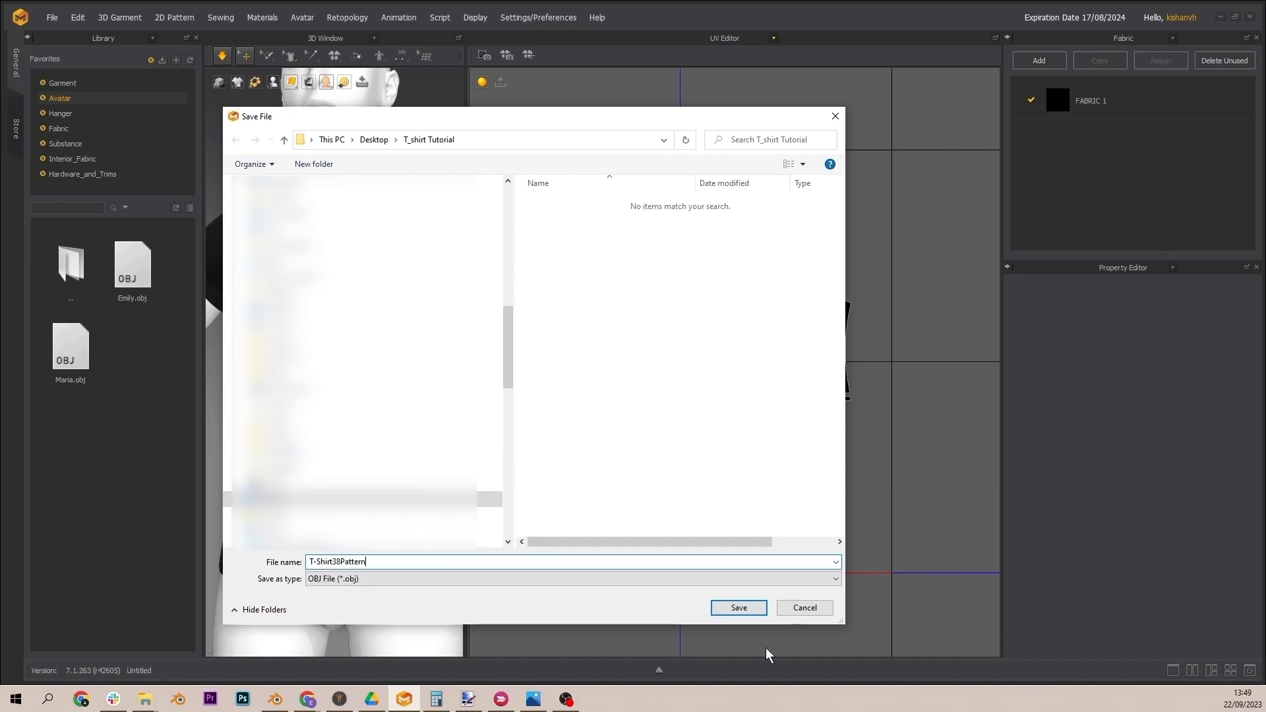
left_click(738, 607)
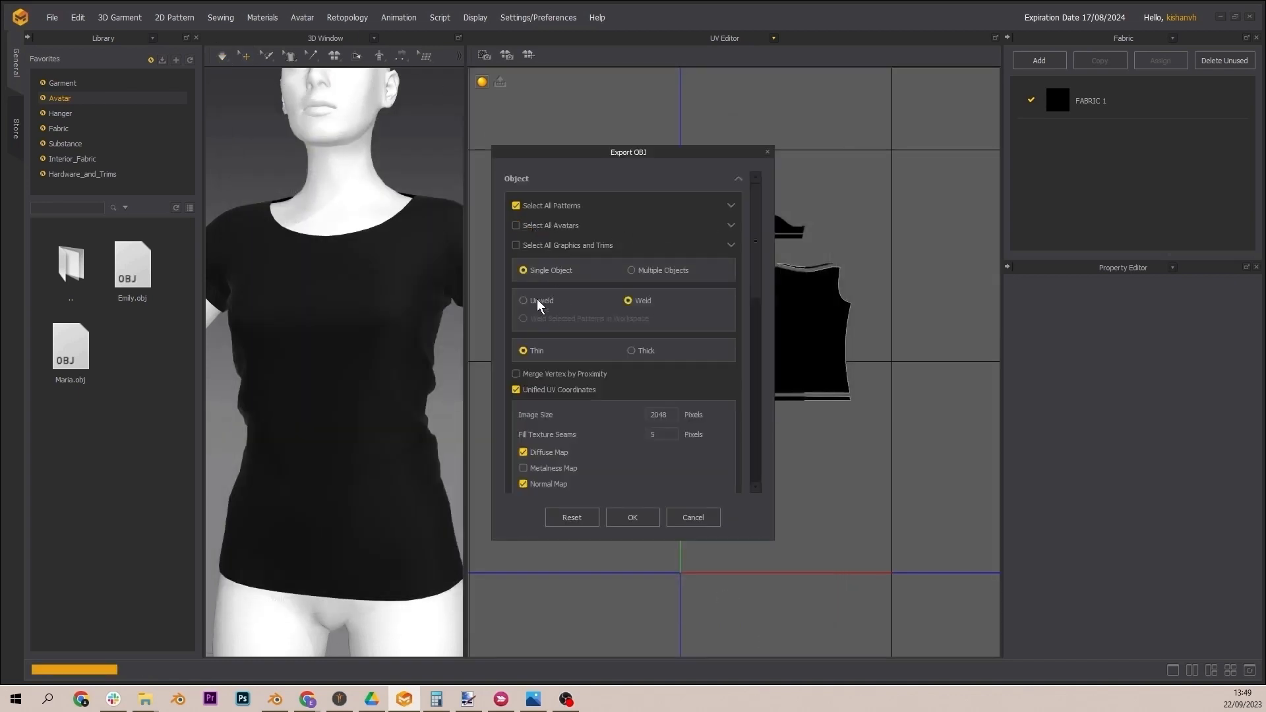
Step: Turn off the diffuse, normal and roughness maps and export the pattern OBJ with the absolute texture image file path
scroll(555, 387, "down", 2)
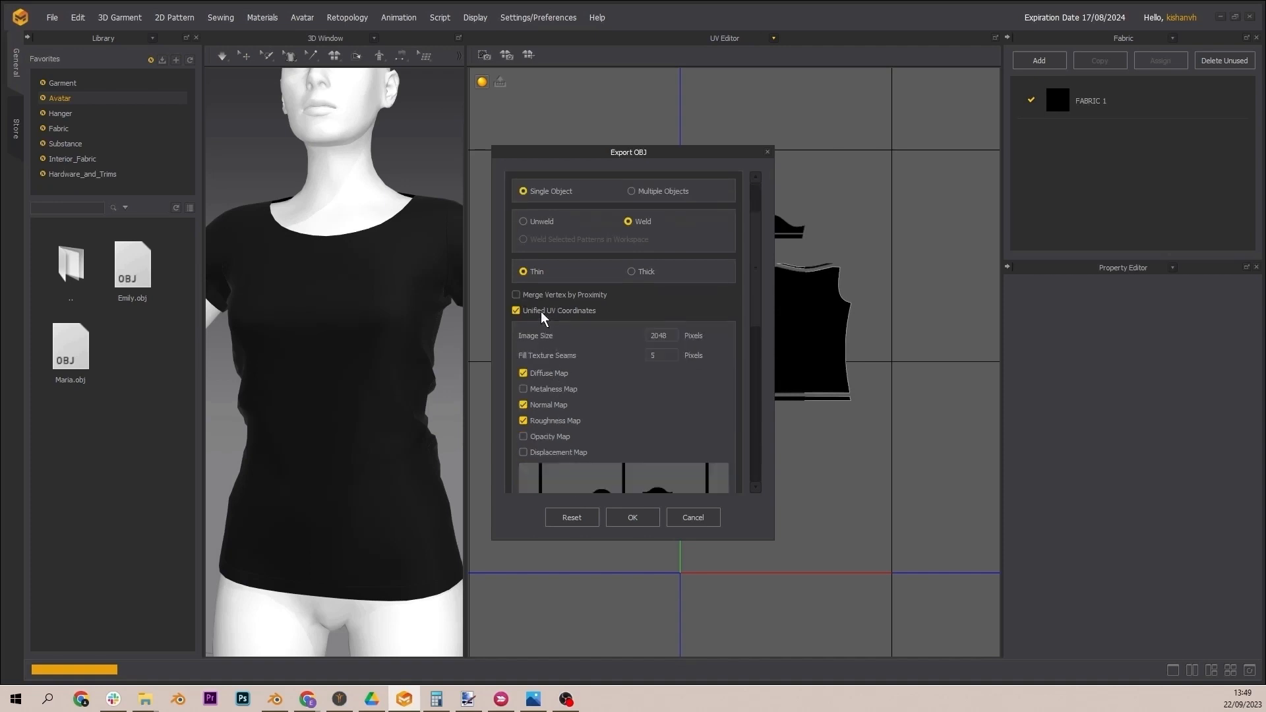
scroll(547, 405, "down", 2)
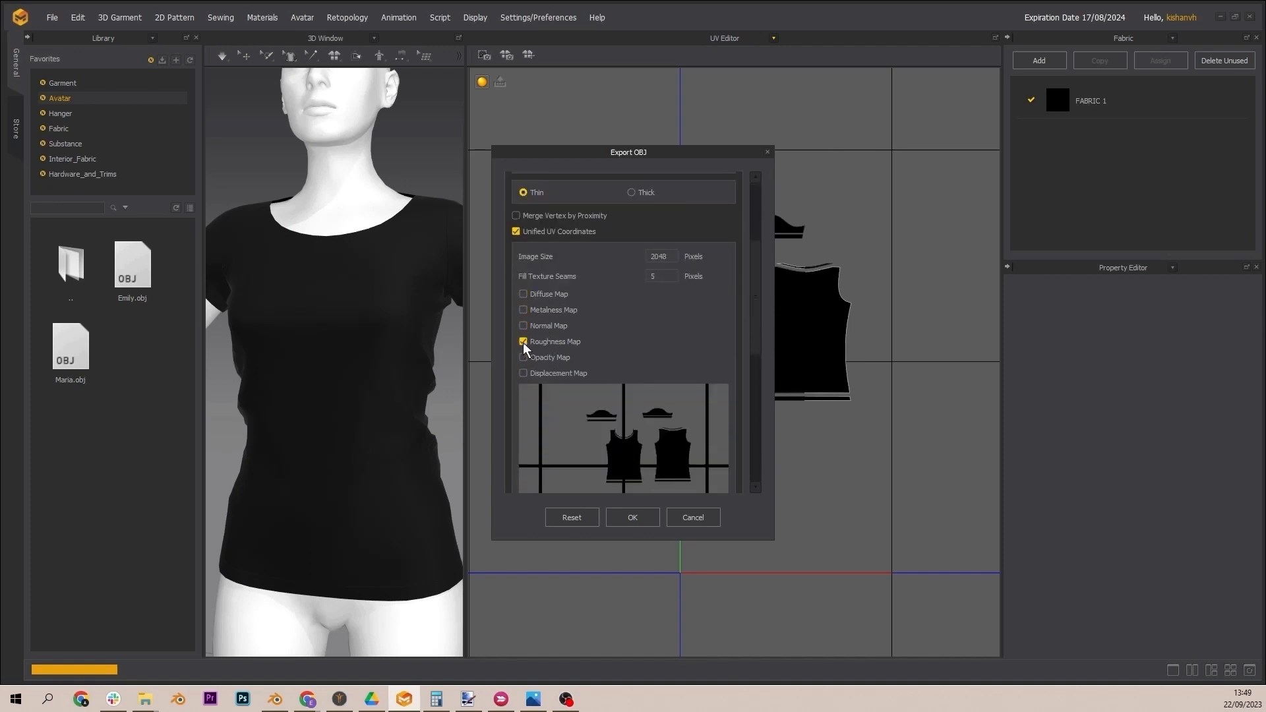
scroll(576, 355, "down", 5)
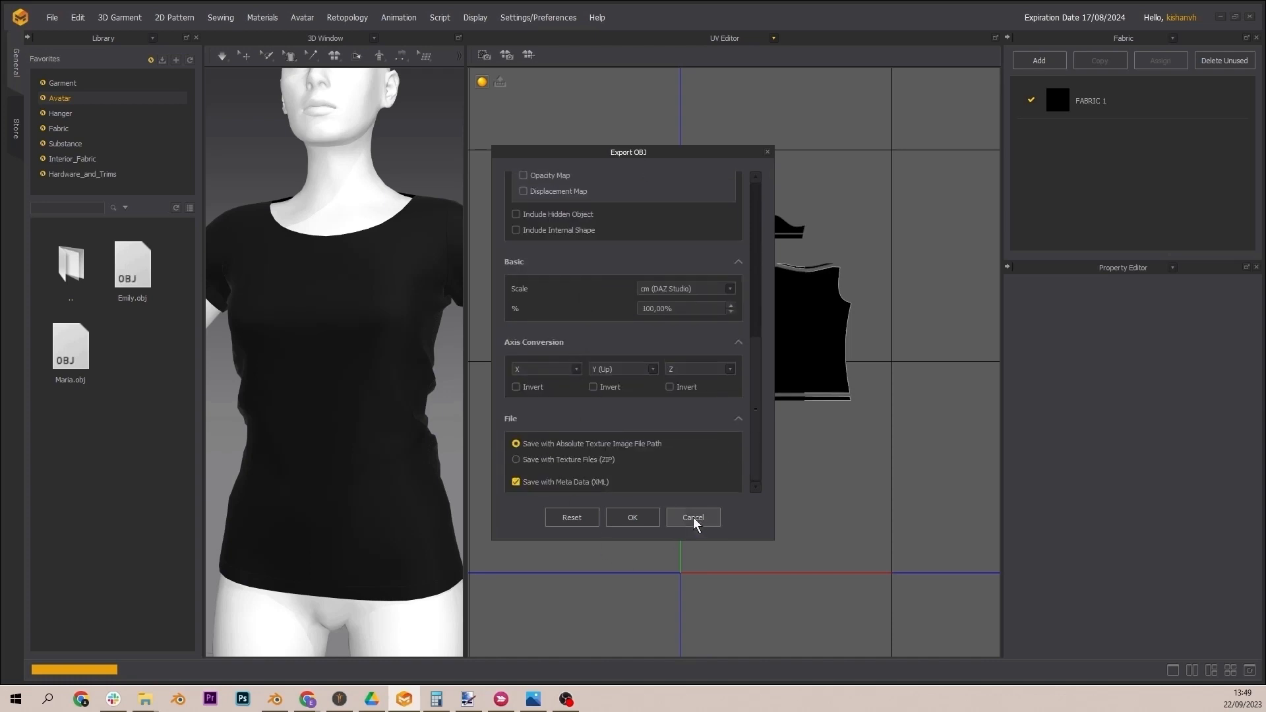
left_click(634, 517)
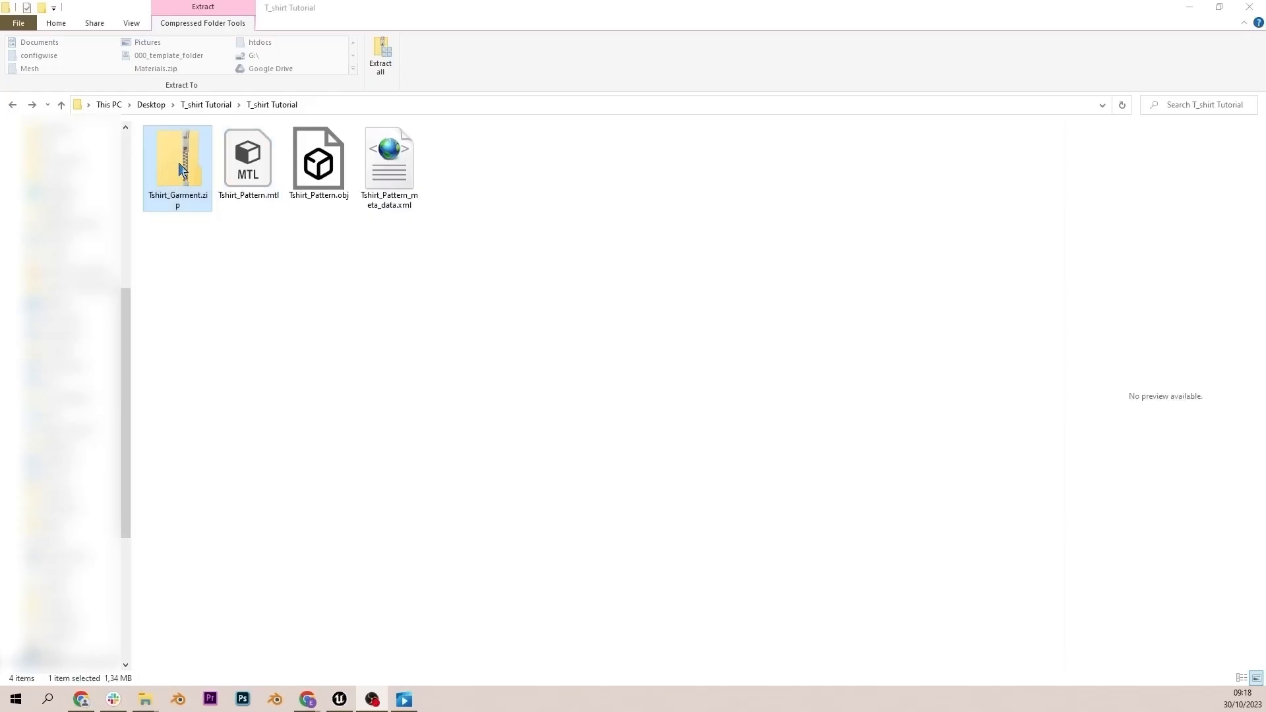
Step: In File Explorer, extract Tshirt_Garment.zip into its own Tshirt_Garment folder
right_click(179, 164)
mouse_move(323, 269)
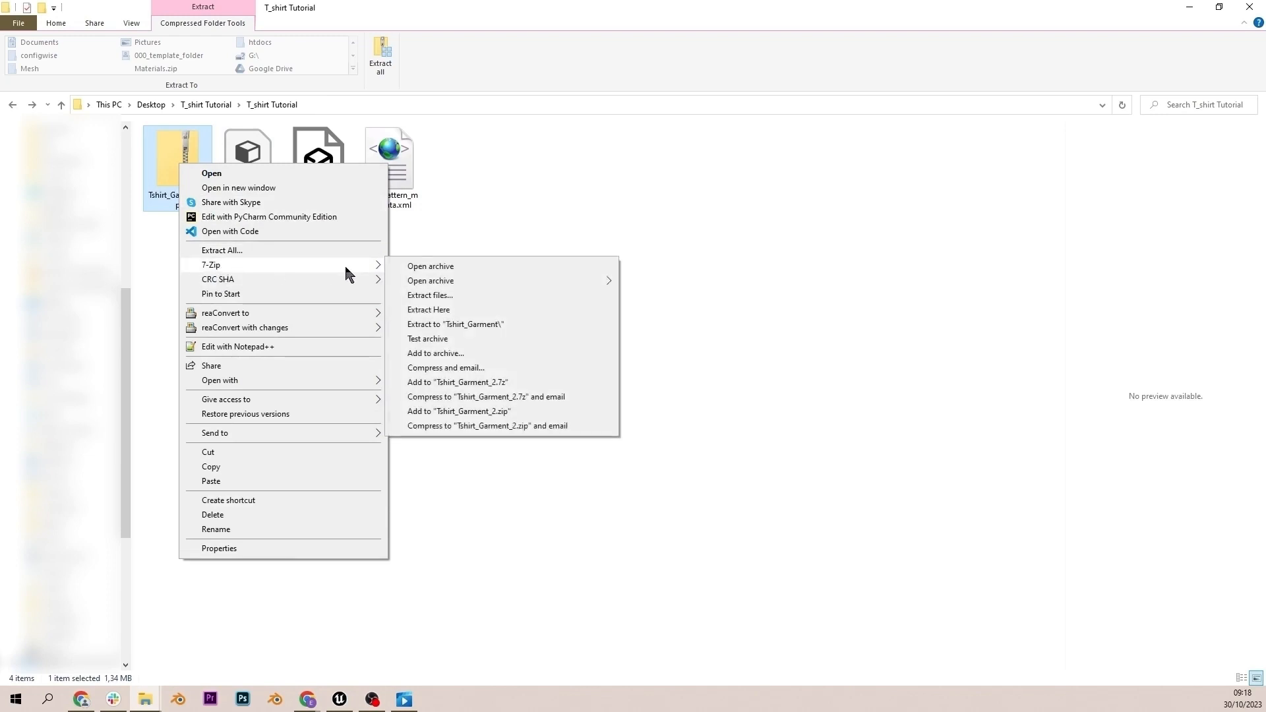
left_click(222, 250)
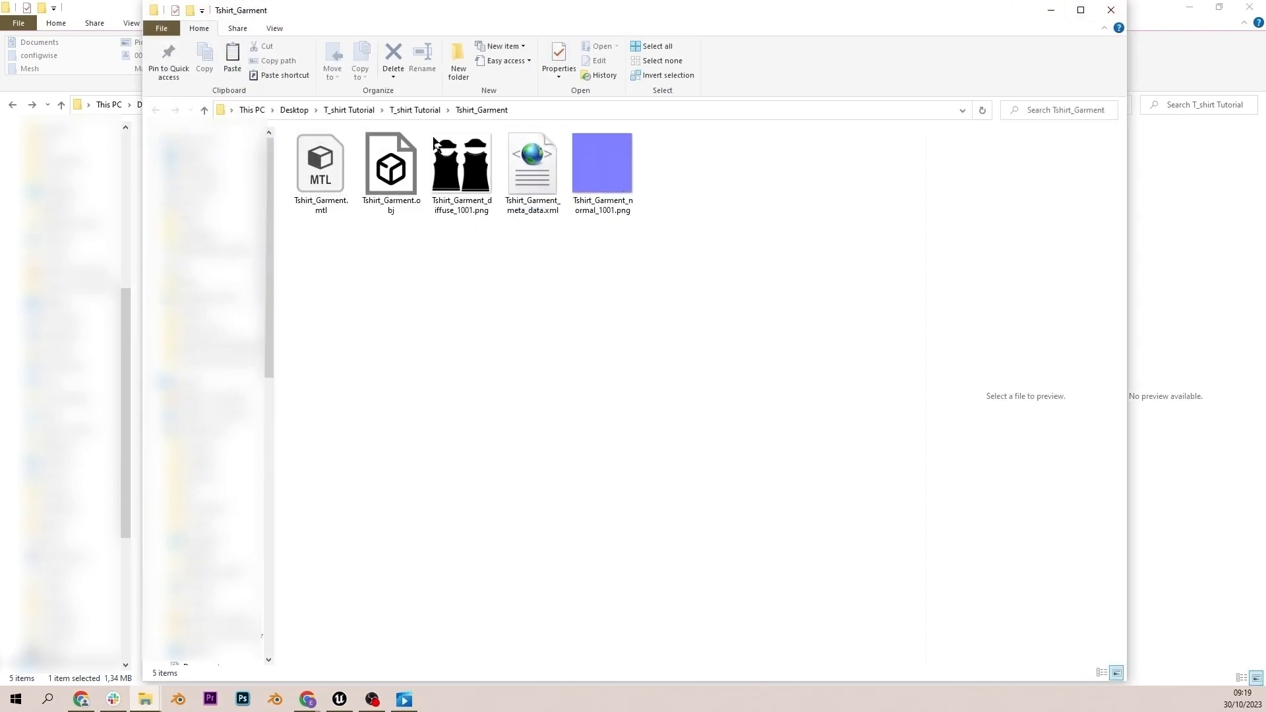
Step: Move all extracted garment files from the Tshirt_Garment folder up into the parent T_shirt Tutorial folder
left_click_drag(698, 214, 284, 138)
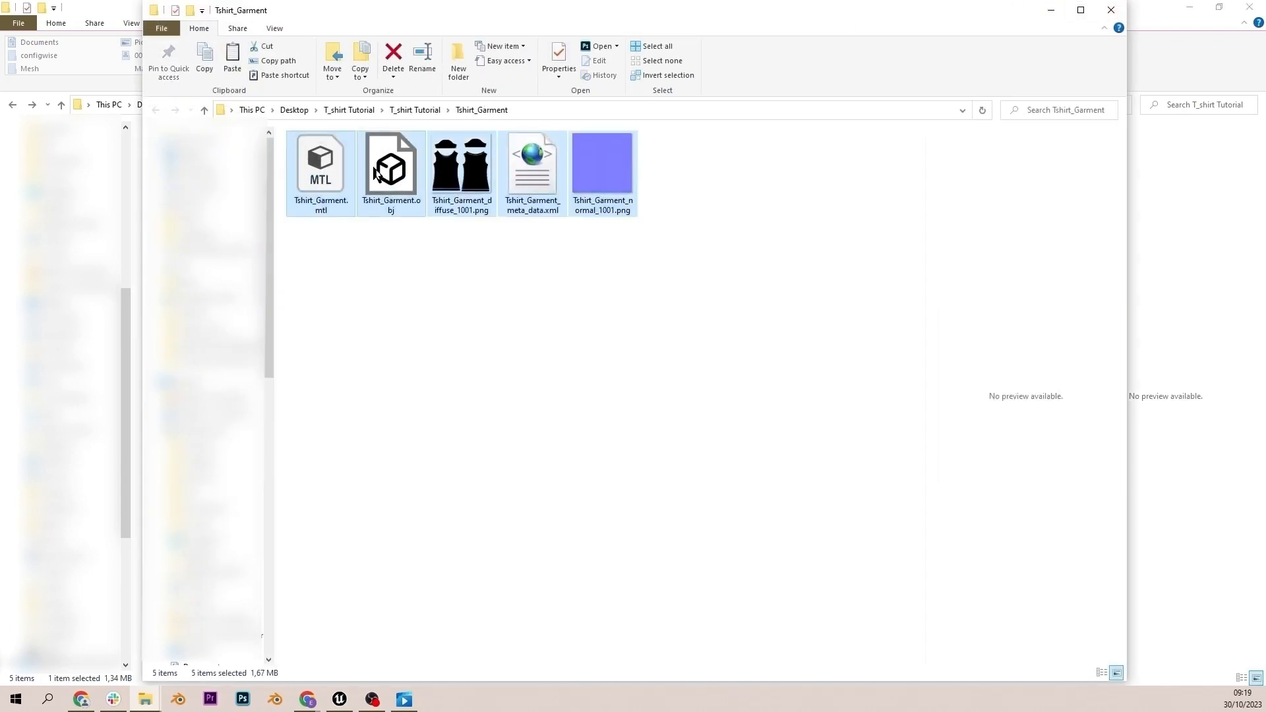
right_click(311, 206)
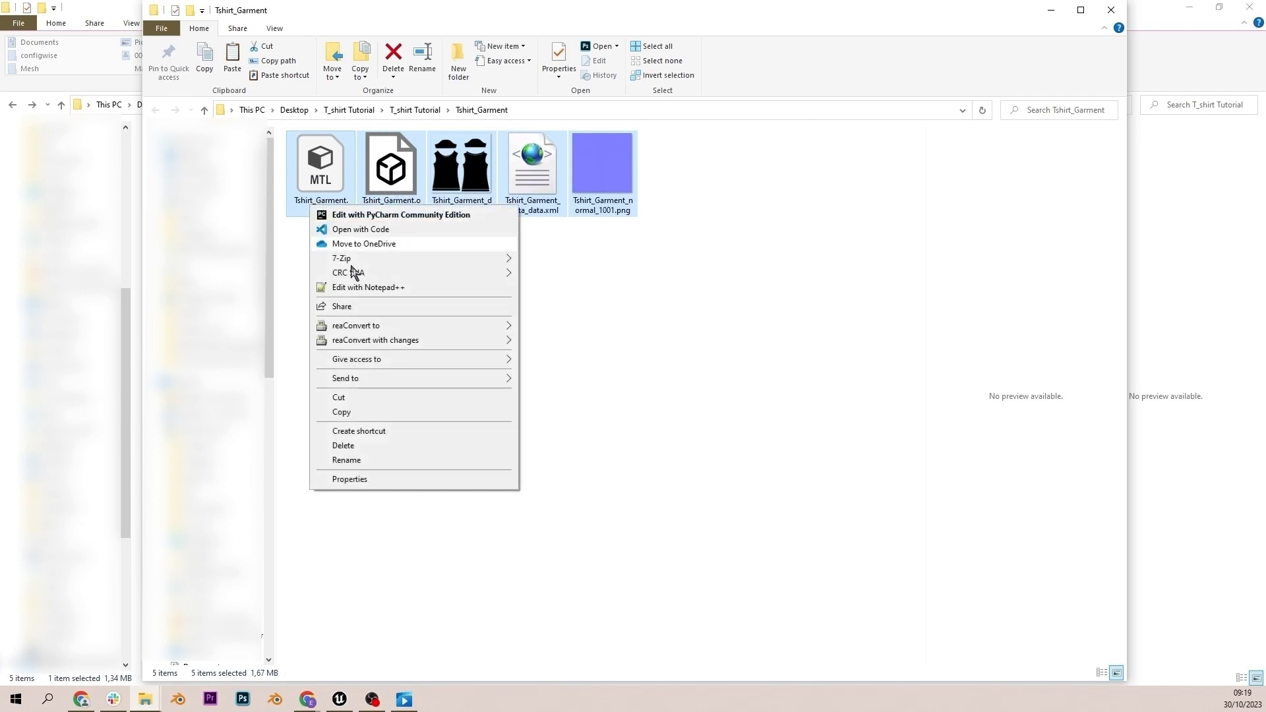
left_click(384, 398)
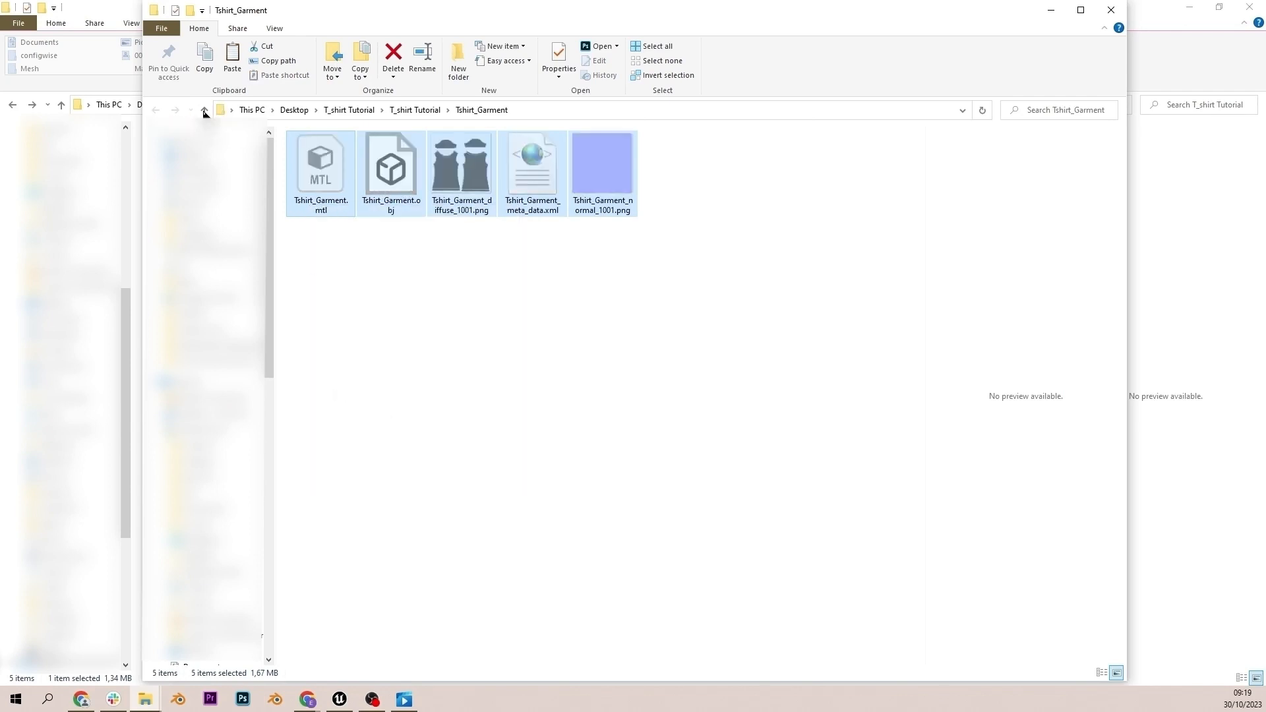
left_click(204, 112)
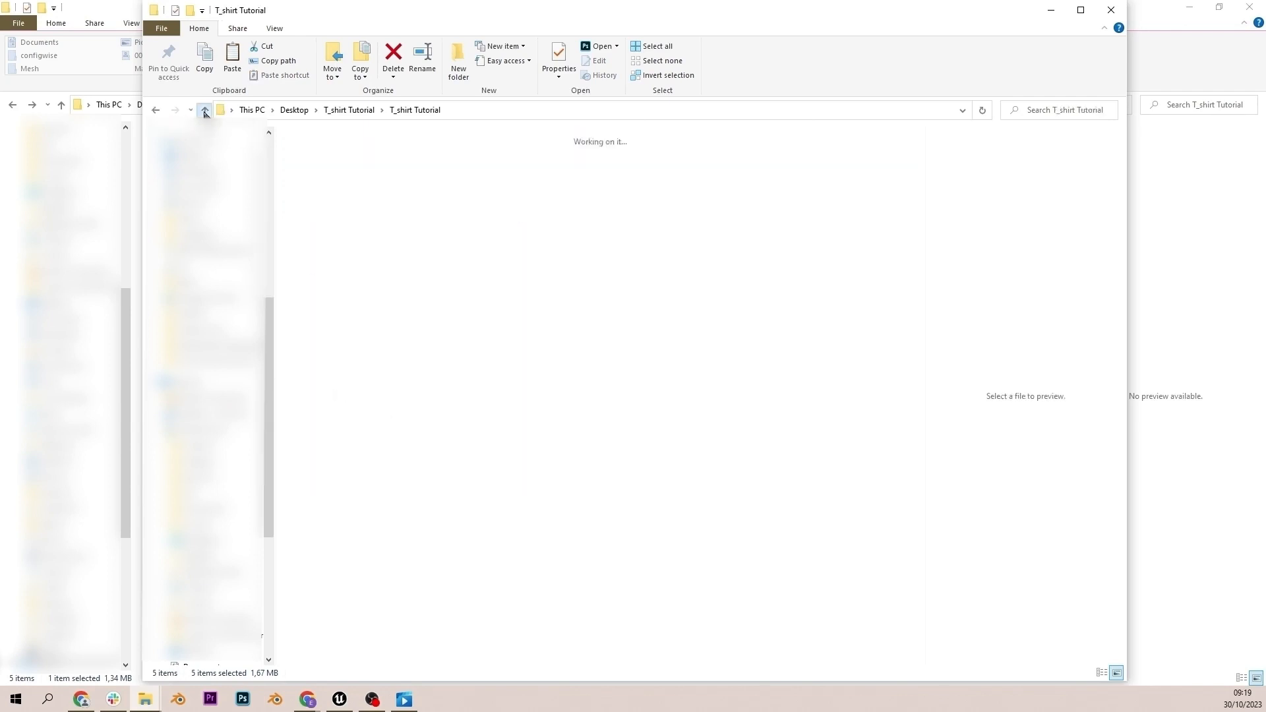
left_click(500, 298)
key("ctrl+v")
Step: Delete Tshirt_Garment.zip and the Tshirt_Garment folder from the T_shirt Tutorial folder
left_click(524, 178)
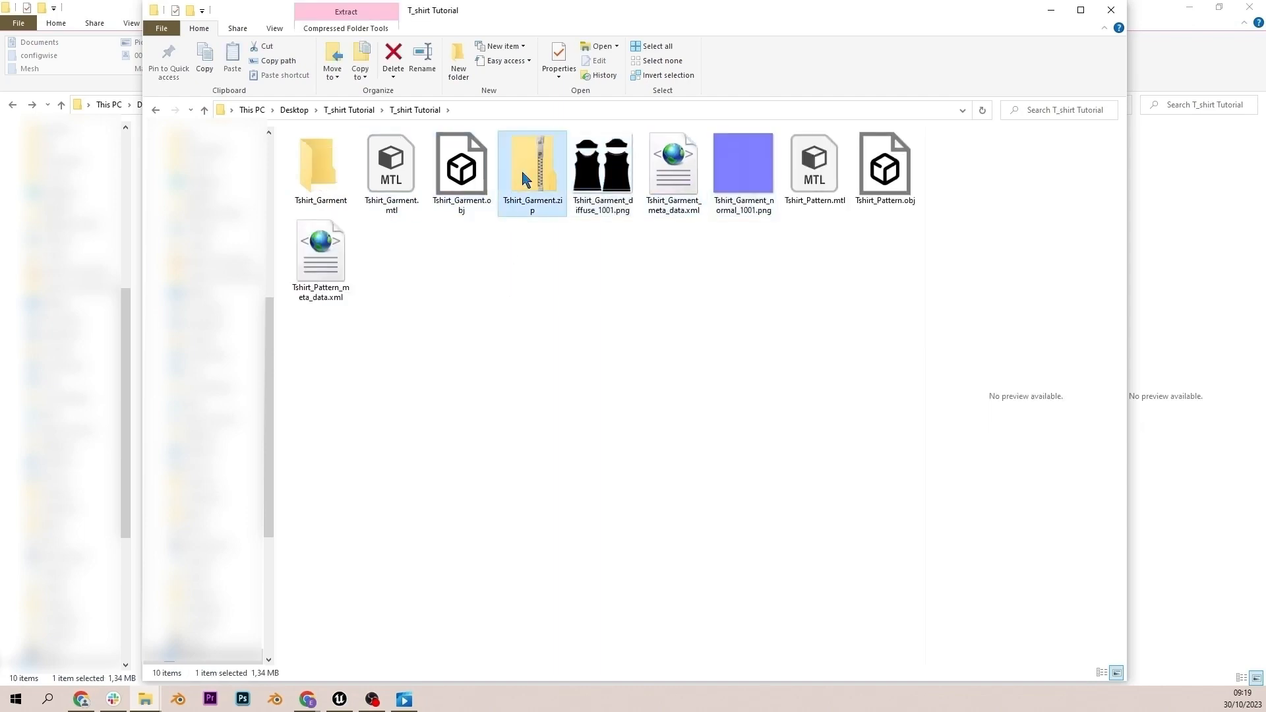
key("Delete")
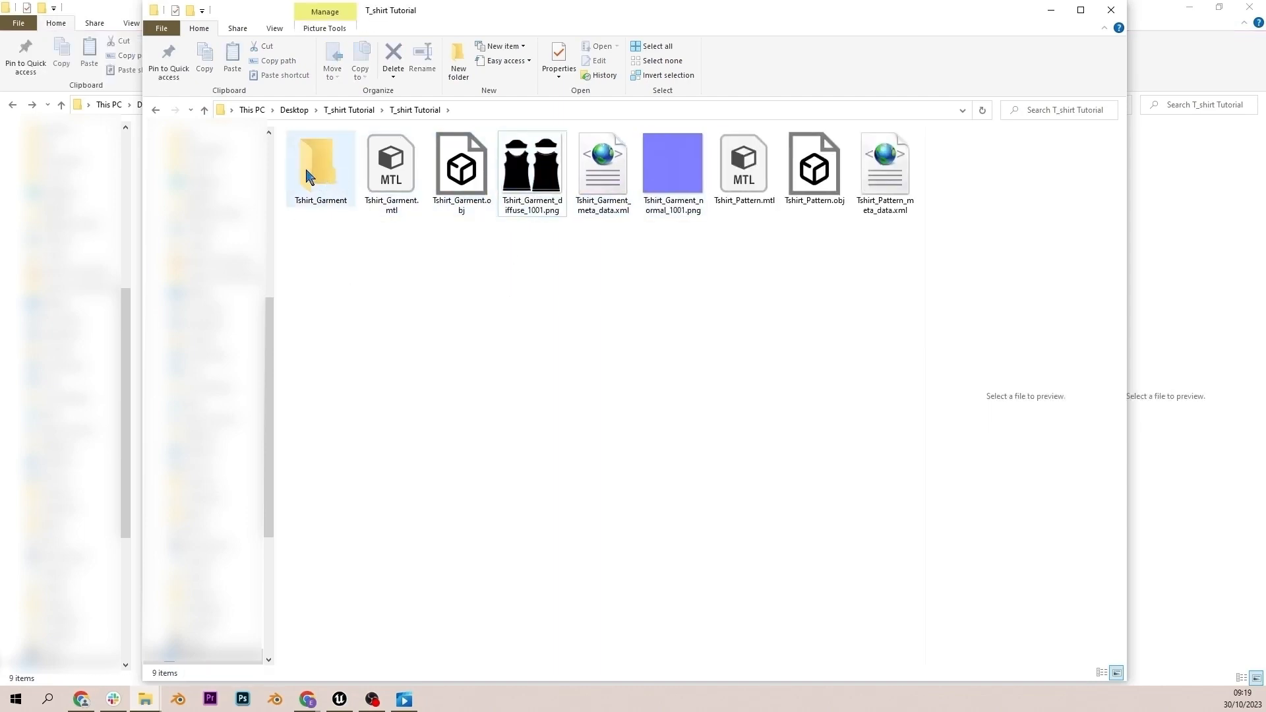
left_click(307, 176)
key("Delete")
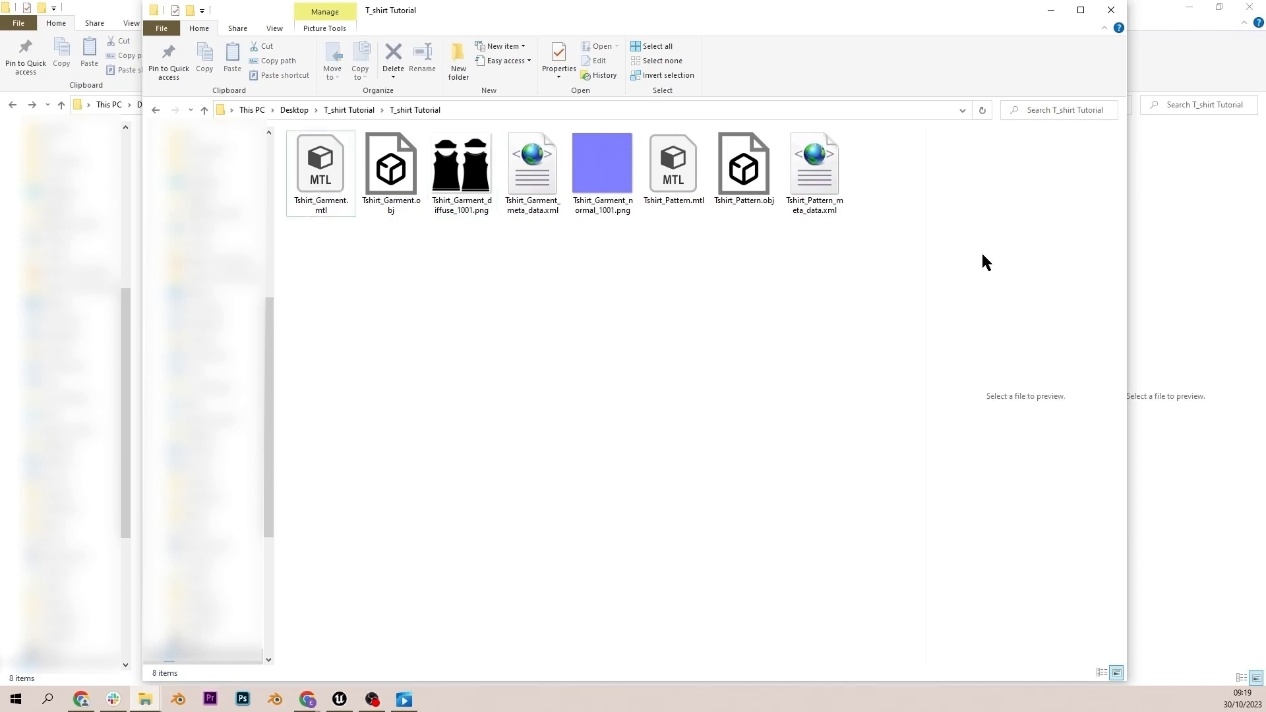
Step: Compress all garment and pattern files in the folder into T_shirt Tutorial.zip with 7-Zip
left_click_drag(718, 234, 312, 201)
right_click(310, 205)
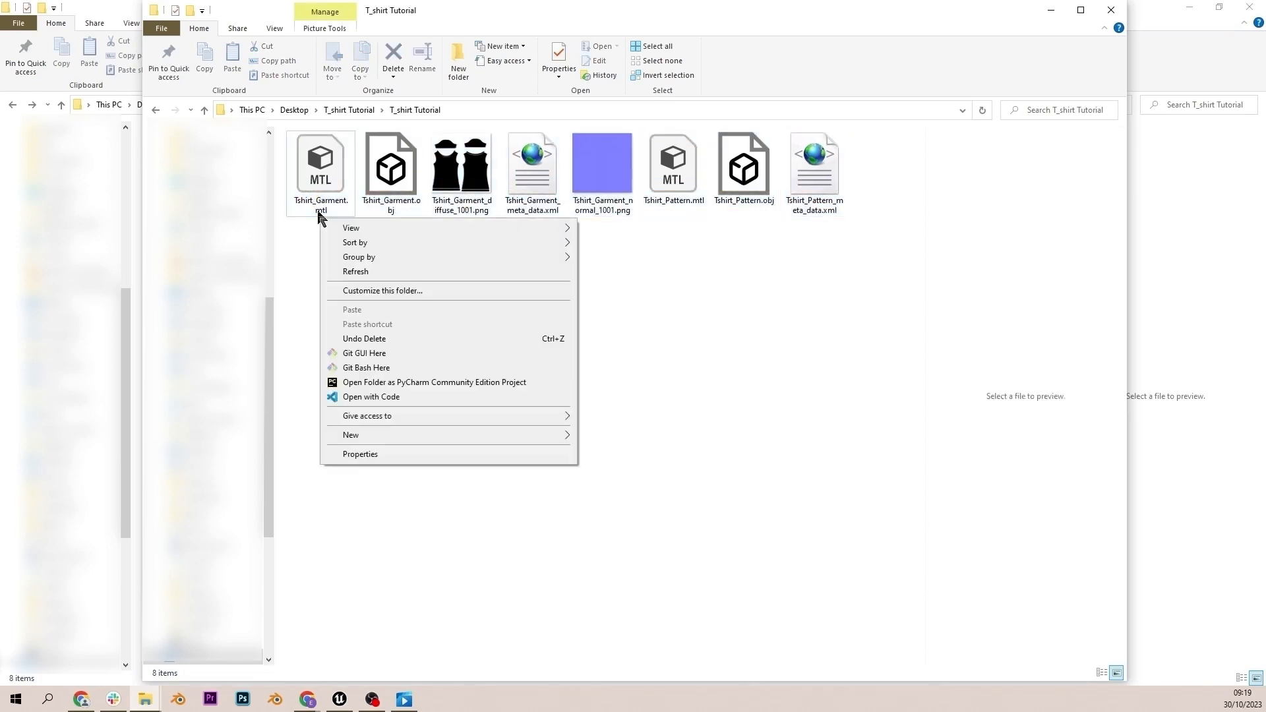
left_click_drag(900, 244, 330, 201)
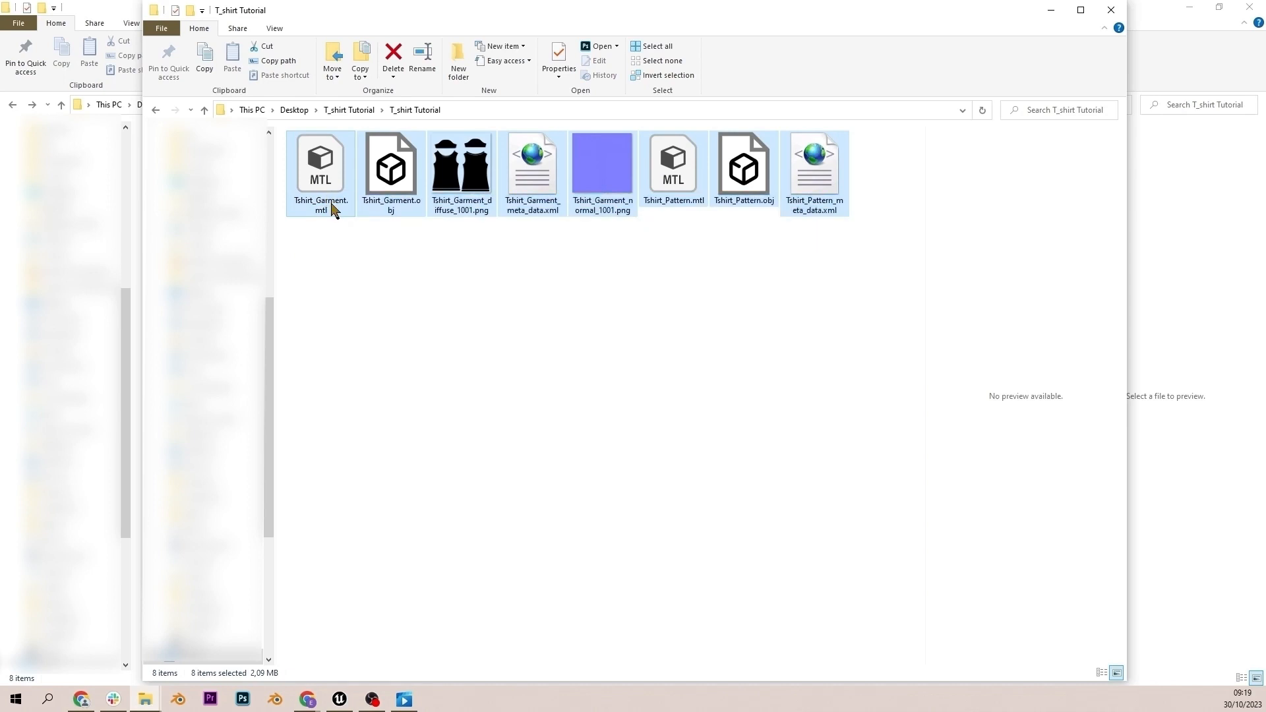
right_click(332, 206)
mouse_move(449, 265)
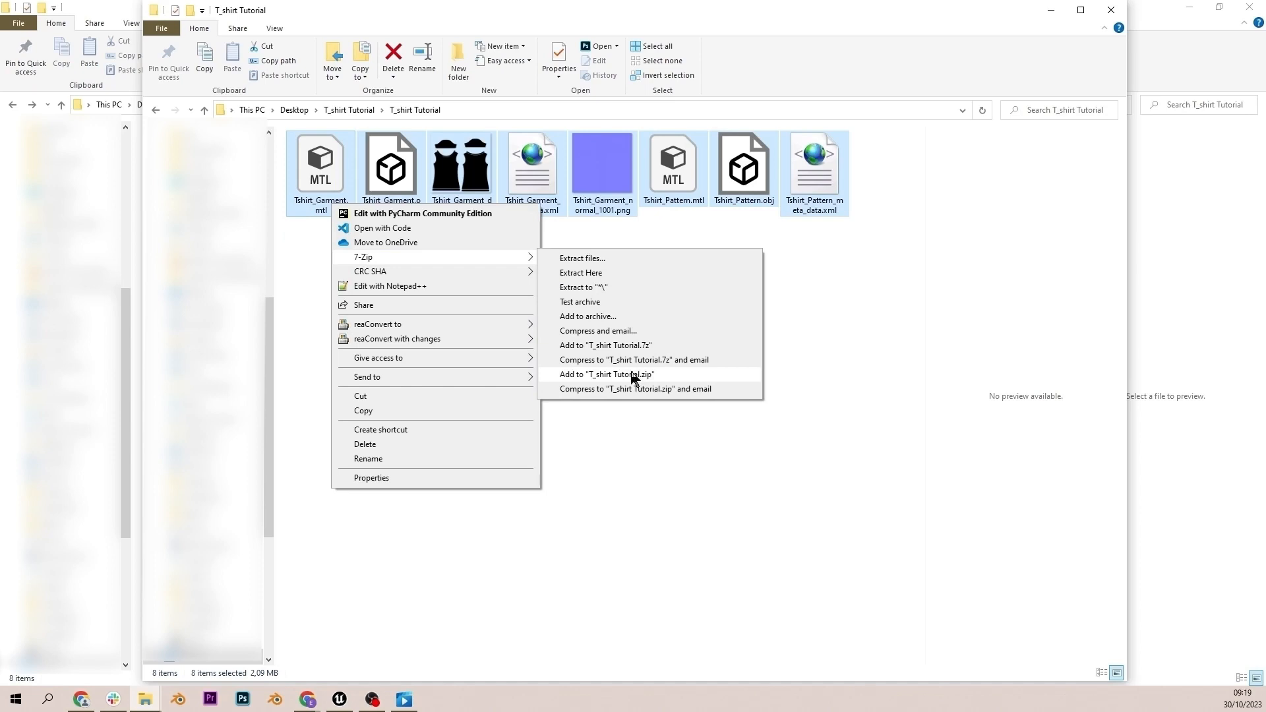
left_click(632, 374)
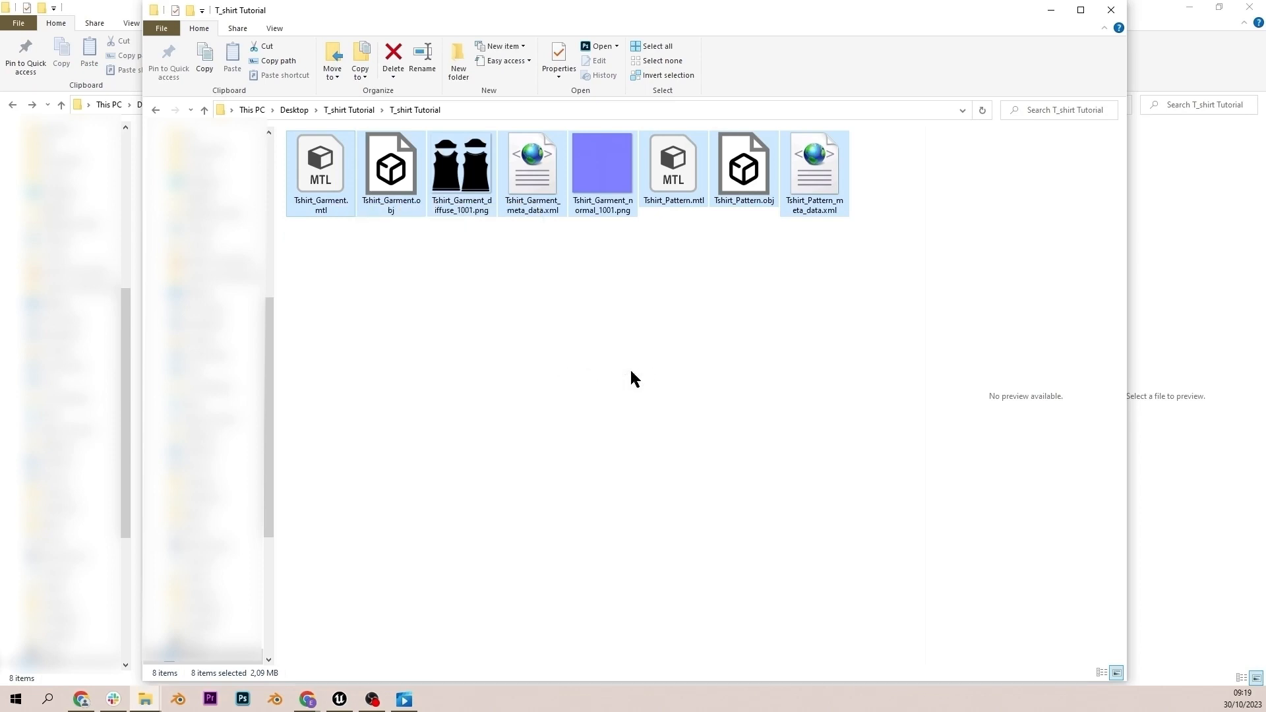
Step: Rename the new zip archive, replacing the Tutorial part of its name with Gar
left_click(320, 207)
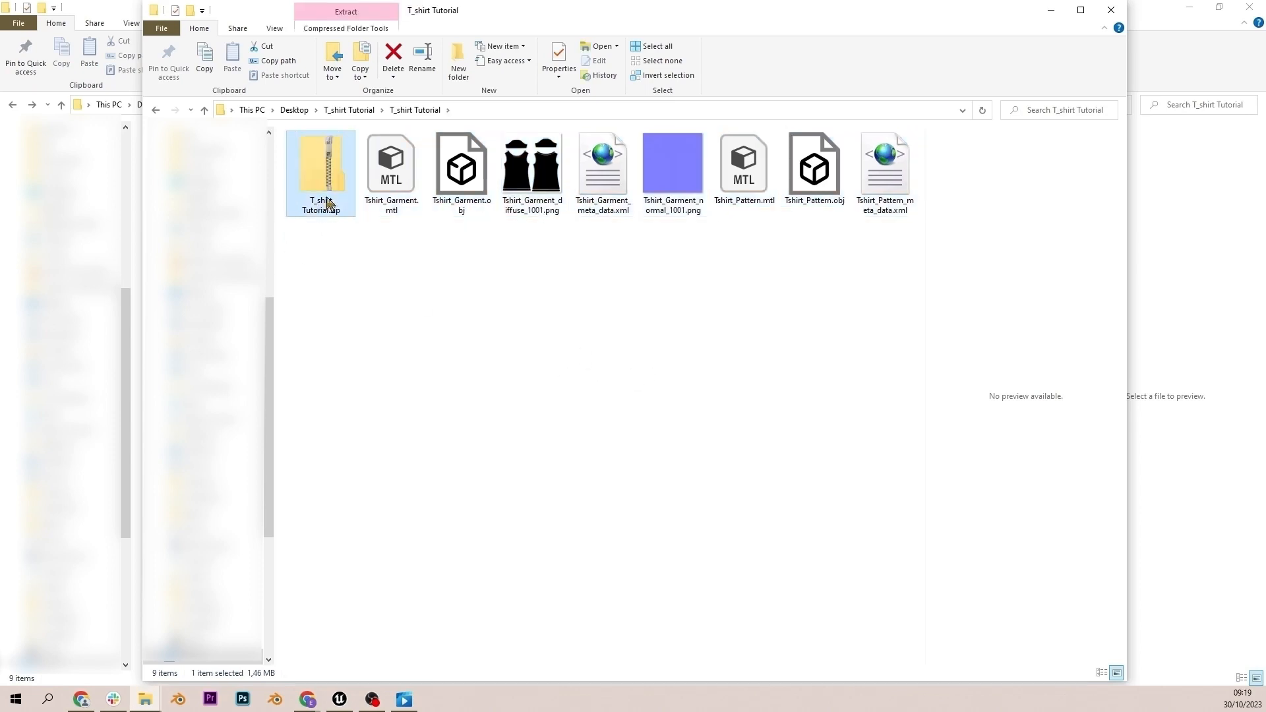
left_click(316, 203)
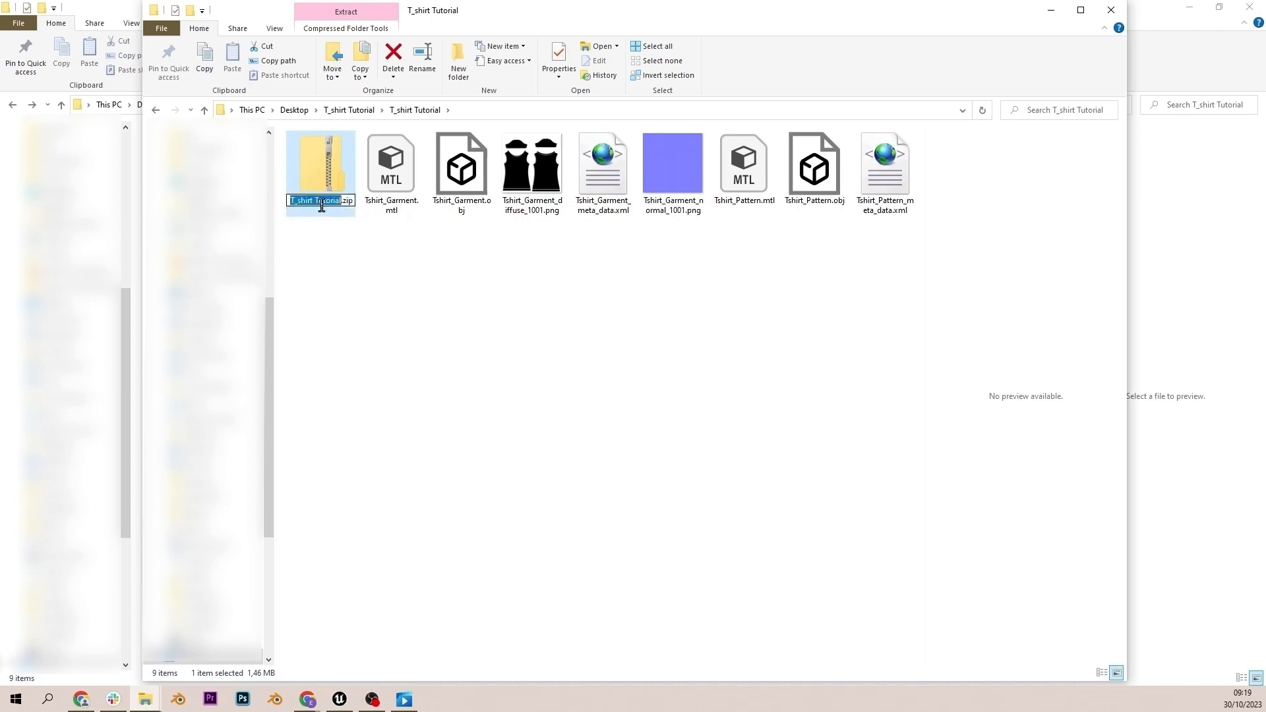
left_click(325, 201)
left_click(341, 201)
key("BackSpace")
key("BackSpace")
key("BackSpace")
key("BackSpace")
key("BackSpace")
key("BackSpace")
key("BackSpace")
key("BackSpace")
key("BackSpace")
type("Gar")
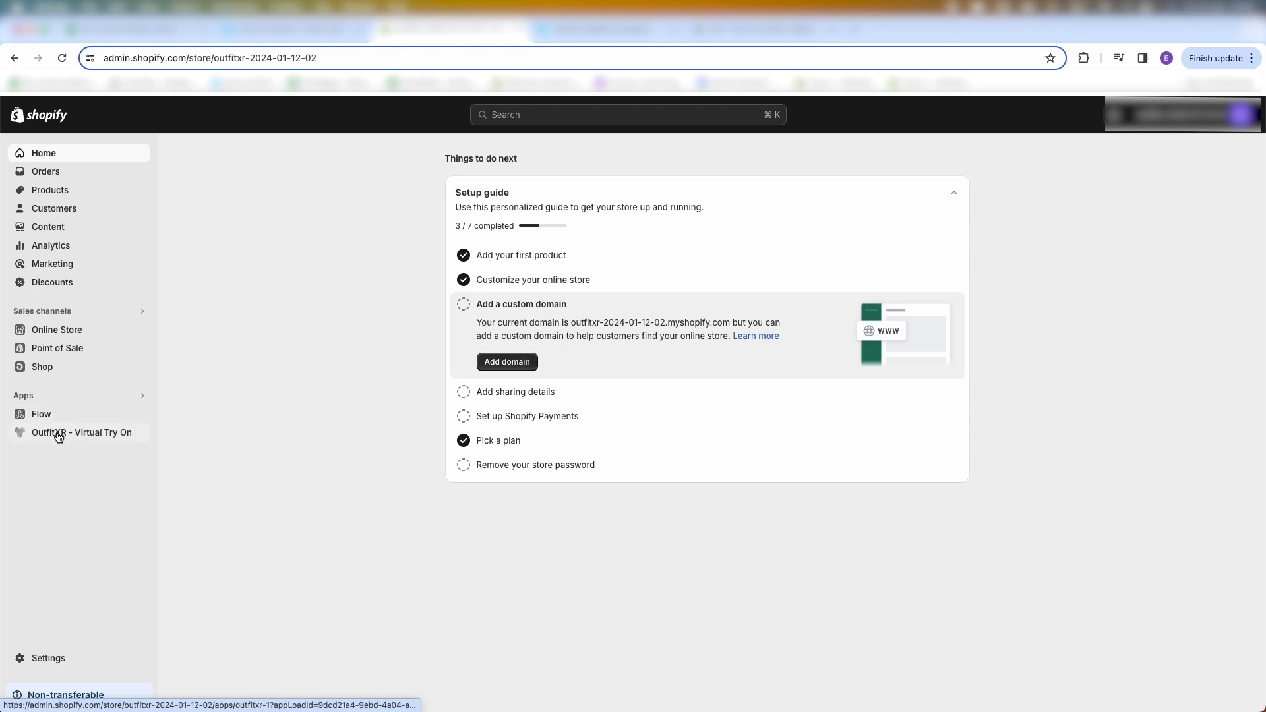
Step: In the Shopify admin, open the OutfitXR - Virtual Try On settings and reconnect the Content Management System through the SSO login
left_click(59, 438)
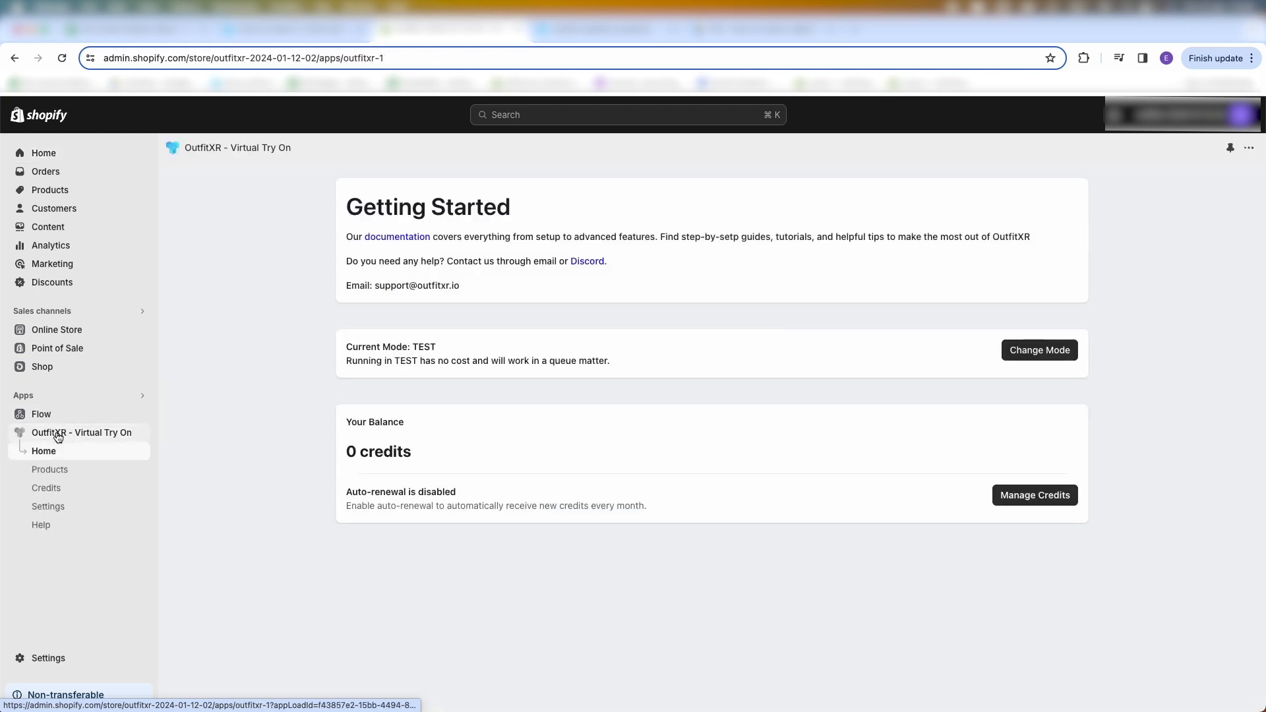
left_click(42, 509)
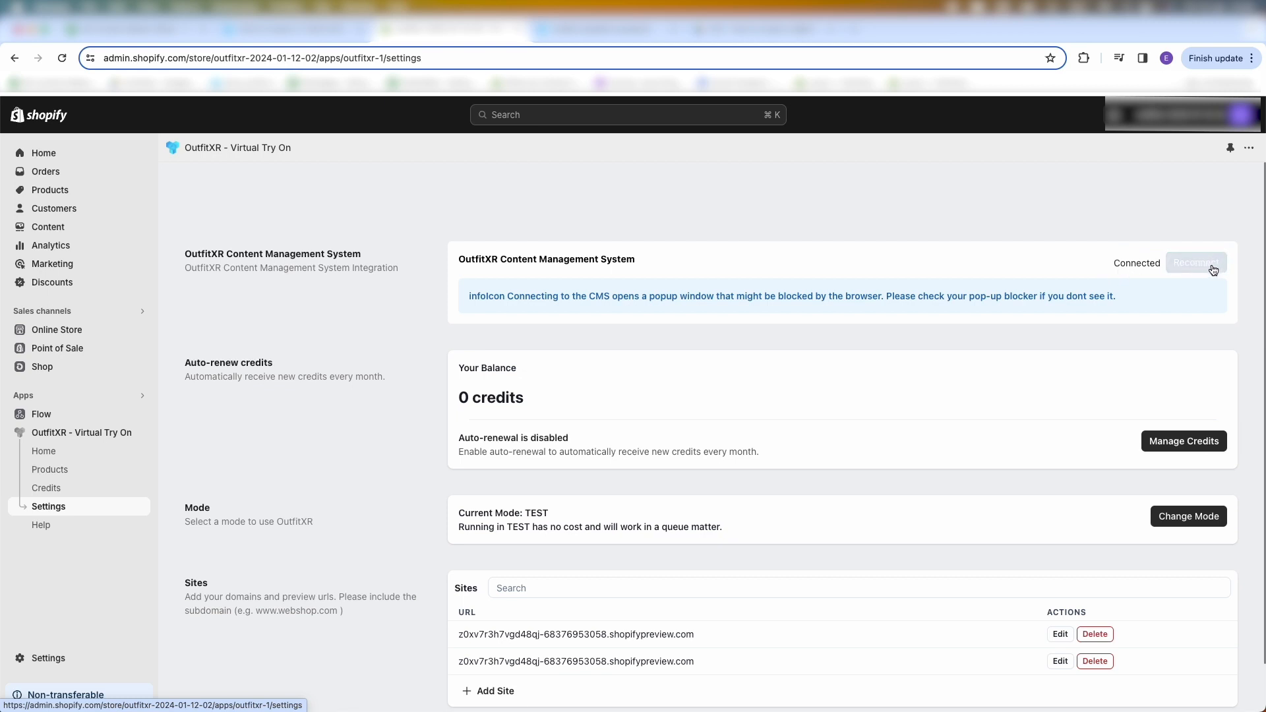
left_click(1187, 263)
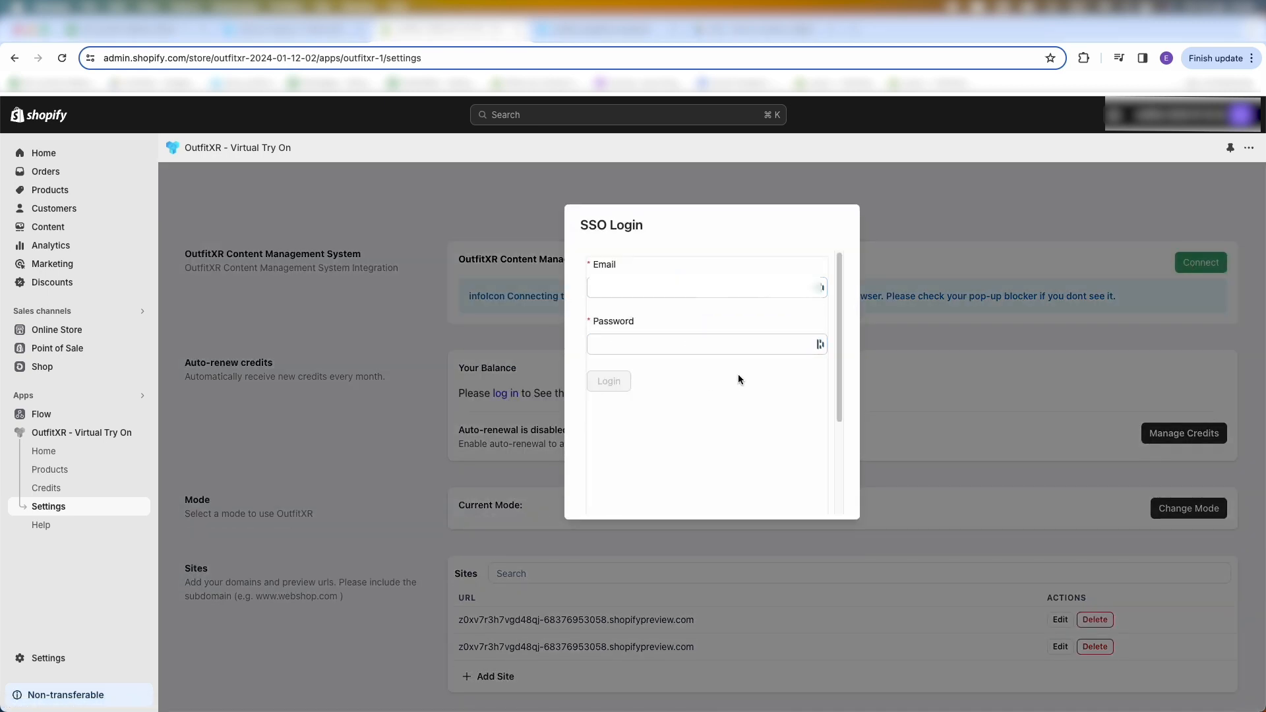
left_click(611, 389)
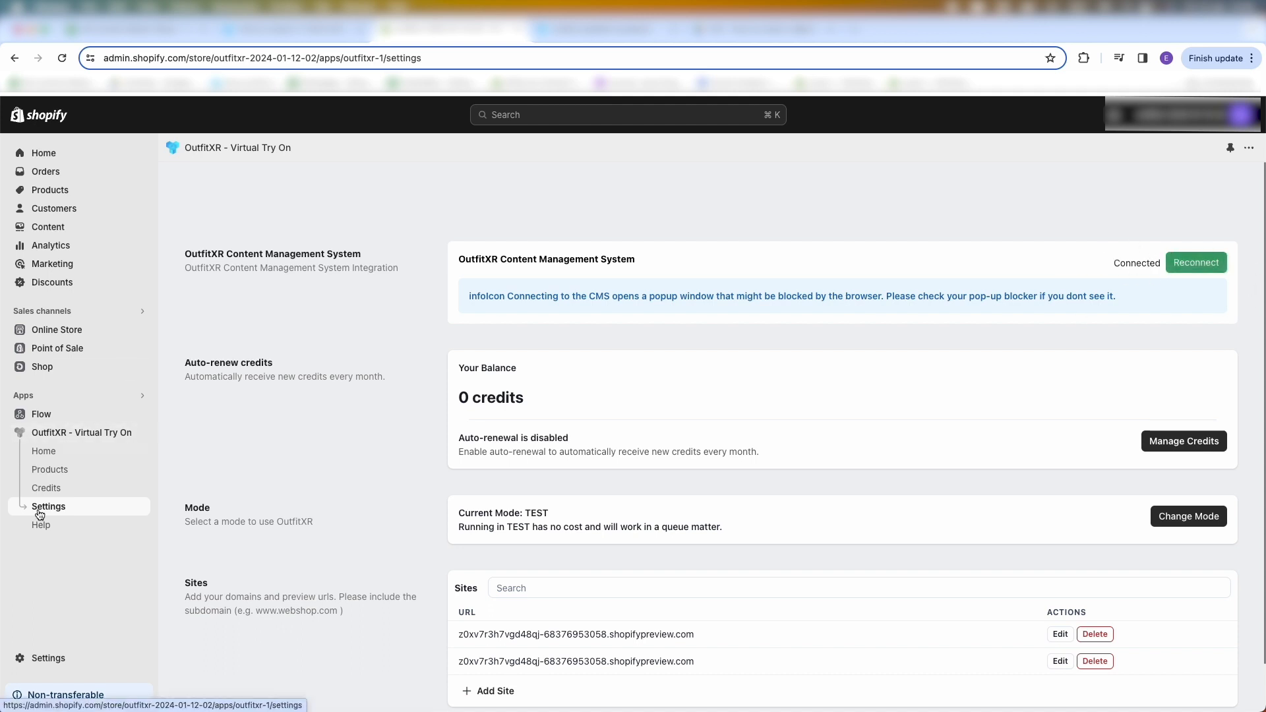
Step: Open The Complete Snowboard for editing among the OutfitXR products and set its gender property to Female
left_click(55, 475)
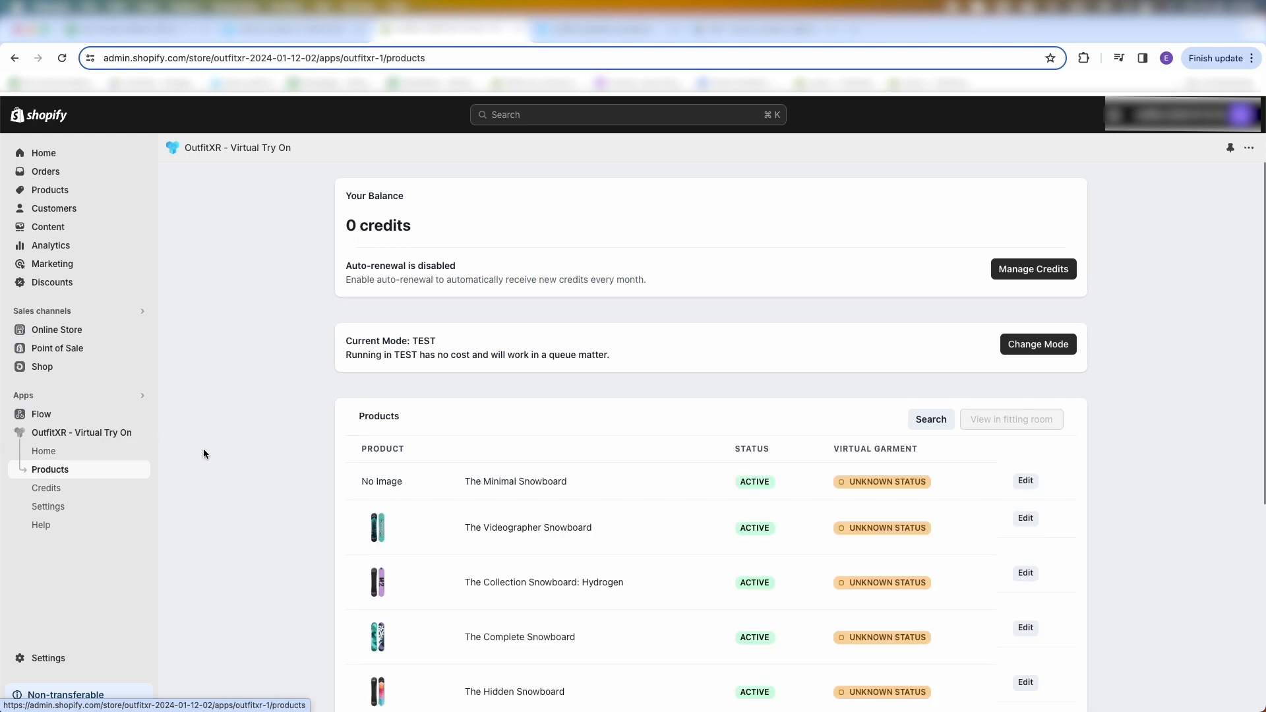
scroll(203, 454, "down", 3)
scroll(203, 452, "down", 3)
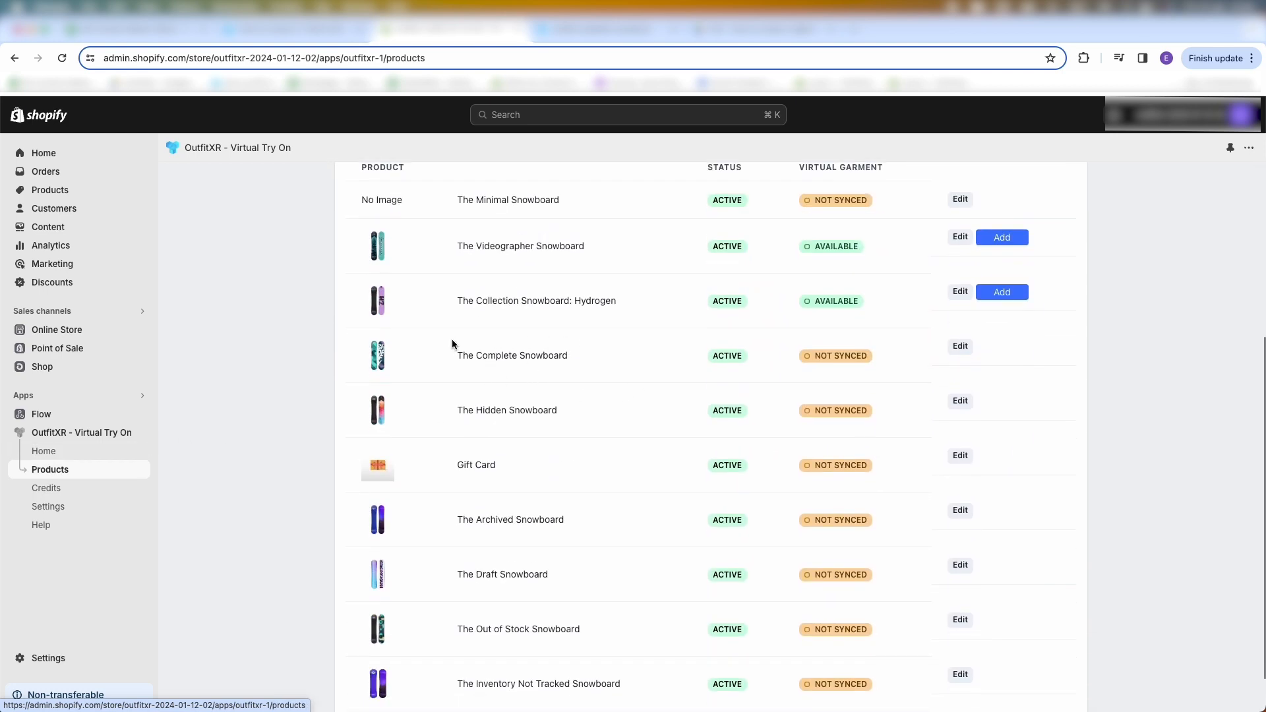
left_click(961, 347)
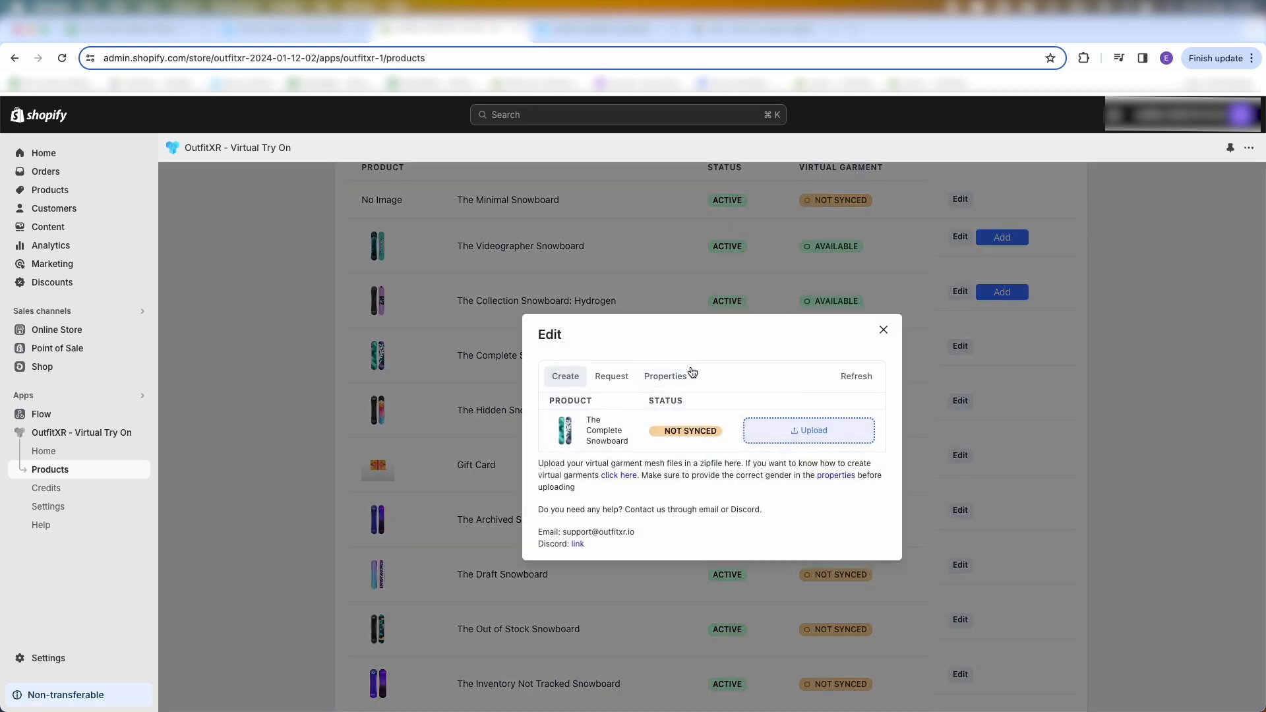
left_click(666, 377)
left_click(602, 481)
left_click(599, 500)
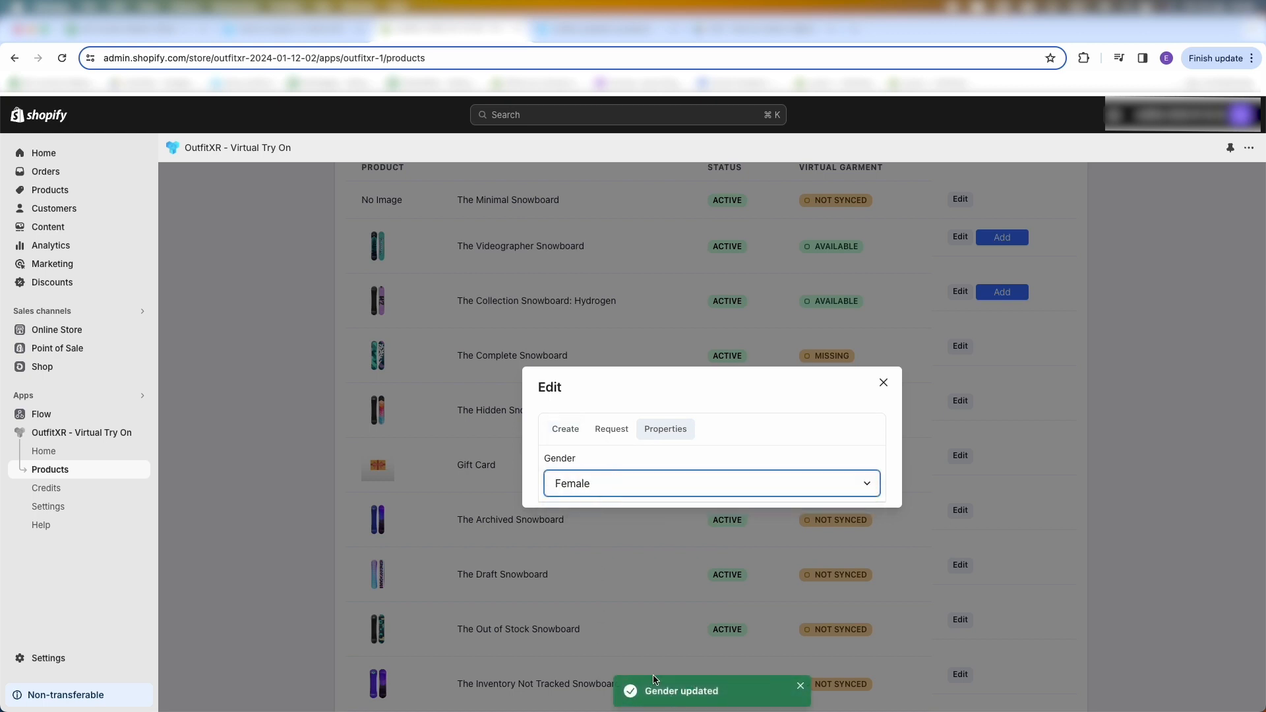
Step: Upload the garment zip file as the product's virtual garment, refresh its status and close the product editor
left_click(571, 434)
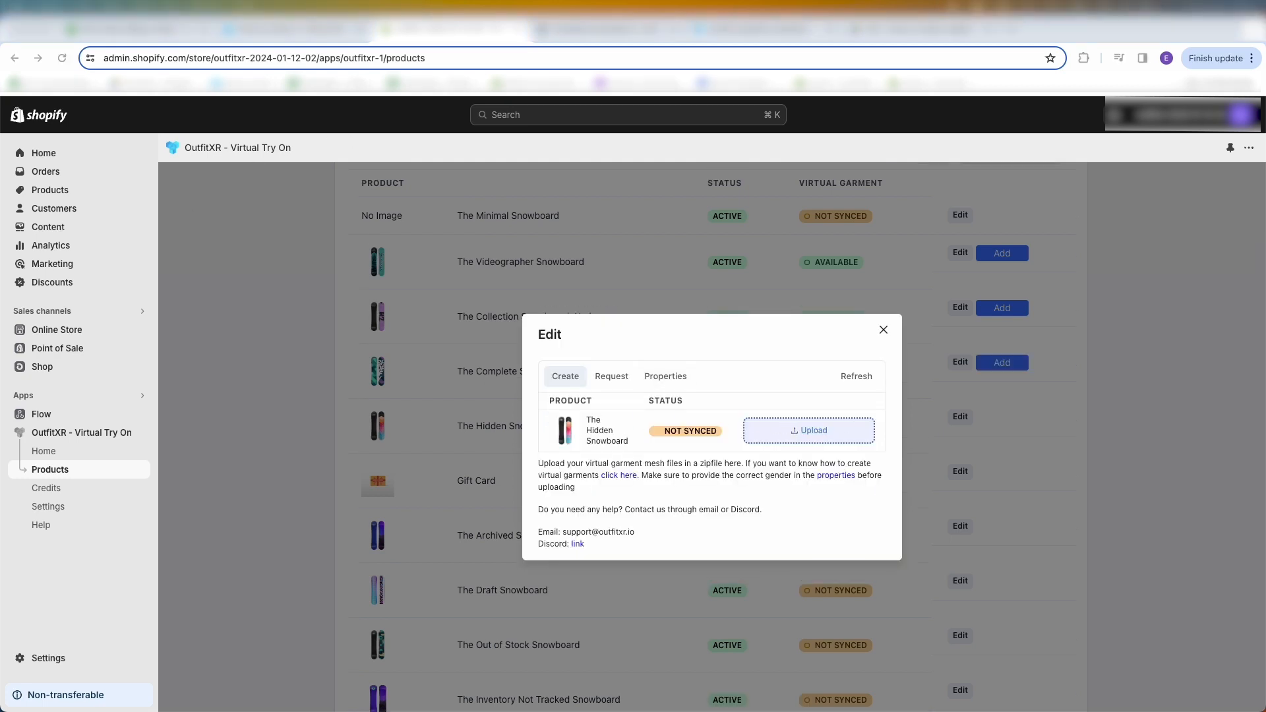
left_click_drag(107, 170, 803, 437)
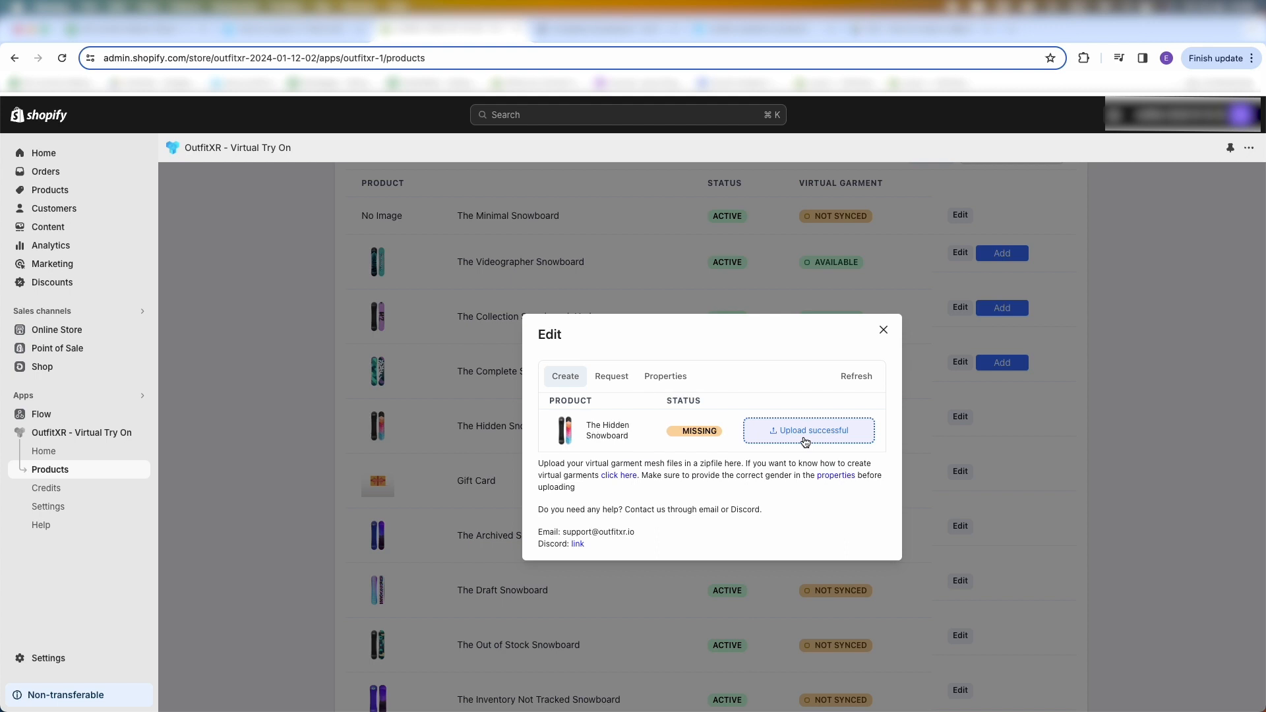
left_click(856, 377)
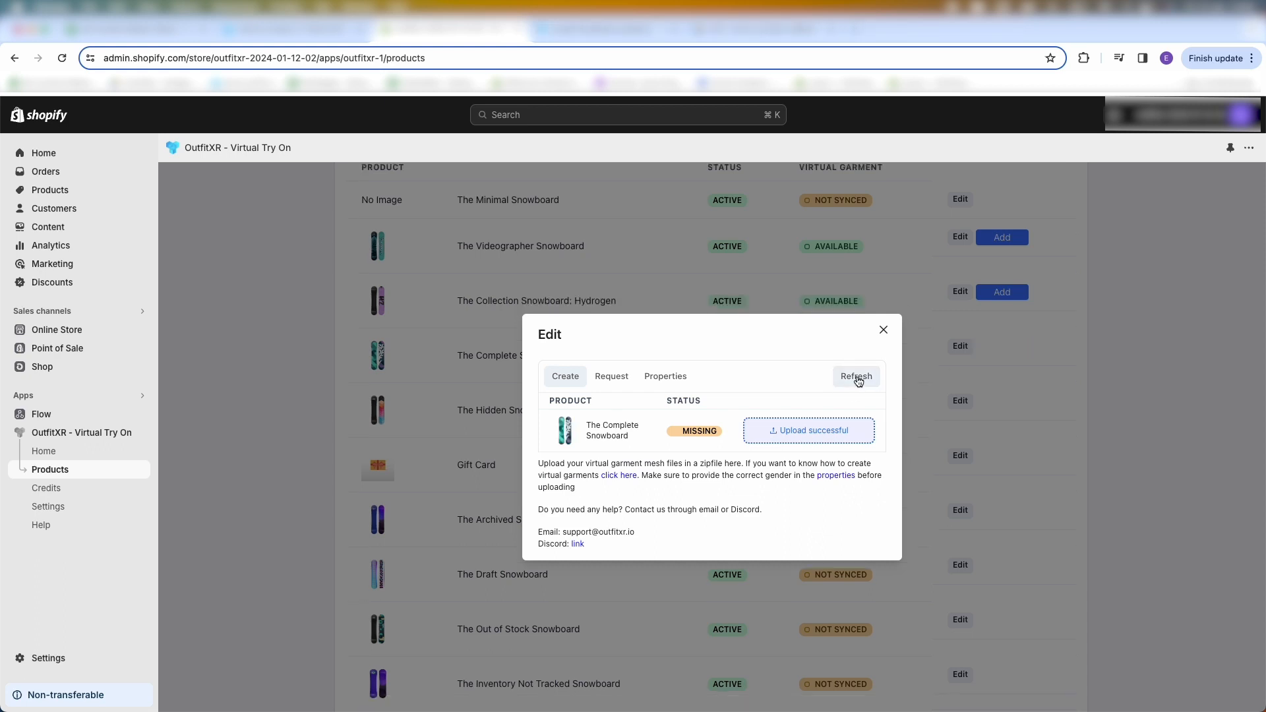
left_click(857, 380)
left_click(856, 380)
left_click(865, 377)
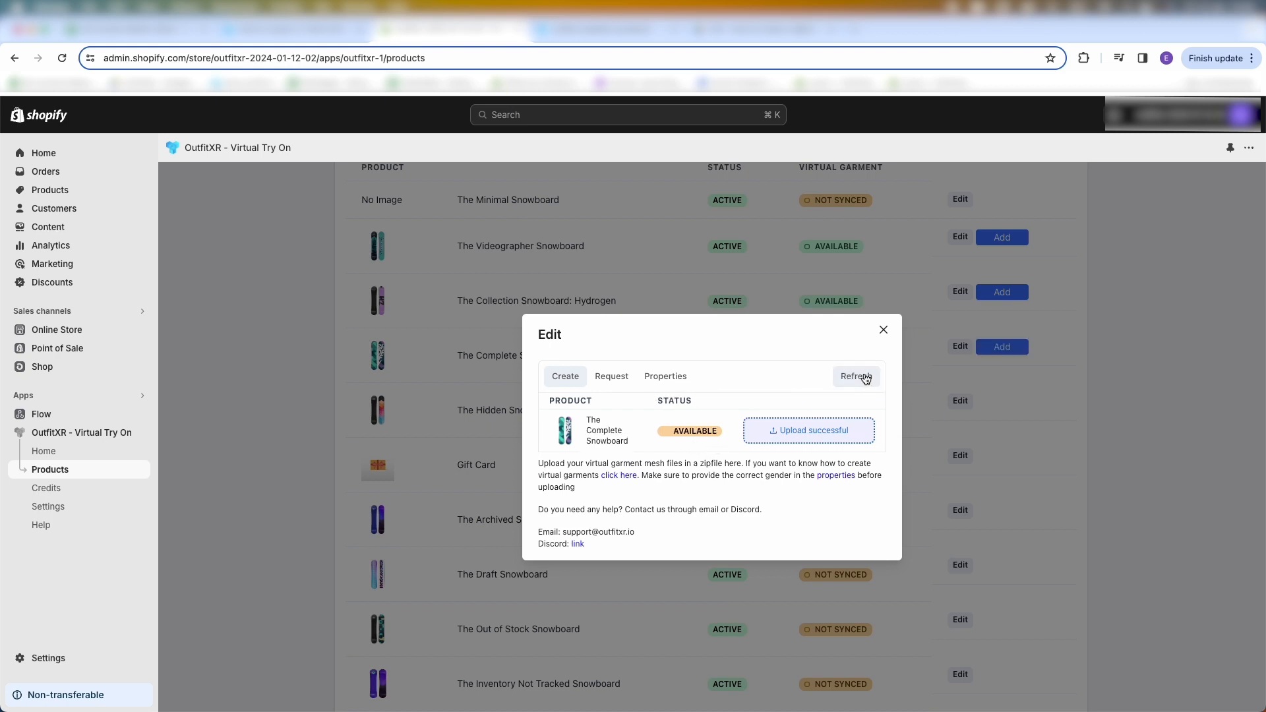
left_click(884, 329)
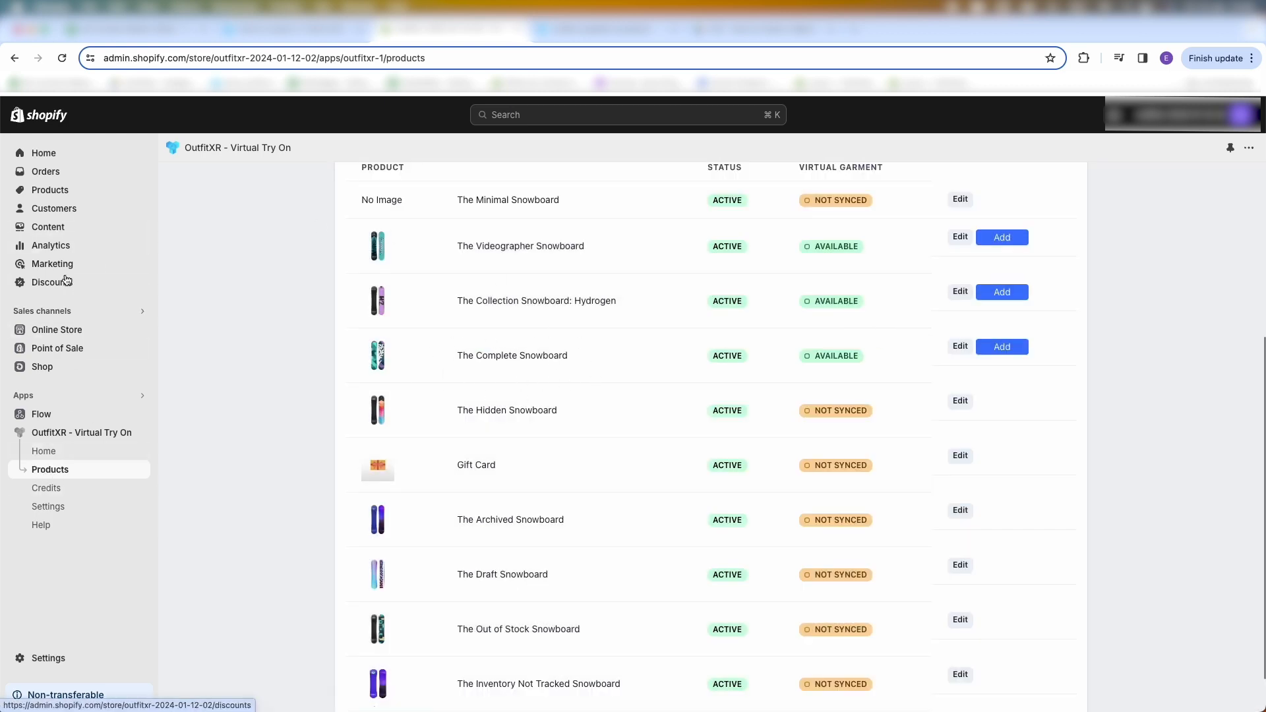
Step: Open the online store preview of The Complete Snowboard from the Shopify store's product list
left_click(46, 192)
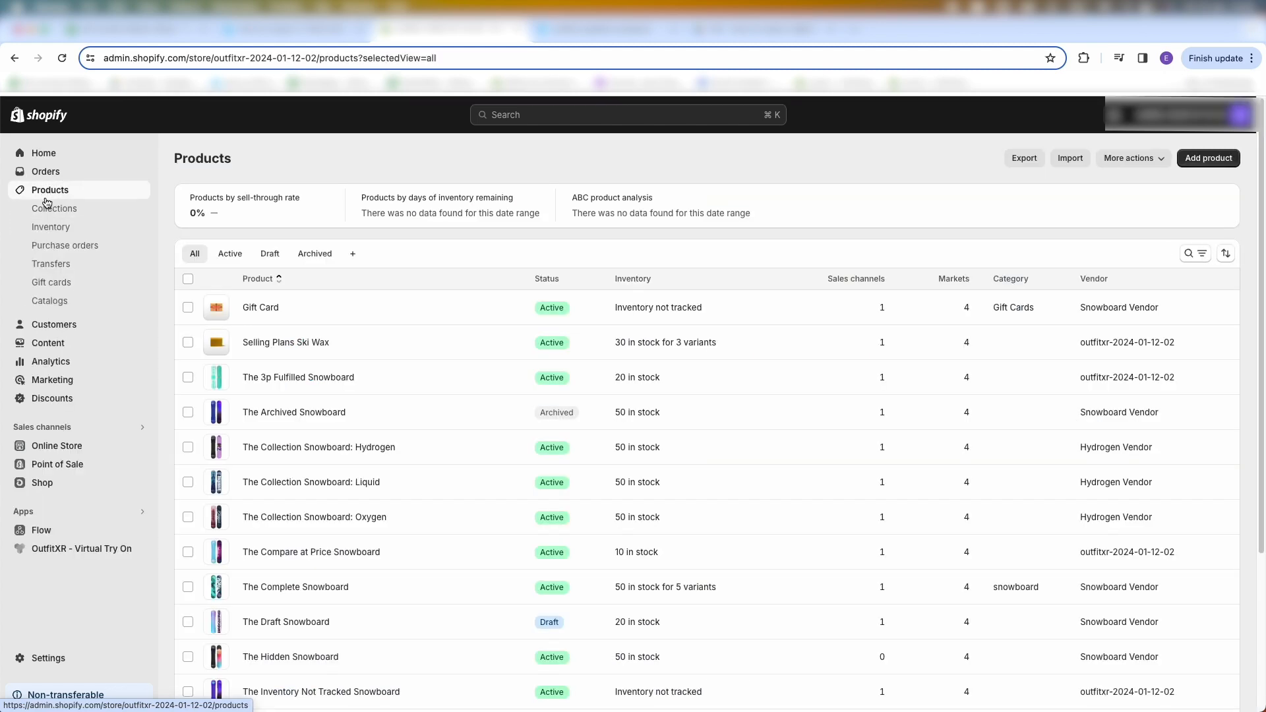
scroll(369, 442, "down", 2)
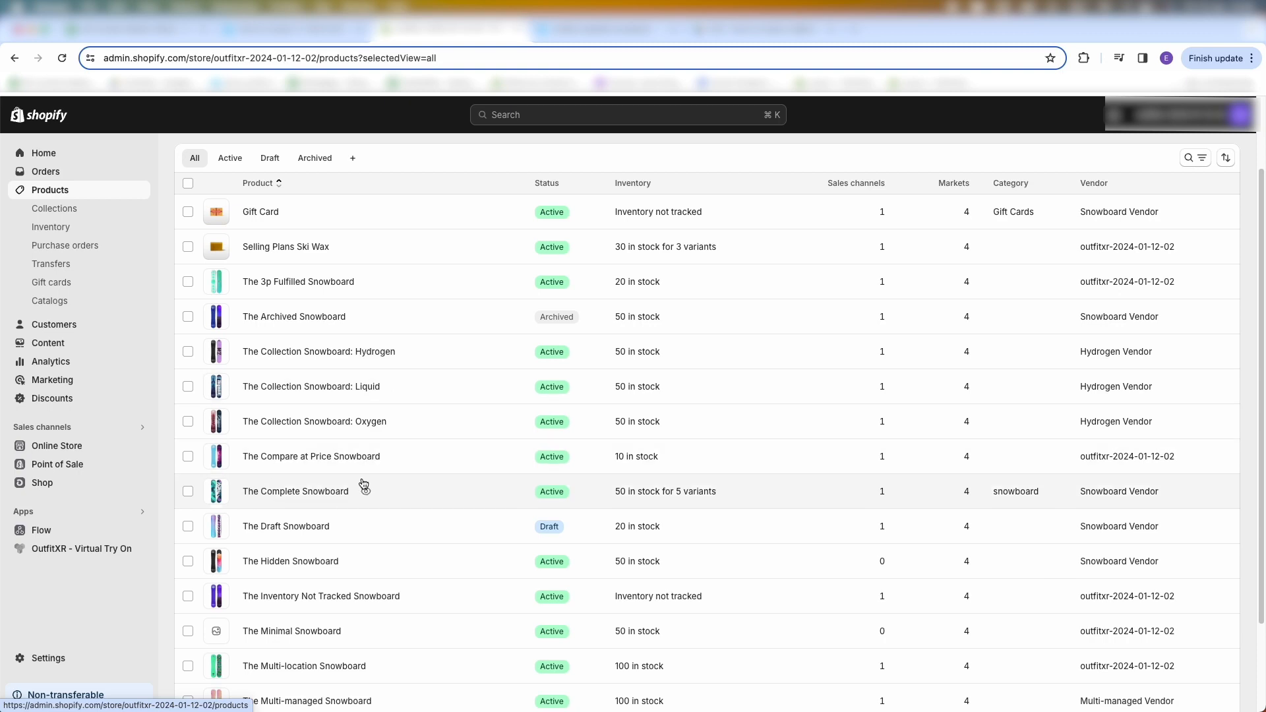
scroll(362, 486, "down", 2)
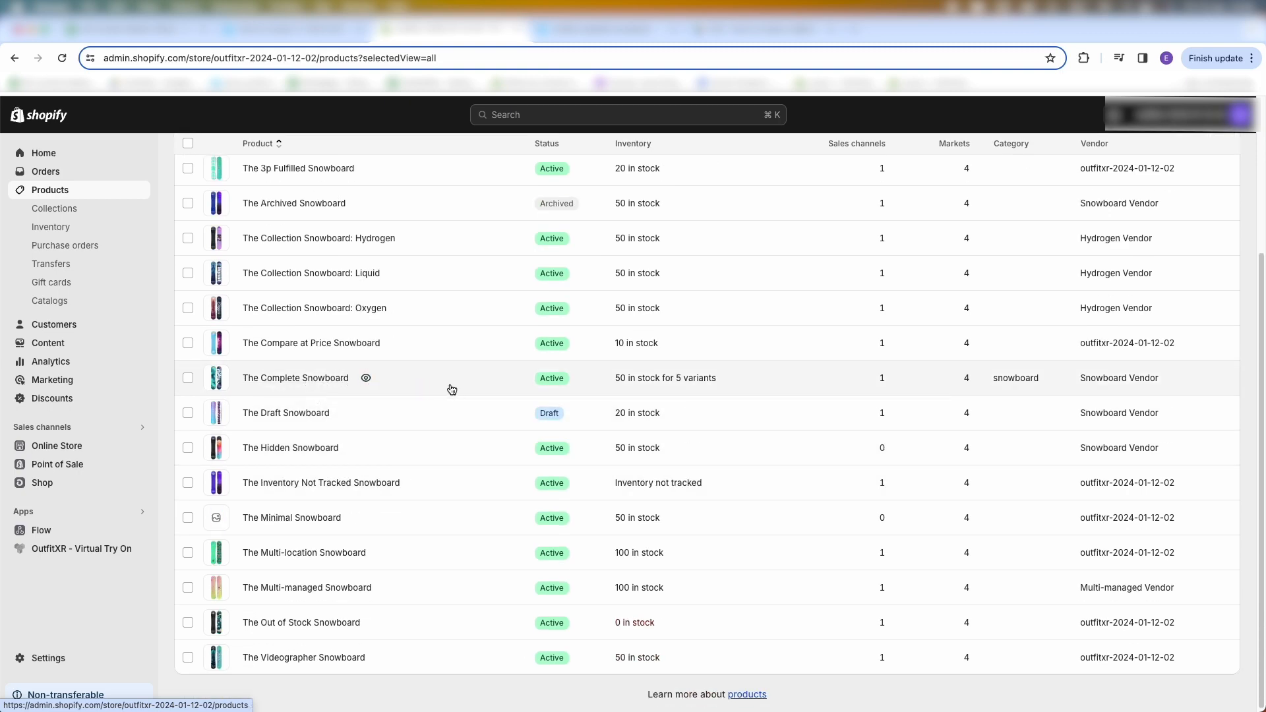
left_click(365, 379)
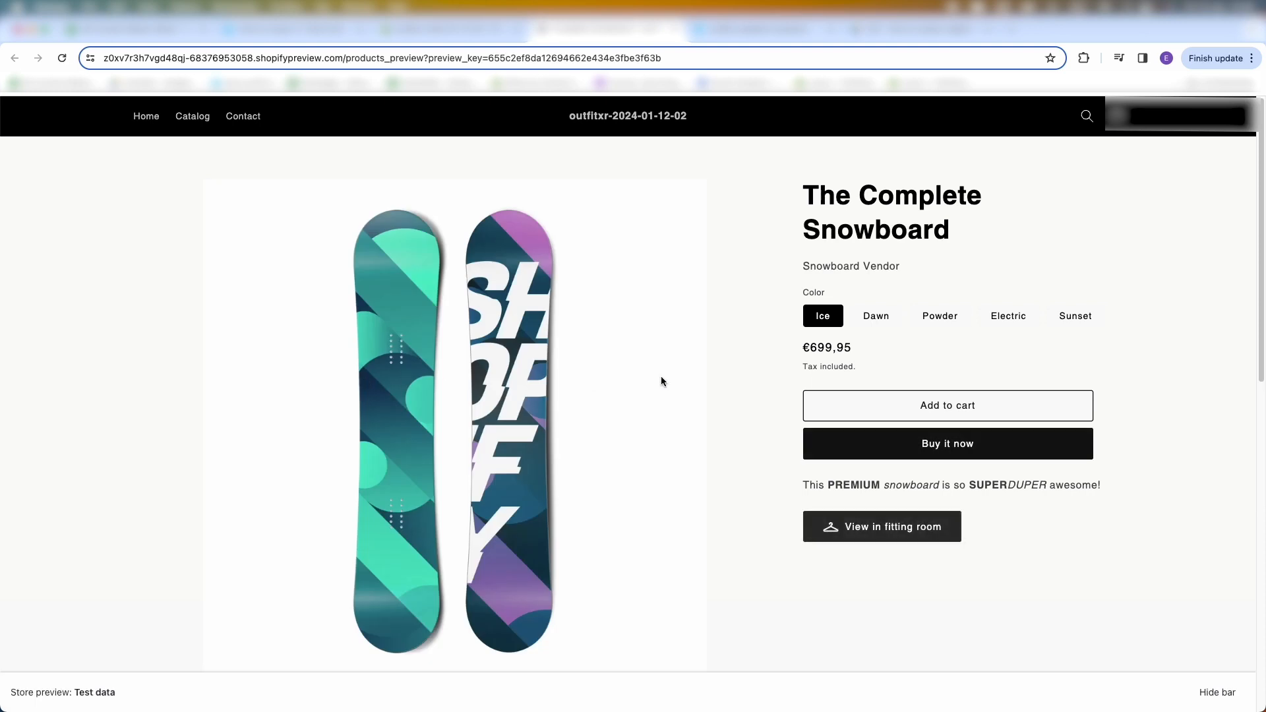
Step: Book a new fitting room from the product page and create it with the Maria avatar
left_click(890, 532)
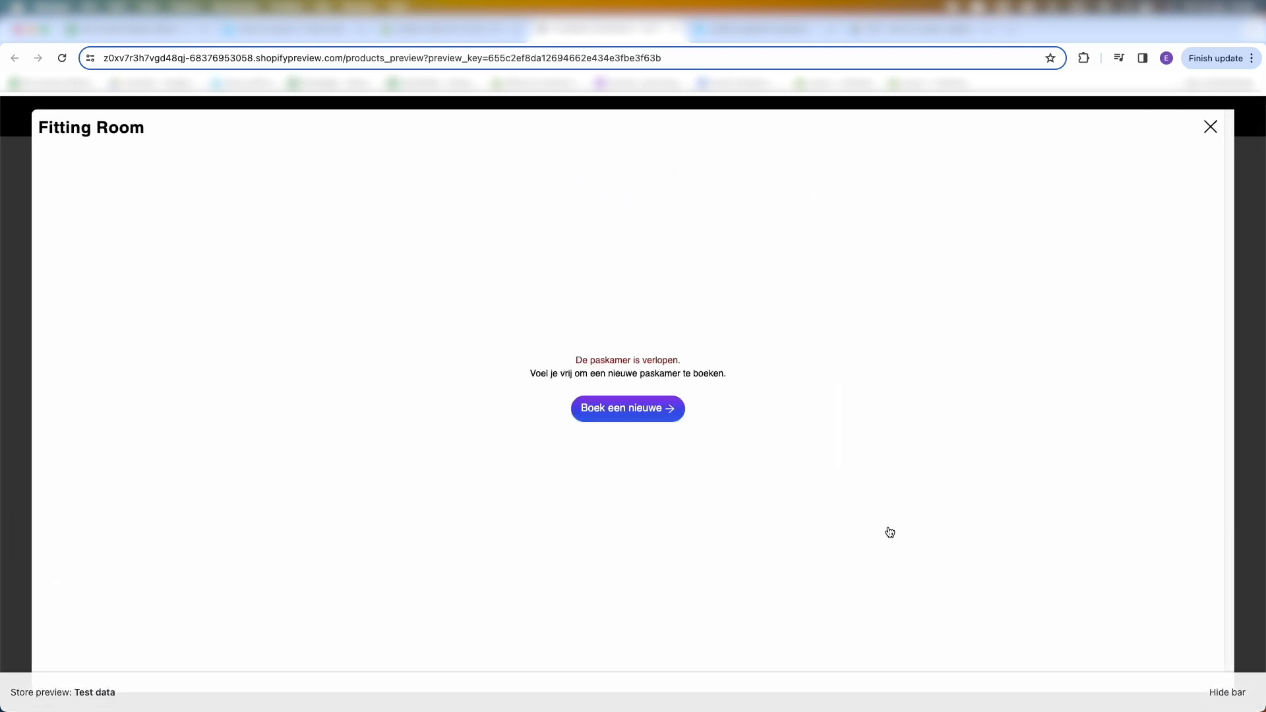
left_click(633, 410)
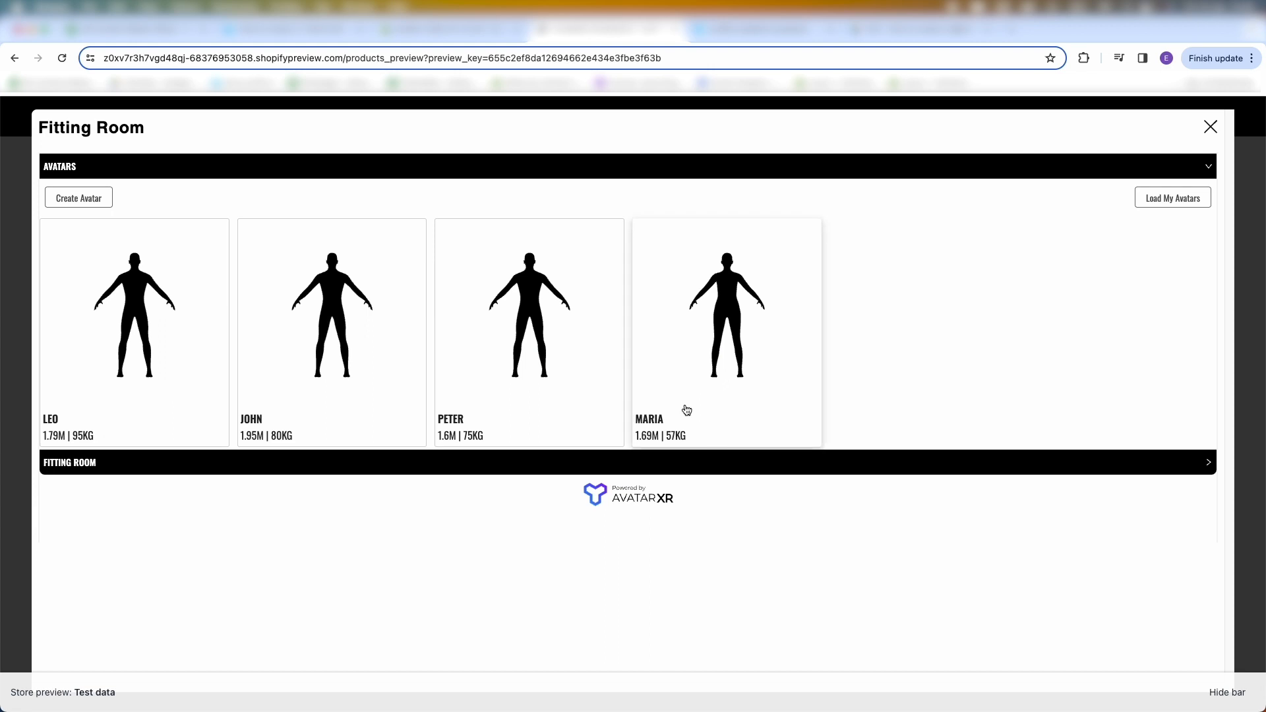
left_click(728, 332)
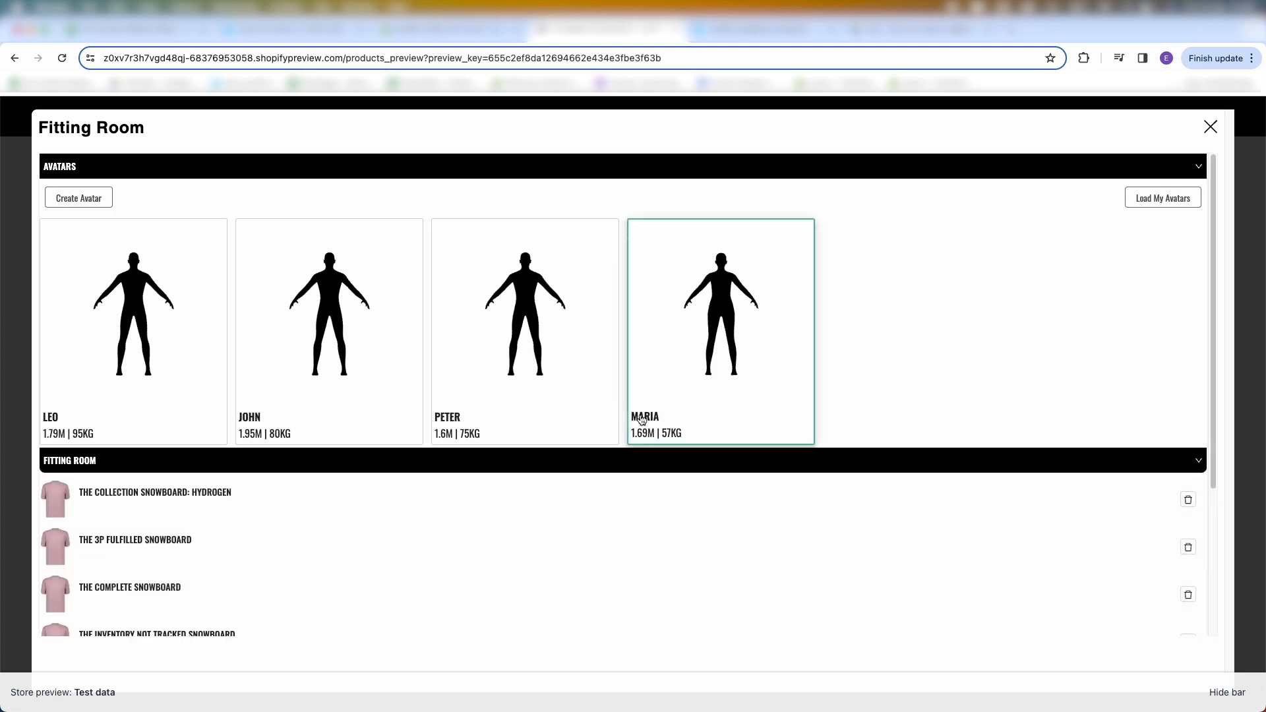
scroll(352, 579, "down", 1)
scroll(352, 579, "down", 3)
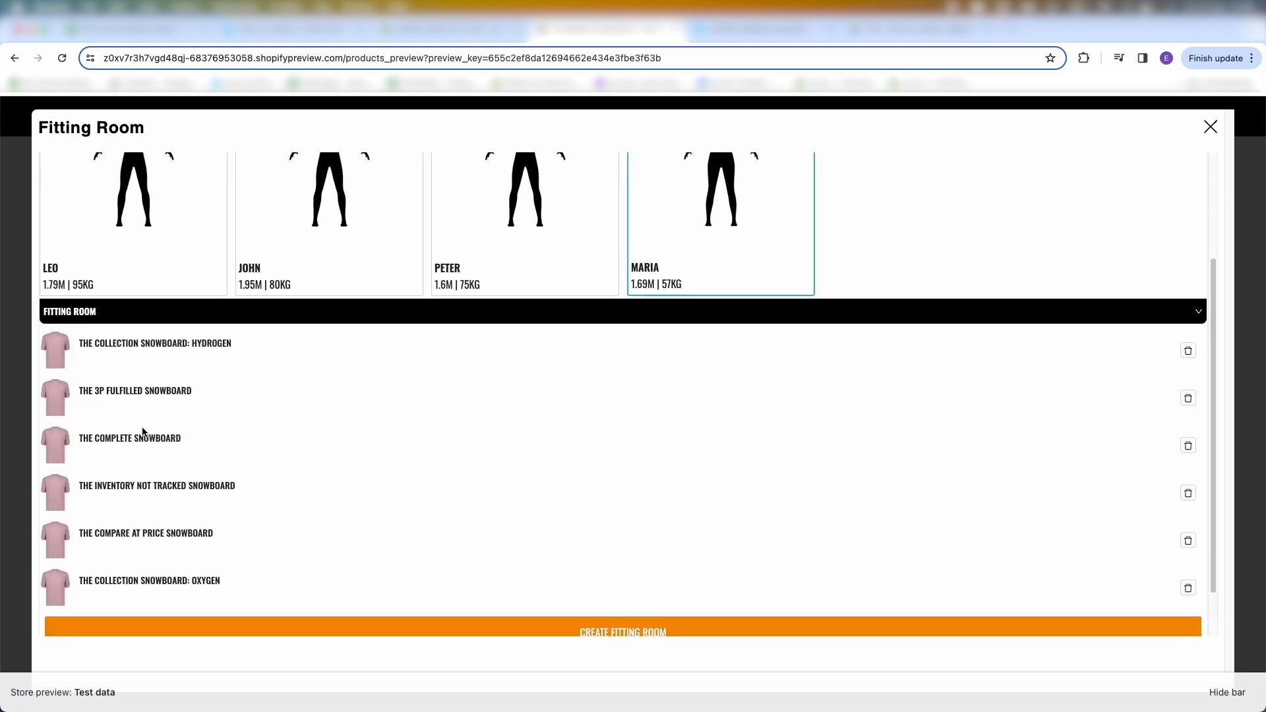
left_click(641, 634)
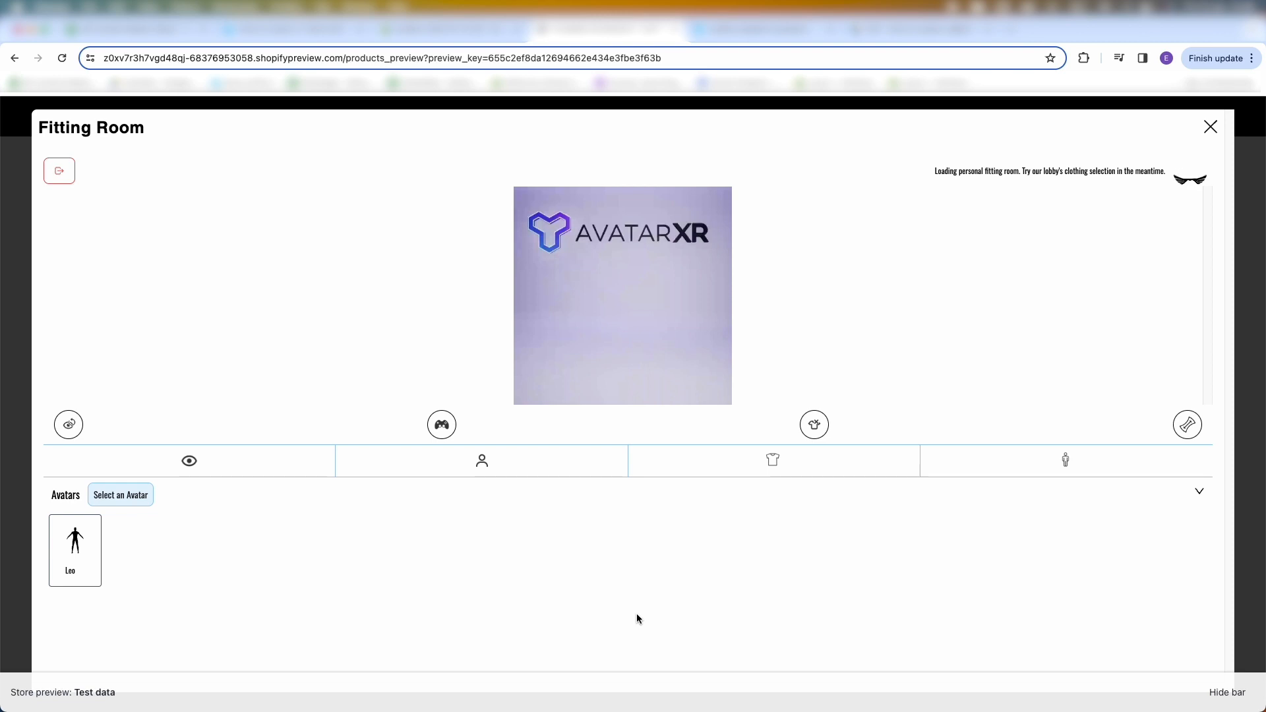
Step: Load the Maria avatar into the fitting room and collapse the avatar list
left_click(75, 563)
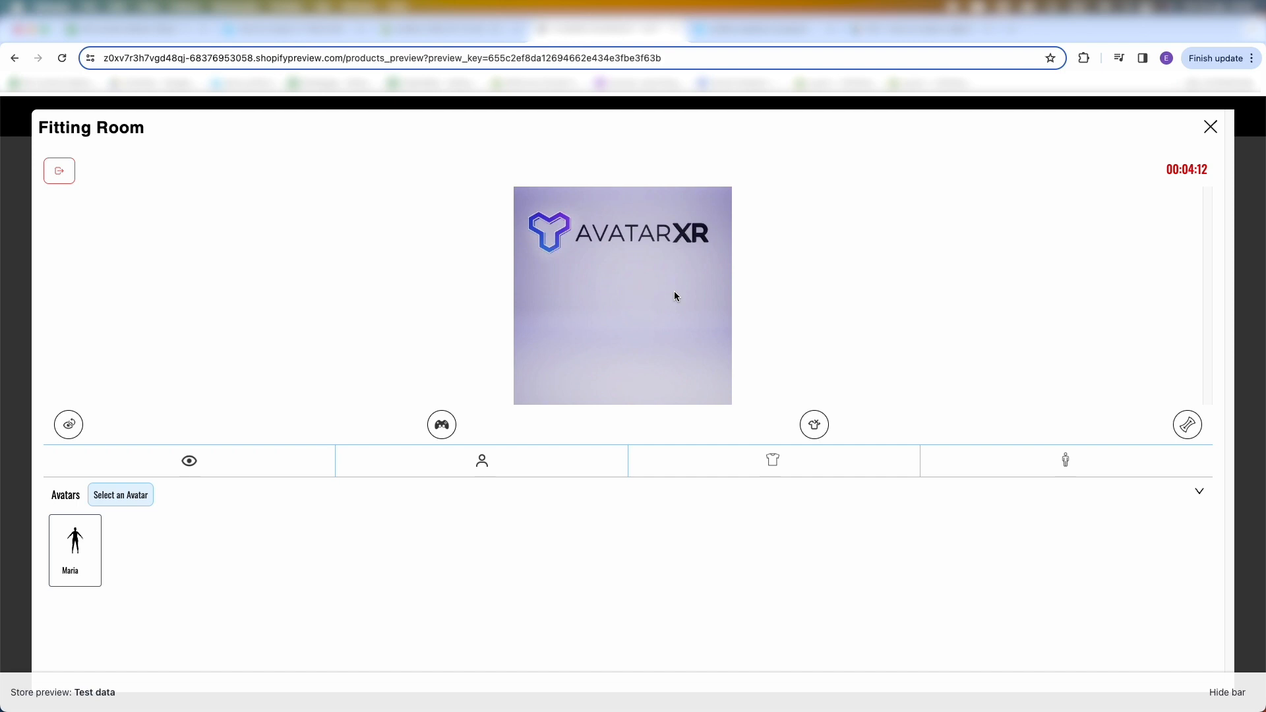
left_click(77, 547)
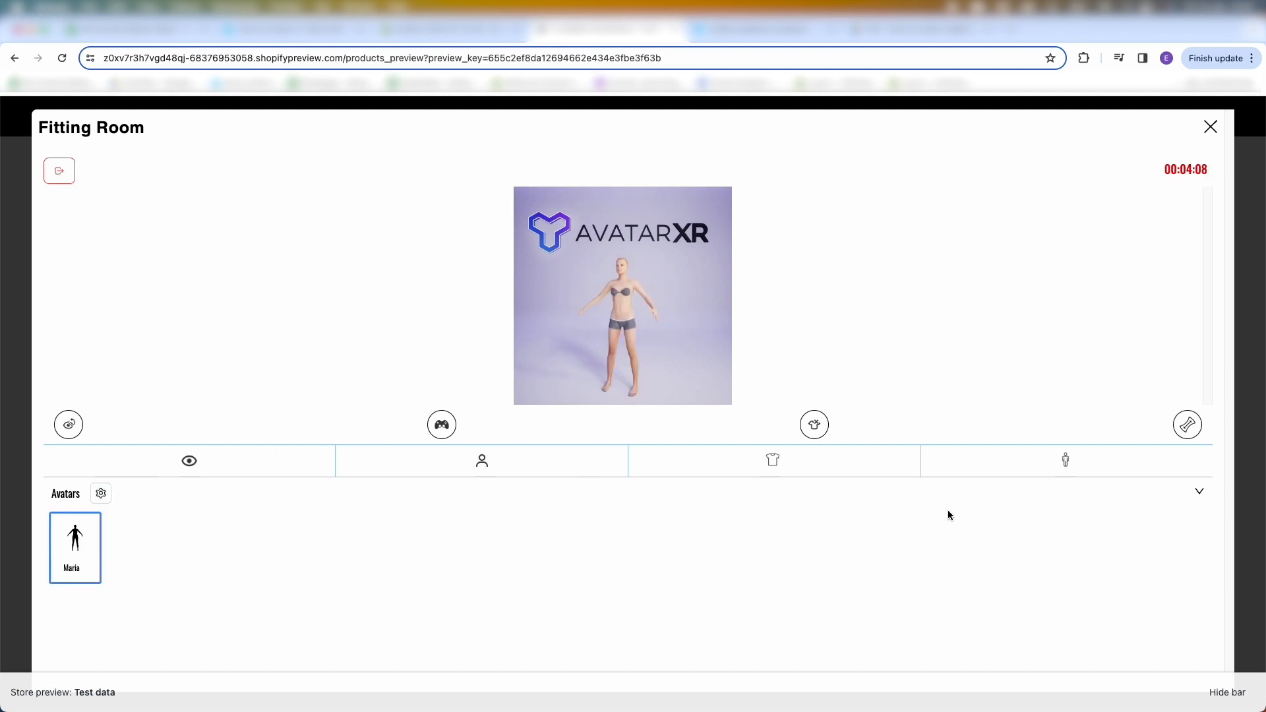
left_click(1199, 491)
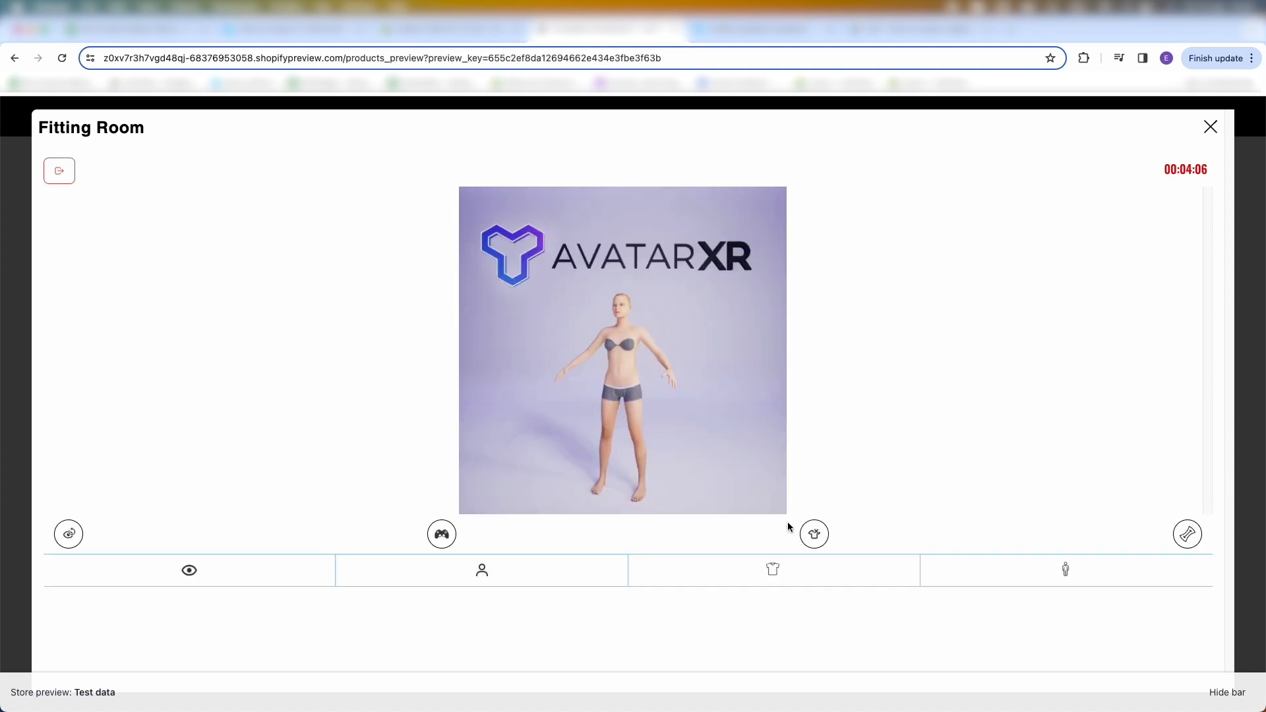
Step: Dress the avatar in the garment of The Complete Snowboard and collapse the garment list
left_click(785, 571)
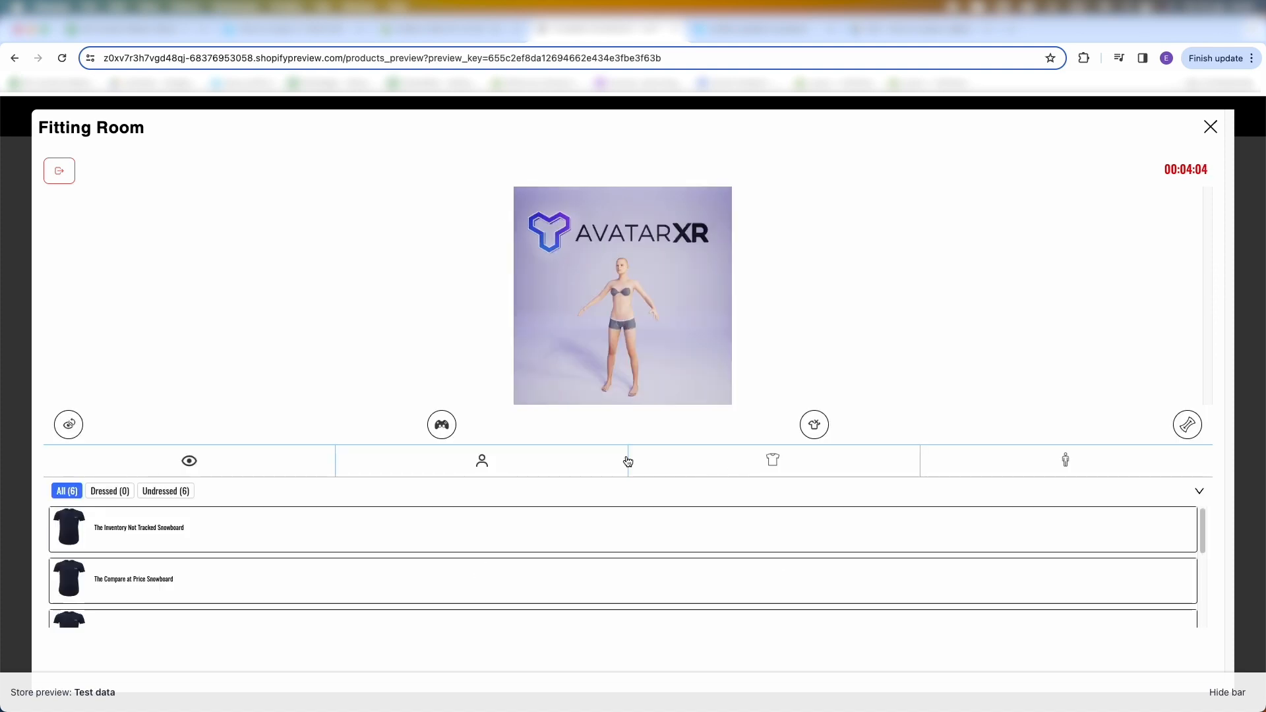
scroll(153, 583, "down", 3)
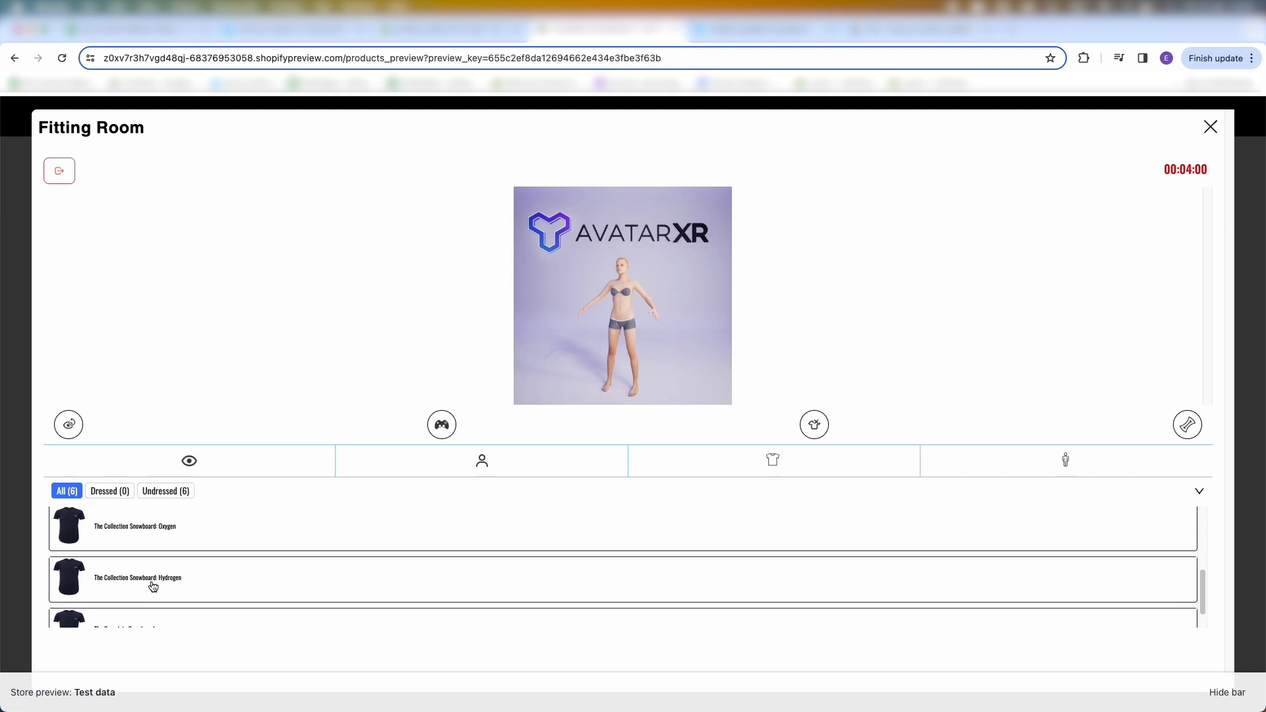
scroll(153, 585, "down", 1)
left_click(151, 603)
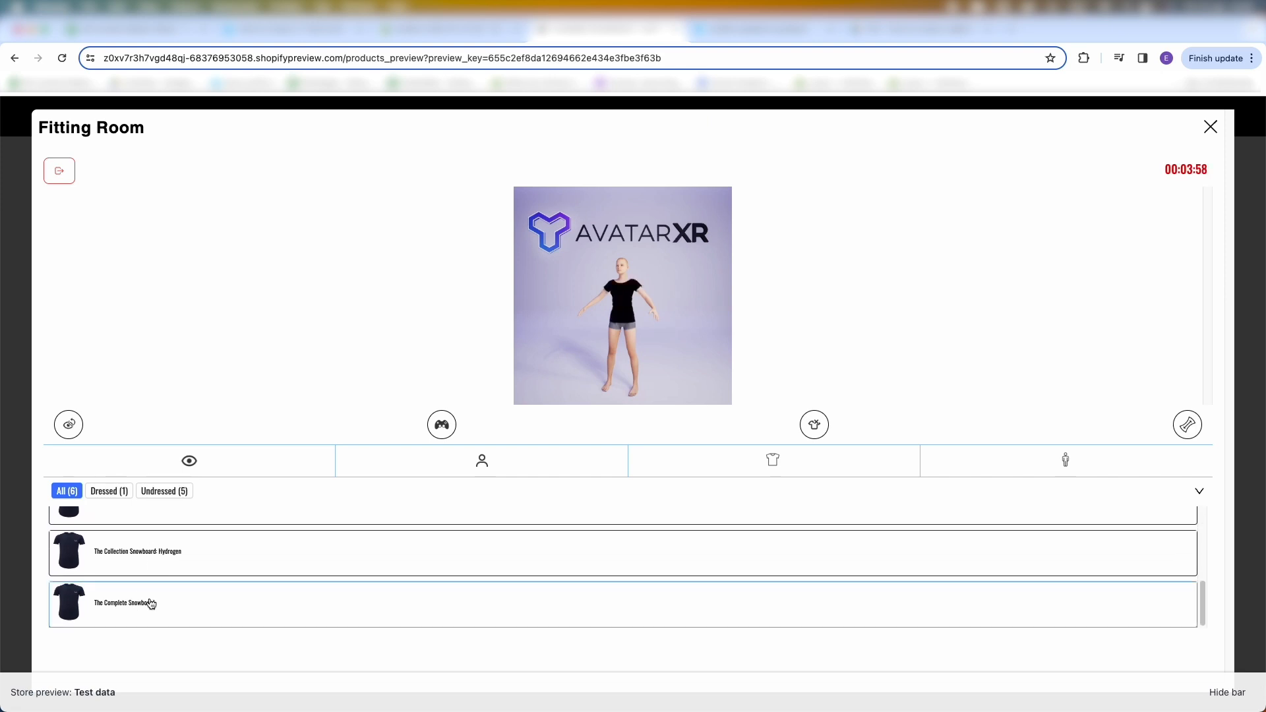
left_click(1200, 490)
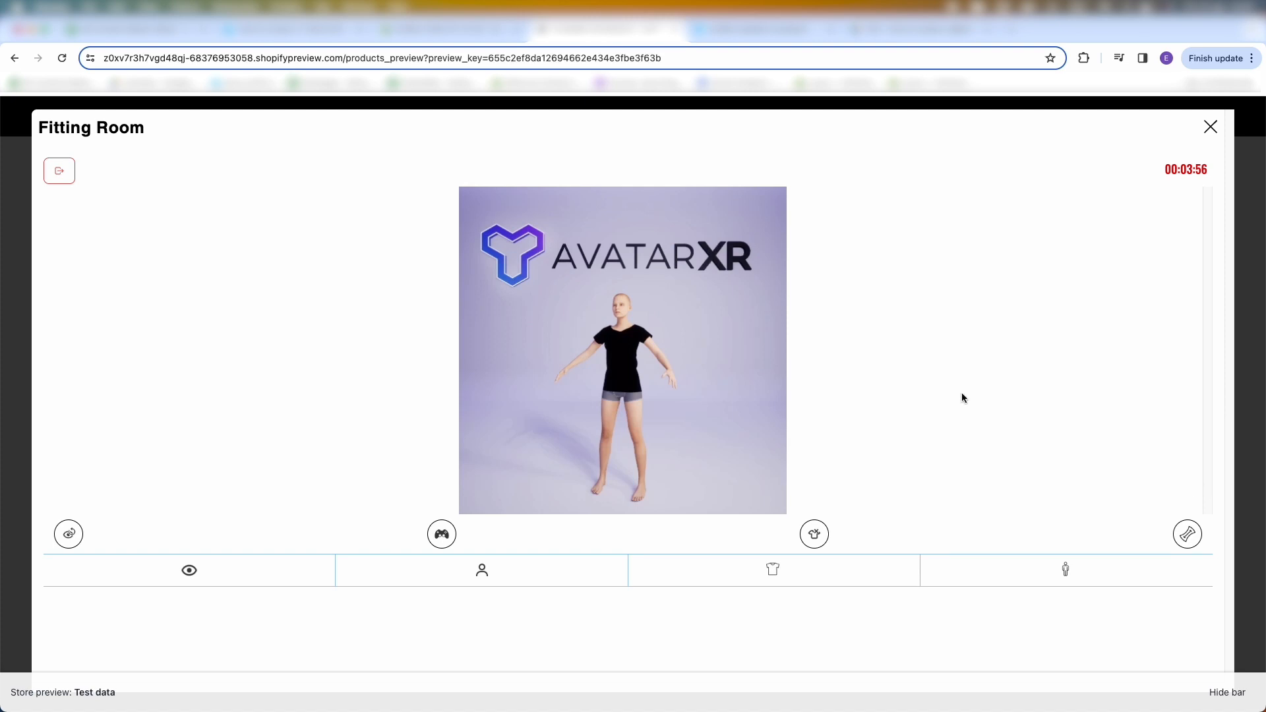
Step: View the dressed avatar from another angle, reset the camera and try the on-screen joystick controls
mouse_move(679, 389)
left_mouse_down()
mouse_move(542, 404)
mouse_move(687, 409)
mouse_move(659, 389)
mouse_move(789, 393)
mouse_move(689, 396)
left_mouse_up()
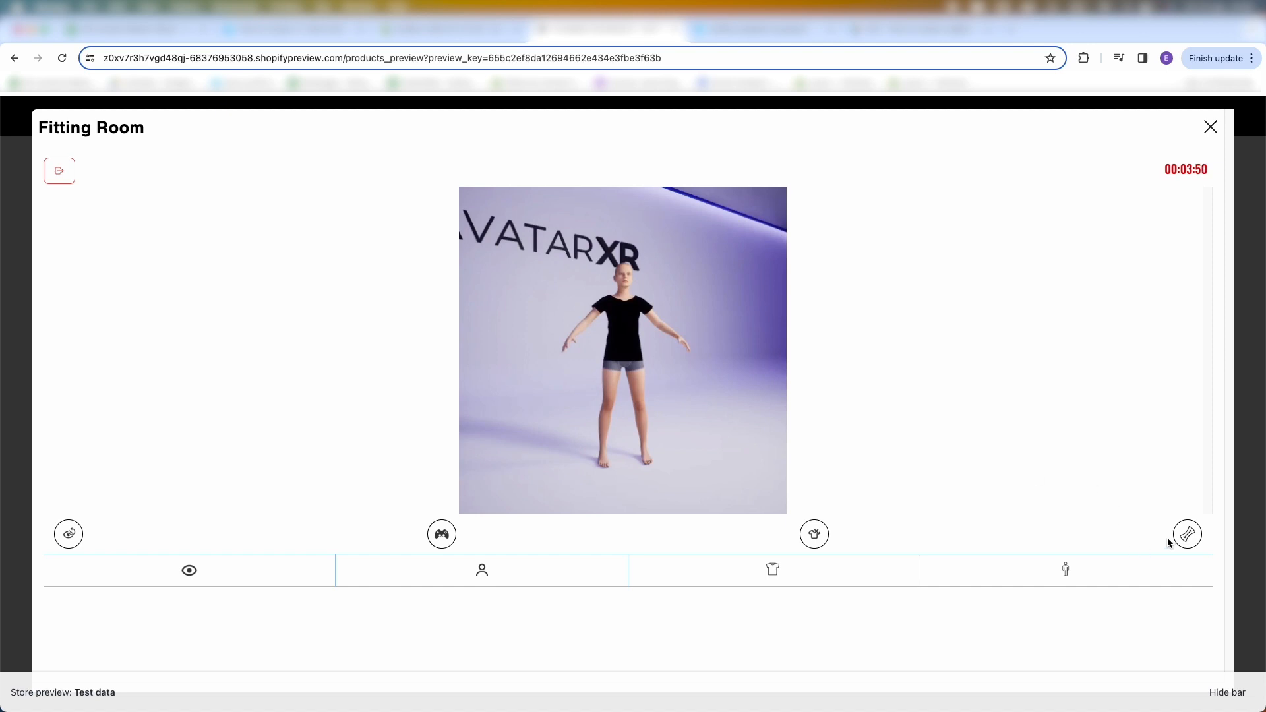
left_click(69, 534)
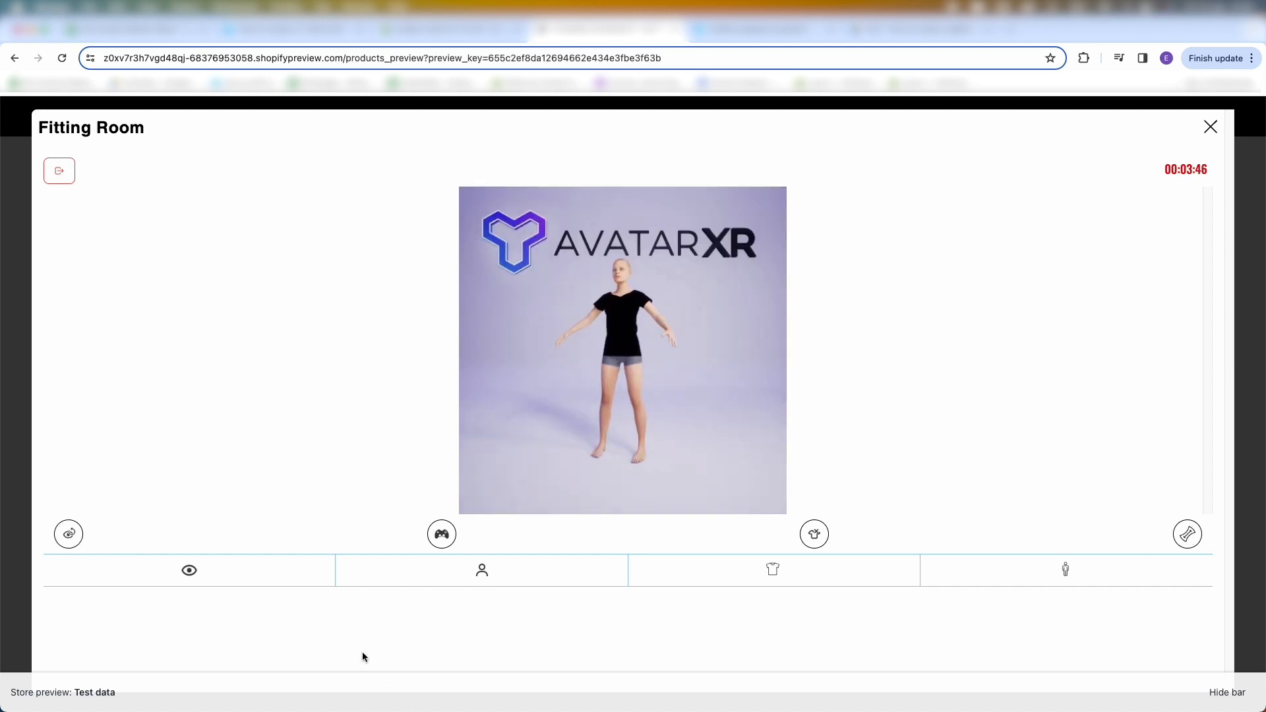
left_click(441, 535)
left_click_drag(1171, 295, 1165, 333)
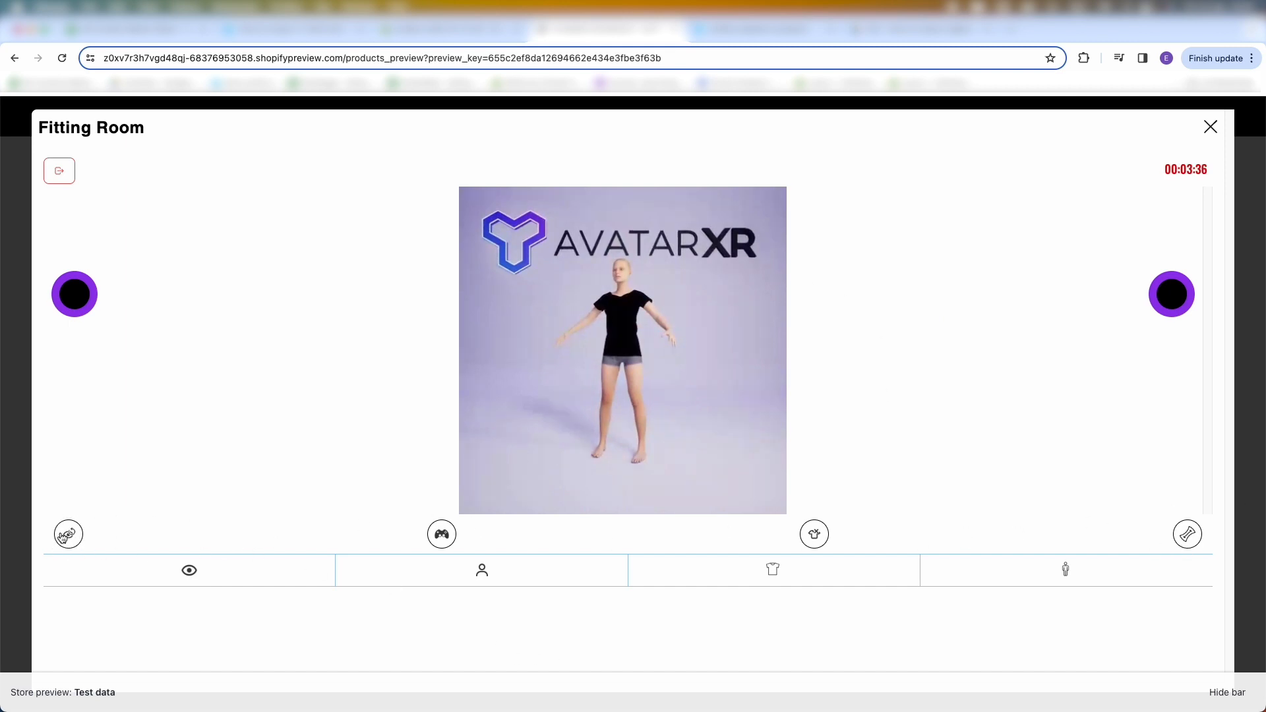
Step: Show the tight-to-loose fit heat map on the T-shirt and inspect it from another angle before resetting the camera
left_click(1192, 535)
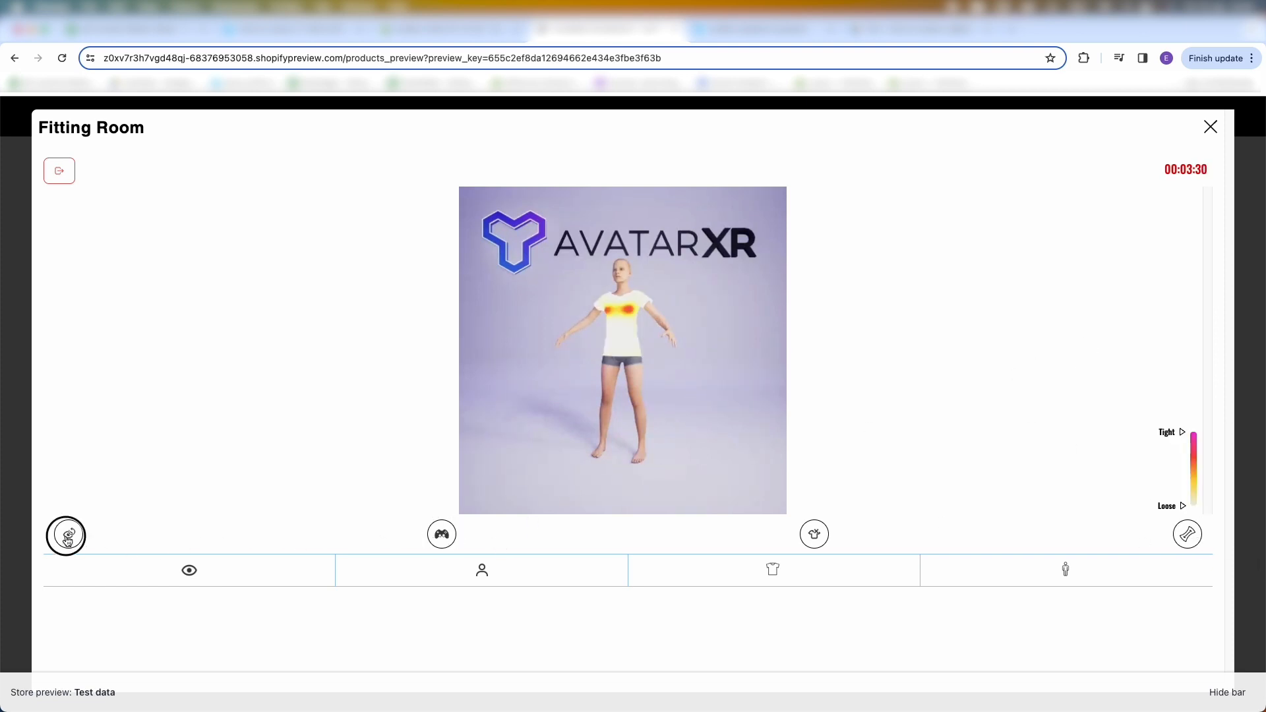
left_click_drag(633, 375, 595, 378)
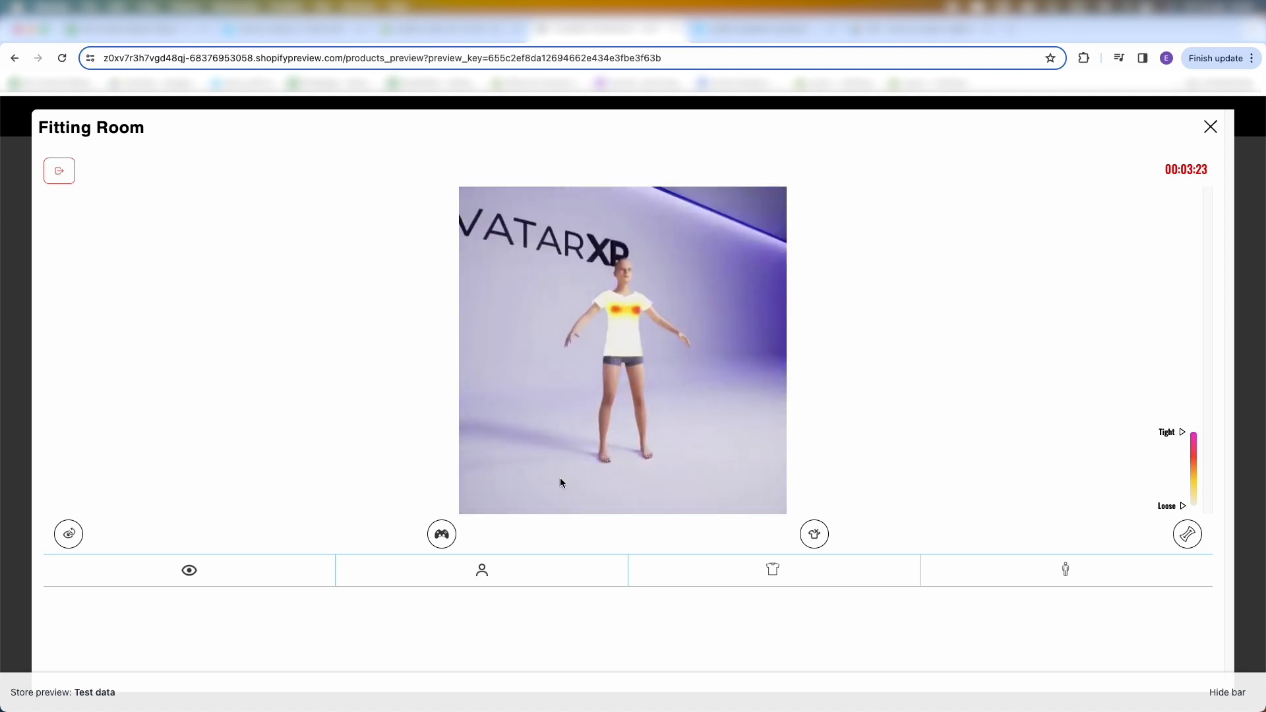
left_click(66, 534)
Step: Raise the camera height slightly, rotate the view around the avatar and zoom in a little using the camera controls
left_click(189, 571)
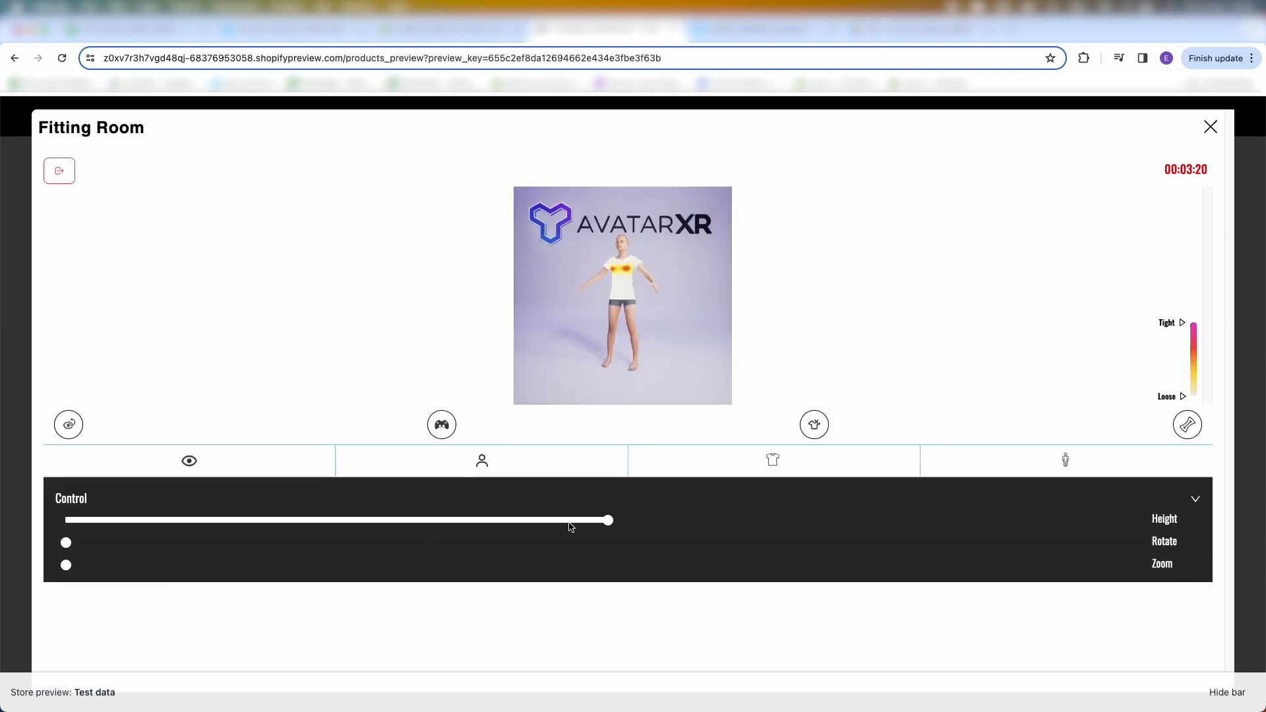
left_click_drag(612, 524, 651, 522)
left_click_drag(66, 543, 175, 554)
mouse_move(68, 567)
left_mouse_down()
mouse_move(249, 568)
mouse_move(79, 565)
left_mouse_up()
left_click(1197, 499)
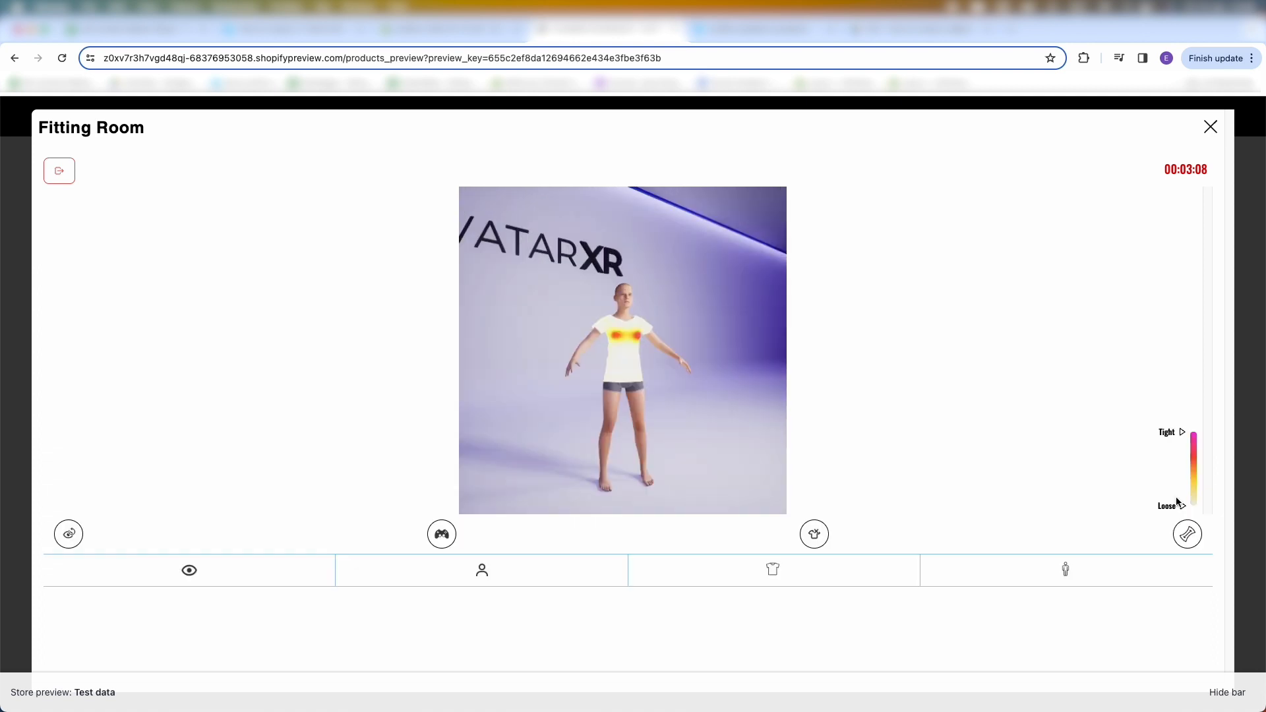
Step: Check the T-shirt with the avatar in the Arms down, I Pose, T Pose and Standing still poses
left_click(486, 572)
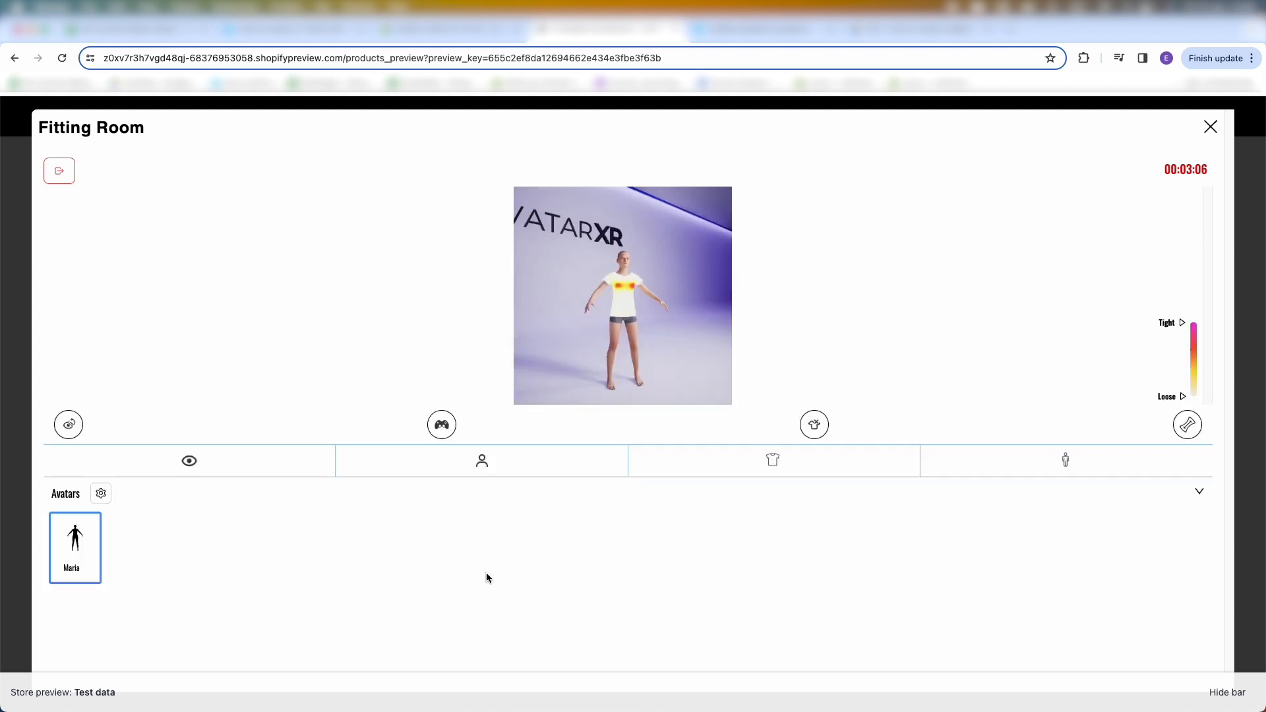
left_click(734, 471)
left_click(1079, 468)
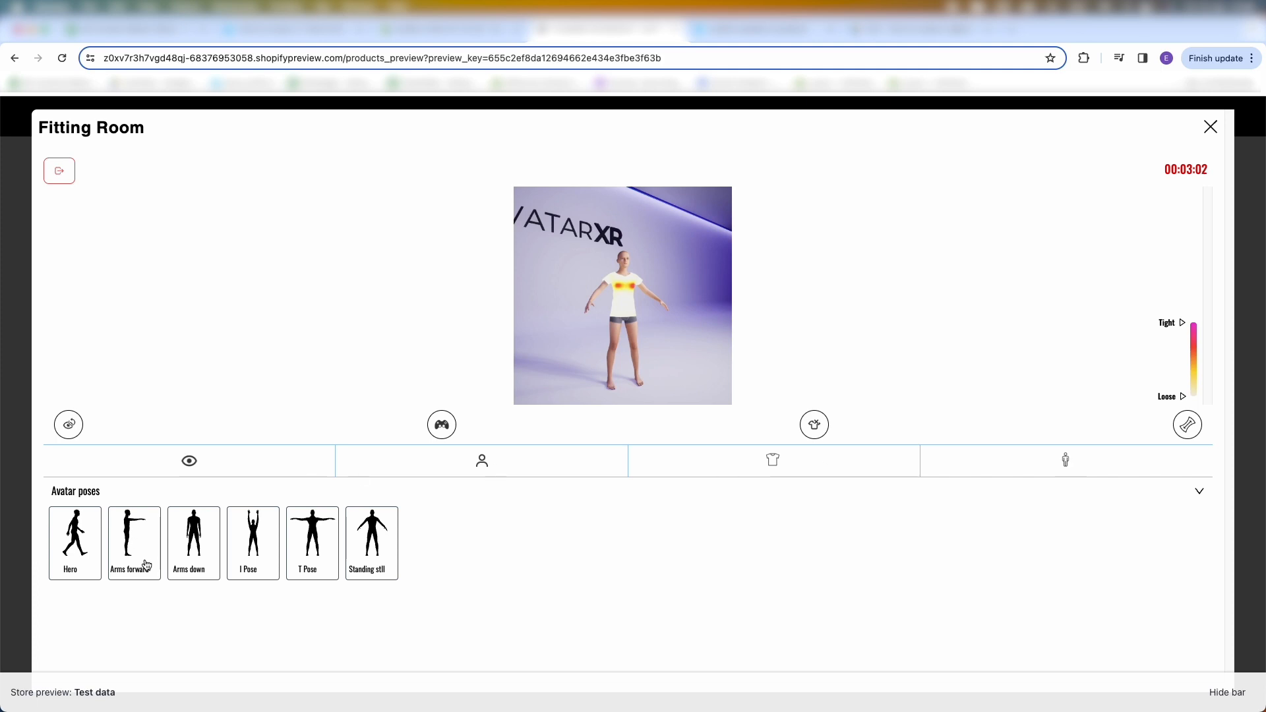
left_click(195, 541)
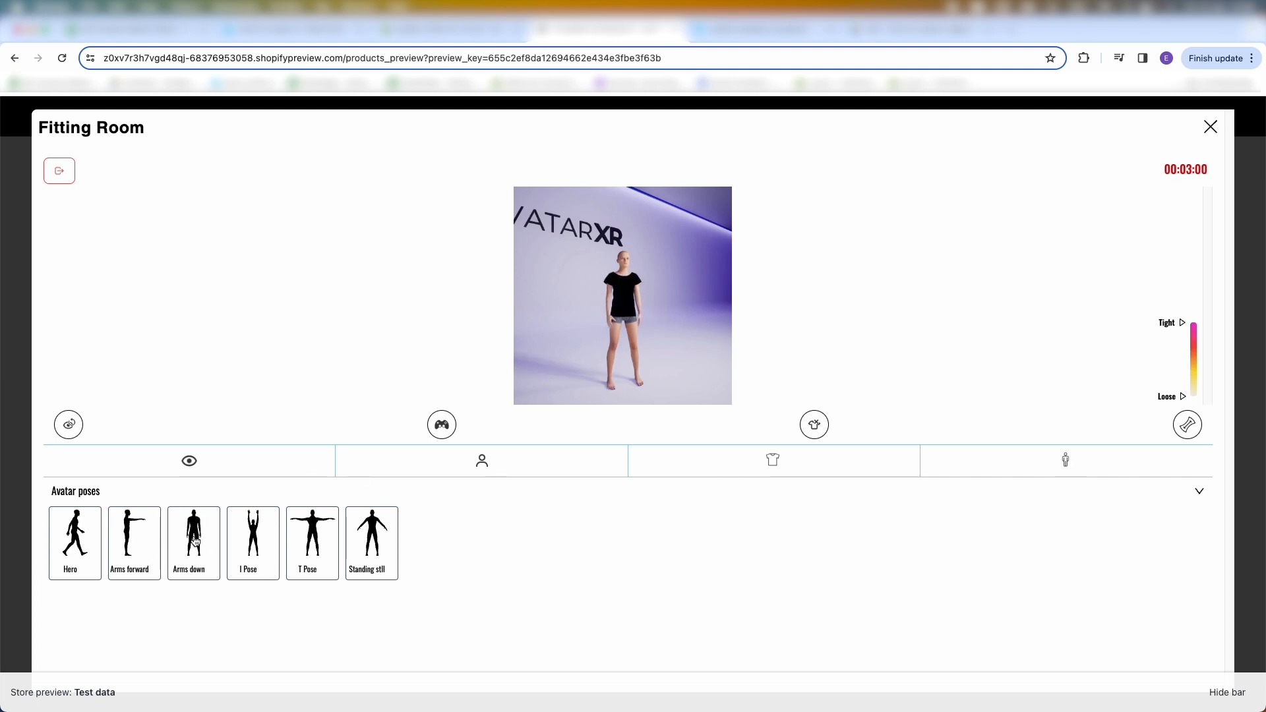
left_click(245, 549)
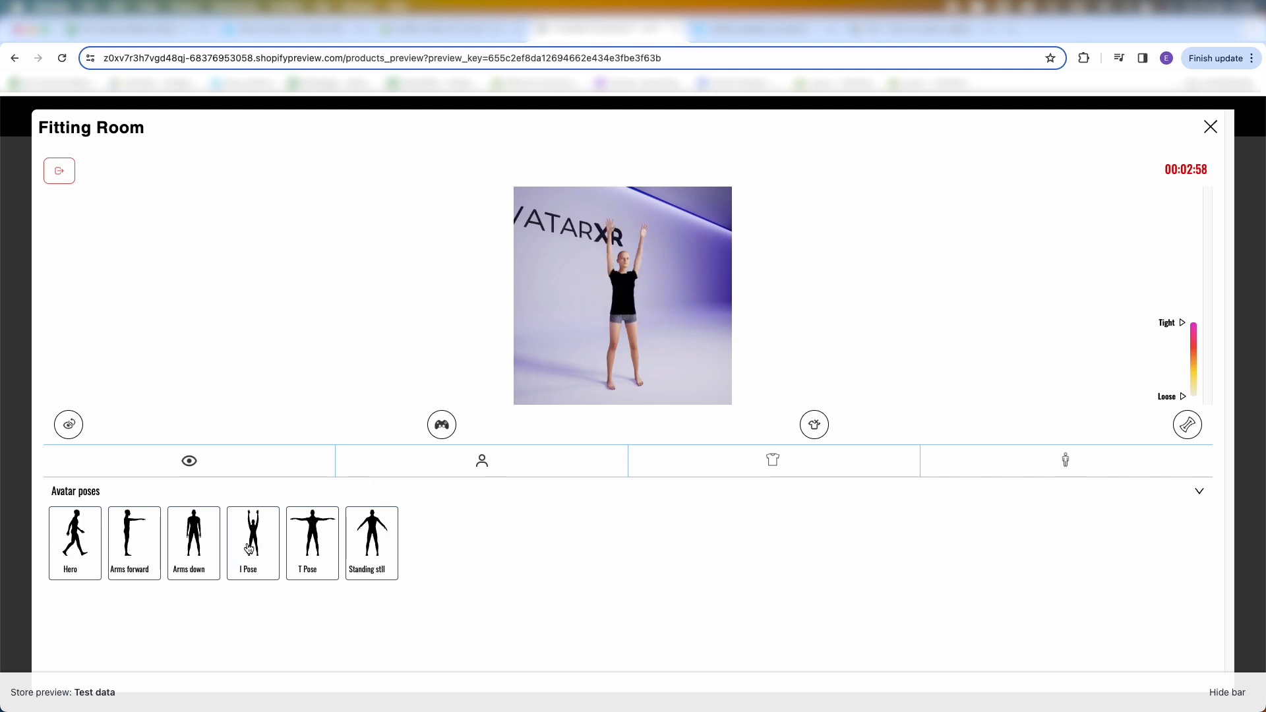
left_click(327, 551)
left_click(380, 556)
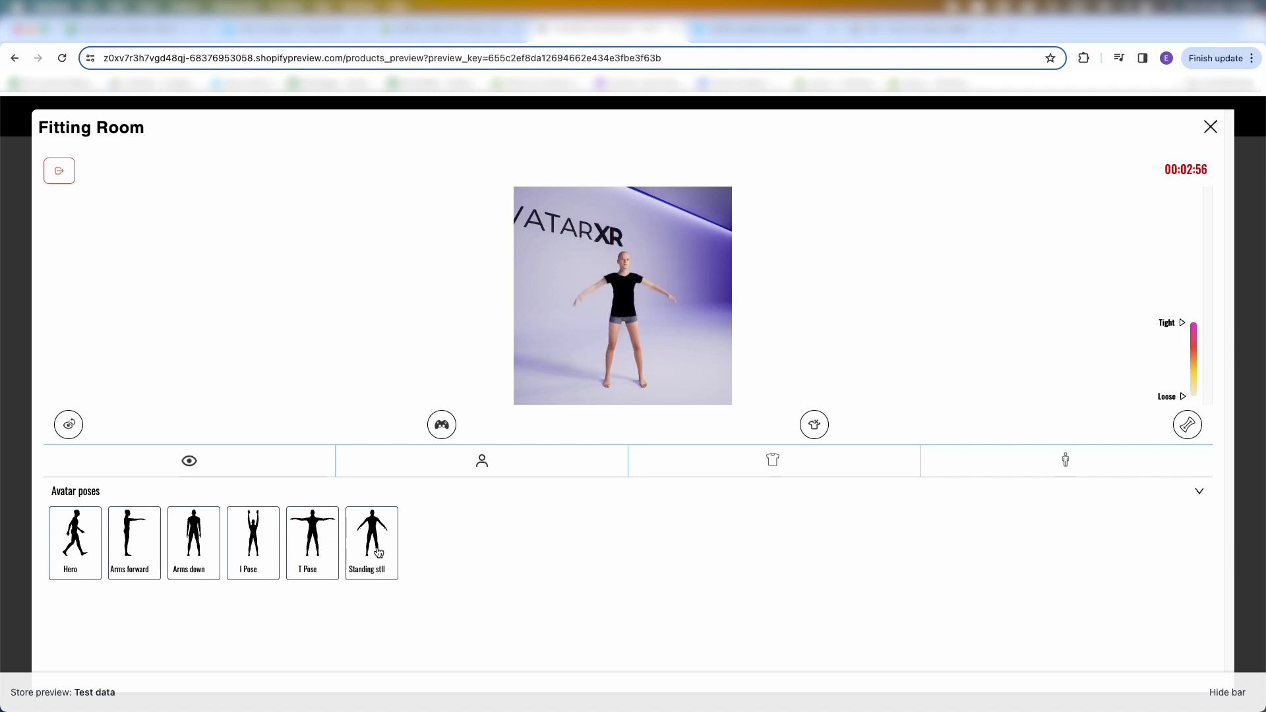
Step: Cycle the avatar back through the T Pose, I Pose, Arms down and Arms forward poses and finish with the Hero pose
left_click(307, 550)
left_click(261, 548)
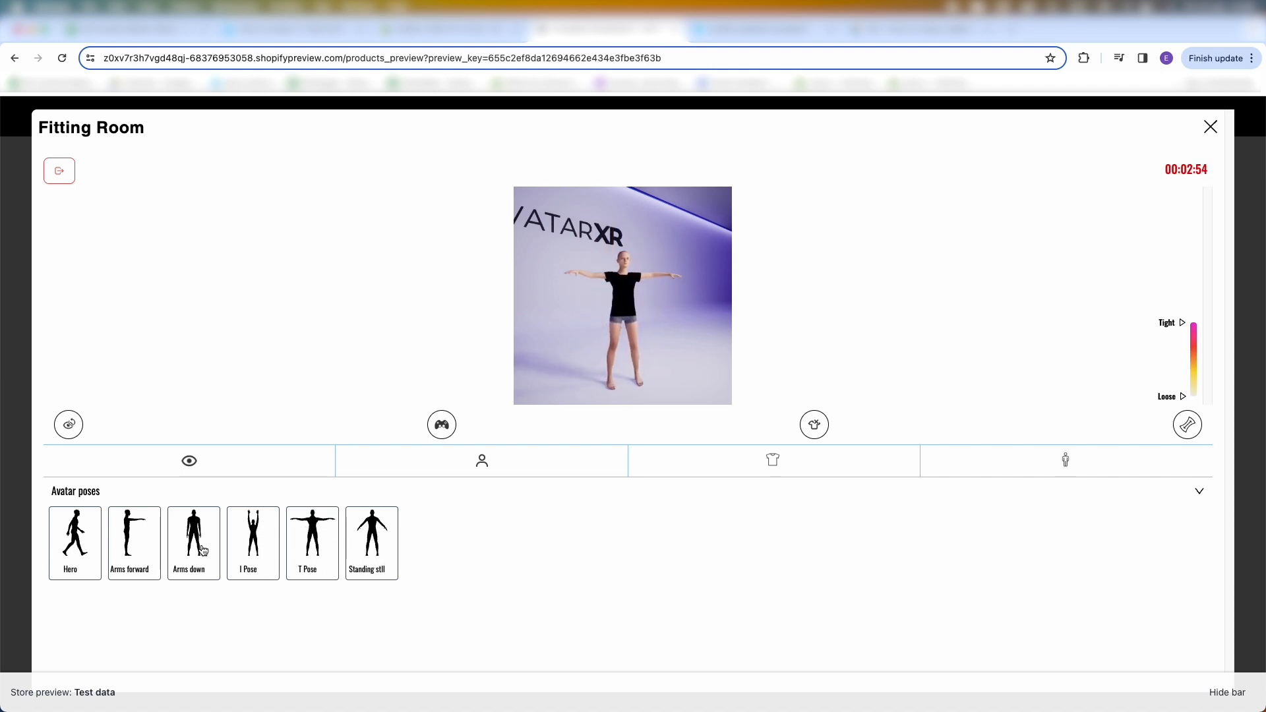
left_click(152, 553)
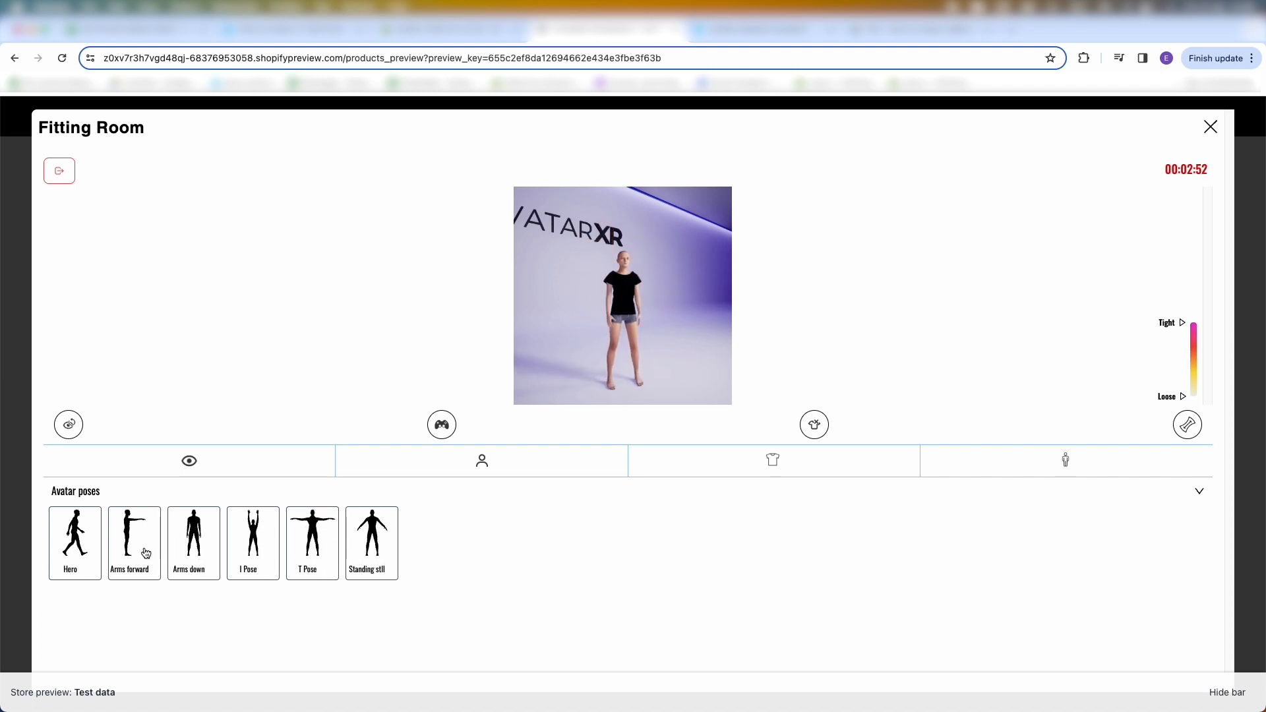
left_click(101, 549)
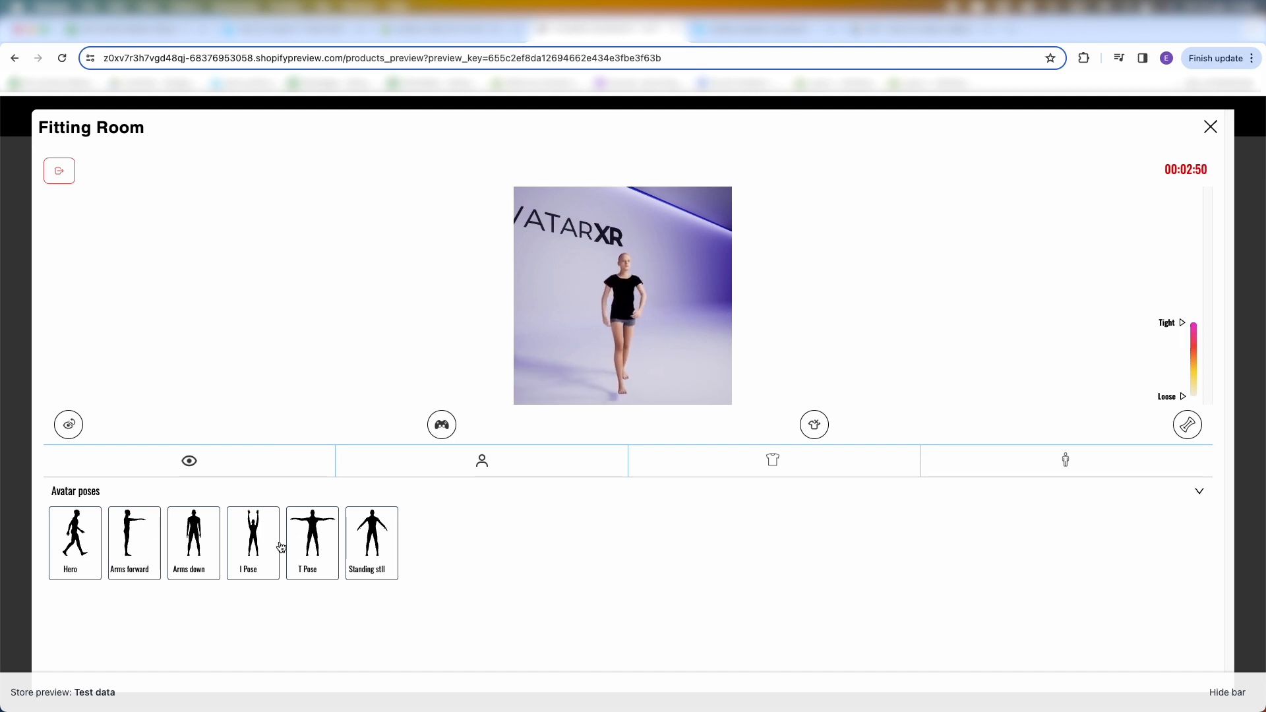